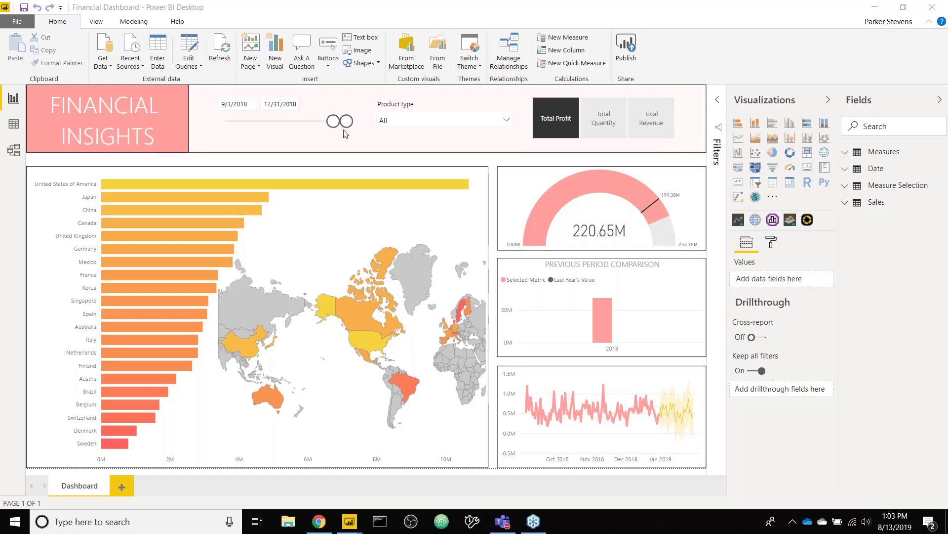
- Switch to the blank Untitled report and start importing data from a Text/CSV file
mouse_move(349, 521)
left_click(399, 482)
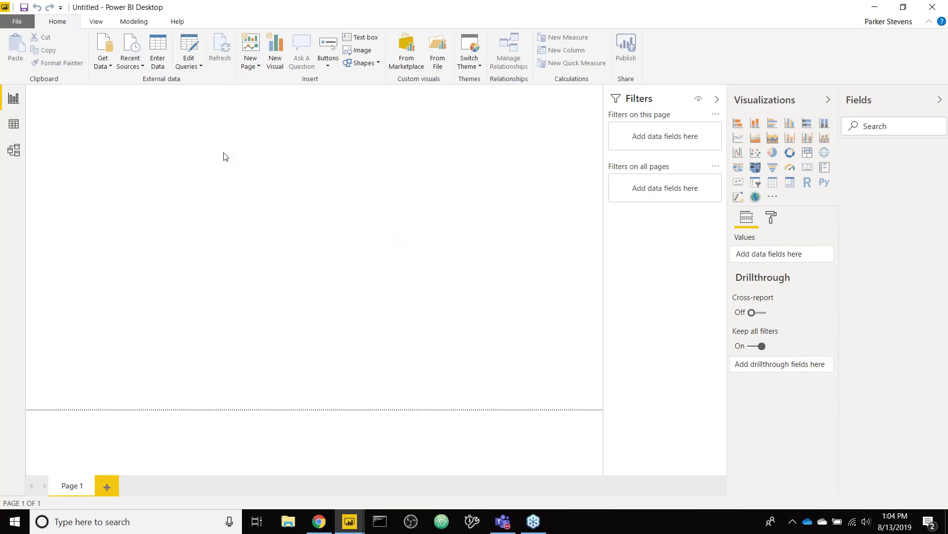
left_click(105, 66)
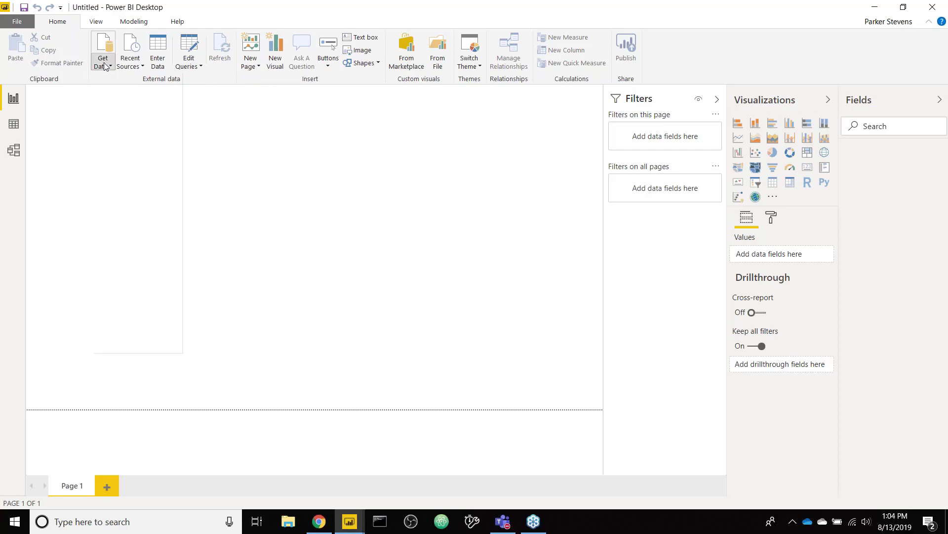
left_click(102, 50)
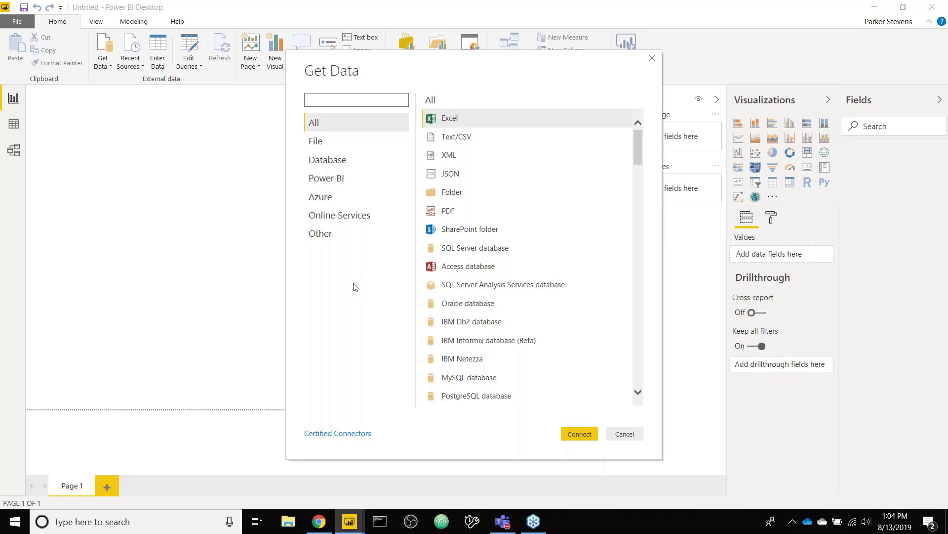
left_click(349, 141)
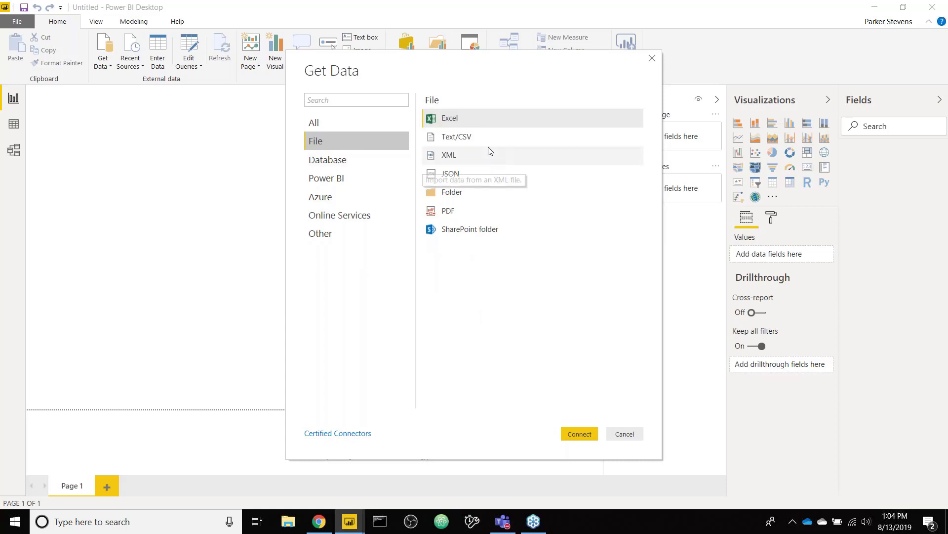
left_click(361, 142)
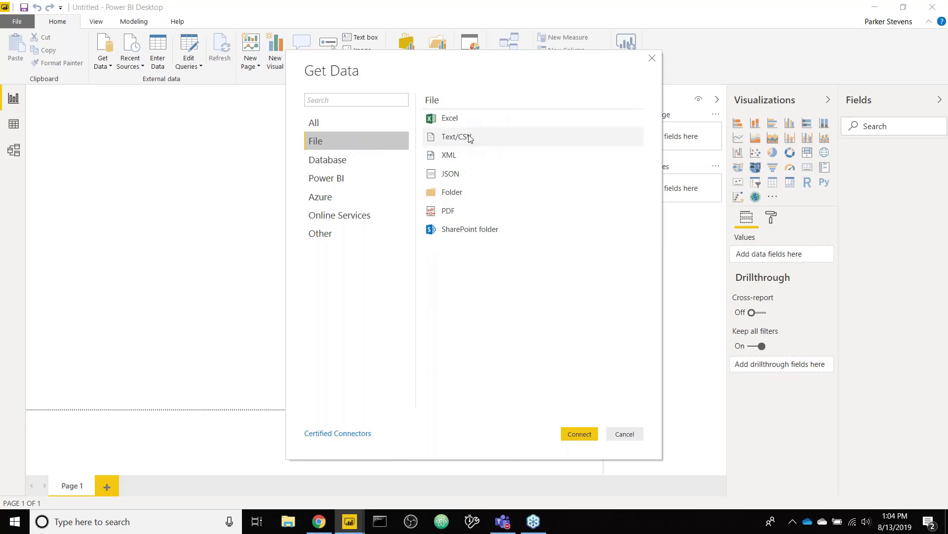
left_click(488, 138)
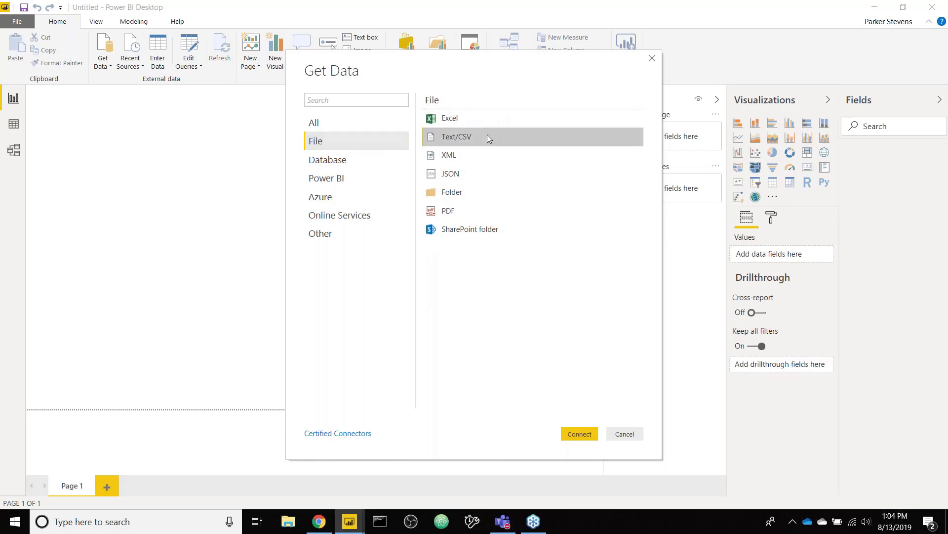
double_click(488, 137)
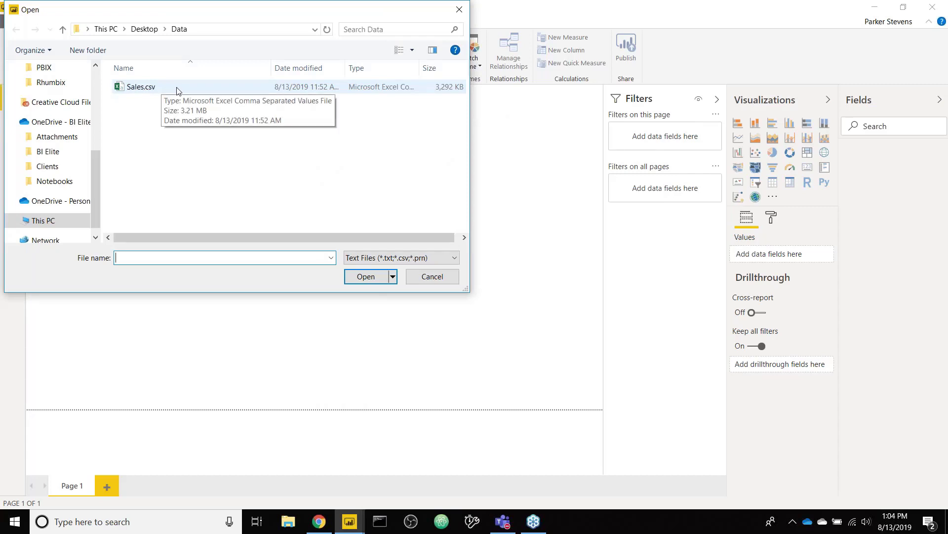
- Choose Sales.csv from the Data folder as the source and open it for editing in Power Query Editor
left_click(178, 89)
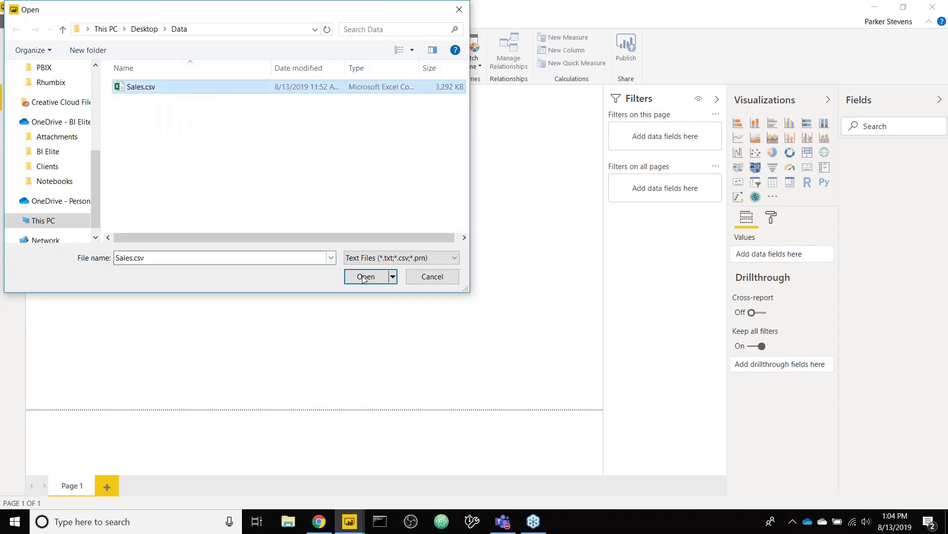
left_click(378, 282)
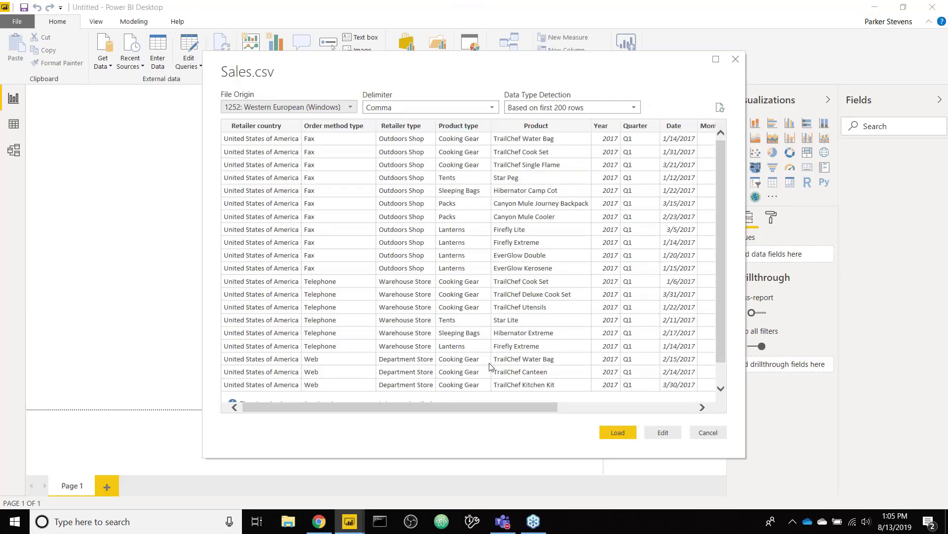
left_click(679, 433)
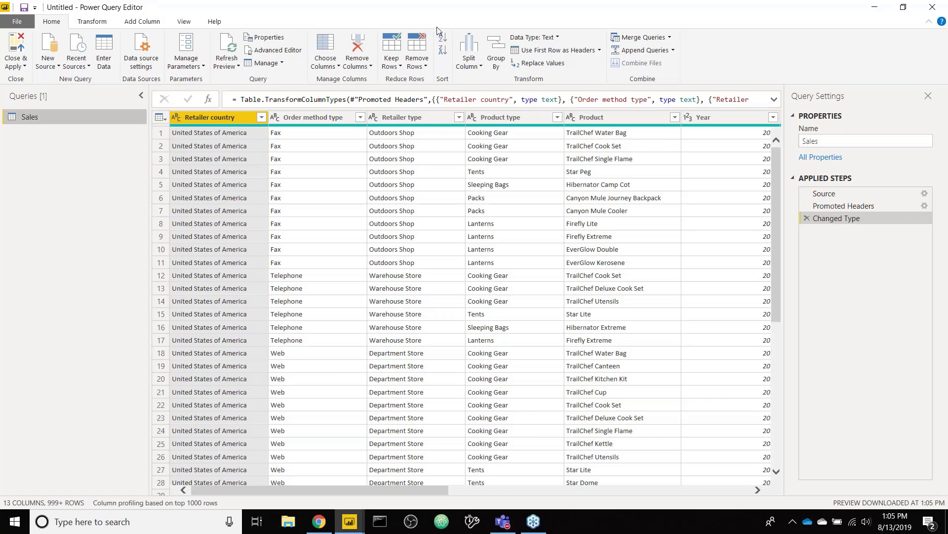
- Examine how the Source, Promoted Headers and Changed Type applied steps affect the Sales query's headers and column data types
left_click(841, 194)
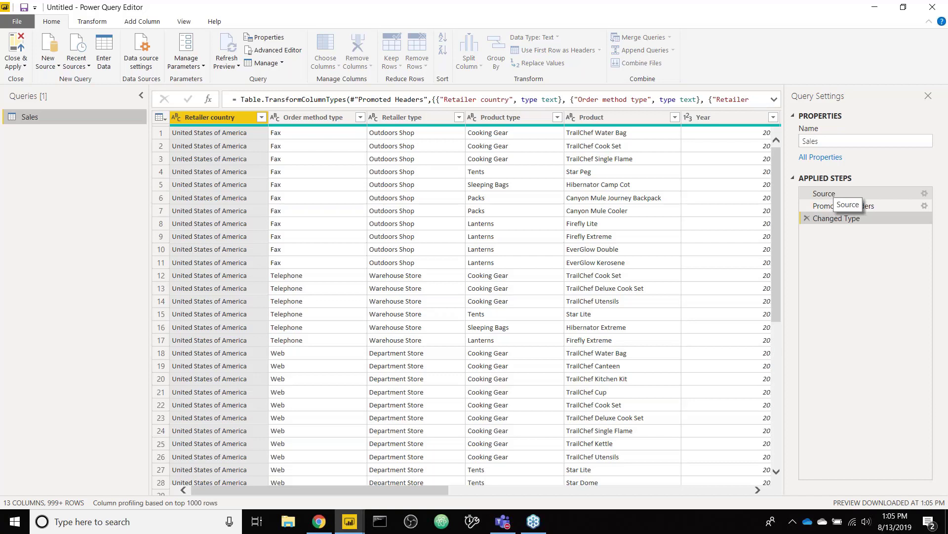
left_click(833, 194)
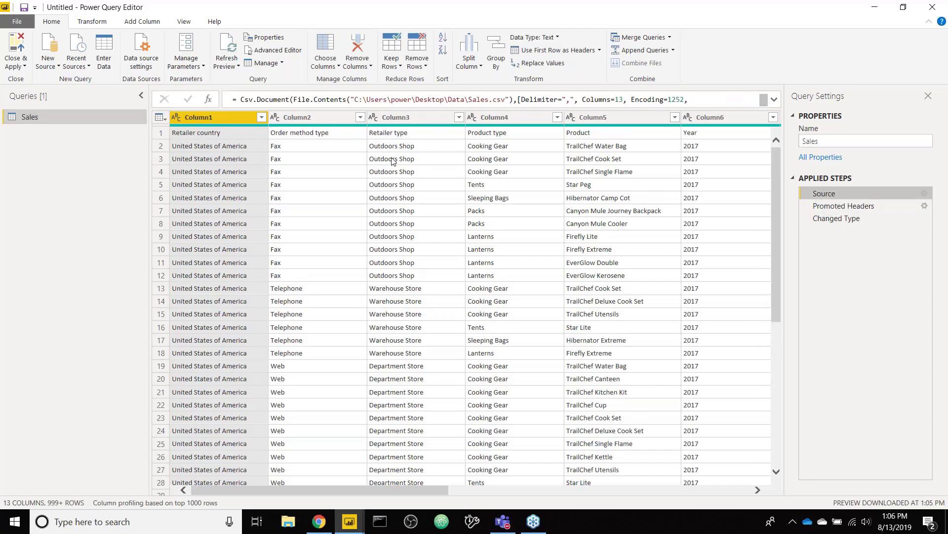
key("Down")
key("Down")
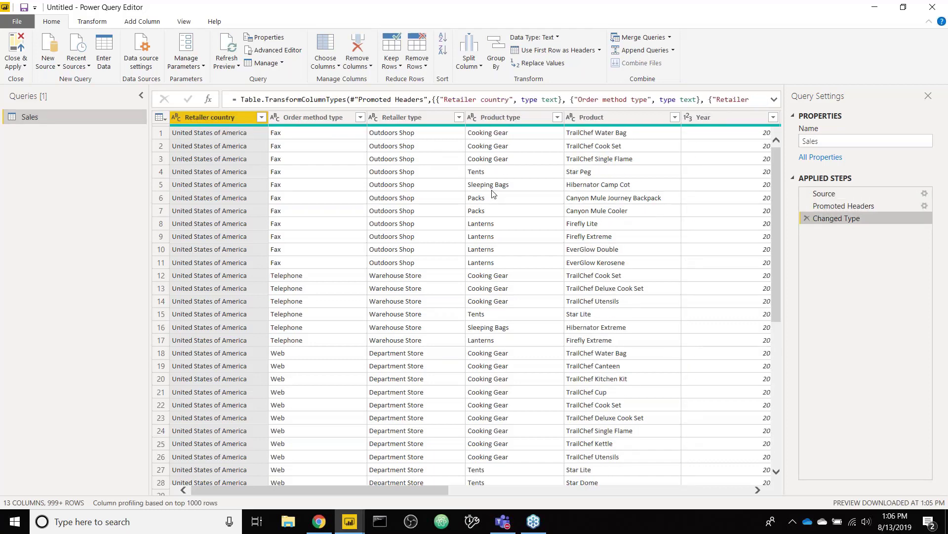
left_click(838, 208)
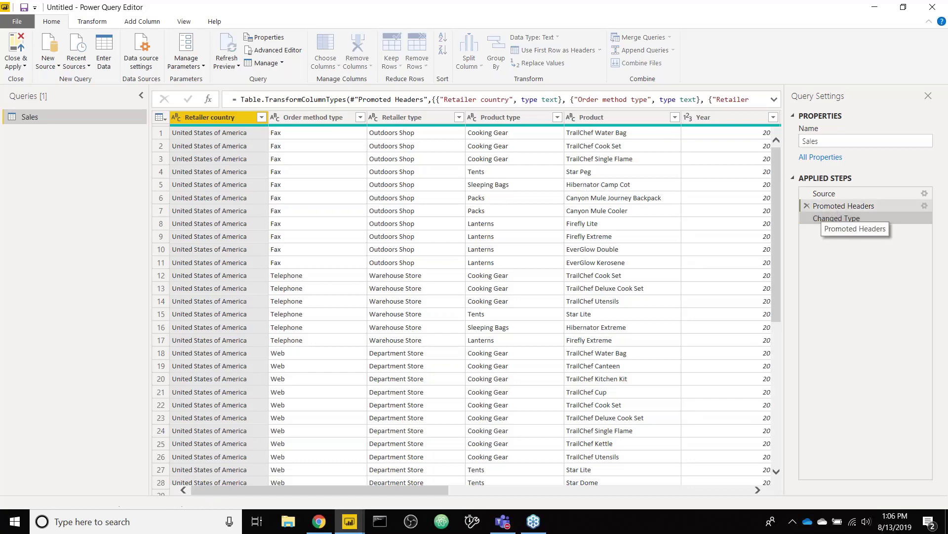
scroll(542, 191, "right", 10)
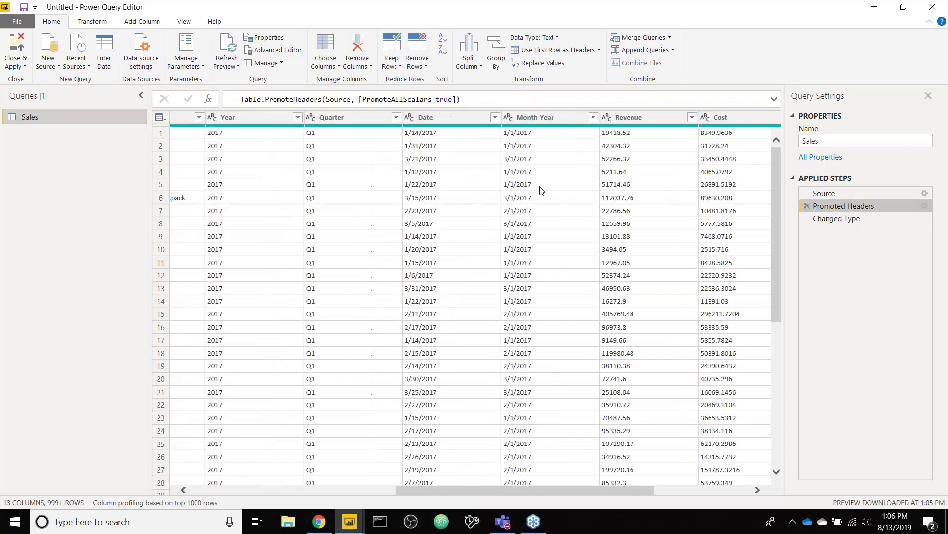
scroll(296, 180, "left", 2)
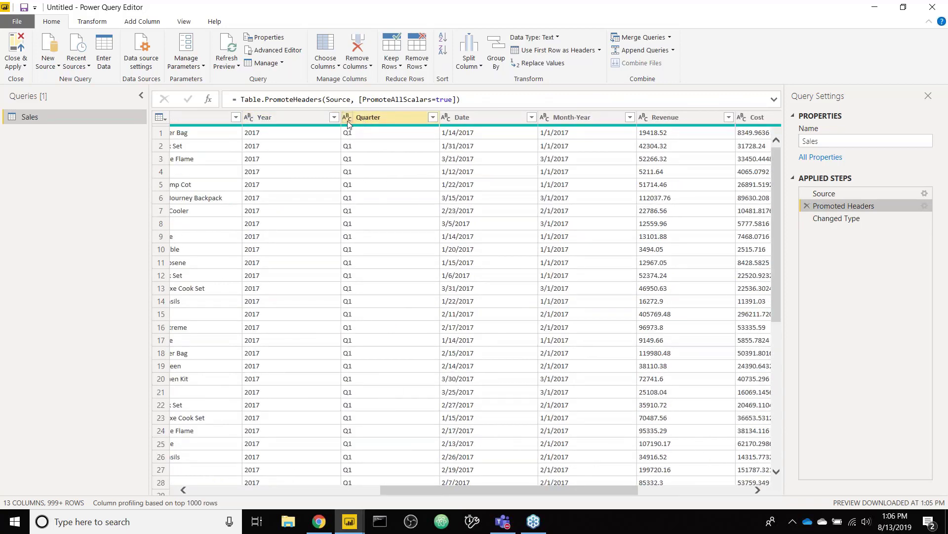
left_click(857, 222)
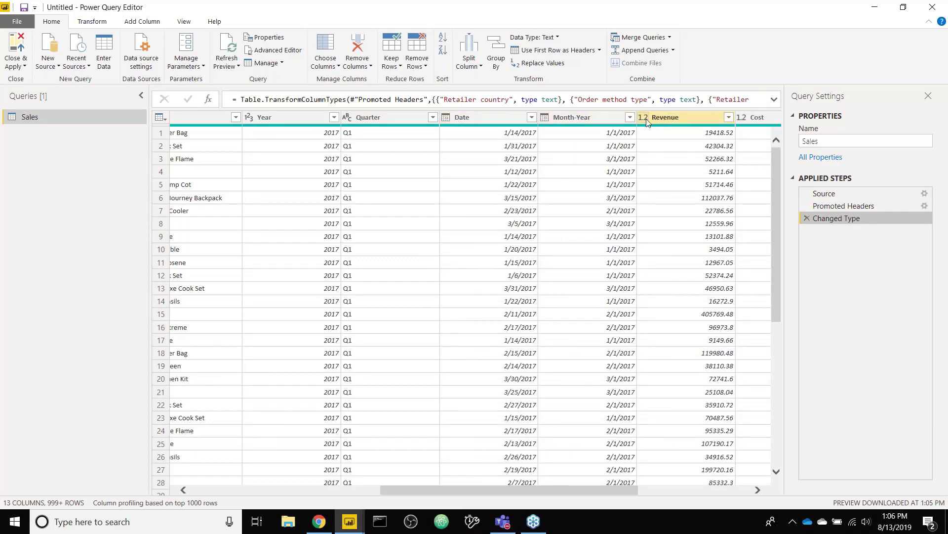
scroll(737, 178, "right", 5)
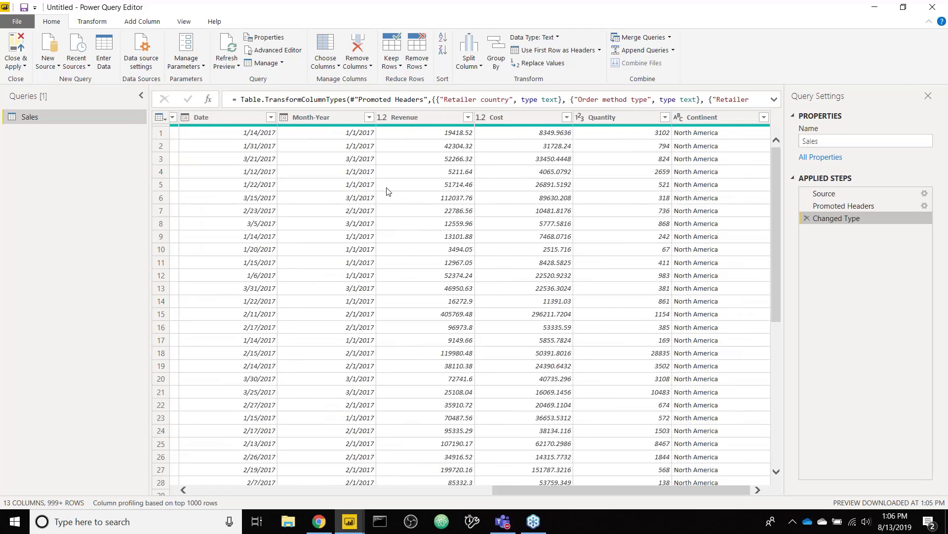
- Close Power Query Editor and apply the Sales query, then check the loaded Sales fields and collapse the table
left_click(11, 45)
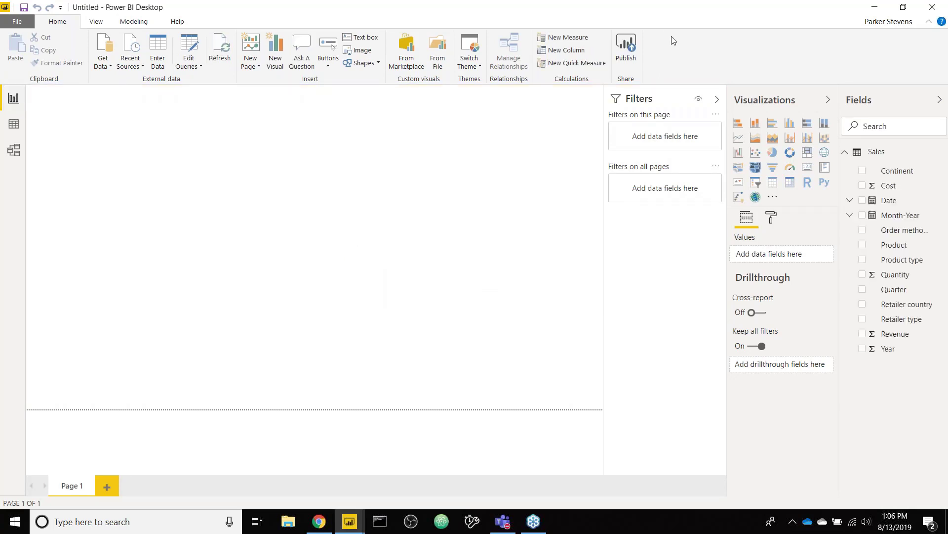
left_click(846, 155)
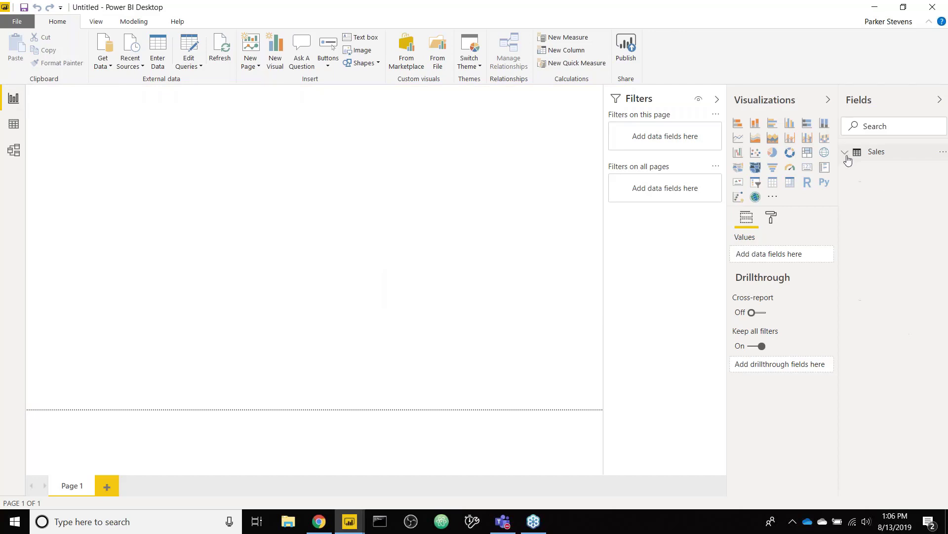
left_click(846, 156)
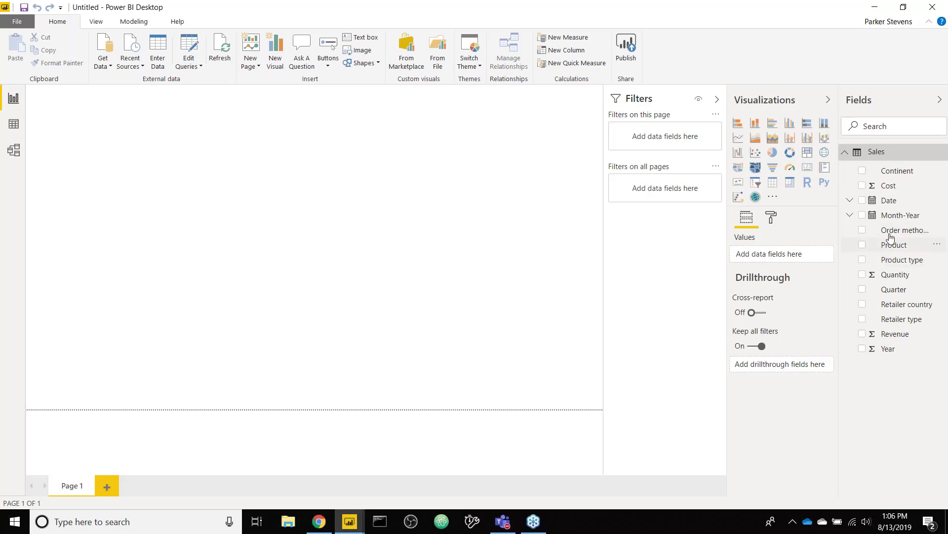
left_click(846, 153)
- Switch to the Financial Dashboard report and try date slicer start dates of 6/9/2016, 12/16/2017 and 5/4/2018
left_click(349, 521)
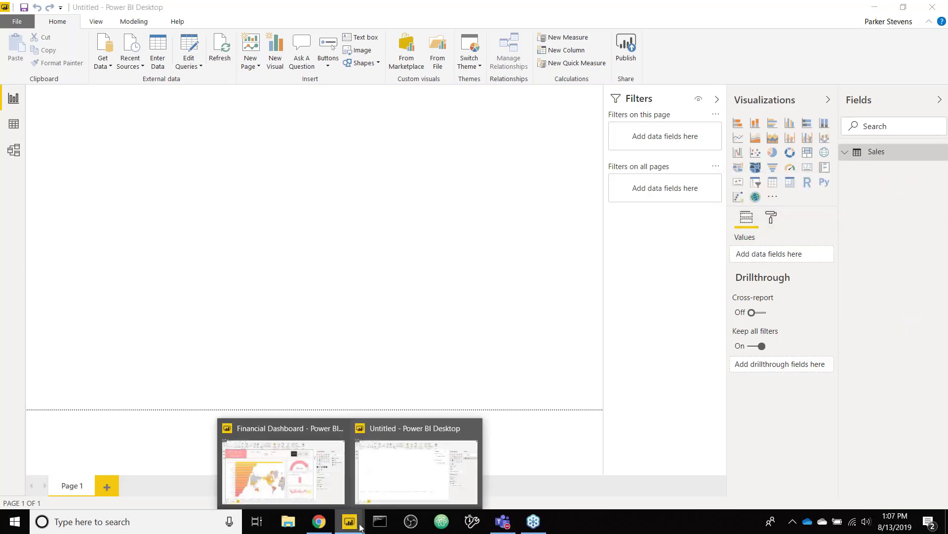
left_click(307, 454)
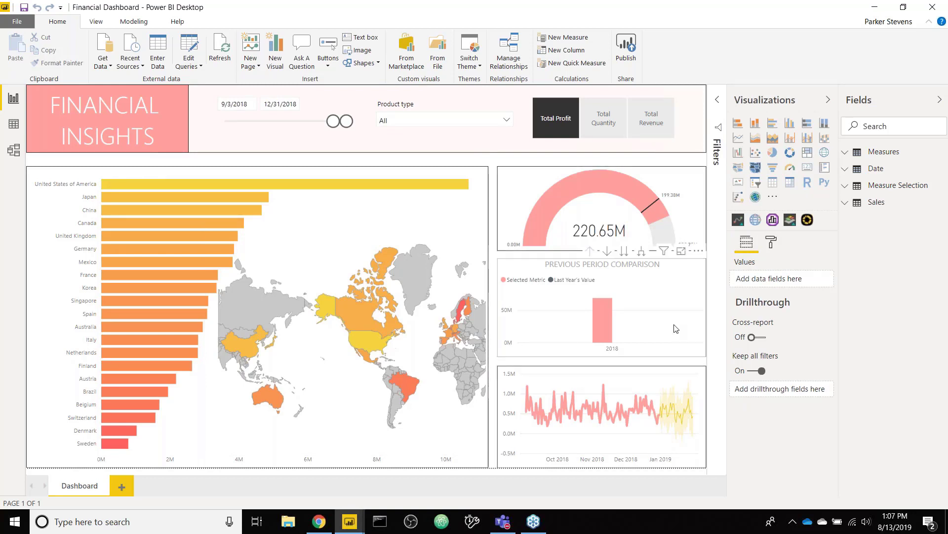
mouse_move(649, 383)
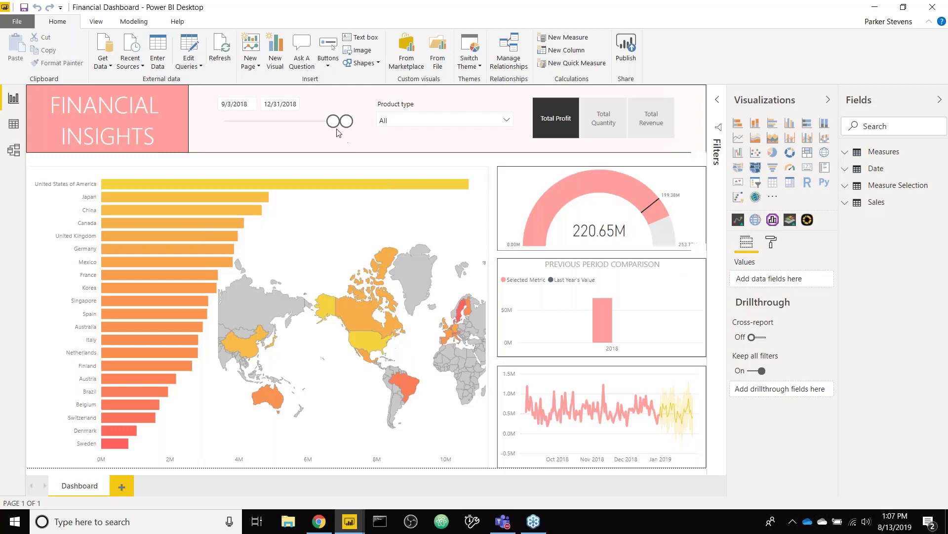
left_click_drag(333, 121, 242, 121)
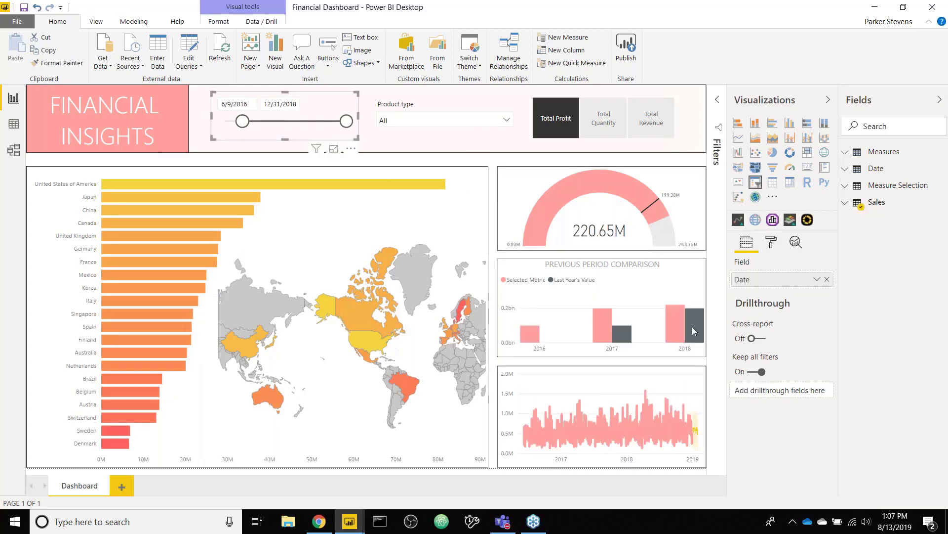
mouse_move(681, 320)
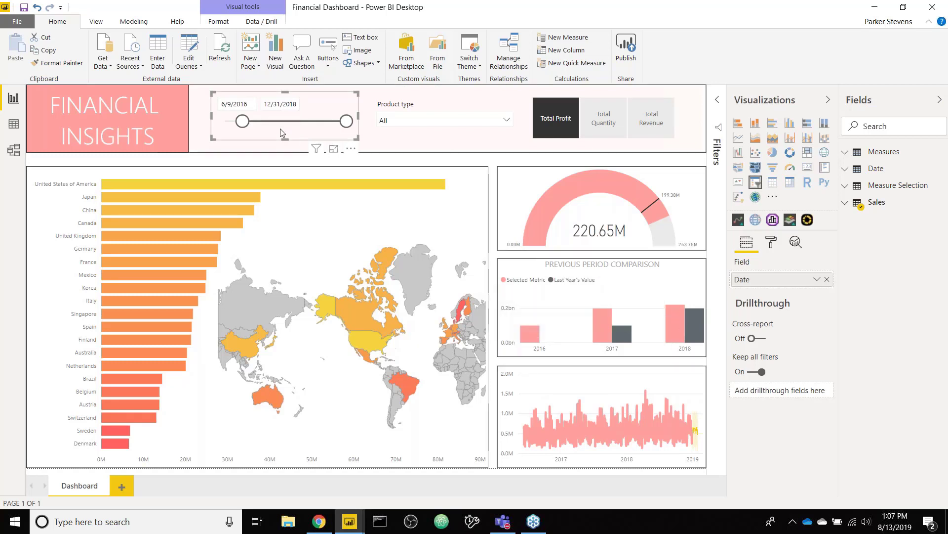
left_click_drag(242, 121, 305, 123)
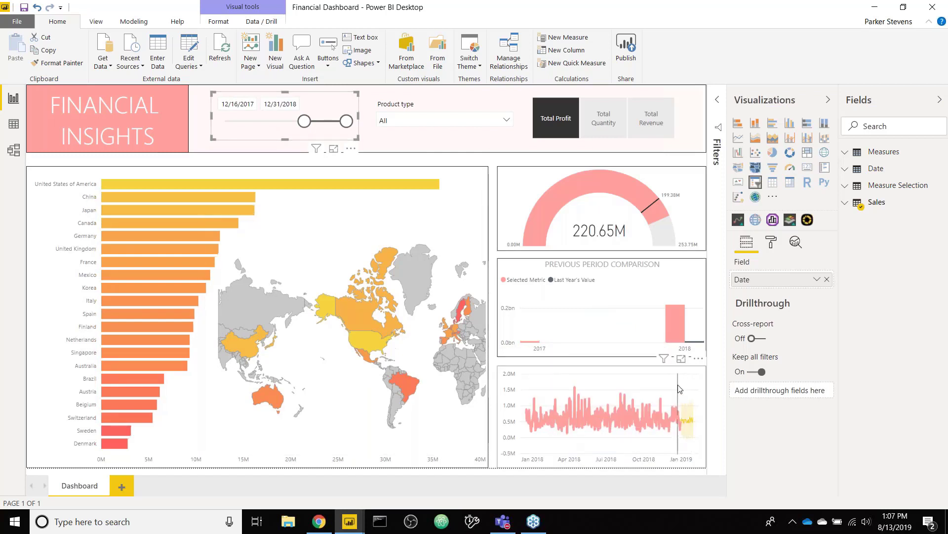
left_click_drag(305, 122, 324, 125)
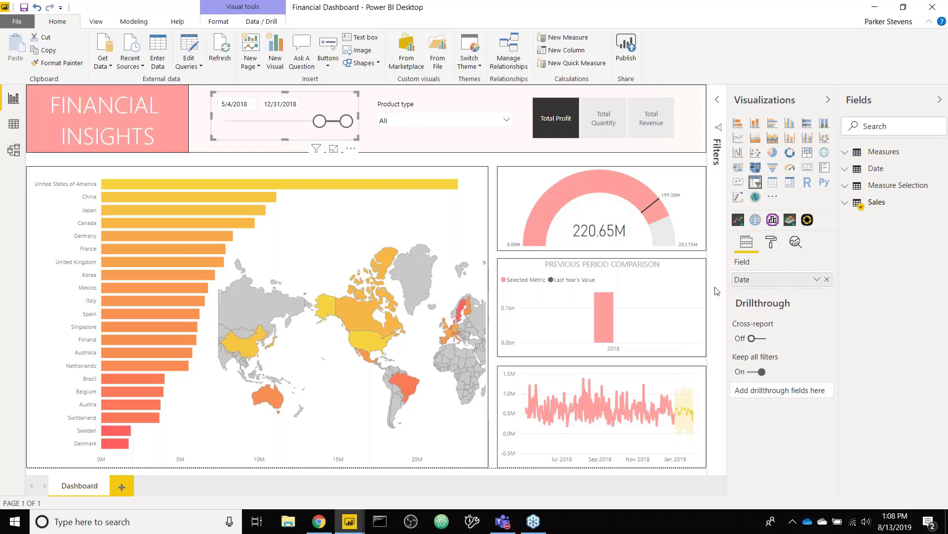
- Return to the Untitled report and add an empty clustered bar chart, enlarged and placed in the lower-left area of the page
left_click(349, 521)
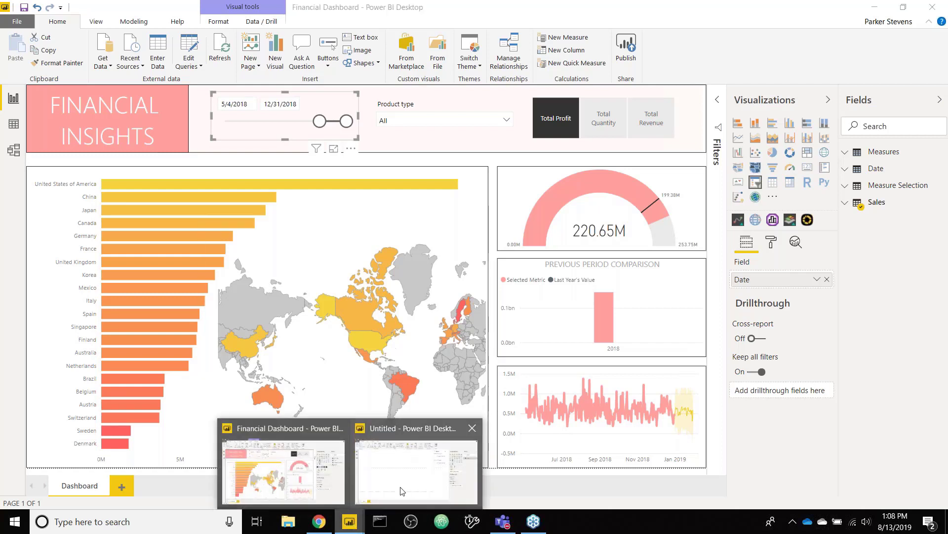
left_click(414, 482)
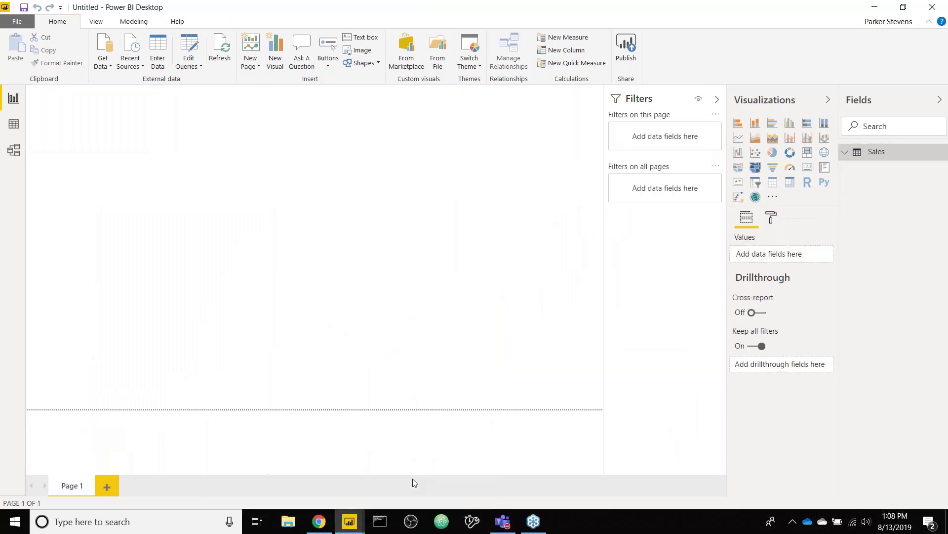
left_click(350, 520)
mouse_move(351, 518)
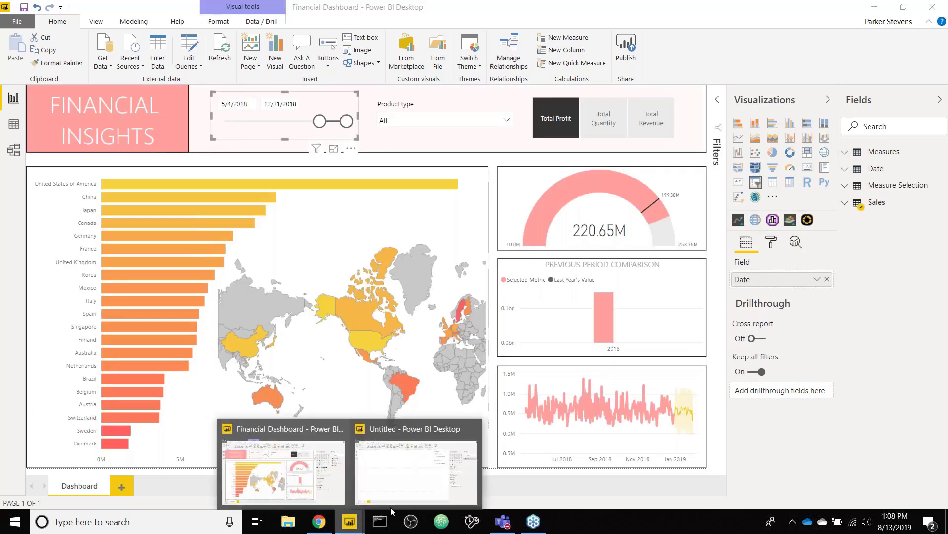
left_click(415, 492)
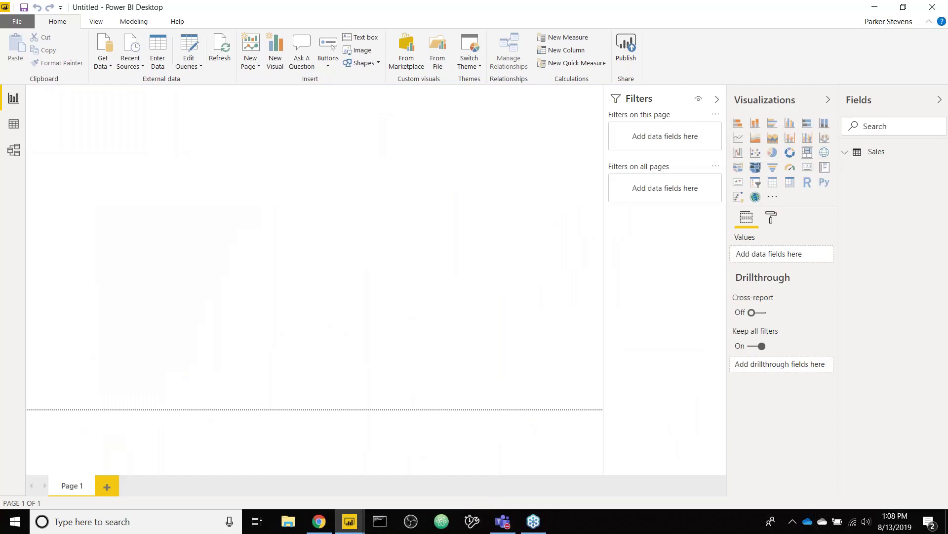
left_click(772, 128)
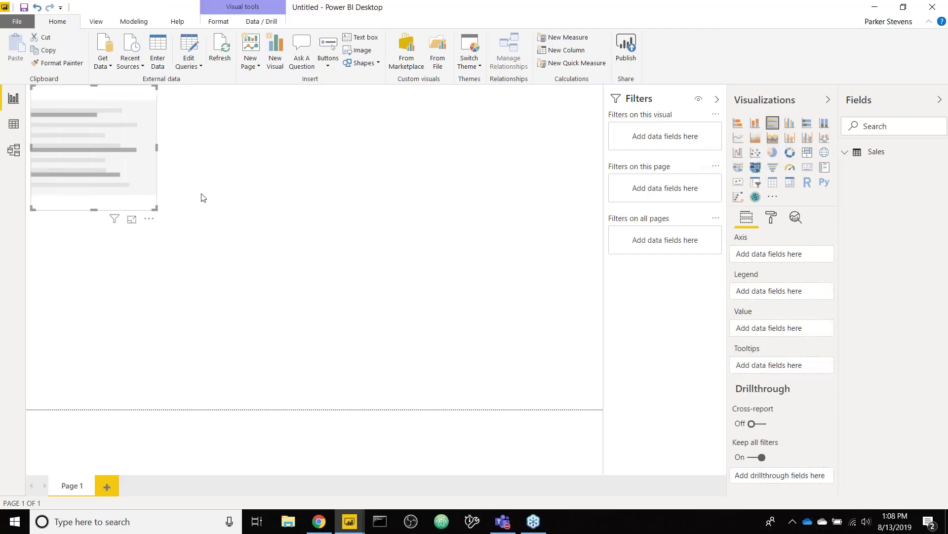
left_click_drag(159, 213, 229, 324)
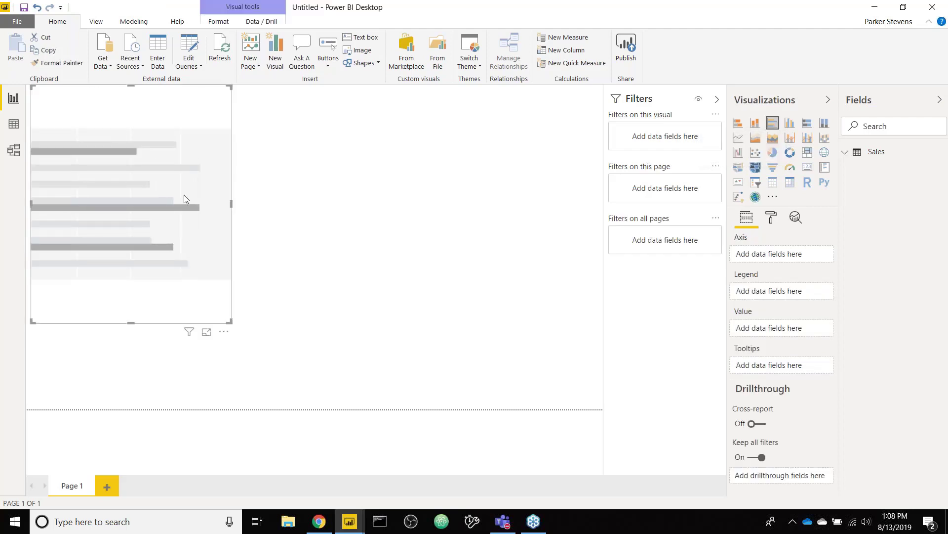
left_click_drag(184, 195, 198, 263)
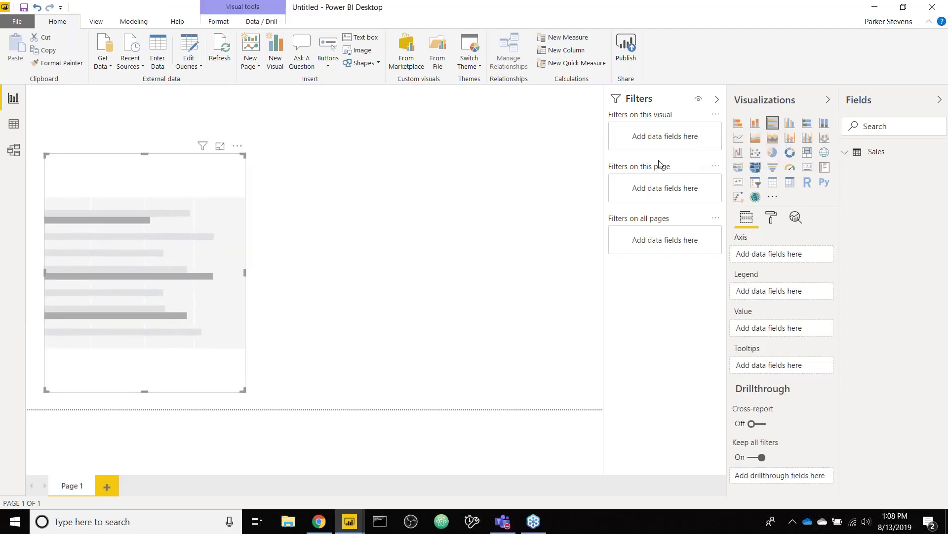
- Set the bar chart's axis to Retailer country and its value to Revenue, and slightly enlarge the chart
left_click(862, 153)
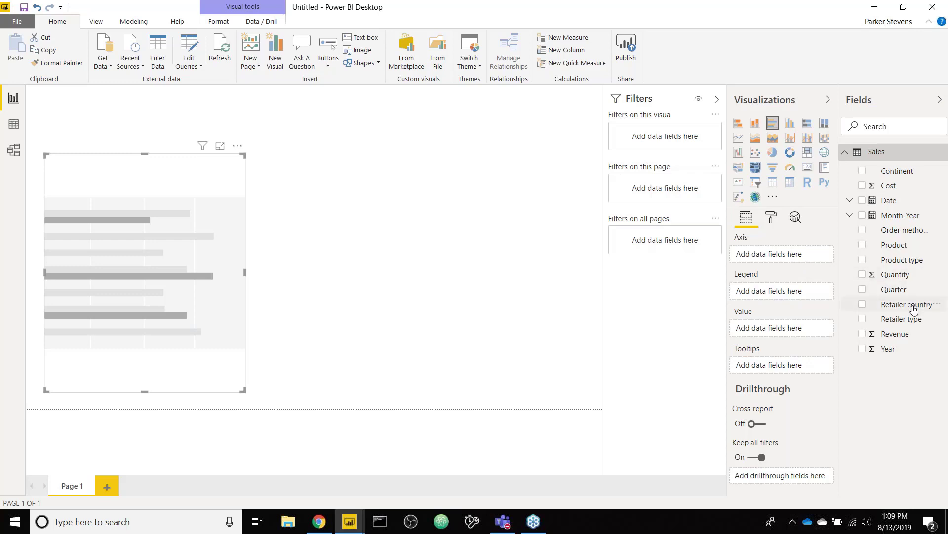
left_click_drag(913, 305, 796, 258)
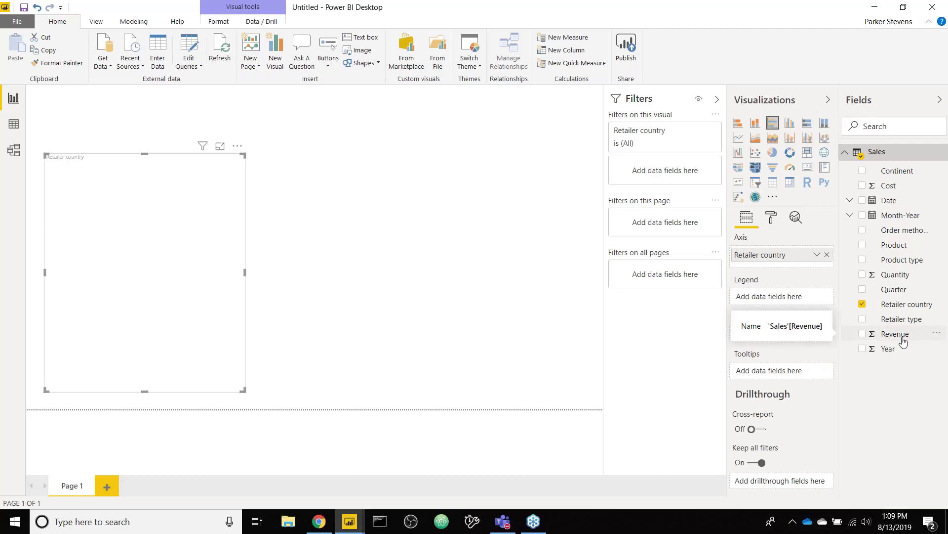
left_click_drag(902, 338, 790, 332)
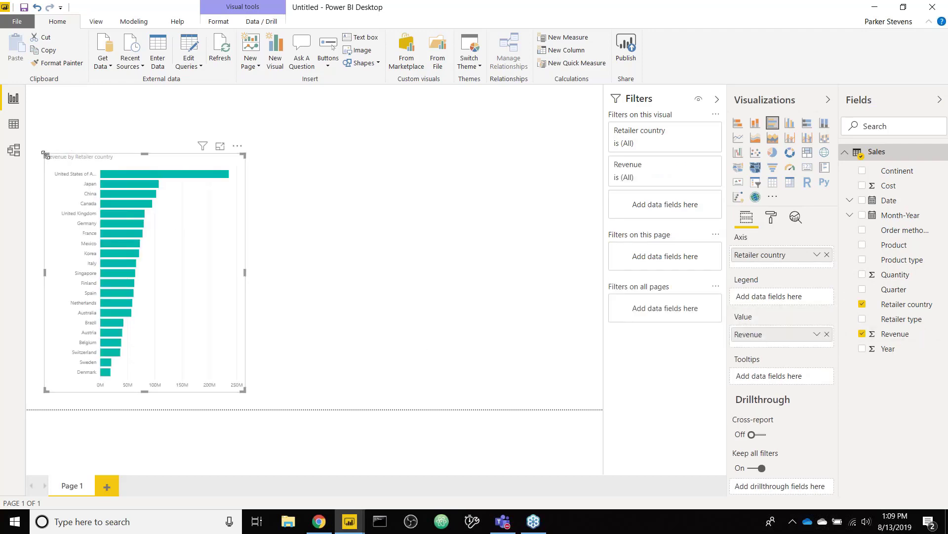
mouse_move(44, 154)
left_mouse_down()
mouse_move(31, 143)
mouse_move(39, 151)
left_mouse_up()
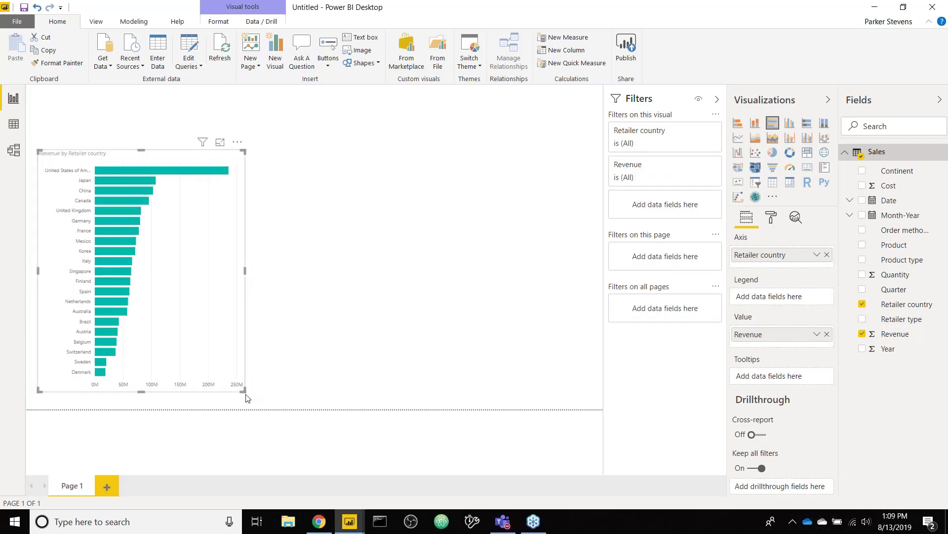
left_click_drag(246, 398, 268, 403)
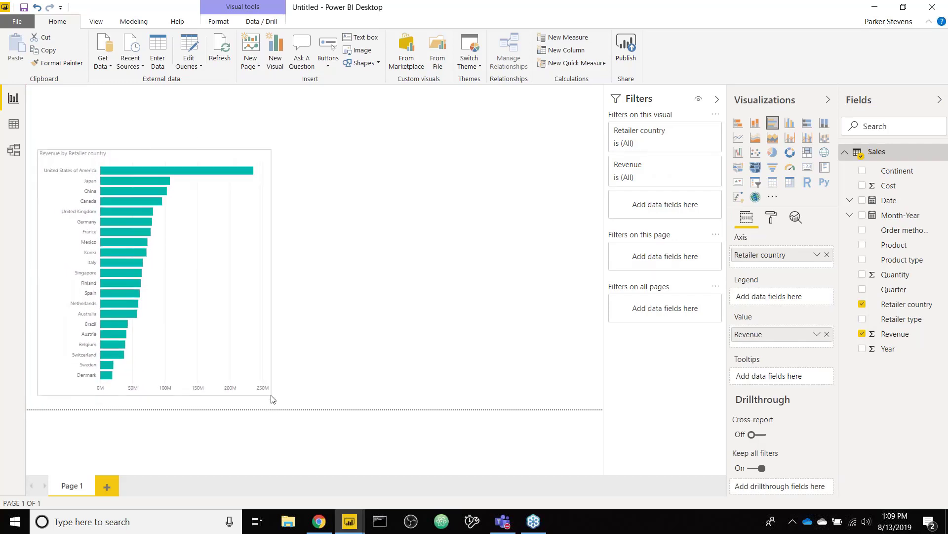
- Add an empty shape map visual beside the bar chart
left_click(359, 266)
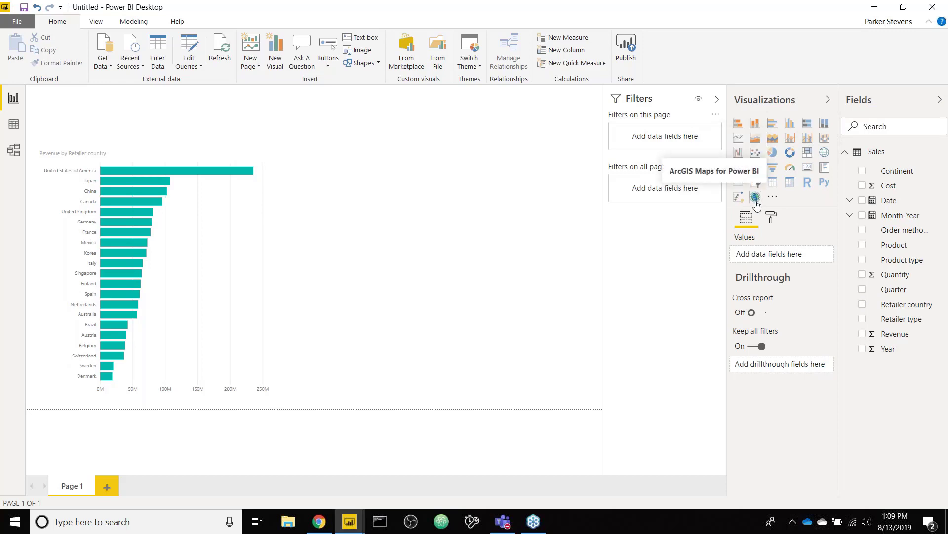
left_click(756, 168)
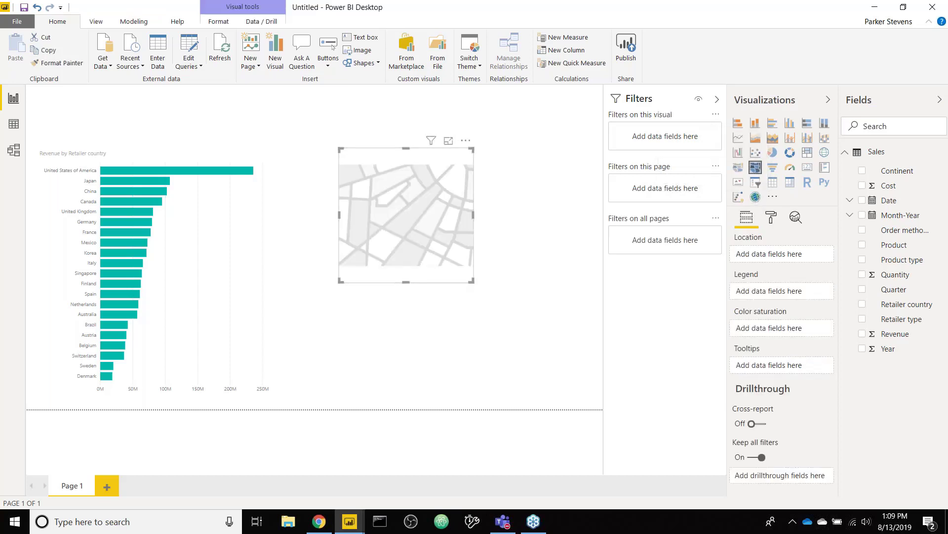
double_click(475, 284)
left_click(464, 259)
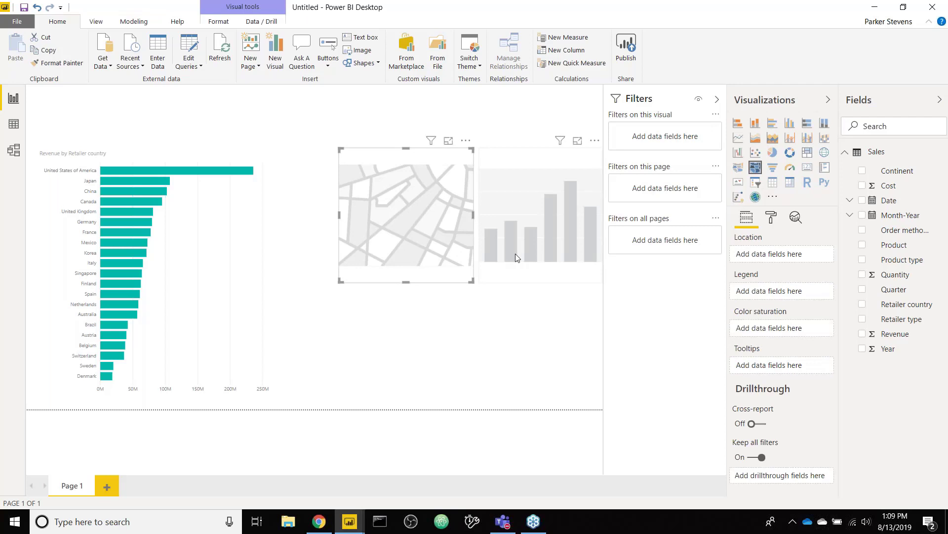
left_click(515, 254)
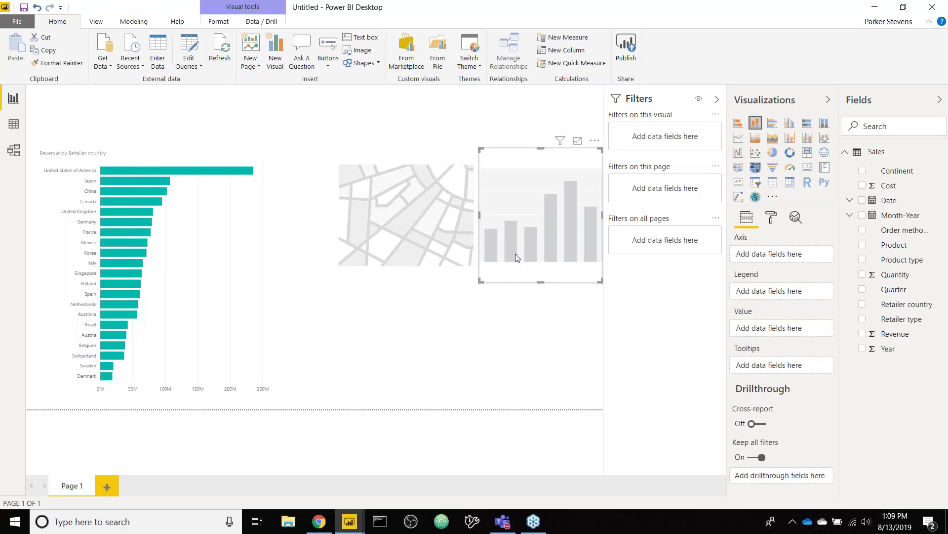
left_click(534, 275)
left_click(529, 277)
left_click(519, 284)
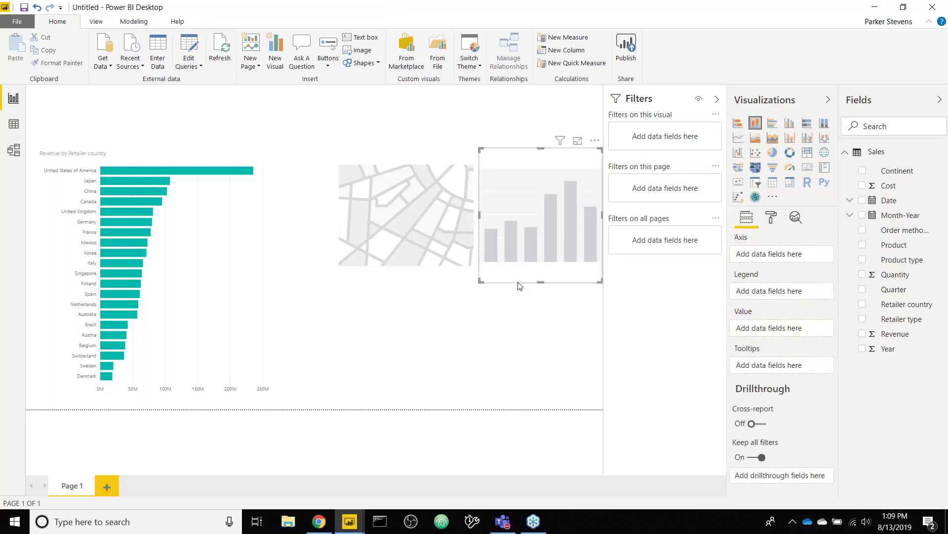
left_click(519, 286)
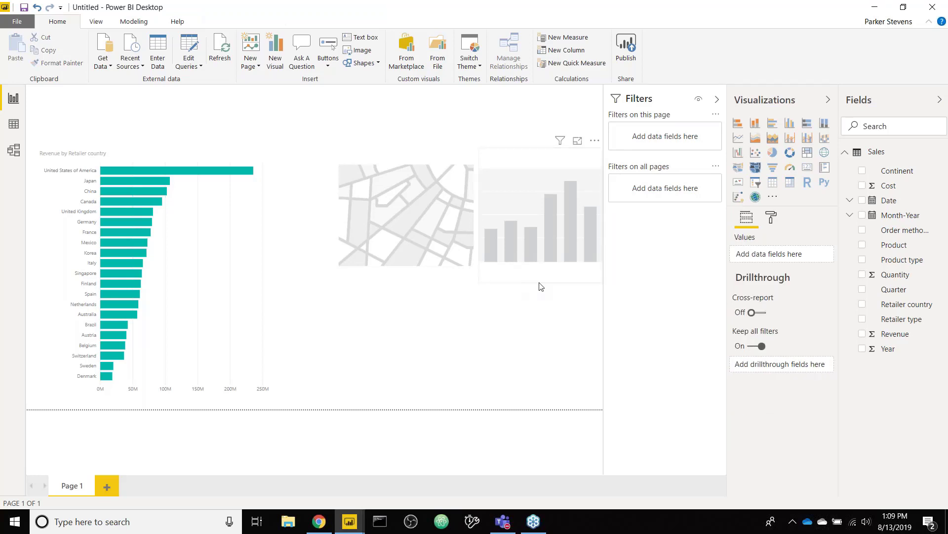
left_click(542, 284)
left_click(540, 282)
left_click(551, 281)
key("Delete")
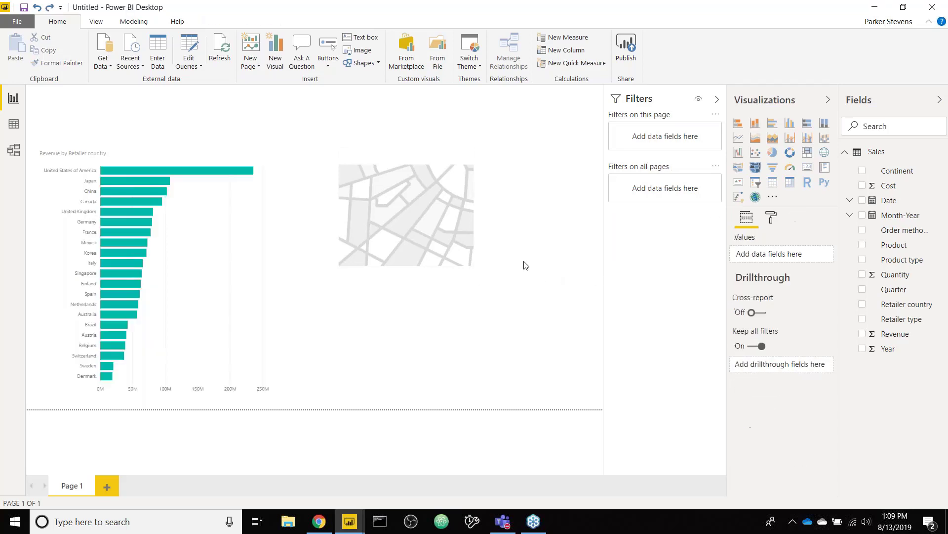
- Enlarge the shape map beside the bar chart and assign Retailer country to Location and Revenue to Color saturation
left_click(460, 231)
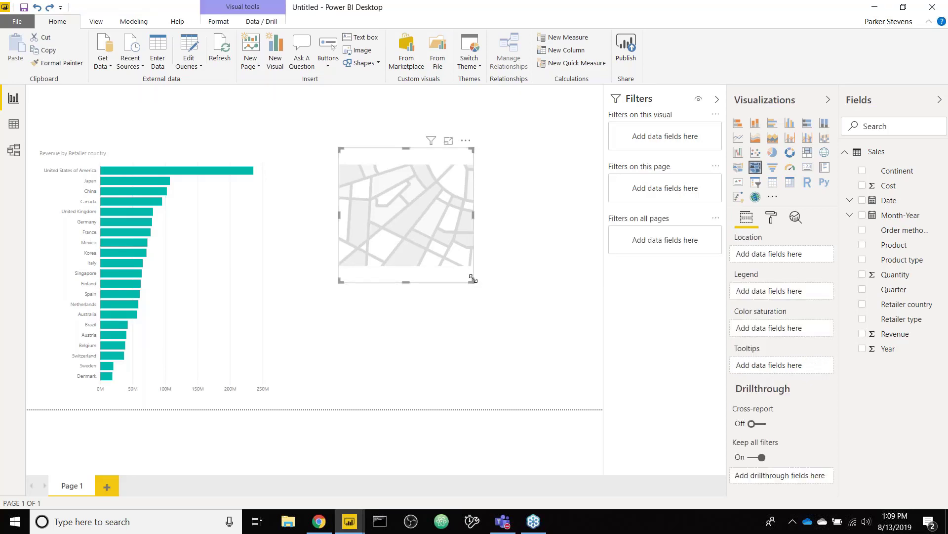
left_click_drag(472, 280, 513, 324)
left_click_drag(345, 148, 283, 140)
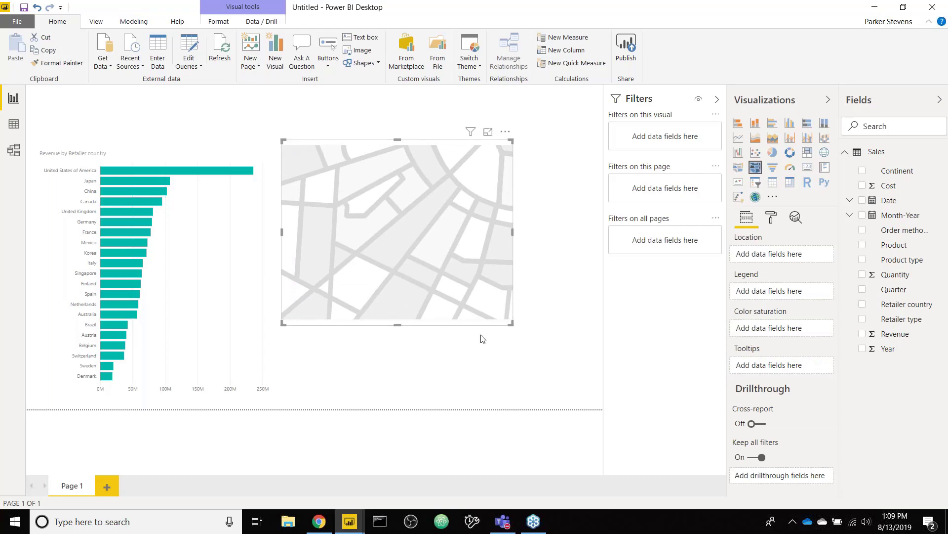
left_click_drag(484, 334, 491, 344)
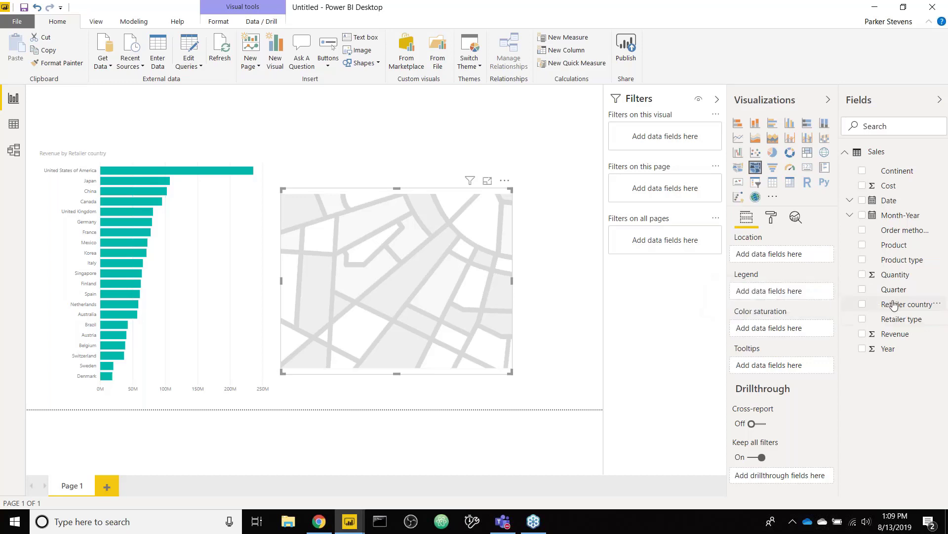
left_click_drag(896, 308, 773, 257)
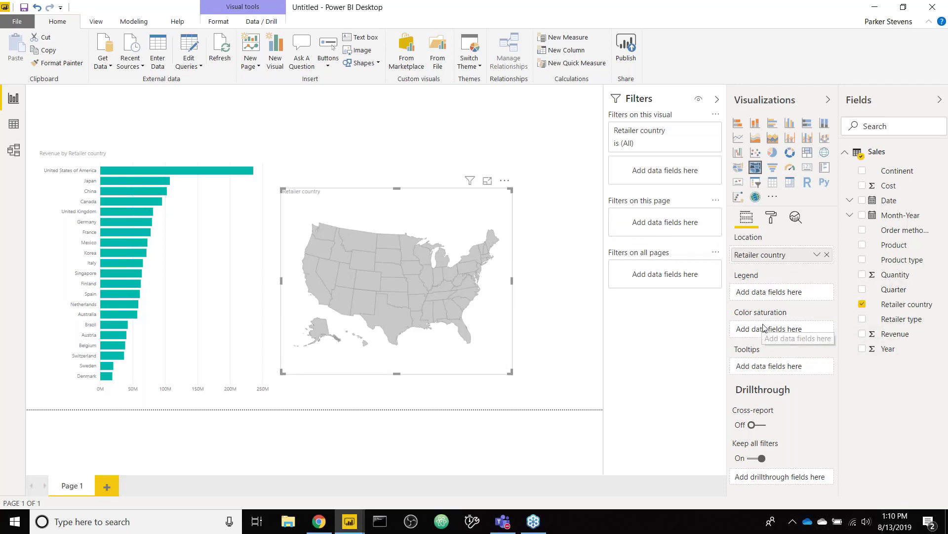
left_click_drag(908, 336, 770, 330)
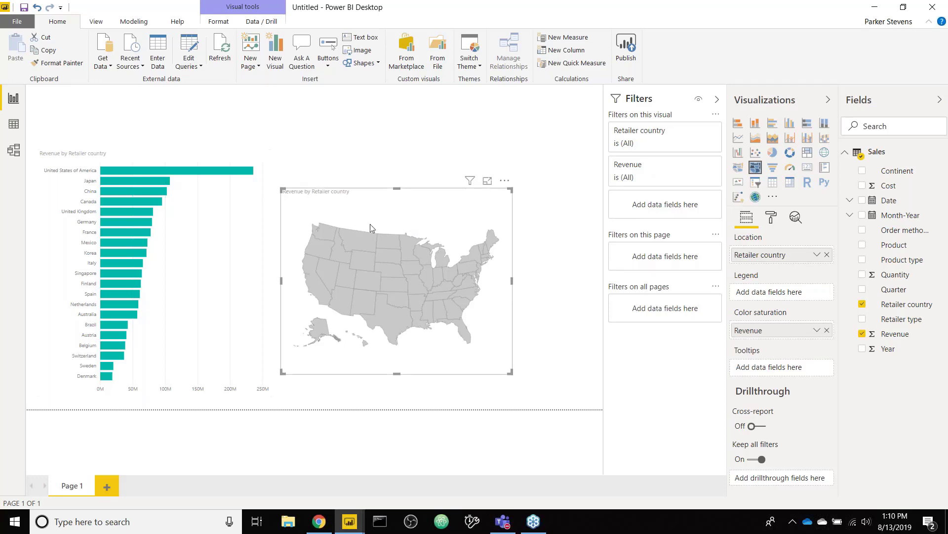
- Check the built-in maps for the shape map, then load world-countries-sans-antarctica.json as its custom map
left_click(780, 219)
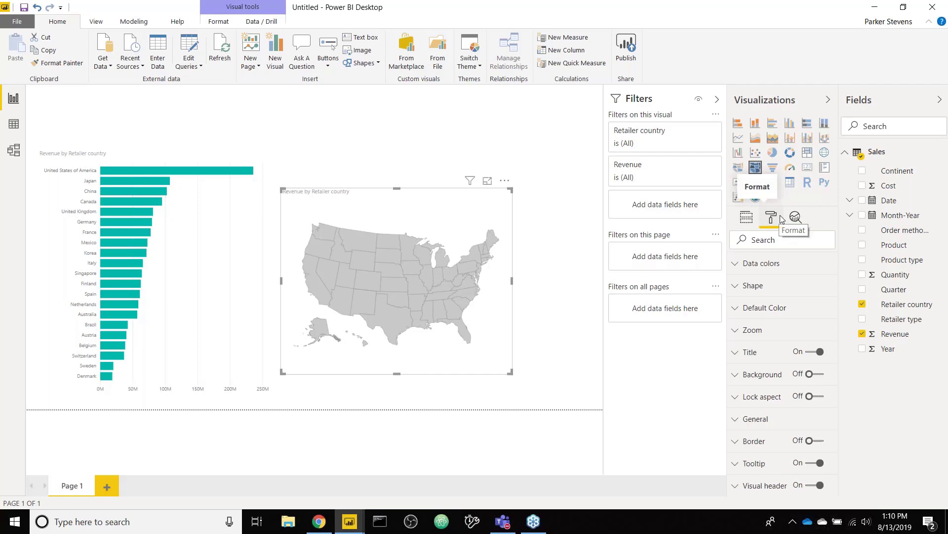
left_click(772, 296)
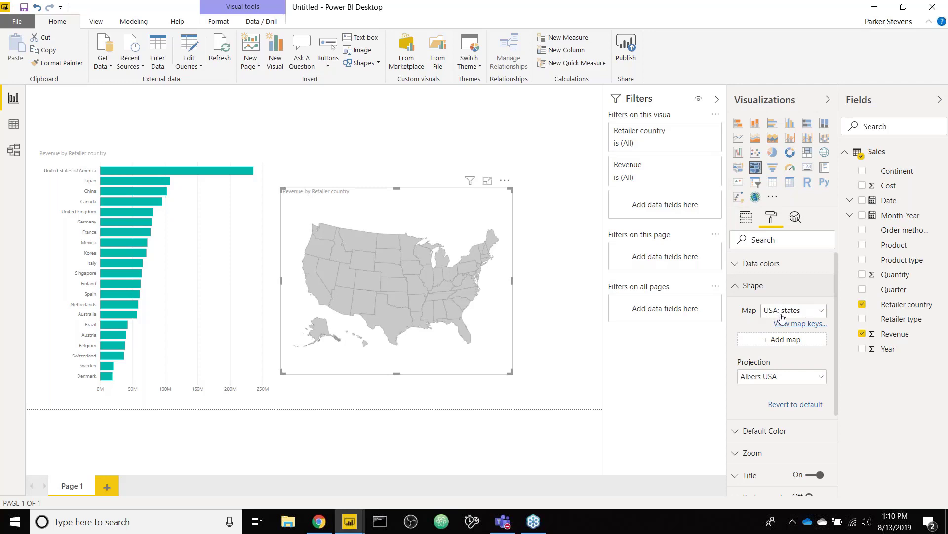
left_click(780, 314)
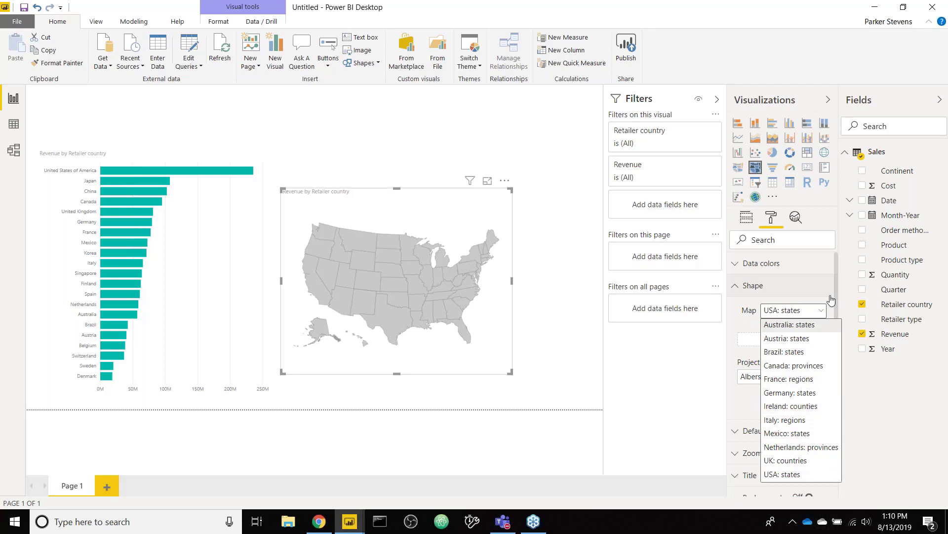
left_click(814, 288)
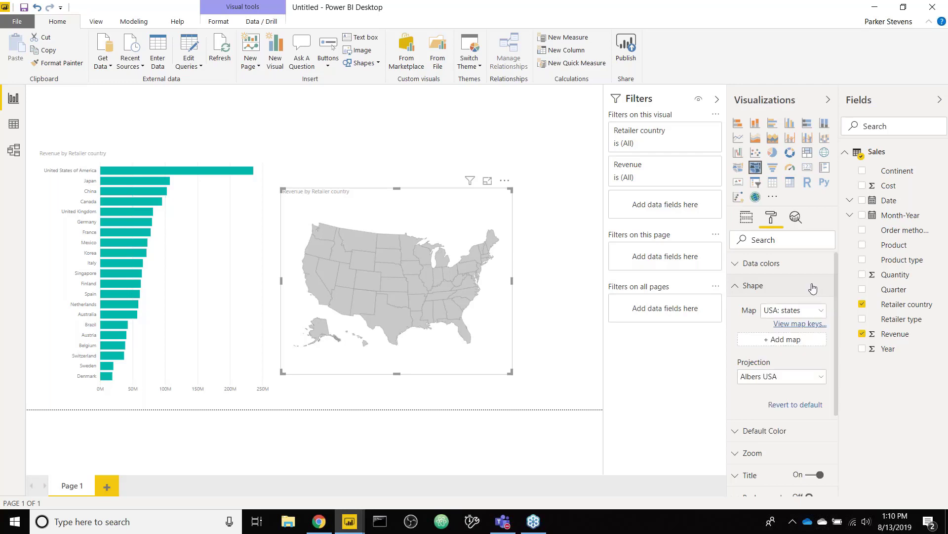
left_click(813, 288)
left_click(813, 288)
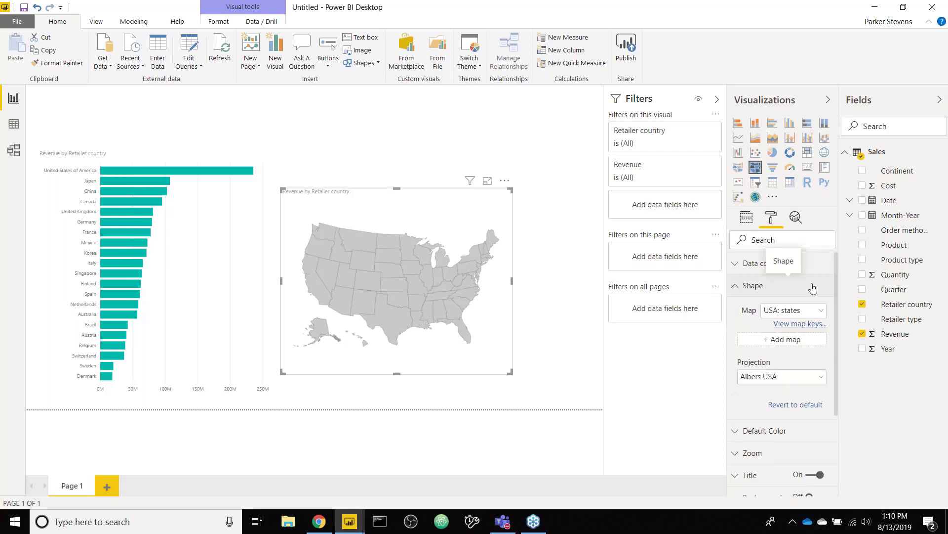
left_click(796, 340)
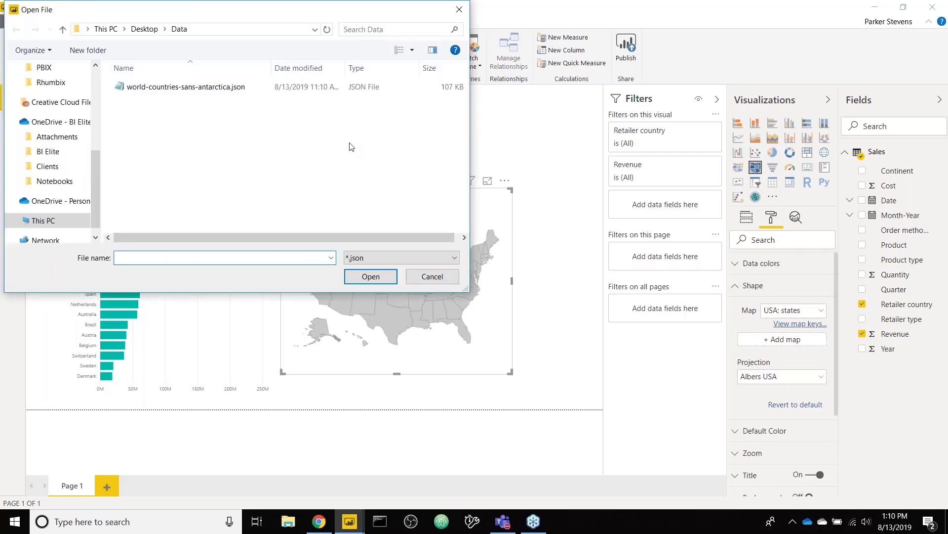
left_click(250, 90)
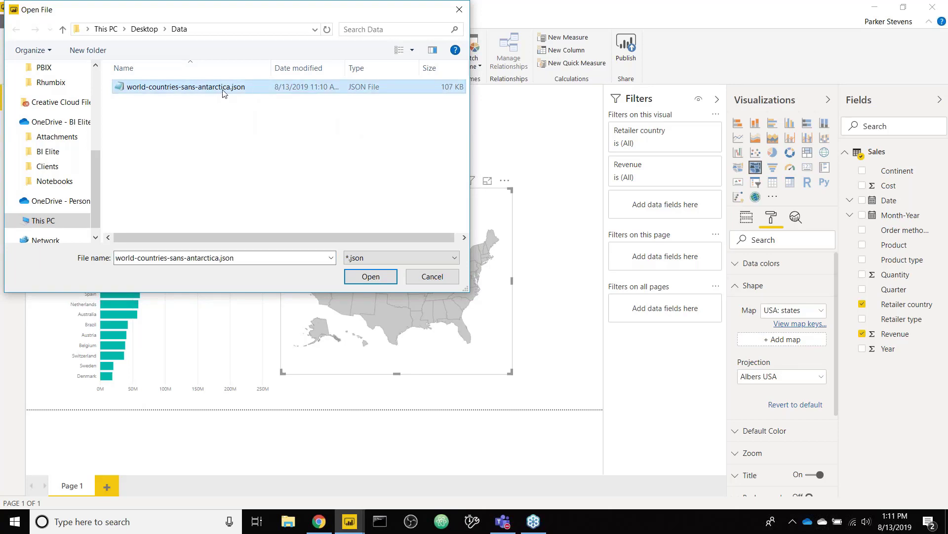
double_click(223, 93)
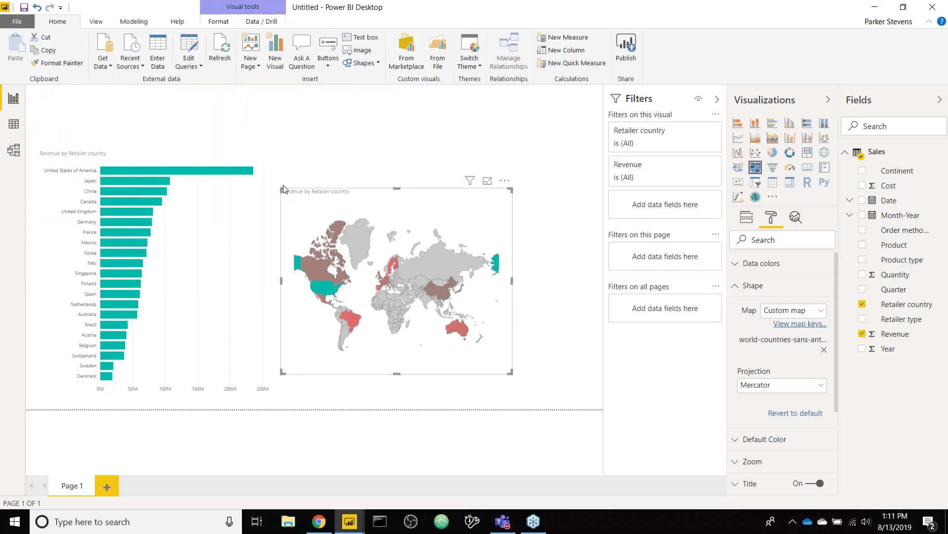
- Enlarge the world map, overlay it on the bar chart's empty area, and match the right edges of both visuals
left_click_drag(281, 188, 245, 177)
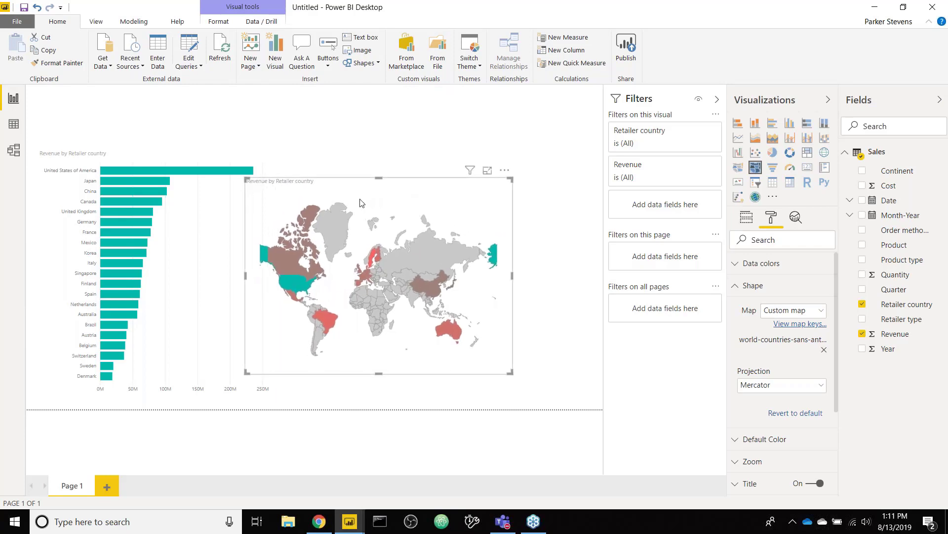
left_click_drag(413, 186, 345, 195)
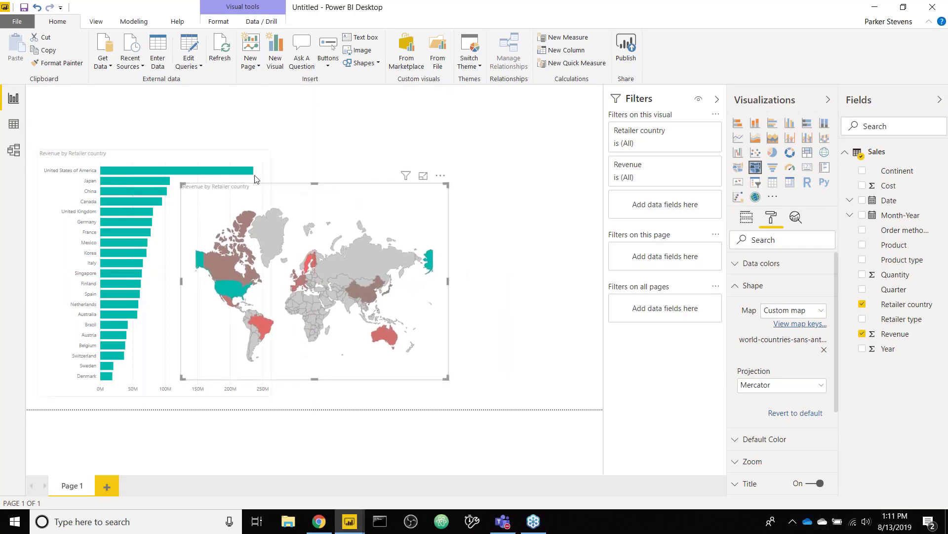
left_click(259, 176)
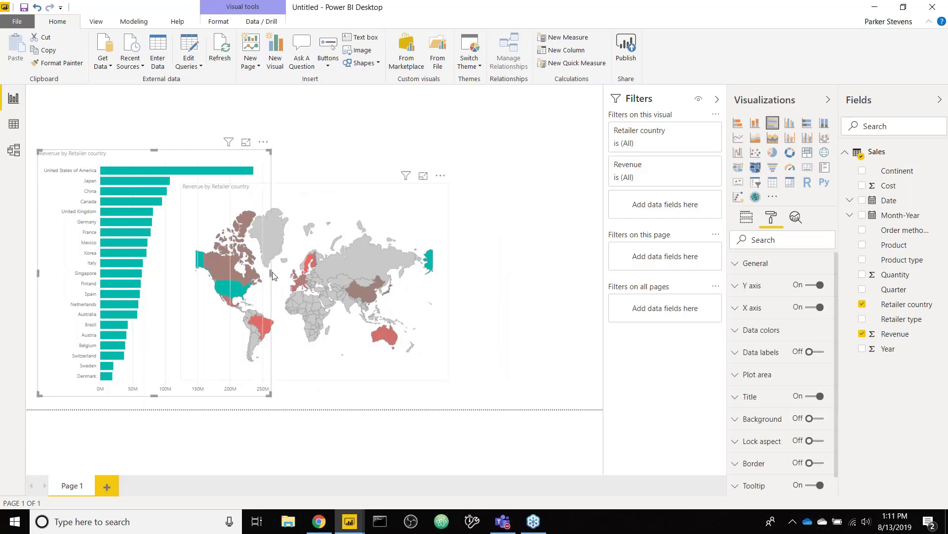
left_click_drag(271, 274, 421, 275)
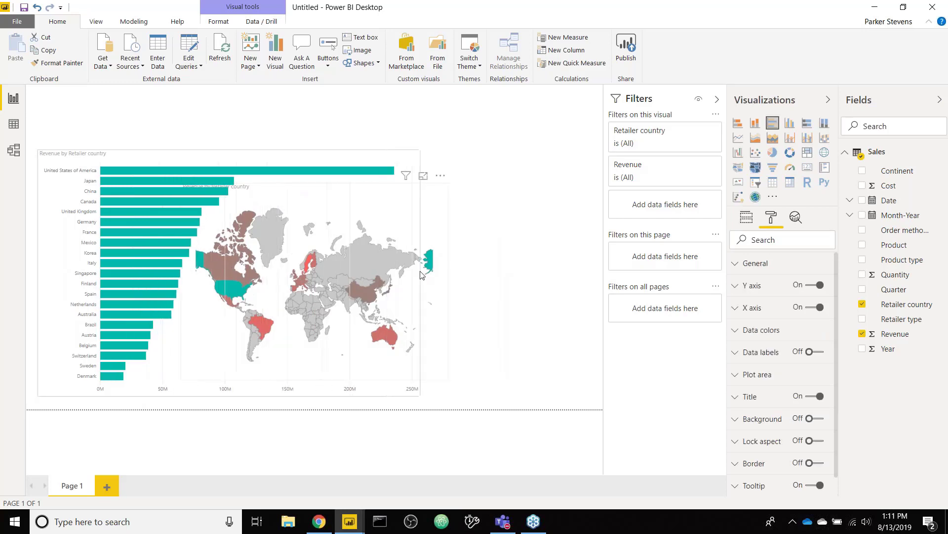
left_click(443, 210)
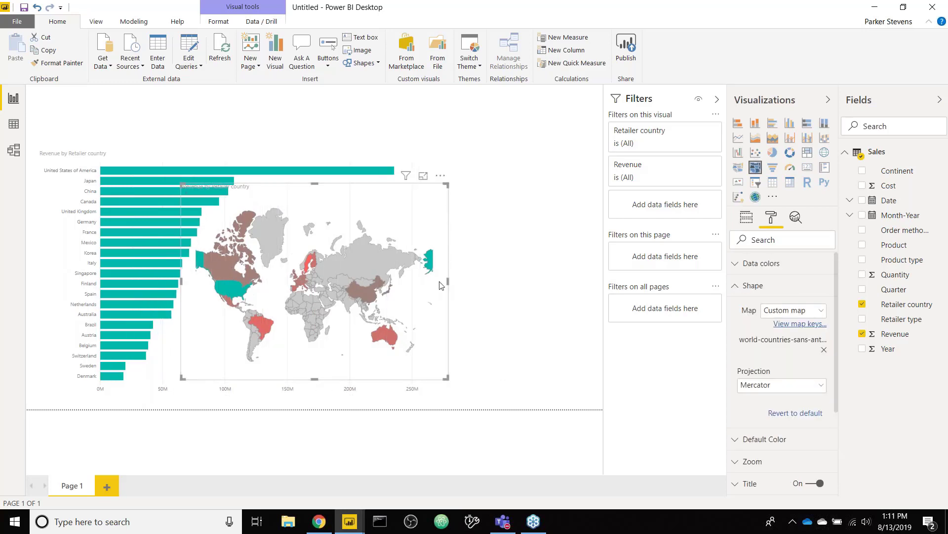
left_click_drag(446, 279, 421, 282)
- Turn off the X axis gridlines of the bar chart and clear the format search and selection
left_click(347, 157)
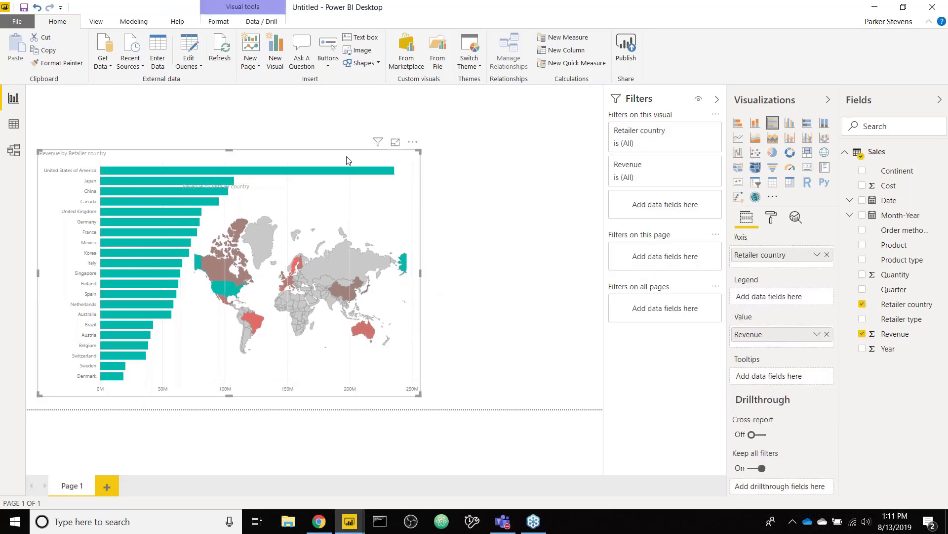
left_click(771, 217)
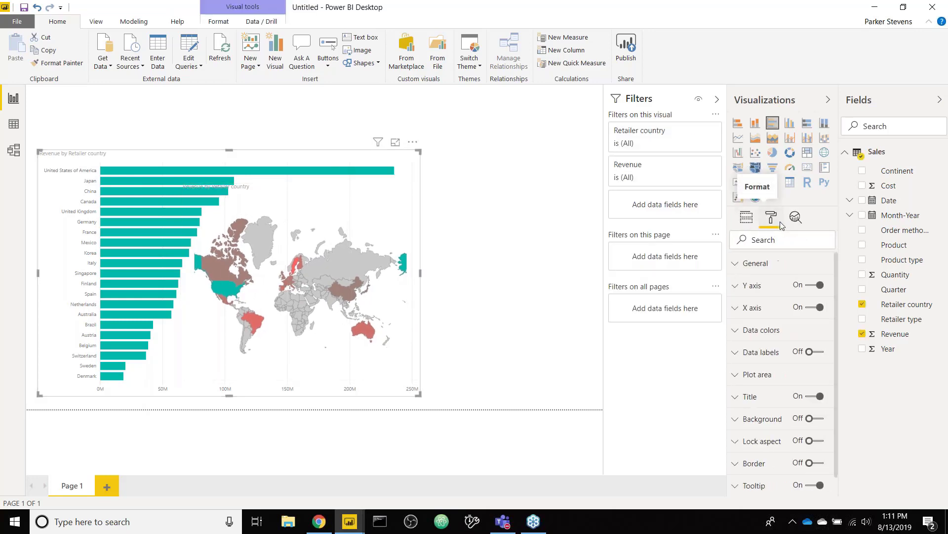
left_click(780, 237)
type("grid")
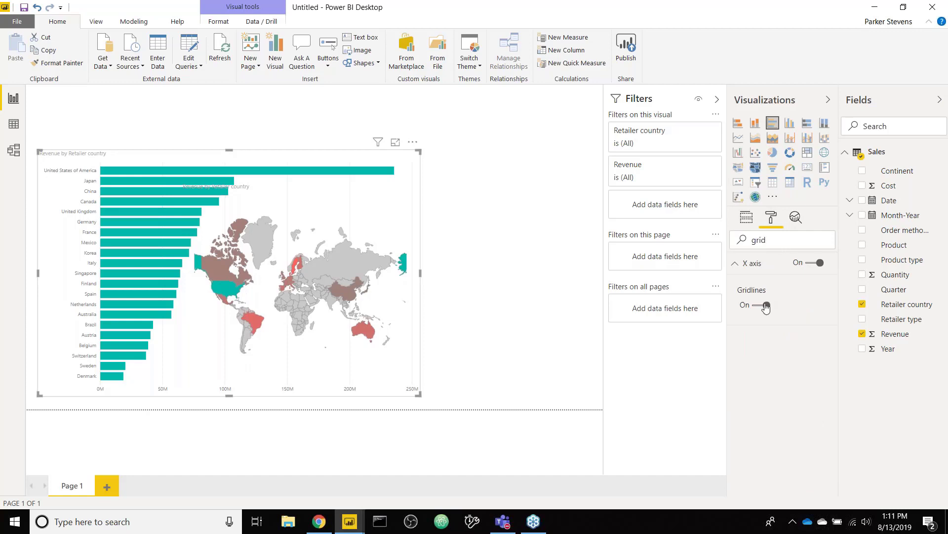
left_click(766, 305)
double_click(767, 240)
key("BackSpace")
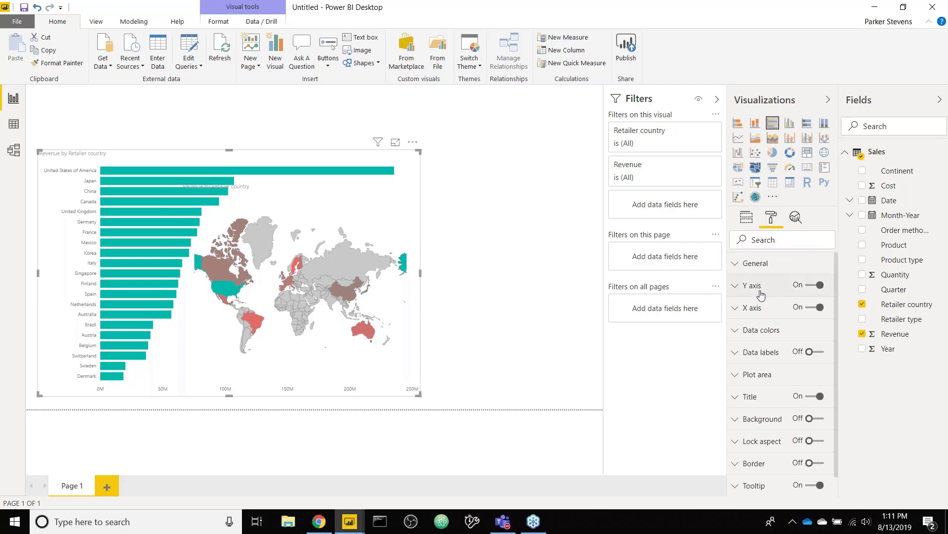
left_click(453, 212)
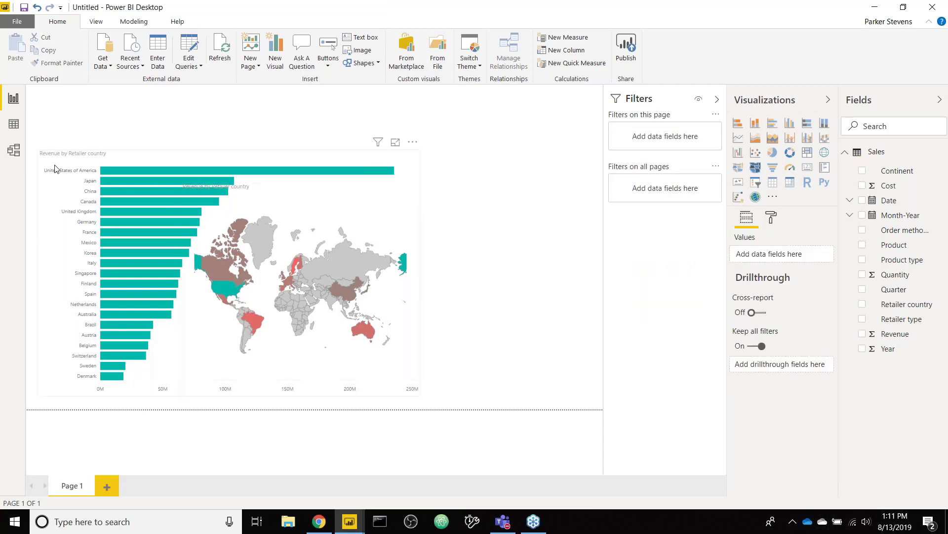
left_click(46, 169)
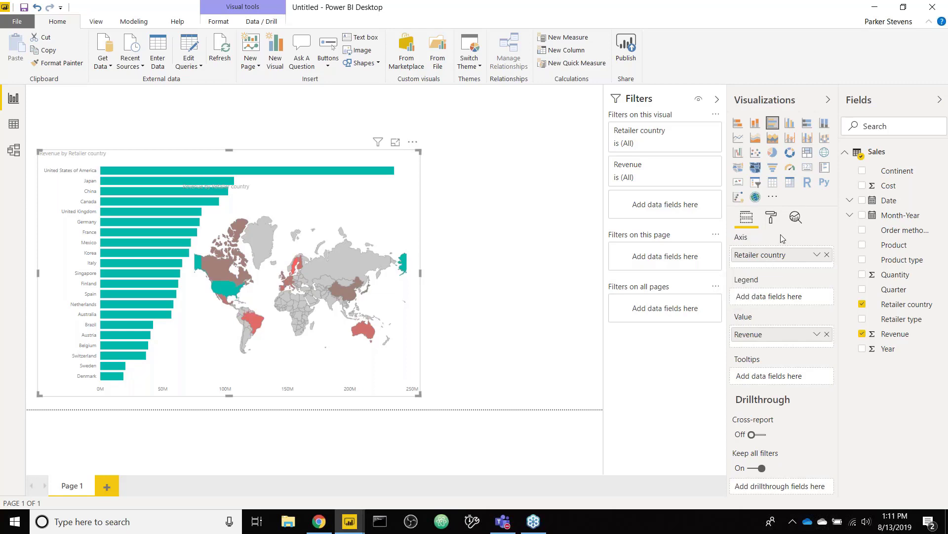
left_click(772, 221)
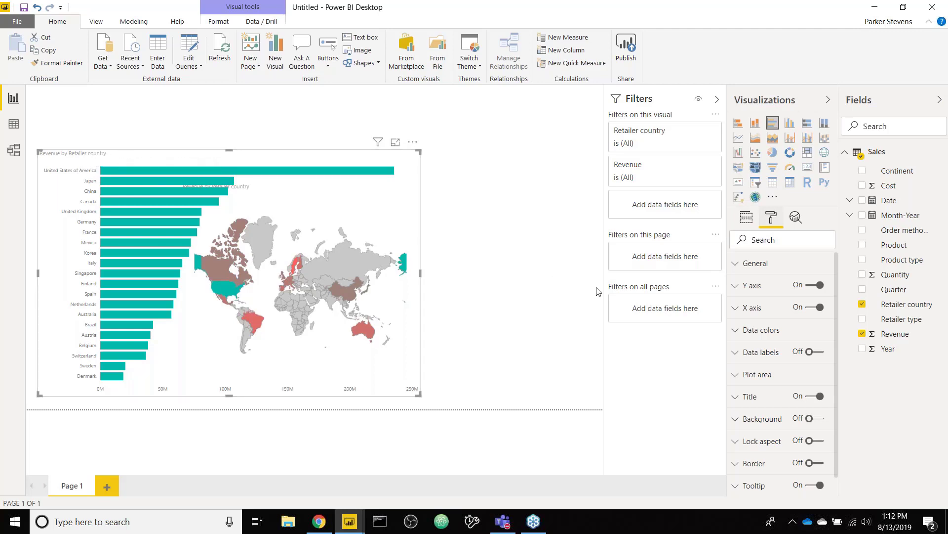
left_click(518, 273)
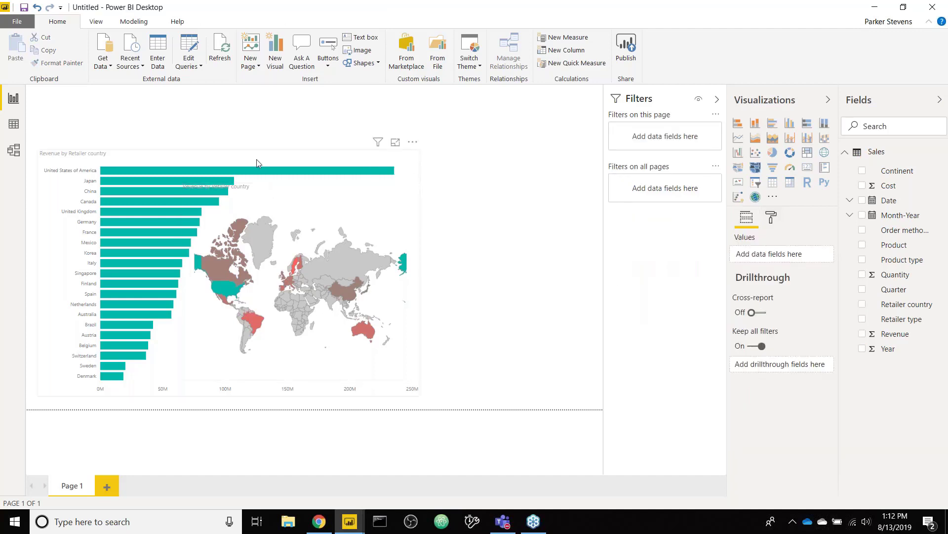
- Shift the world map slightly right over the bar chart and turn on its Auto zoom
left_click(327, 205)
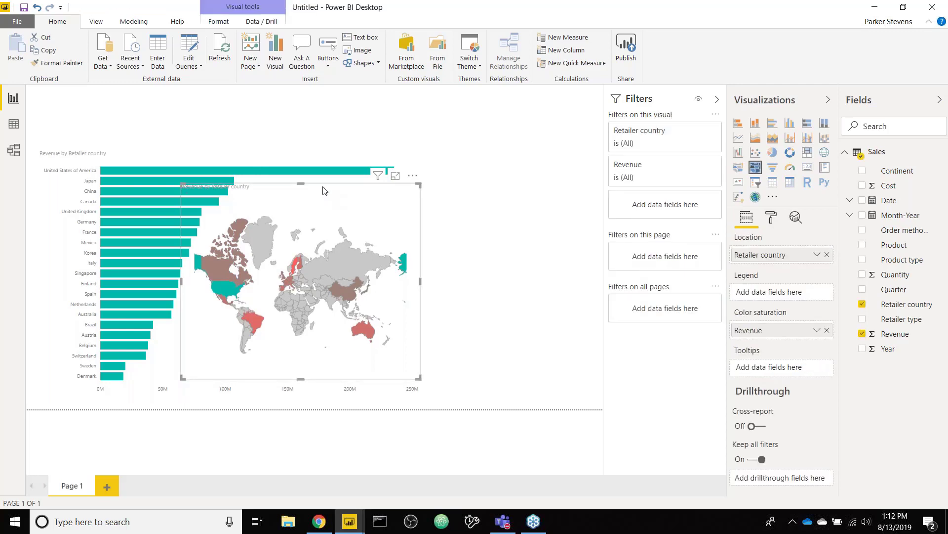
left_click_drag(324, 191, 338, 190)
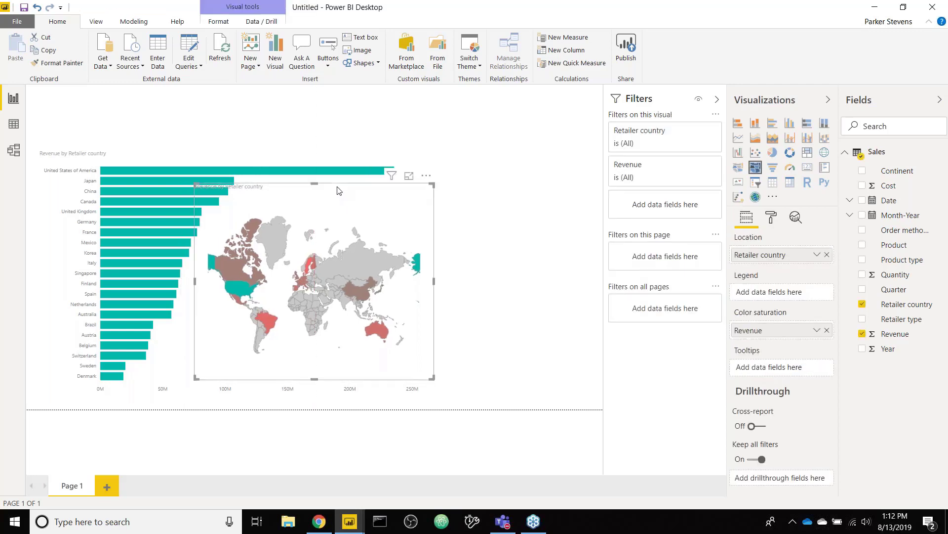
left_click(773, 219)
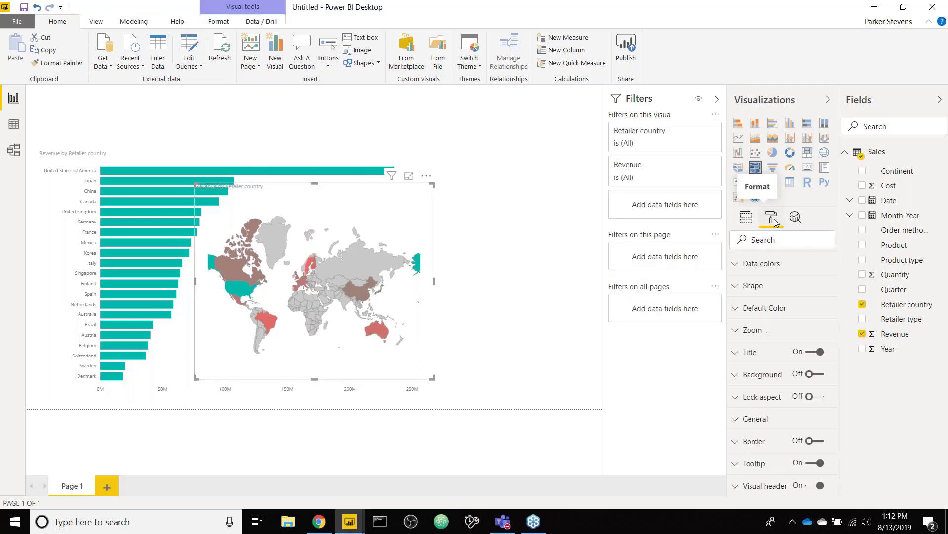
left_click(752, 330)
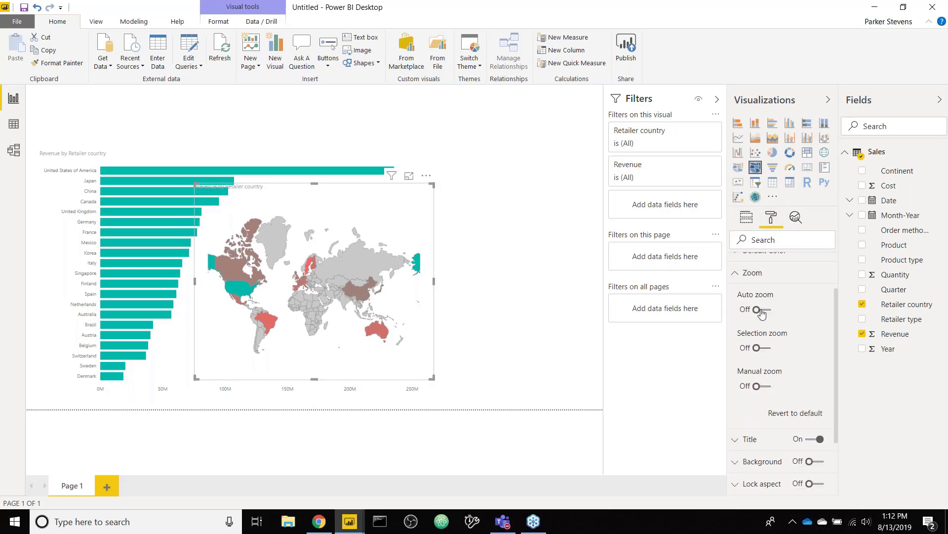
left_click(762, 311)
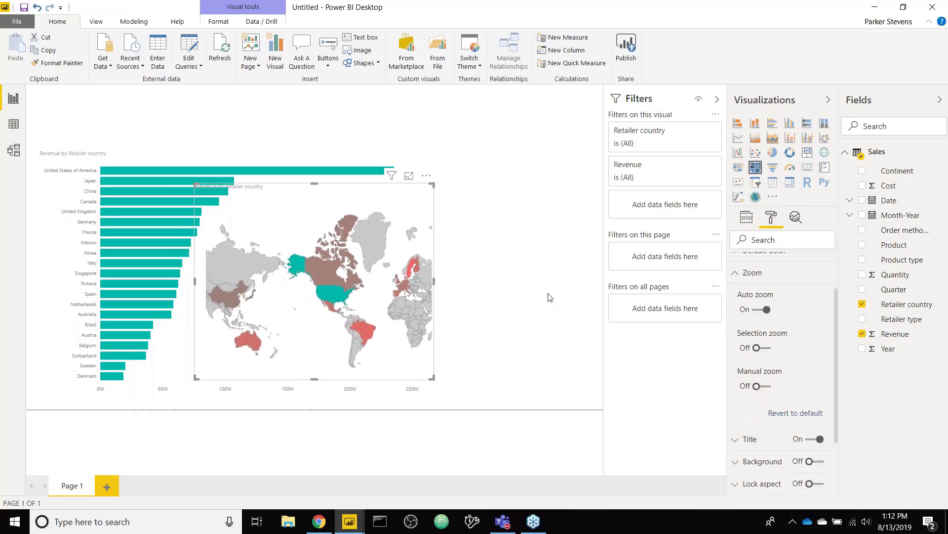
left_click(517, 274)
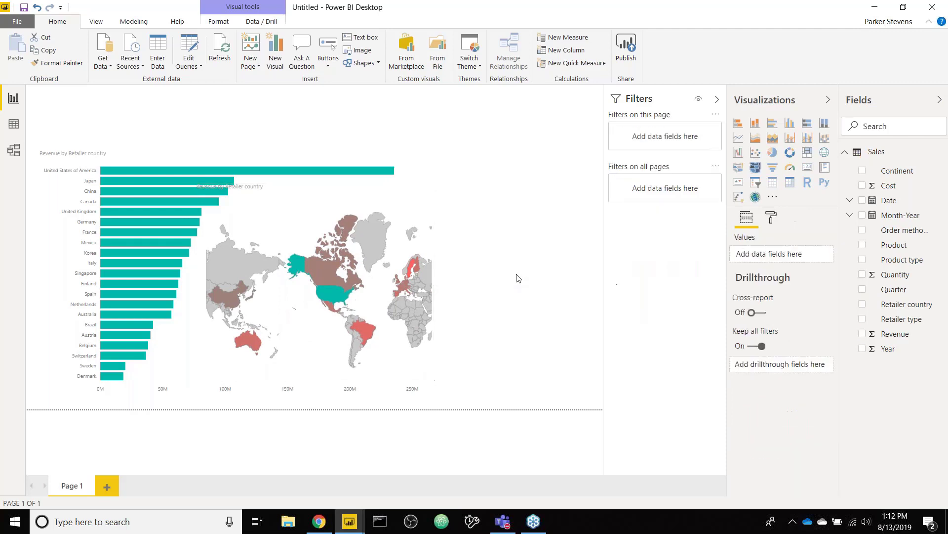
- Test the cross-filtering between both visuals with Mexico in the bar chart and the United States on the map, clearing each selection
left_click(123, 242)
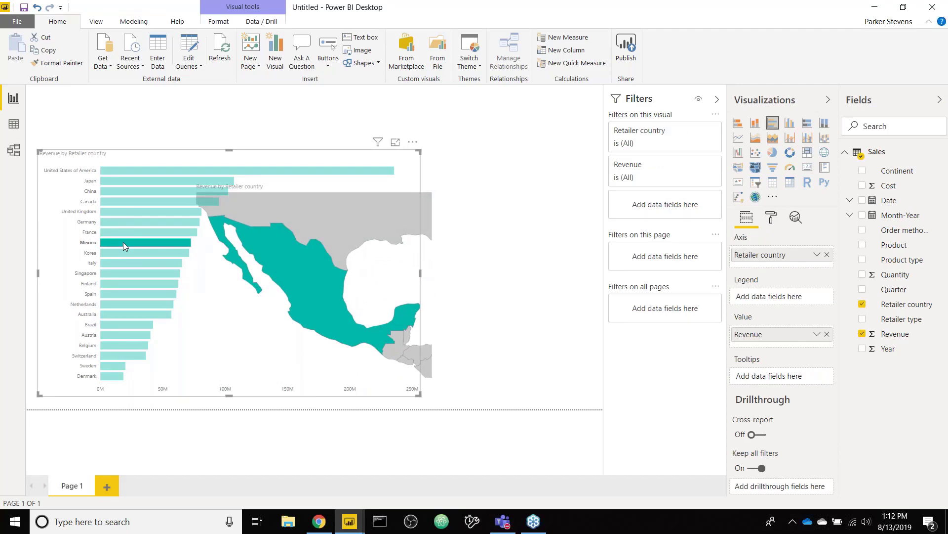
left_click(123, 242)
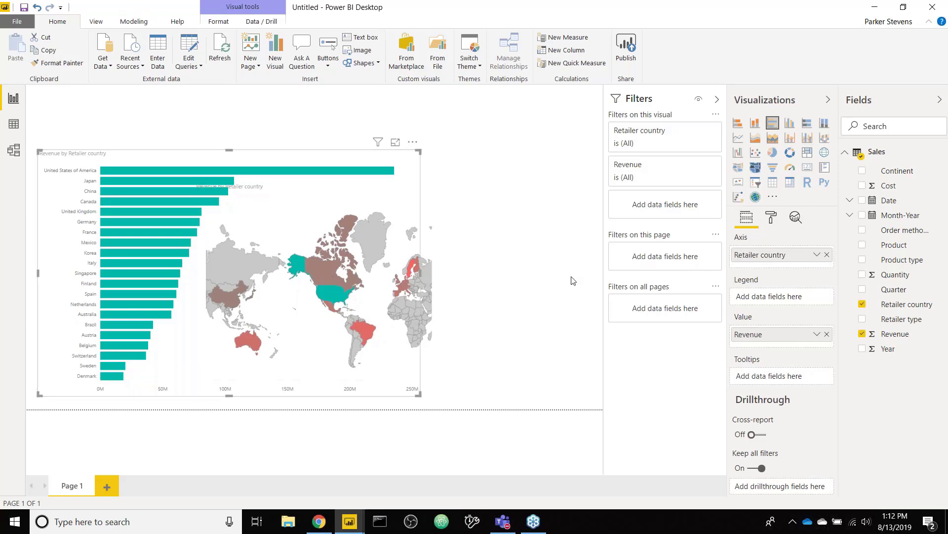
key("Escape")
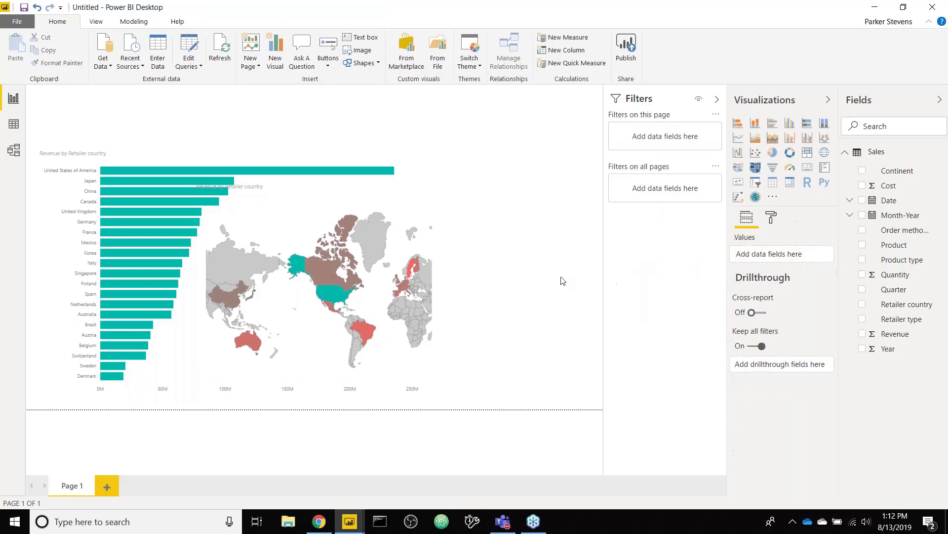
left_click(325, 297)
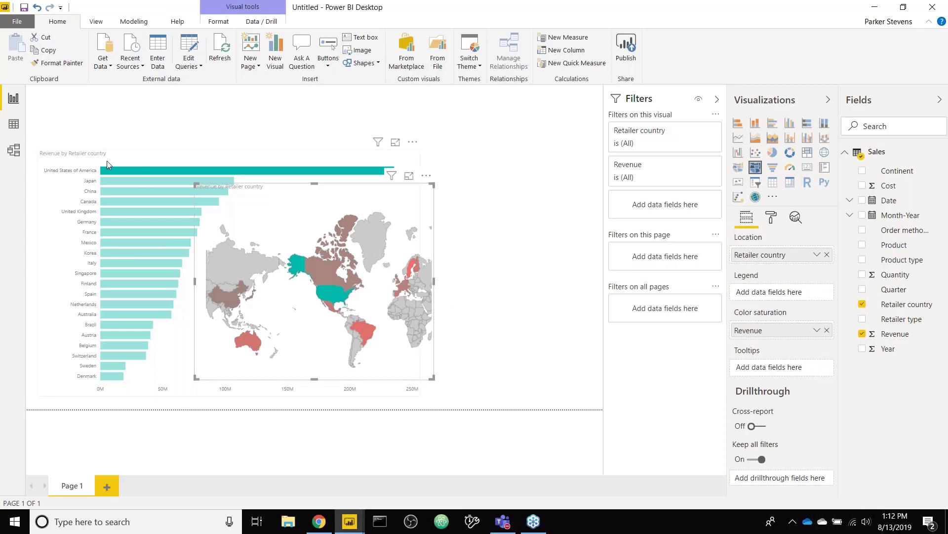
left_click(326, 295)
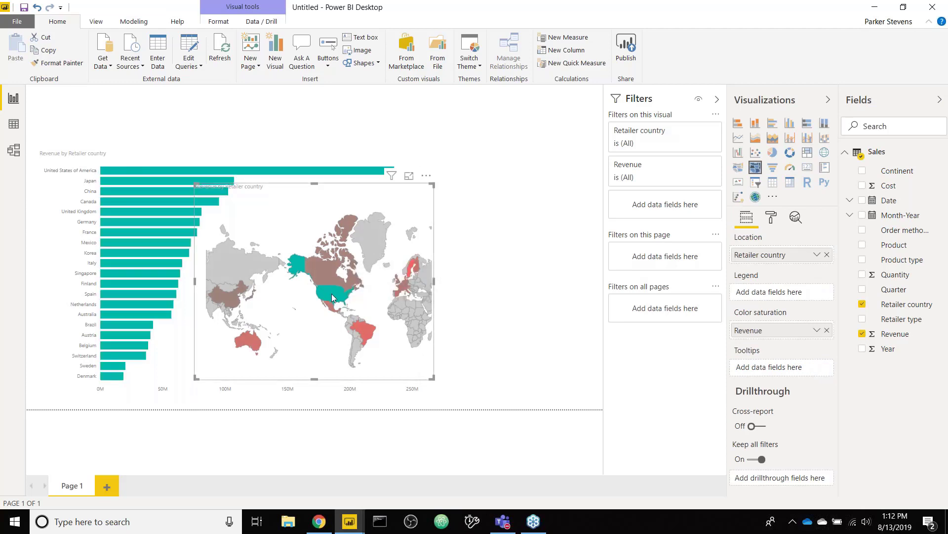
left_click(509, 223)
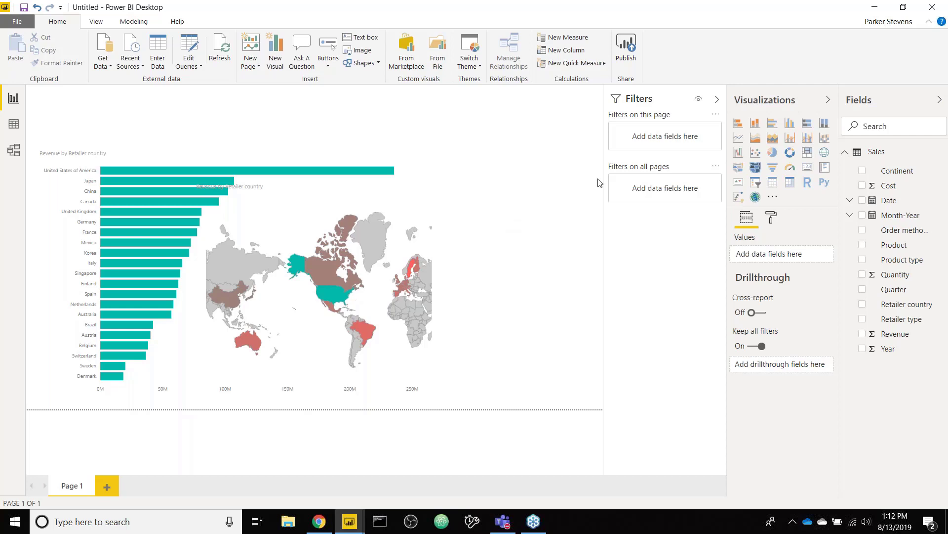
- Examine the gauge in the Financial Dashboard report and return to the untitled report
left_click(351, 522)
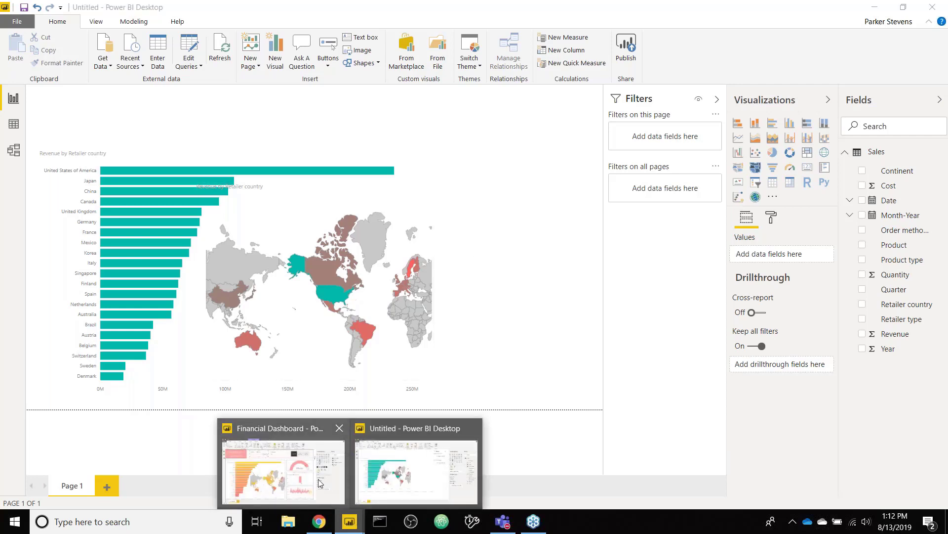
left_click(276, 469)
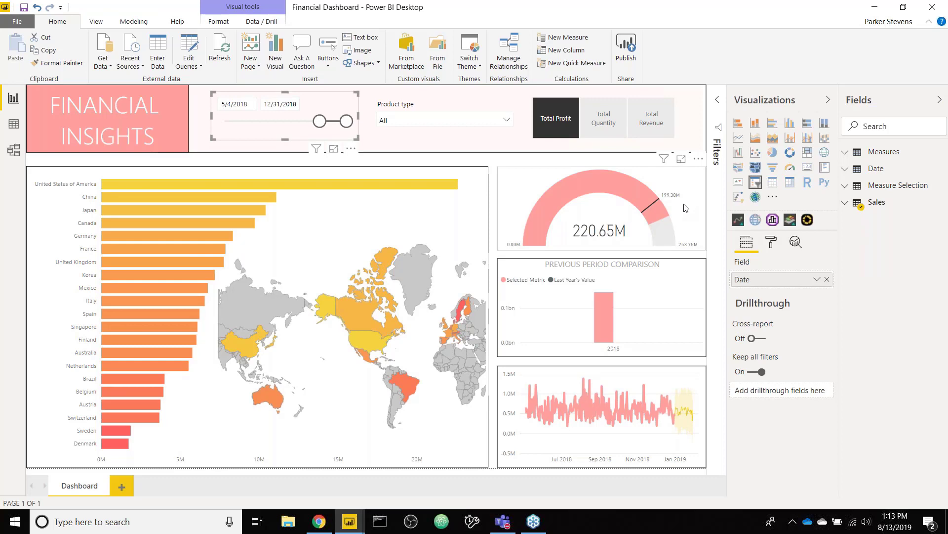
left_click(349, 521)
left_click(403, 493)
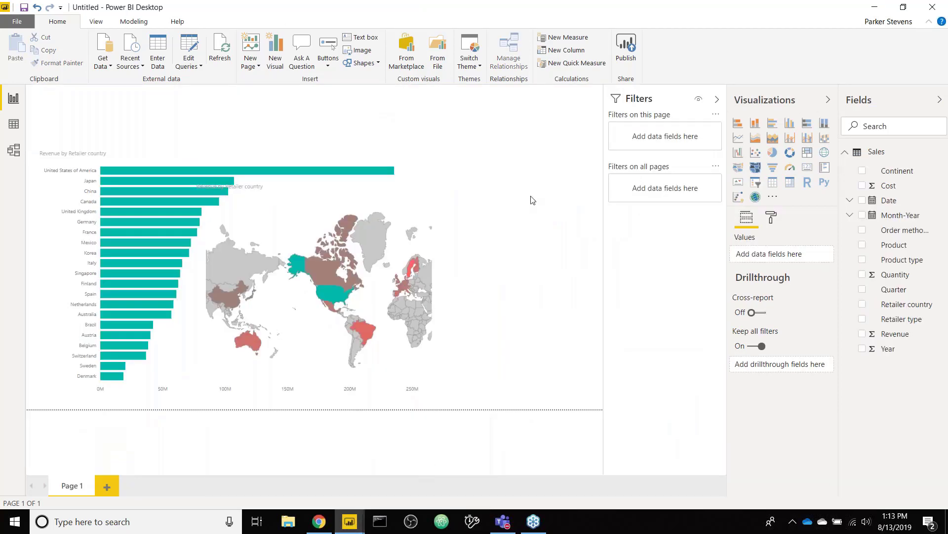
- Add a gauge visual with Revenue as its value and shrink it to fit beside the map's upper part
left_click(790, 167)
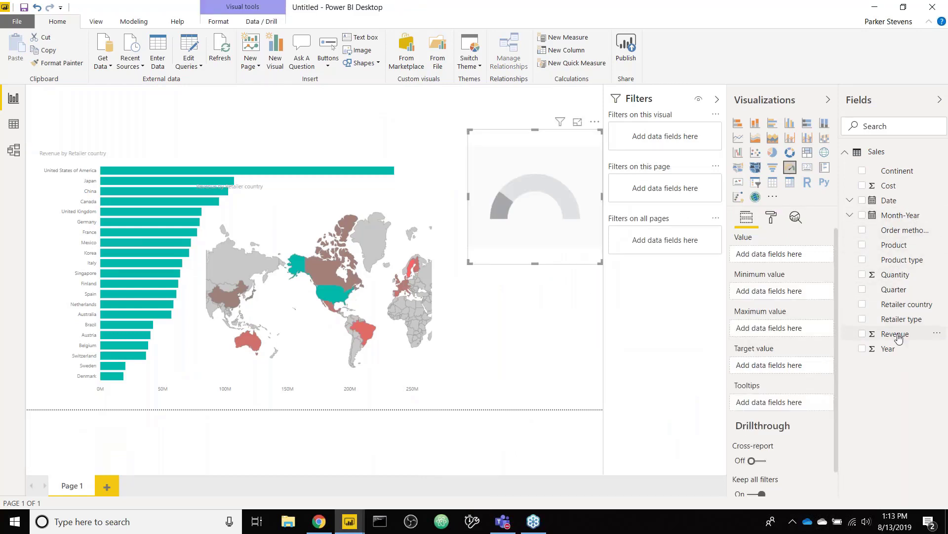
mouse_move(895, 334)
left_mouse_down()
mouse_move(801, 330)
mouse_move(771, 256)
mouse_move(904, 315)
mouse_move(906, 334)
left_mouse_up()
left_click_drag(907, 334, 782, 260)
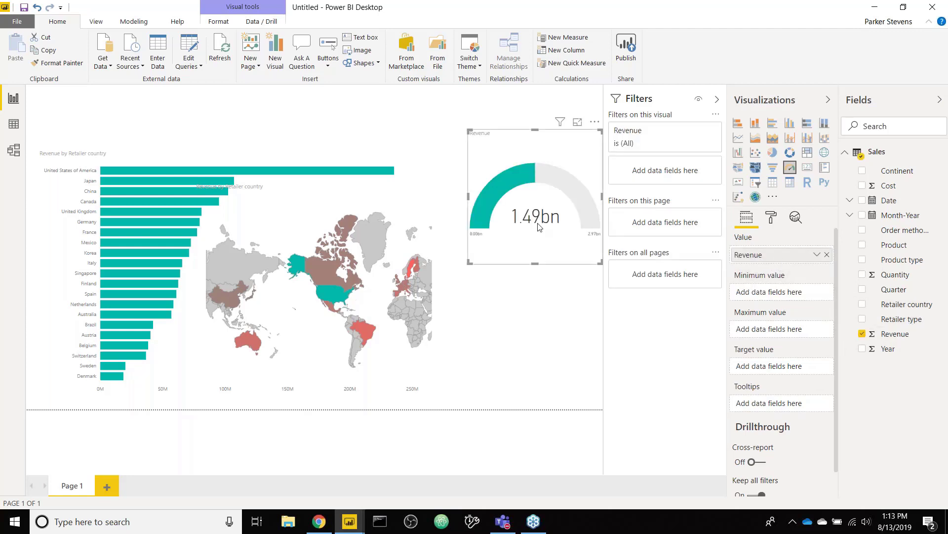
mouse_move(498, 180)
left_click_drag(600, 263, 594, 222)
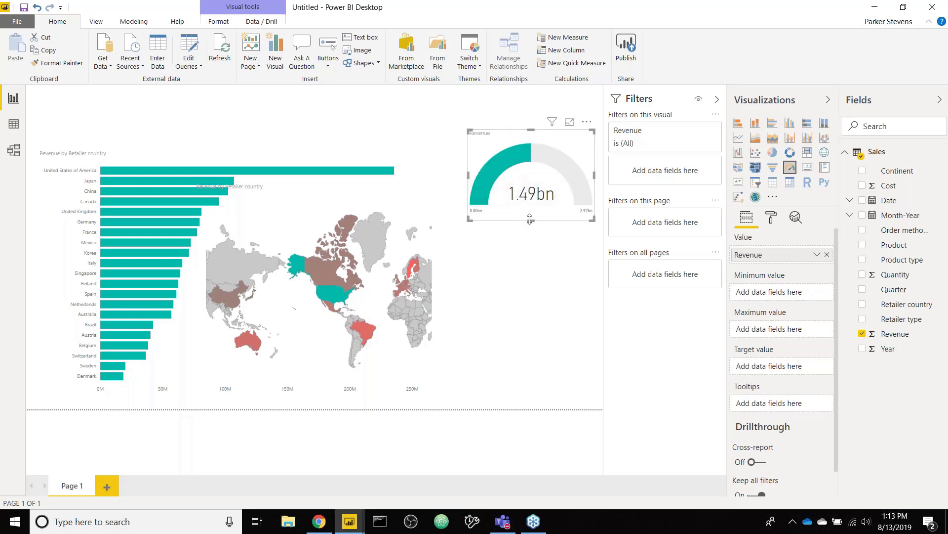
left_click_drag(530, 218, 530, 208)
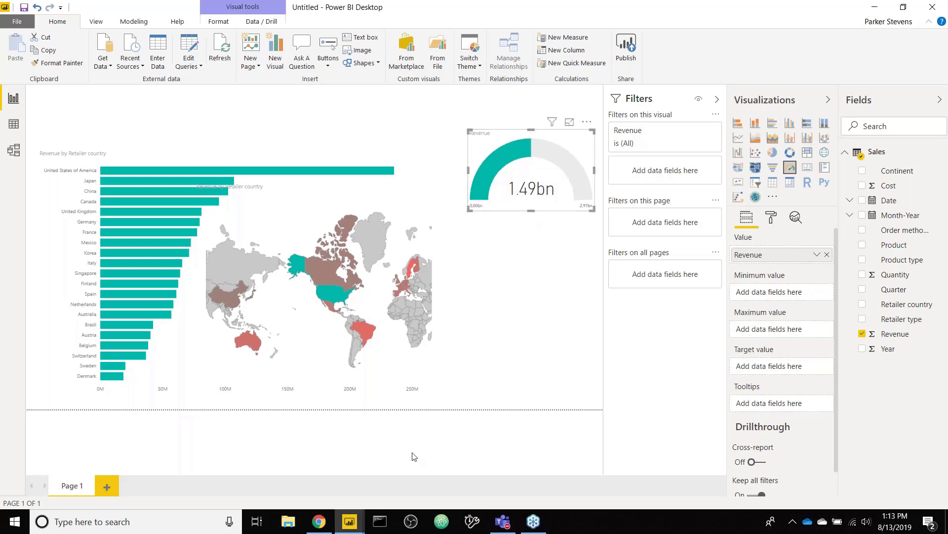
- Switch to the Financial Dashboard report and set the date slicer's start to 4/26/2016
mouse_move(349, 523)
left_click(284, 462)
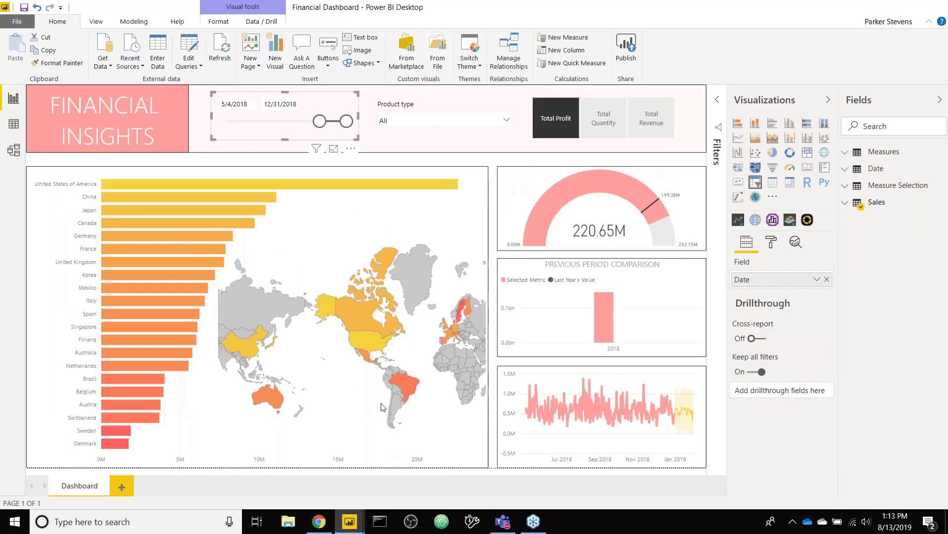
left_click_drag(320, 122, 238, 126)
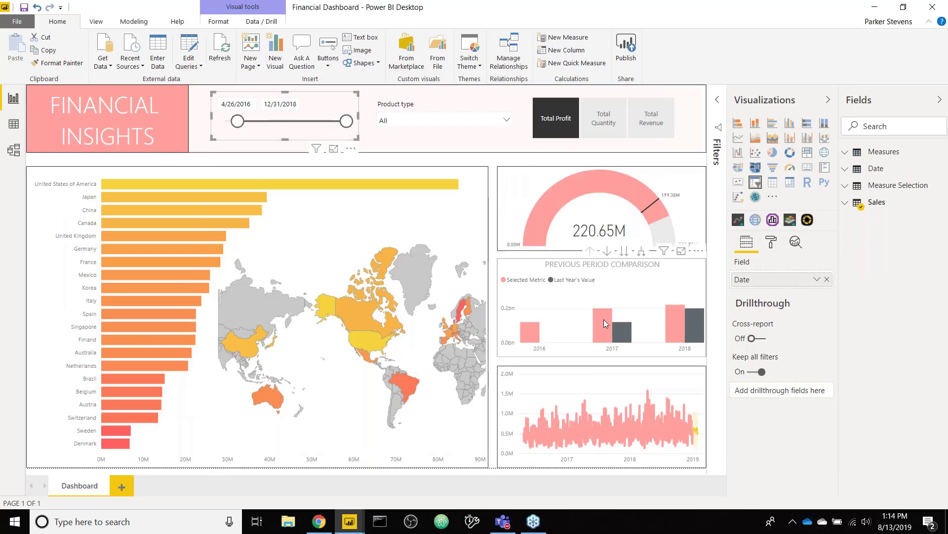
mouse_move(605, 324)
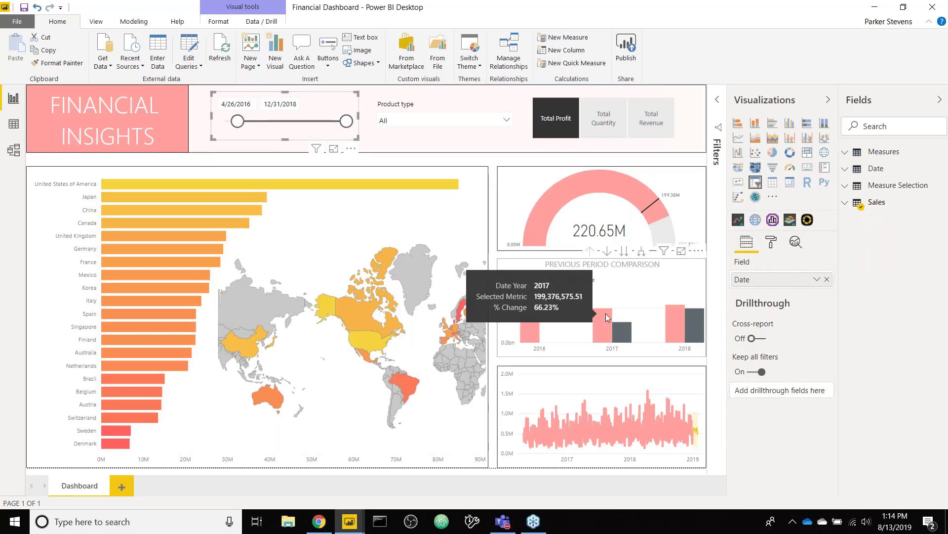
- Enable drill-down mode on the Previous Period Comparison chart and drill into the quarters of 2017
left_click(643, 279)
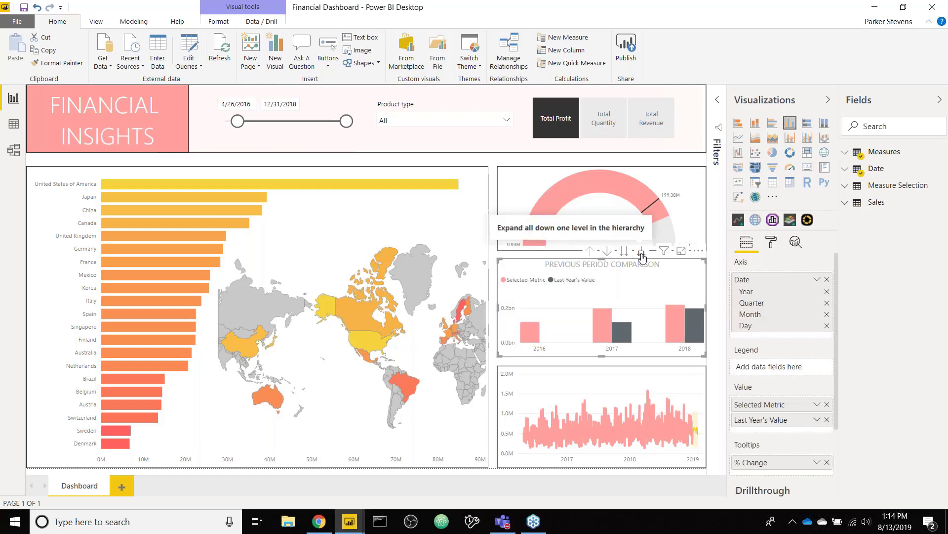
left_click(608, 251)
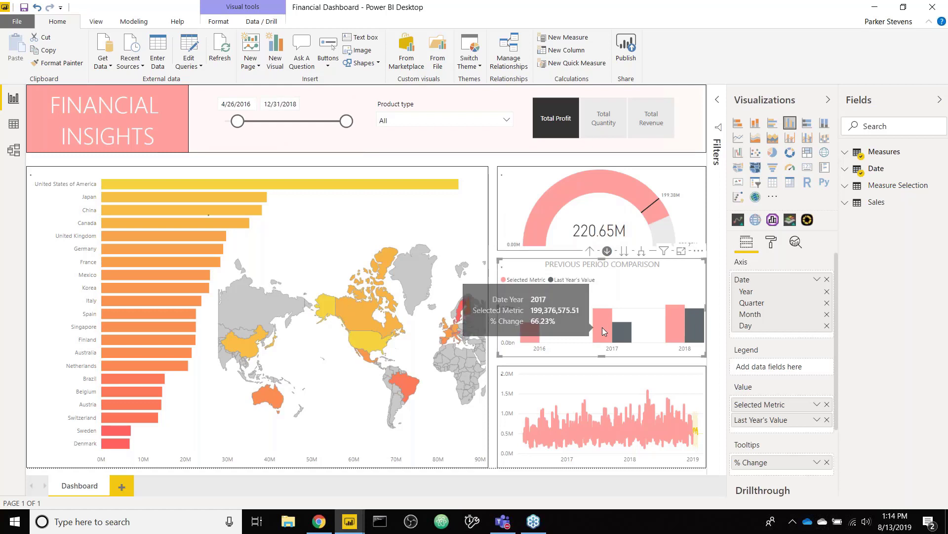
left_click(603, 327)
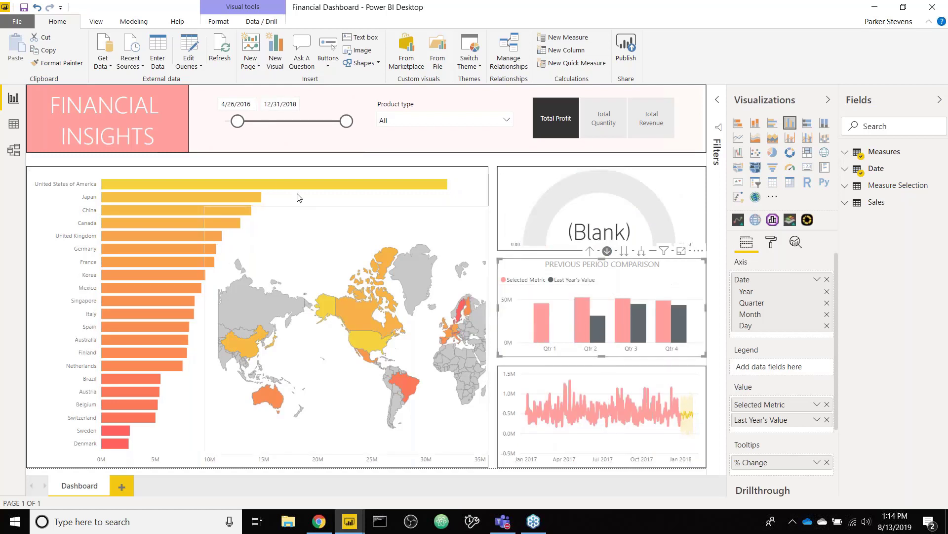
- Extend the date slicer's start back to 1/1/2016 and clear the selection
left_click_drag(237, 121, 212, 127)
left_click(211, 127)
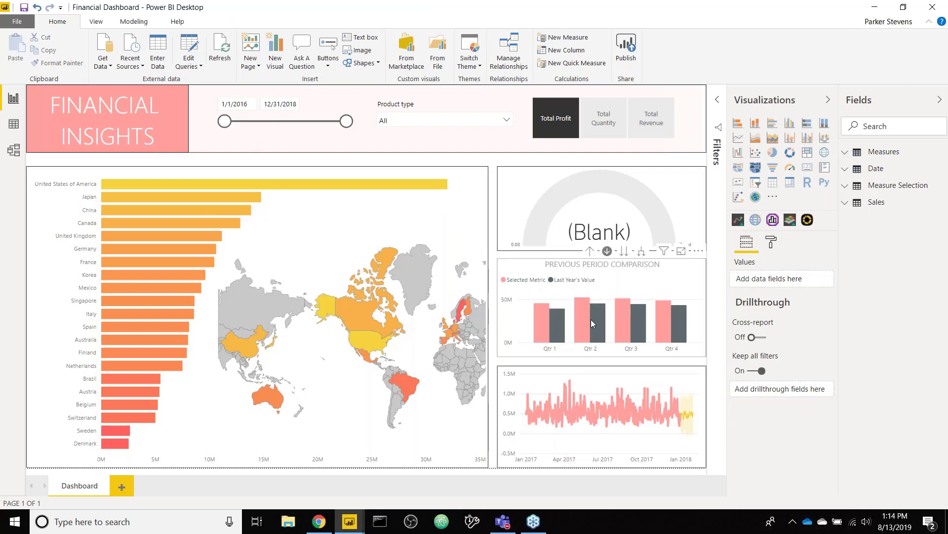
- Drill the Previous Period Comparison chart into the months of Qtr 2, and return it to the year level
mouse_move(586, 319)
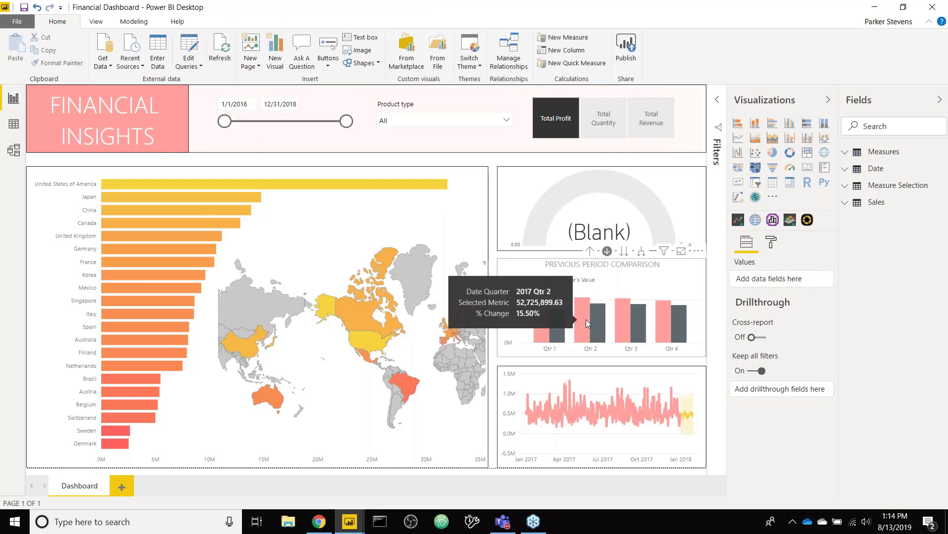
left_click(586, 319)
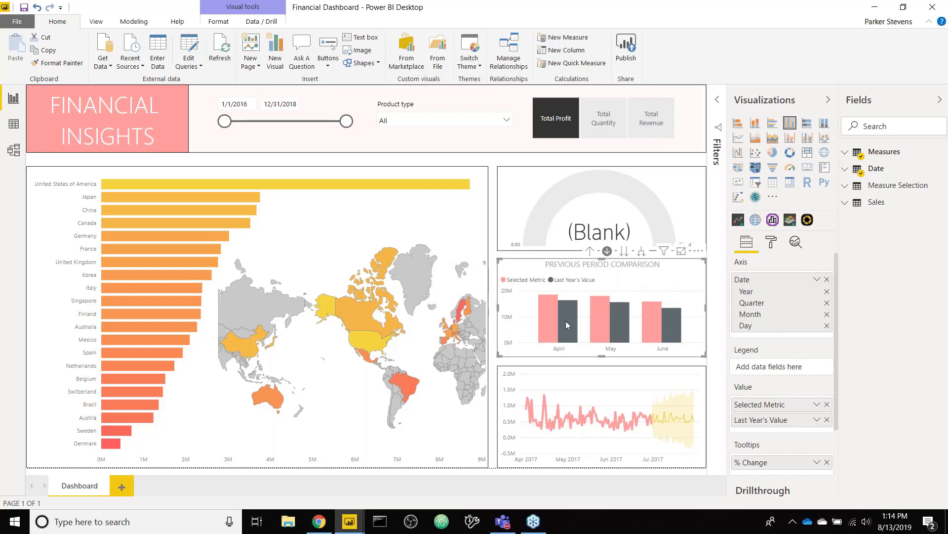
mouse_move(551, 328)
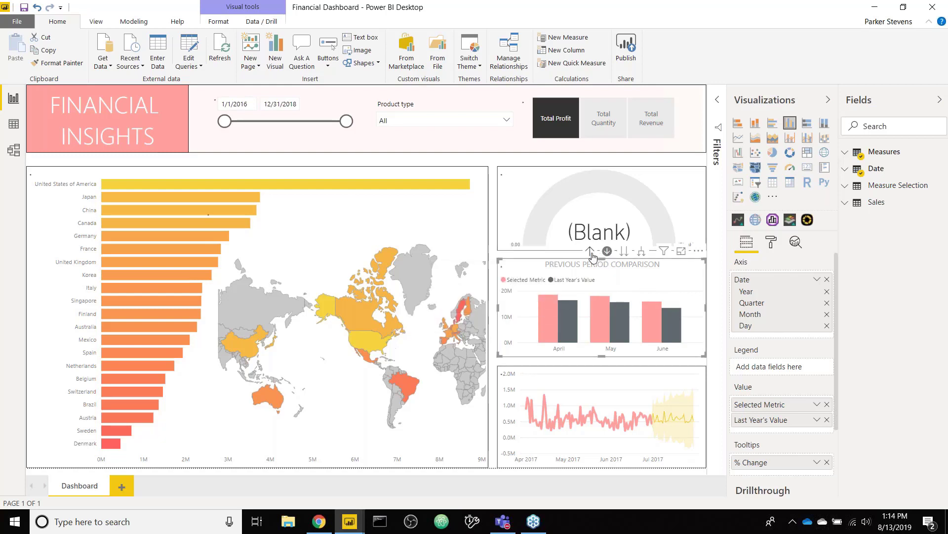
left_click(591, 252)
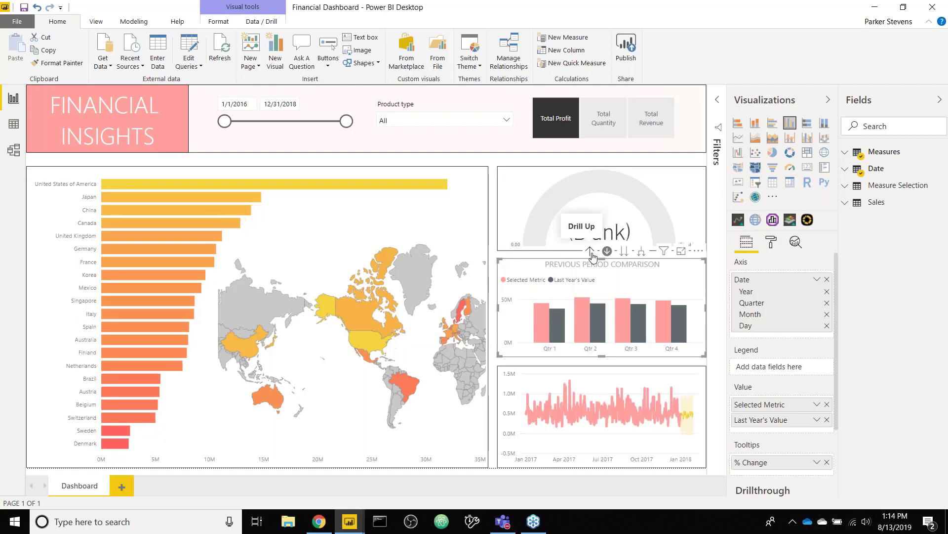
left_click(591, 252)
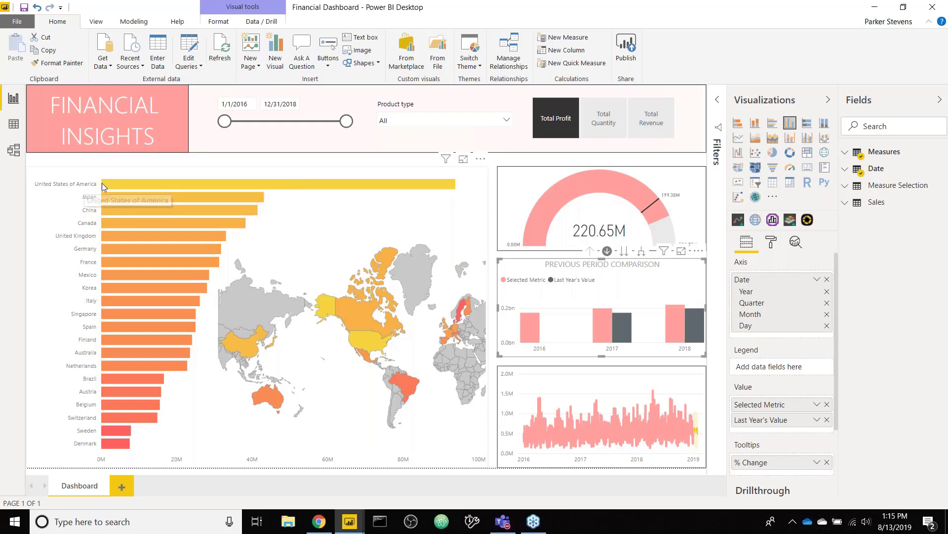
mouse_move(108, 183)
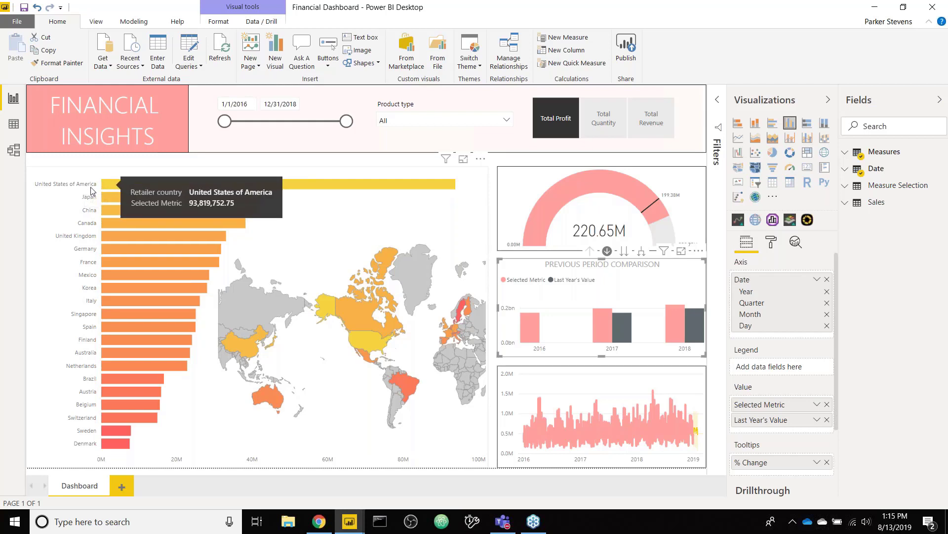
- Switch to the untitled report and move the Revenue gauge slightly higher on the page
mouse_move(108, 213)
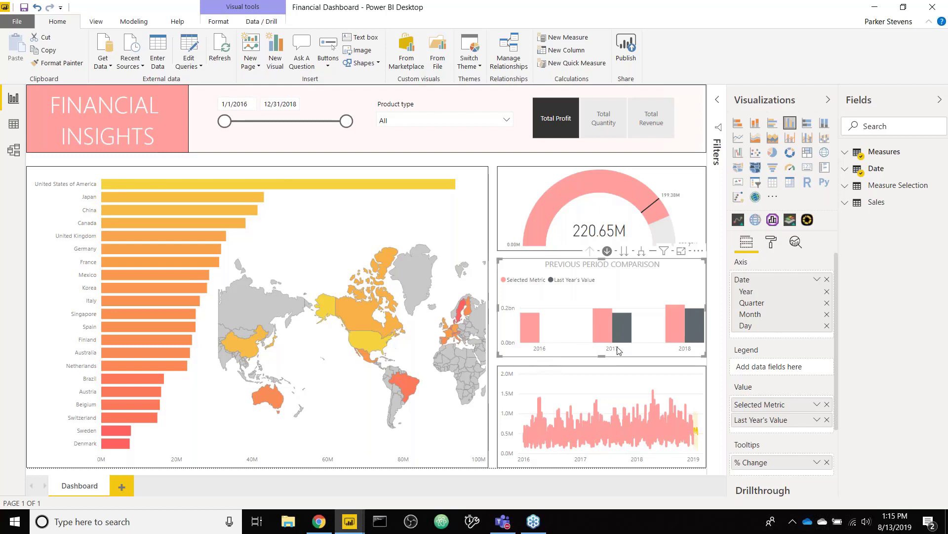
mouse_move(698, 344)
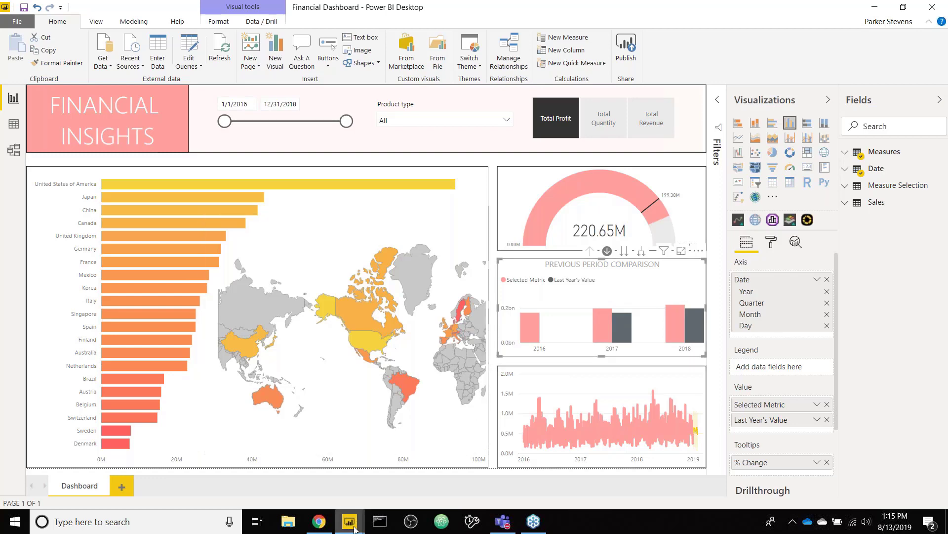
mouse_move(354, 528)
left_click(401, 474)
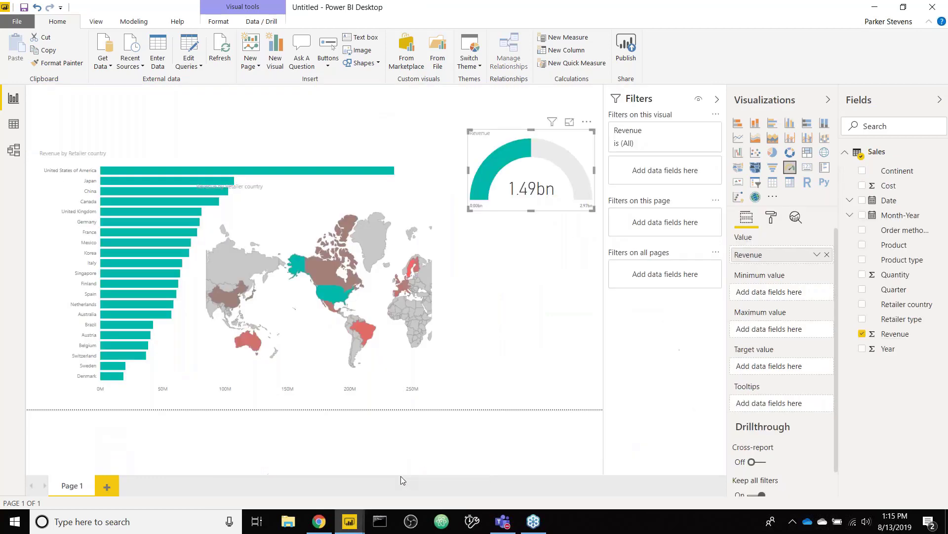
left_click_drag(566, 159, 566, 150)
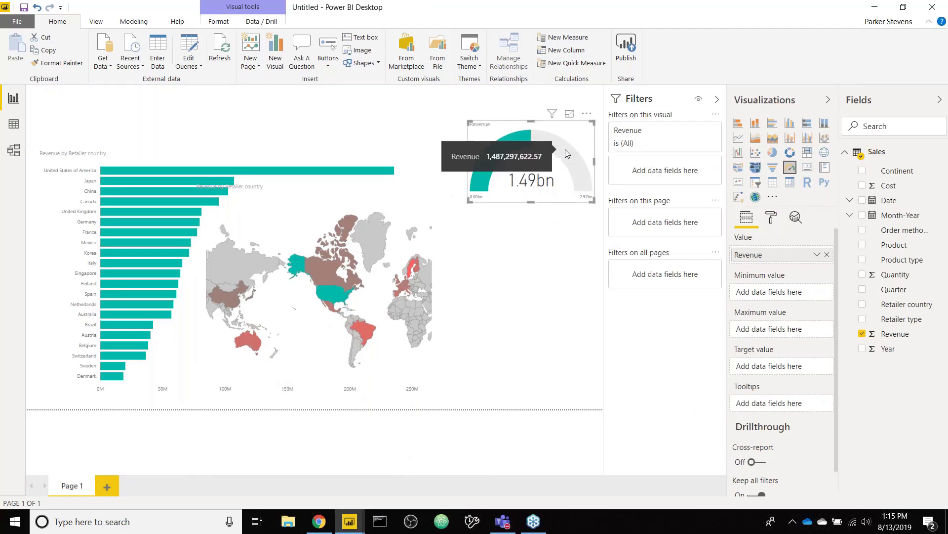
left_click(548, 226)
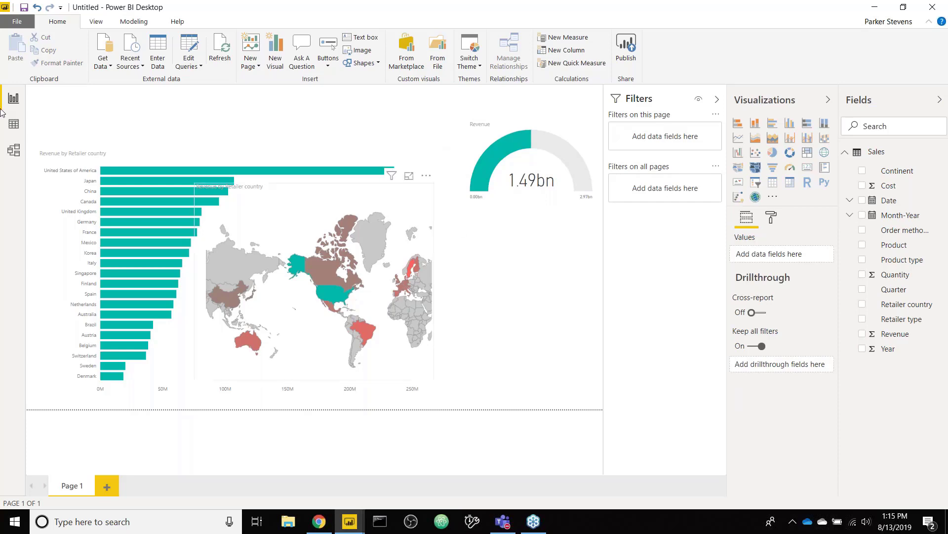
- Examine the Date column of the Sales table in the data view, and return to the report view
left_click(11, 127)
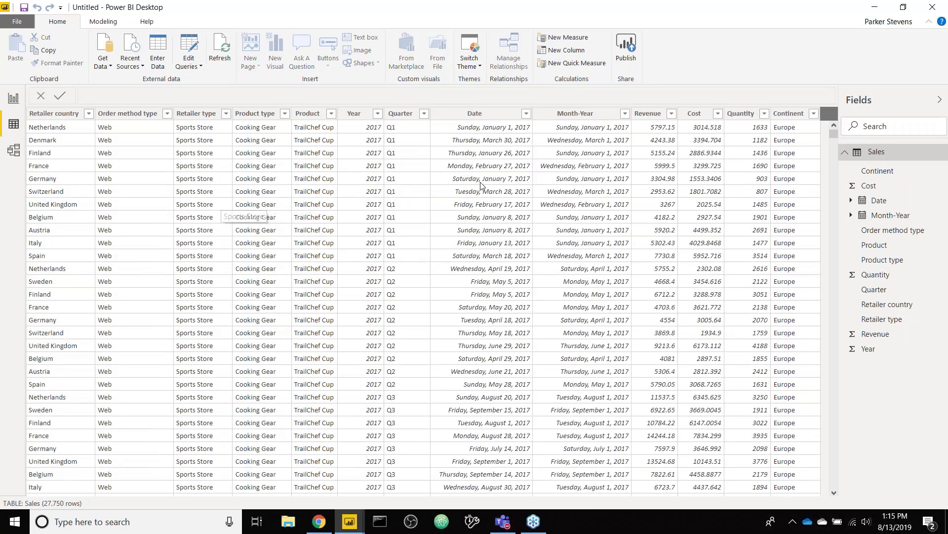
left_click(508, 118)
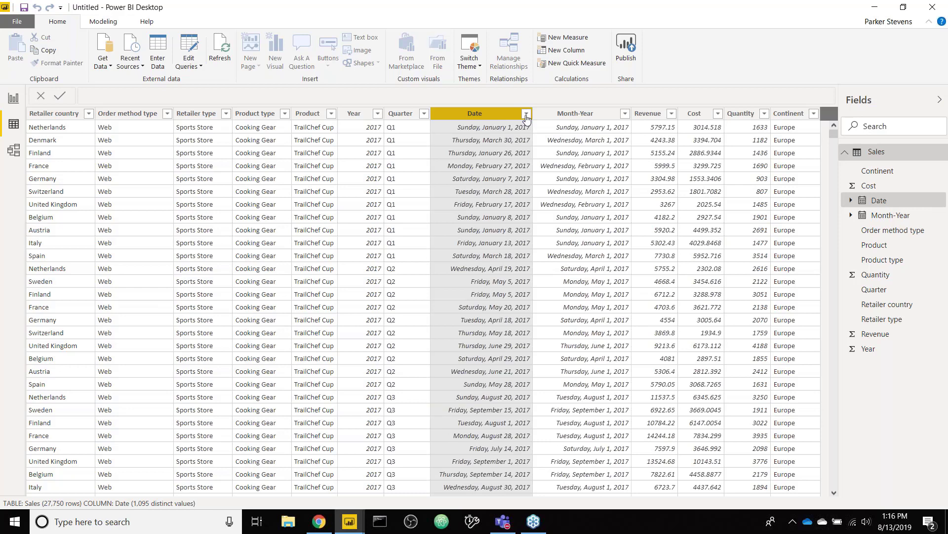
left_click(13, 98)
- Start a calculated table named Date whose formula opens with the CALENDAR function on its own line, and expand the formula editor
left_click(132, 23)
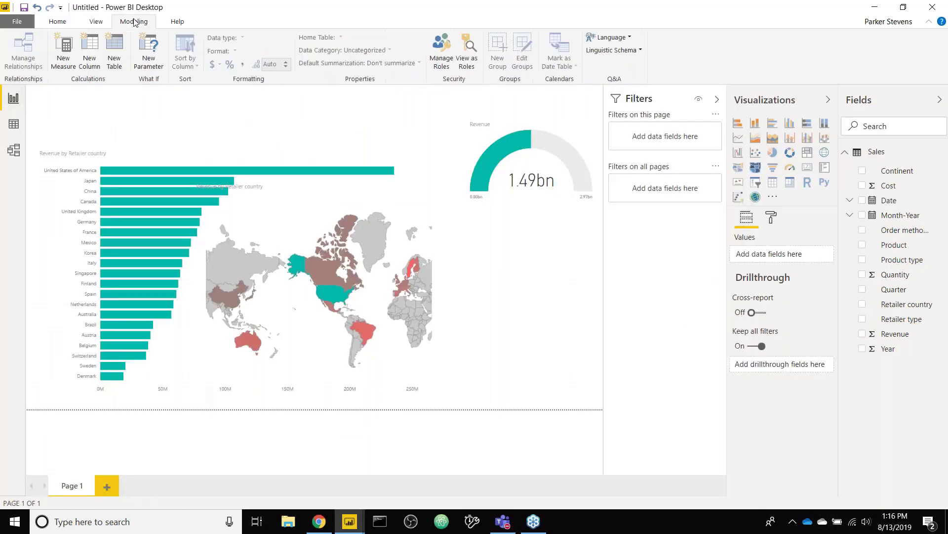
left_click(118, 52)
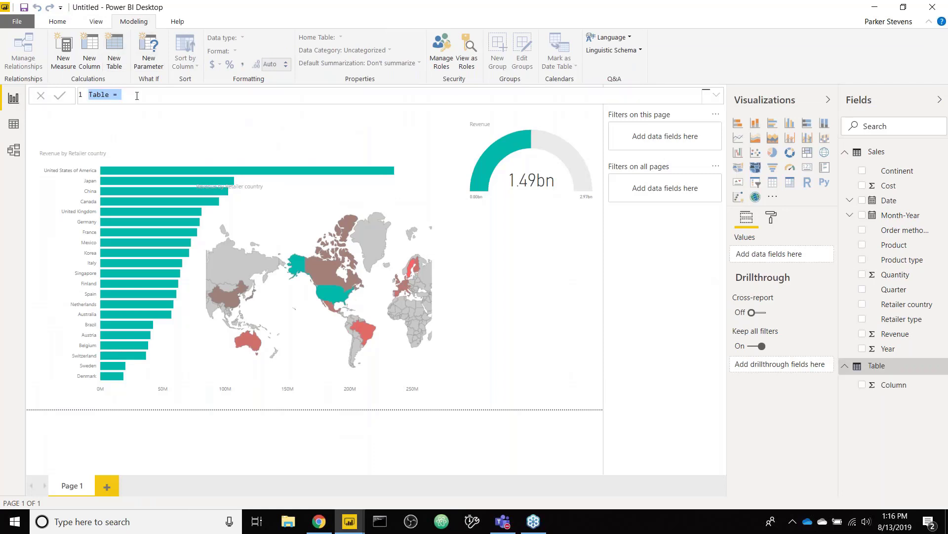
type("Date =")
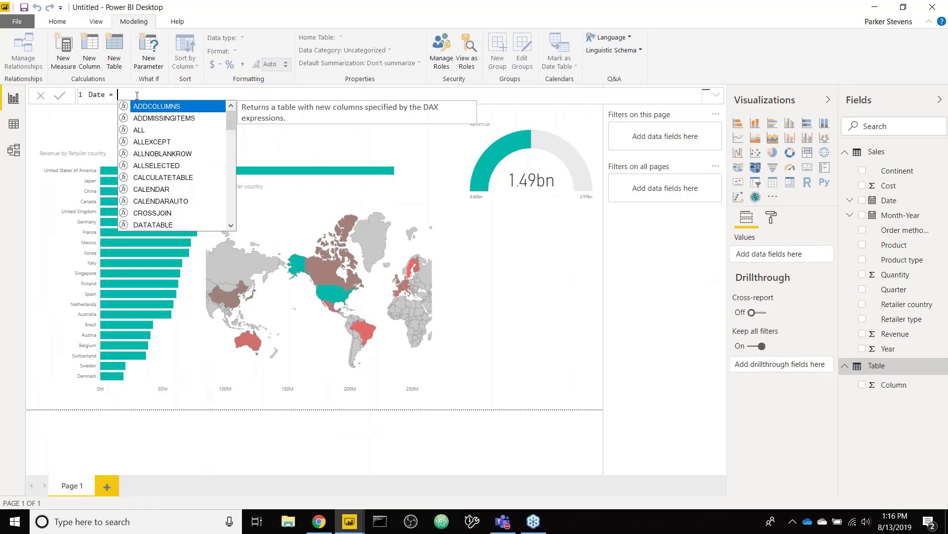
key("shift+Return")
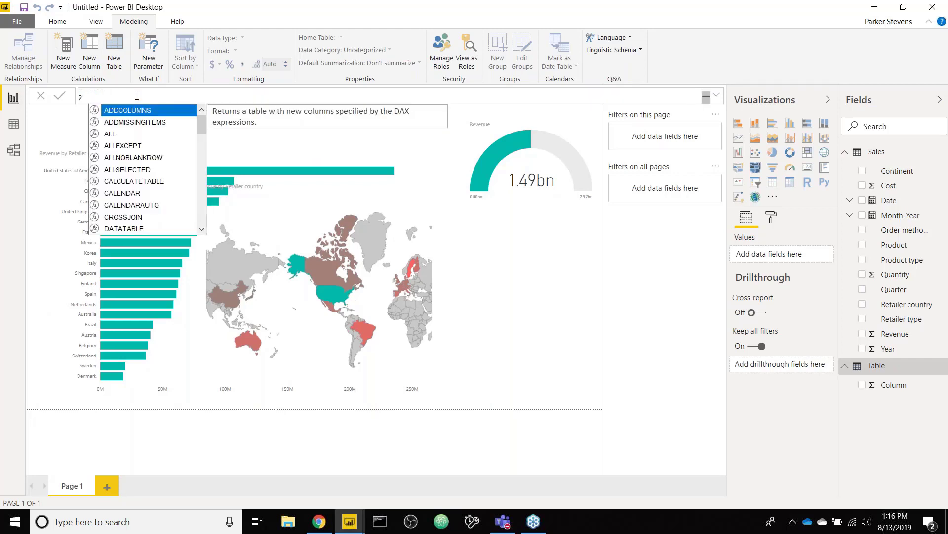
type("CAL")
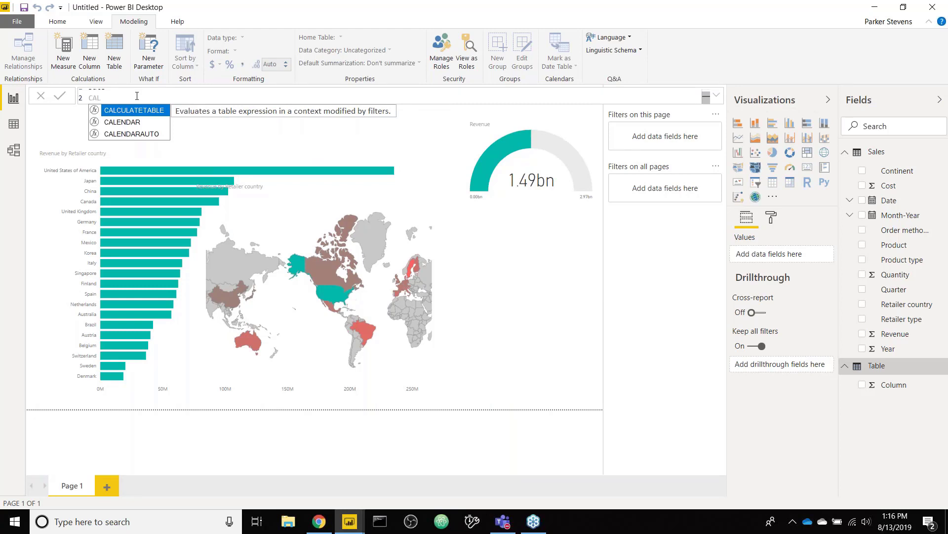
key("Down")
key("Tab")
key("shift+Return")
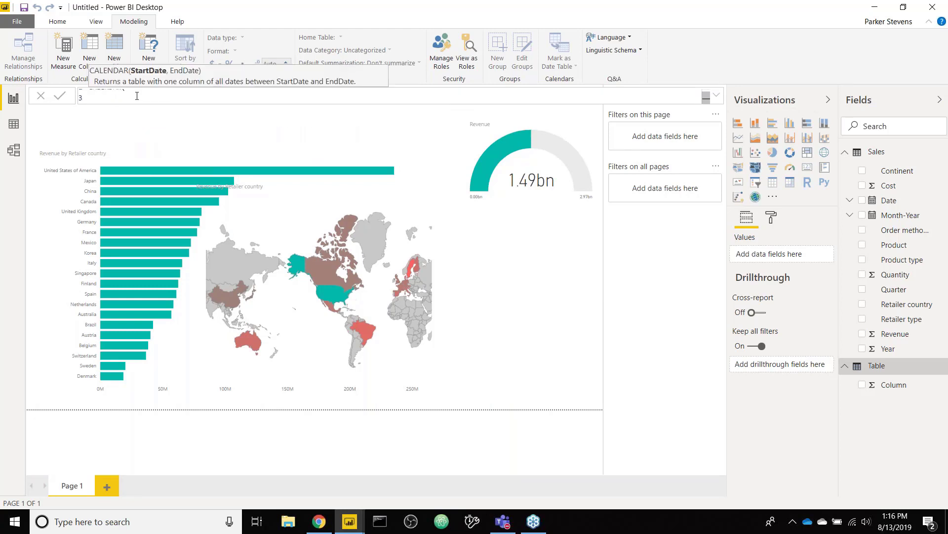
left_click(718, 99)
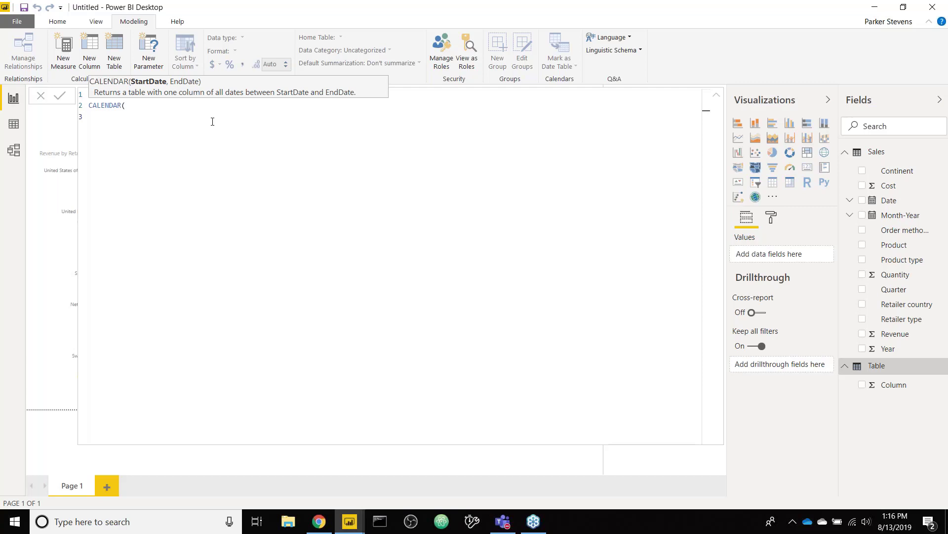
- Give CALENDAR the range DATE(2016,1,1) to DATE(2018,12,31) on separate lines, close the function and commit the Date table
type("DATE(")
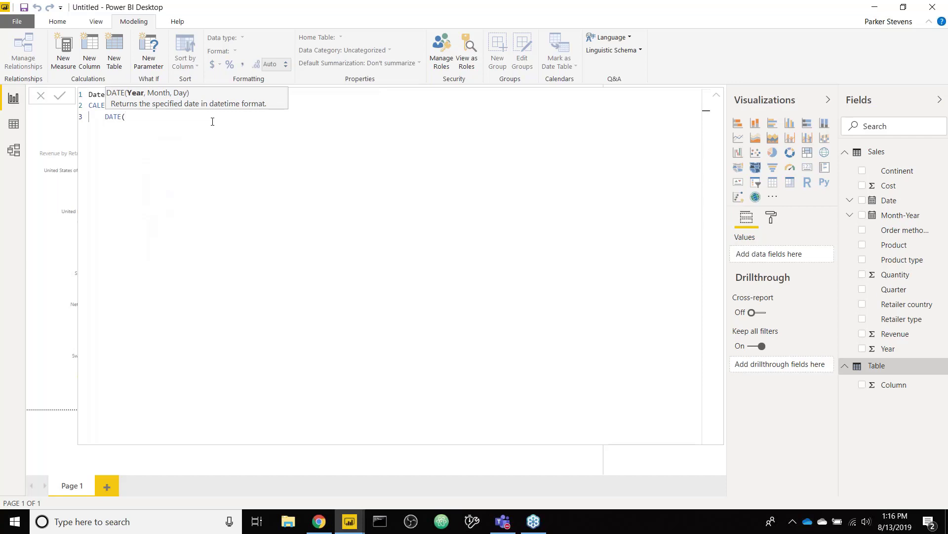
type("2016,1,1)")
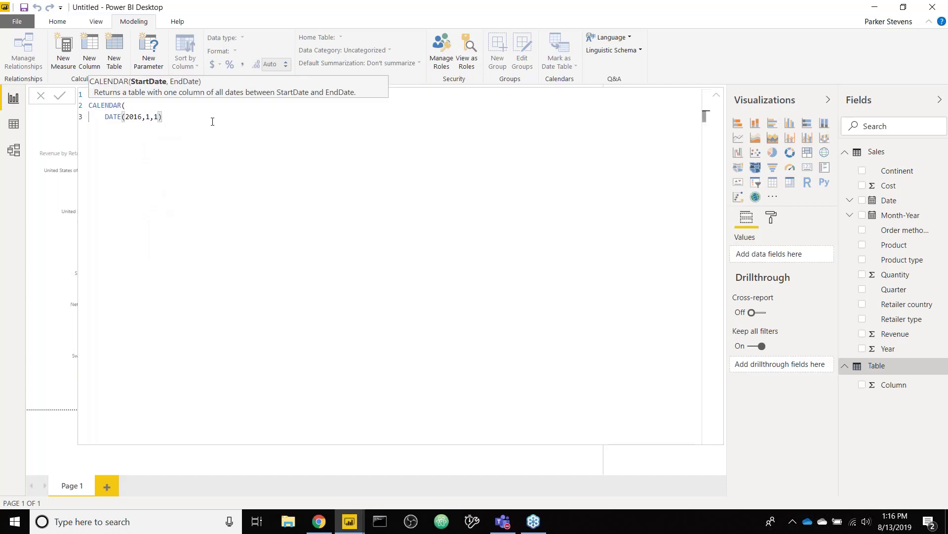
type(",")
key("Return")
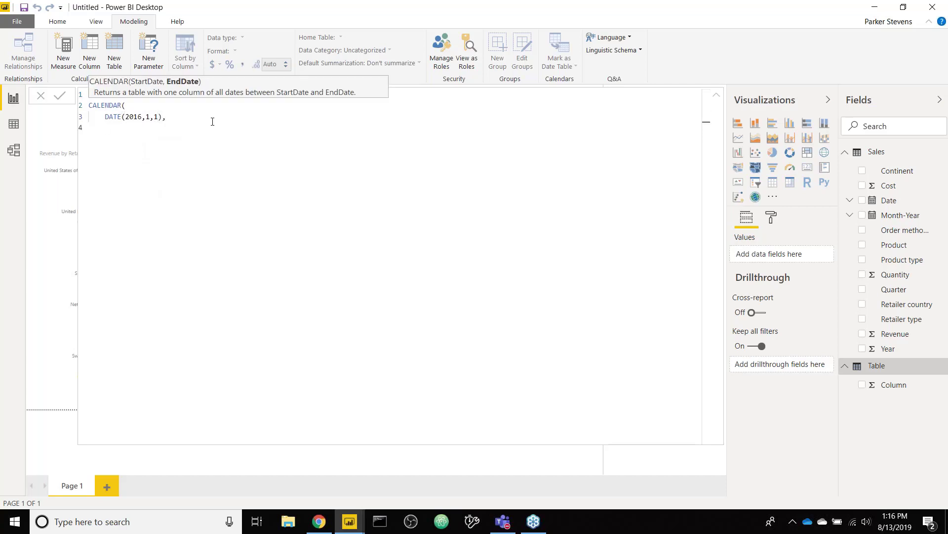
type("D")
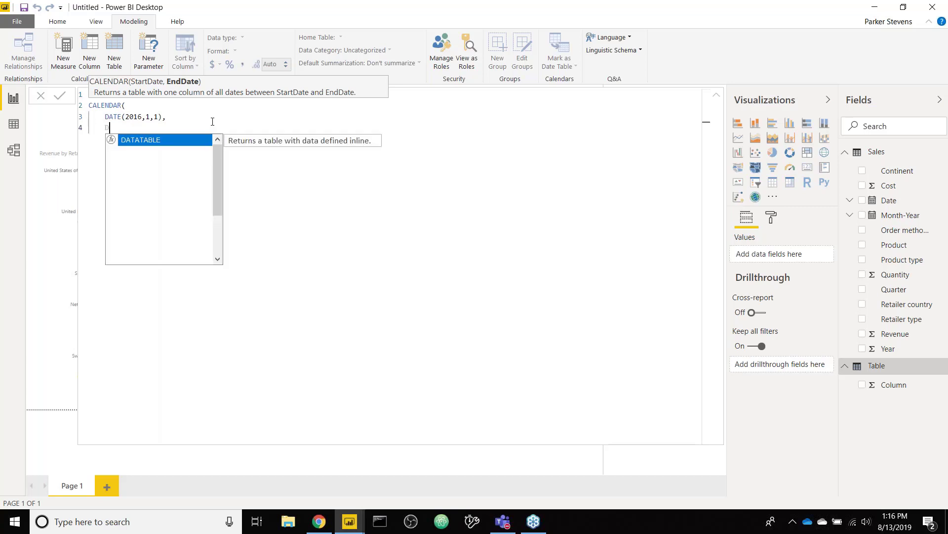
type("ATE(2018,")
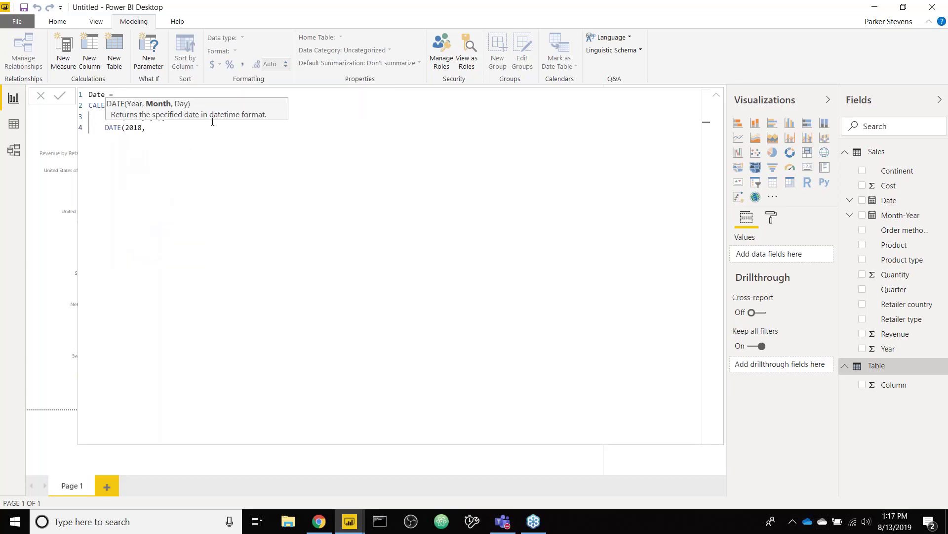
type("12,31)")
key("Return")
type(")")
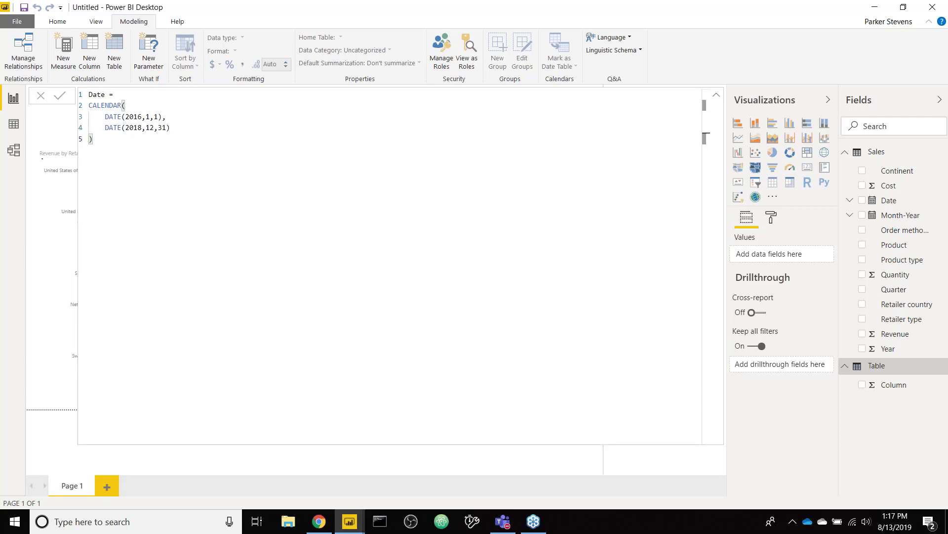
key("Return")
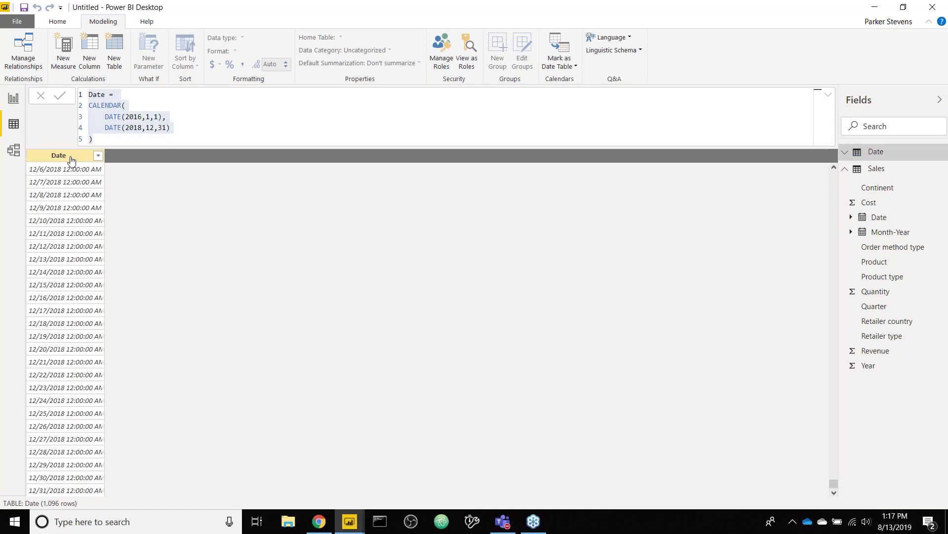
- Format the Date table's Date column as *3/14/2001 (M/d/yyyy) and return to the report view
left_click(71, 160)
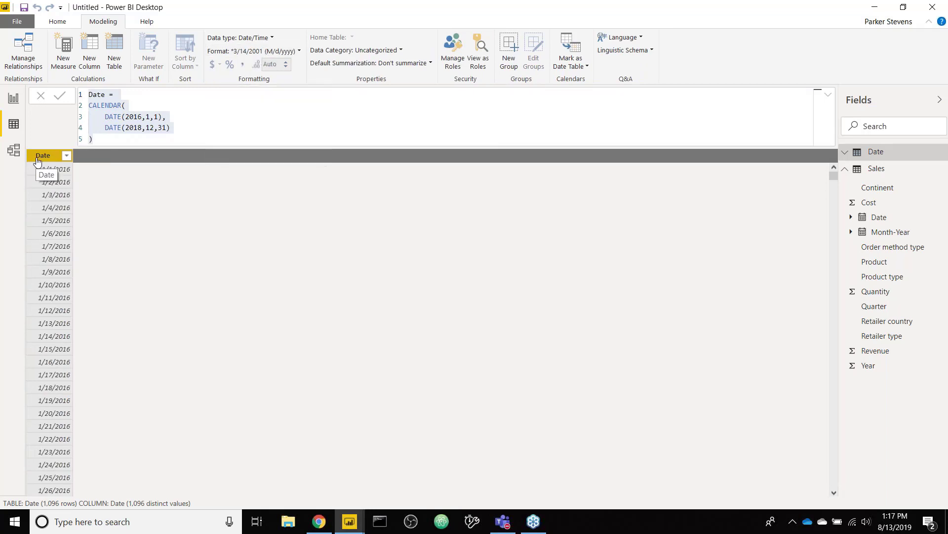
left_click(13, 99)
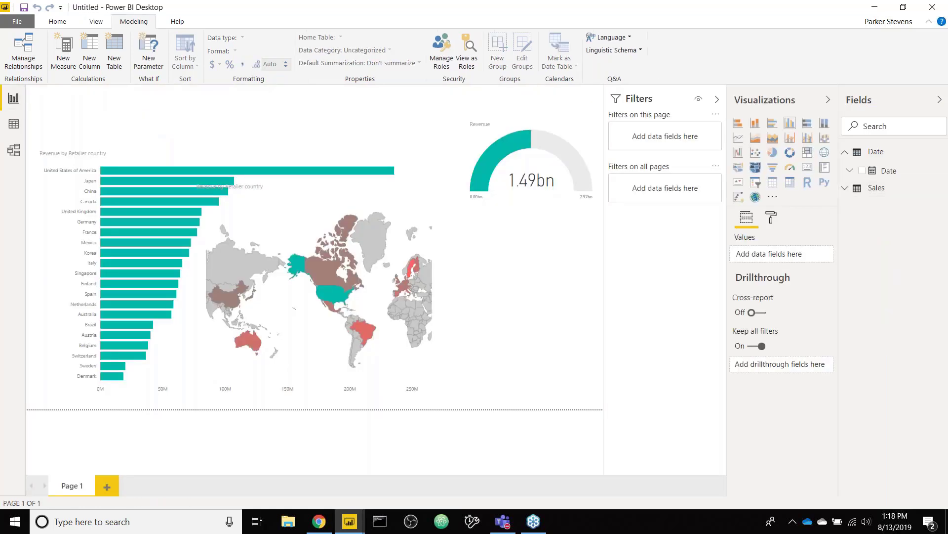
- Add a clustered column chart below the gauge with the Date table's Date on the axis and Sales Revenue as the value
left_click(788, 128)
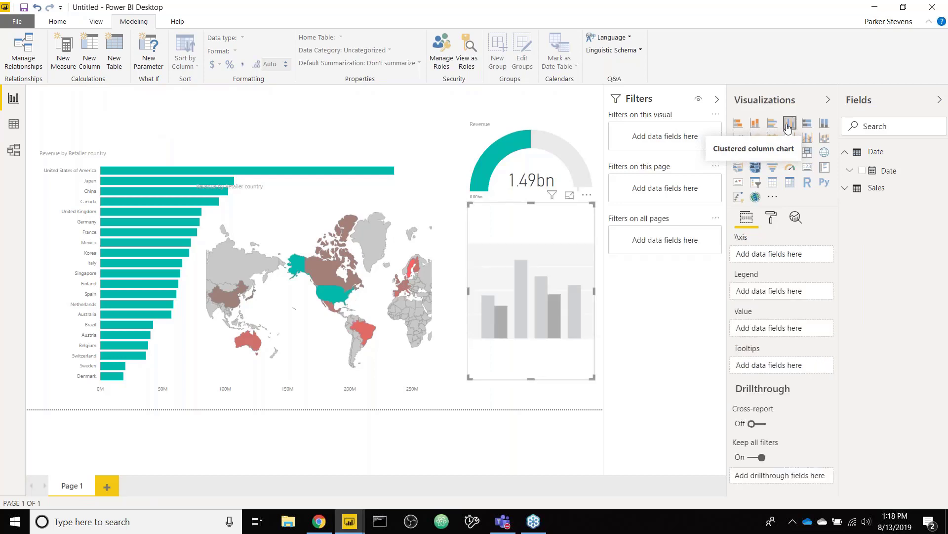
left_click_drag(904, 177, 770, 254)
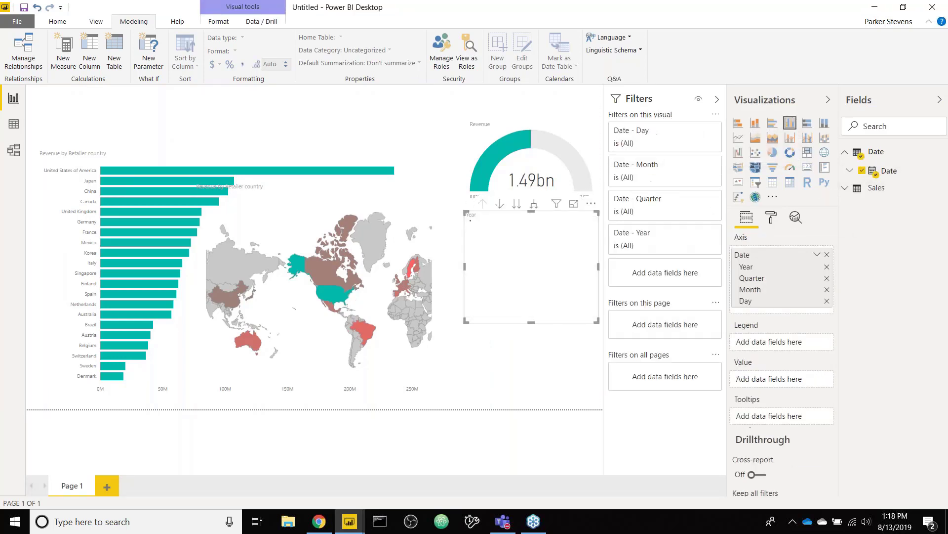
left_click(876, 188)
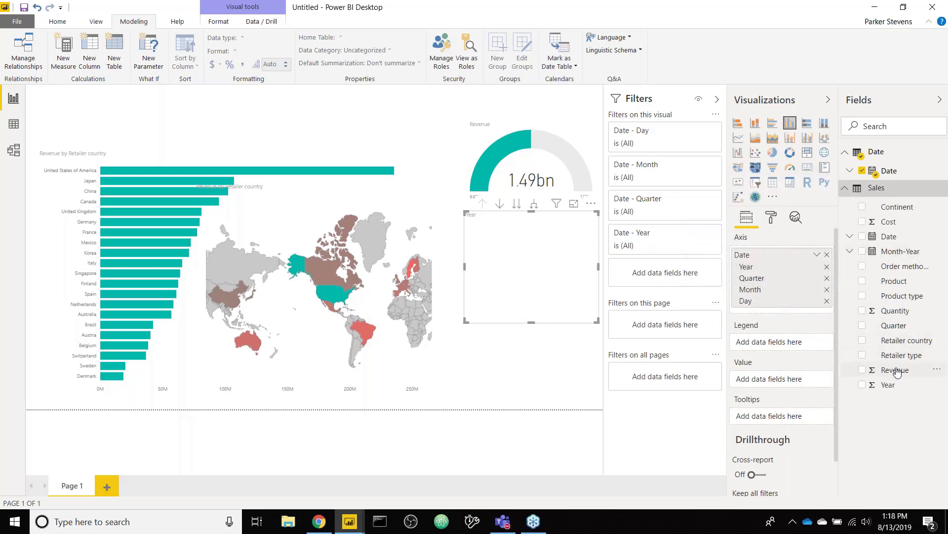
left_click_drag(897, 372, 781, 379)
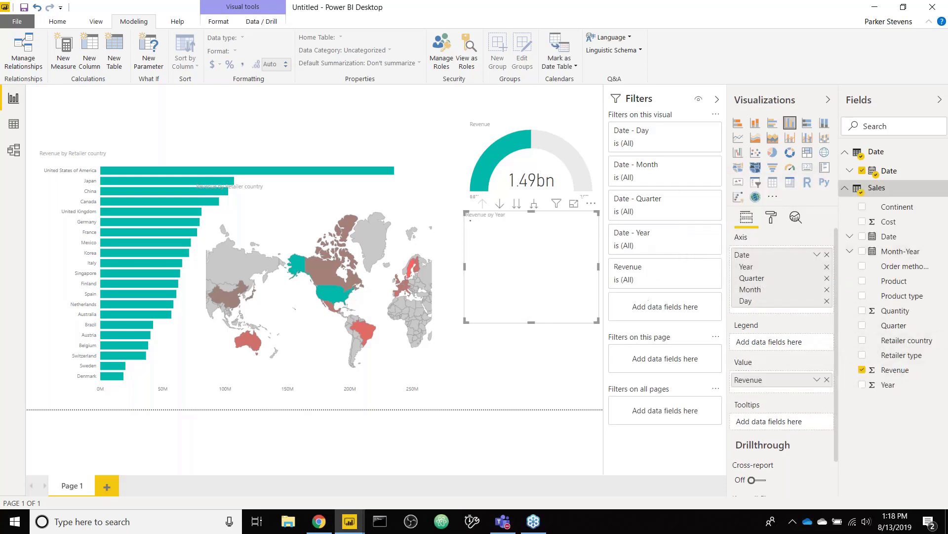
- Check the yearly revenue columns, and resize the chart to be slightly wider and shorter below the gauge
mouse_move(489, 244)
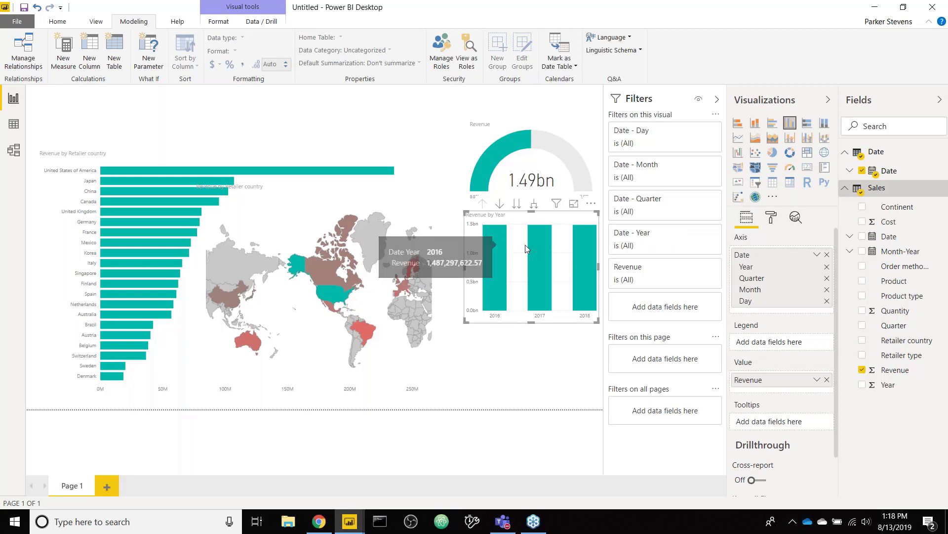
mouse_move(531, 245)
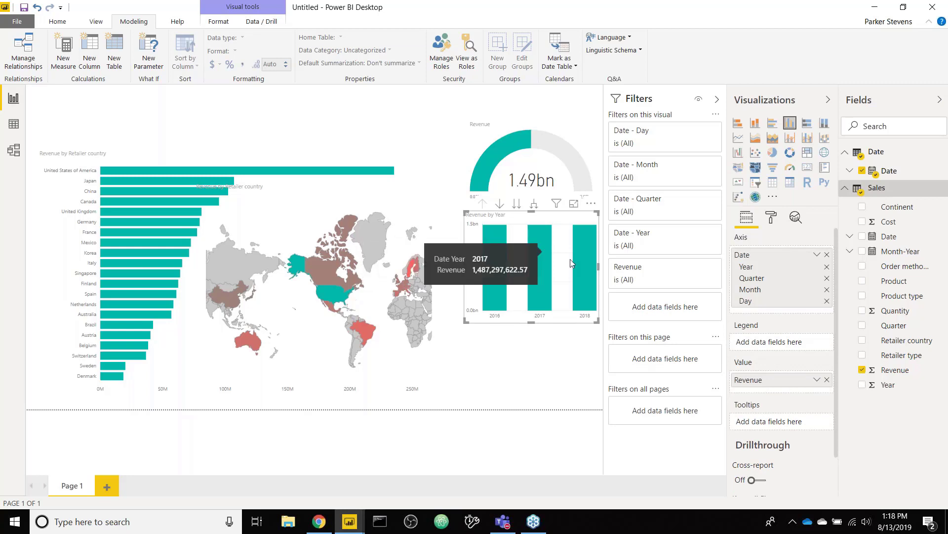
mouse_move(578, 263)
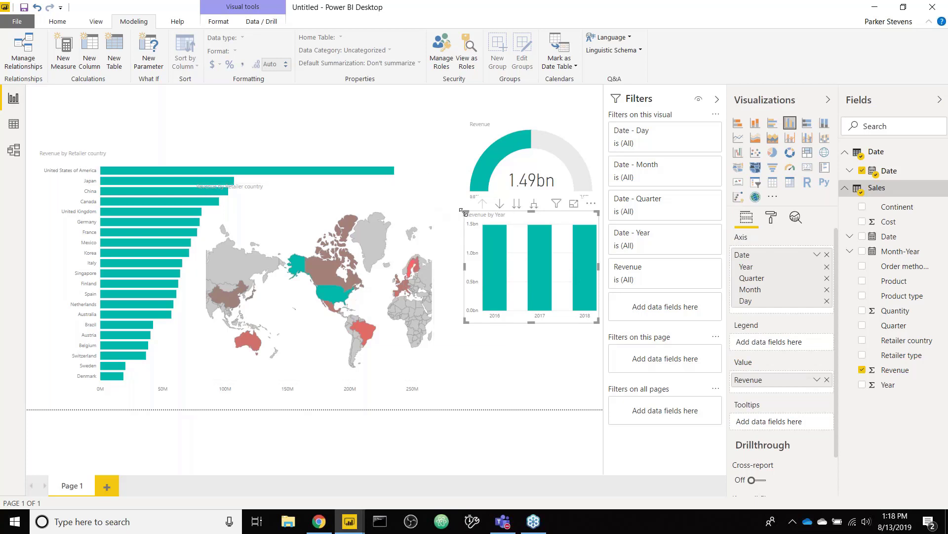
left_click_drag(464, 212, 457, 222)
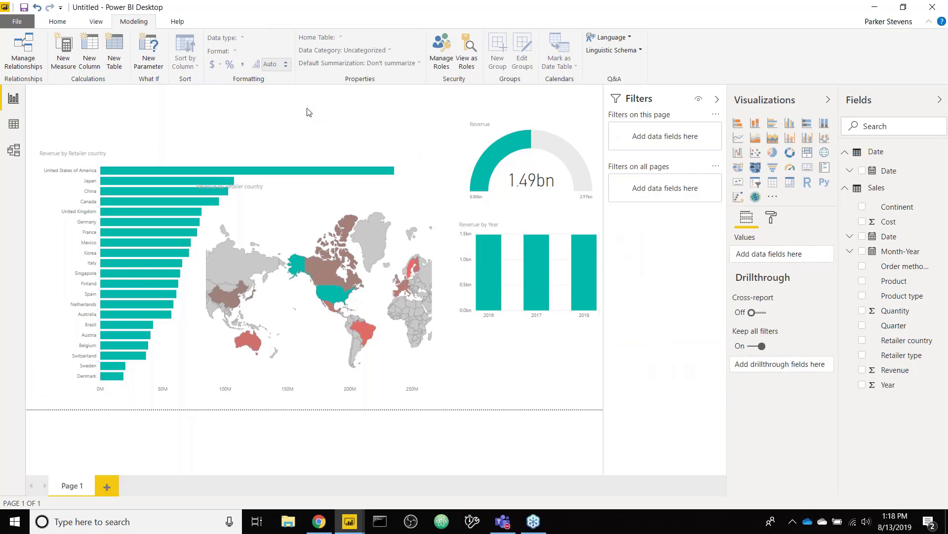
- Add a slicer above the bar chart with the Date table's Date field and narrow its range to 4/25/2017–1/14/2018
left_click(756, 182)
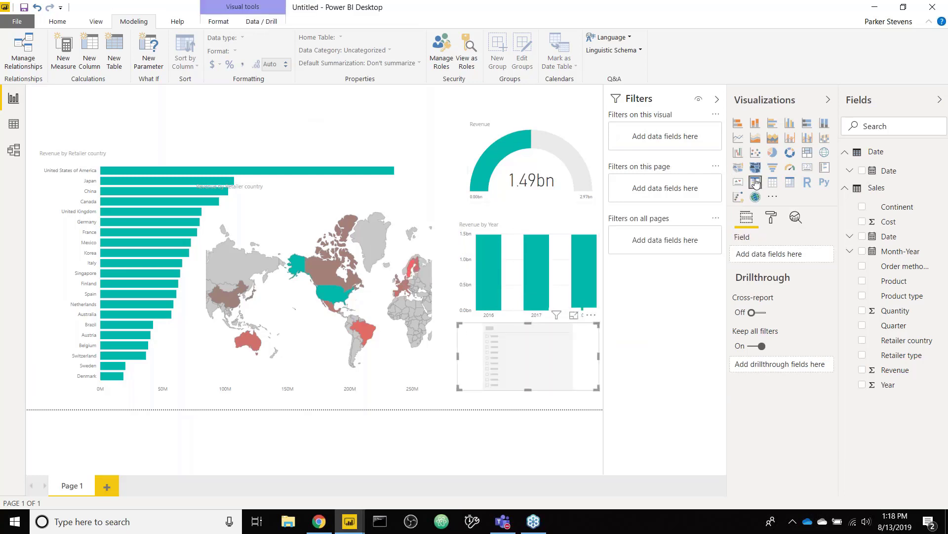
left_click_drag(584, 347, 367, 105)
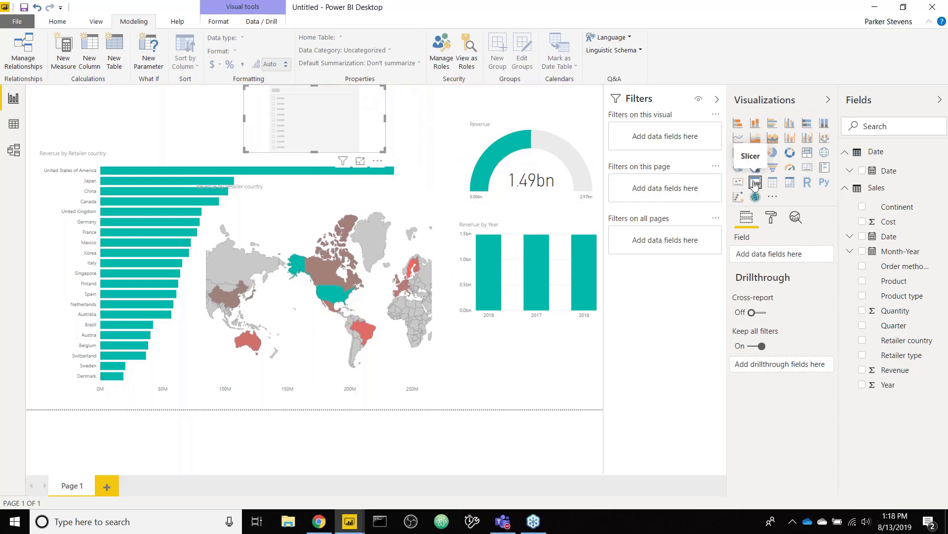
left_click_drag(908, 174, 777, 257)
left_click_drag(255, 119, 337, 125)
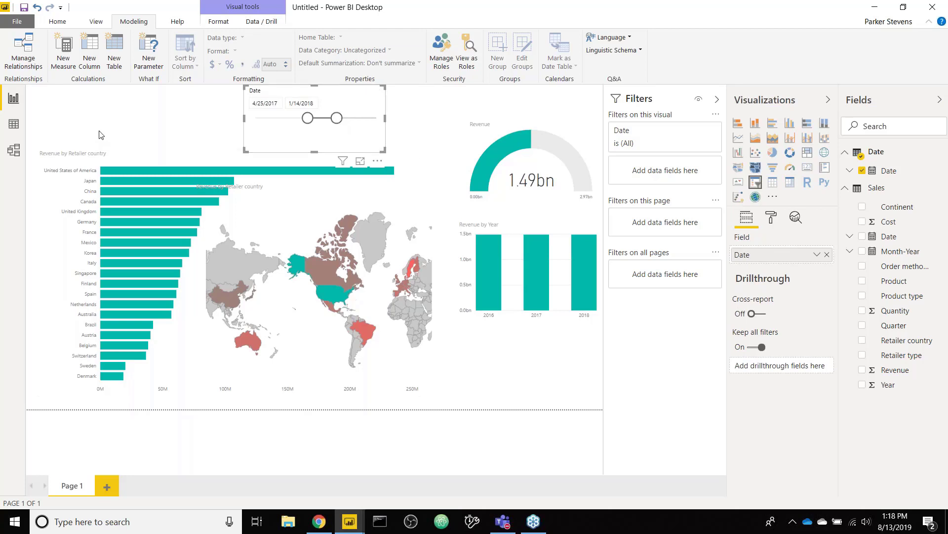
- Create a relationship between the Date table's Date and the Sales table's Date in the model view, and return to the report
left_click(18, 152)
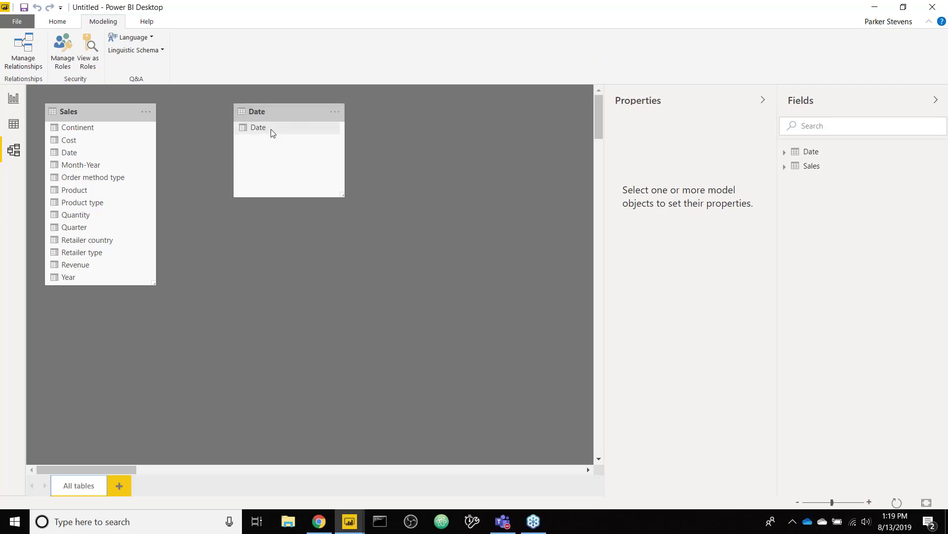
left_click_drag(242, 127, 84, 156)
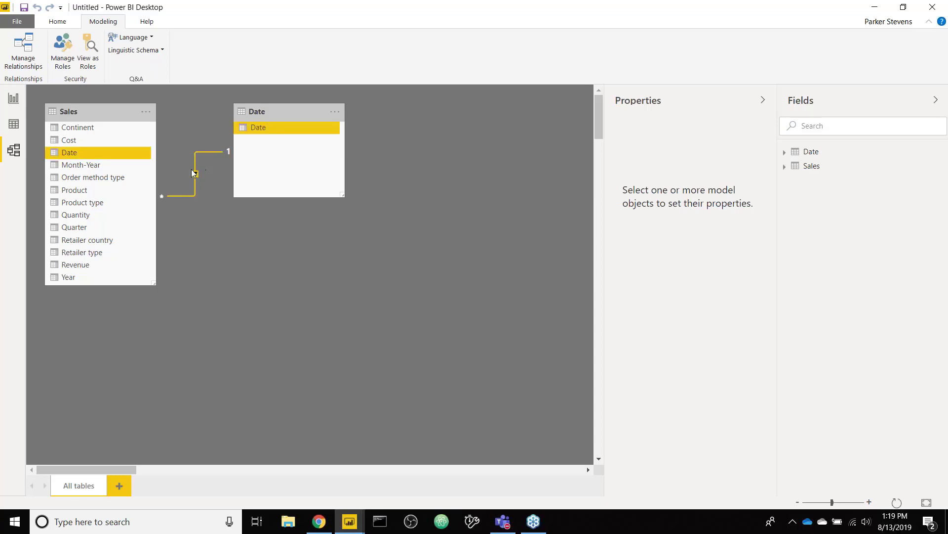
left_click(4, 100)
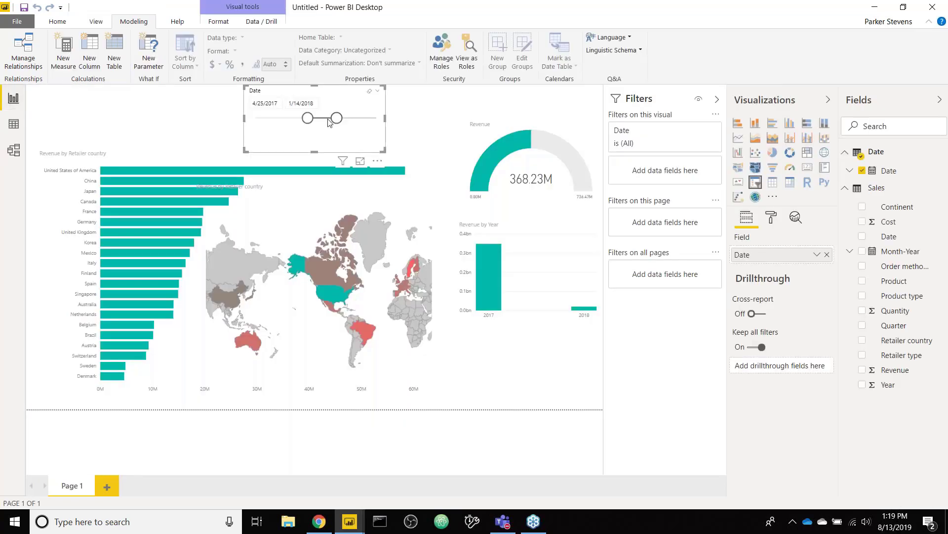
- Widen the date slicer's range to 1/1/2016–12/31/2018, and move the slicer further left and make it smaller
left_click_drag(339, 119, 368, 123)
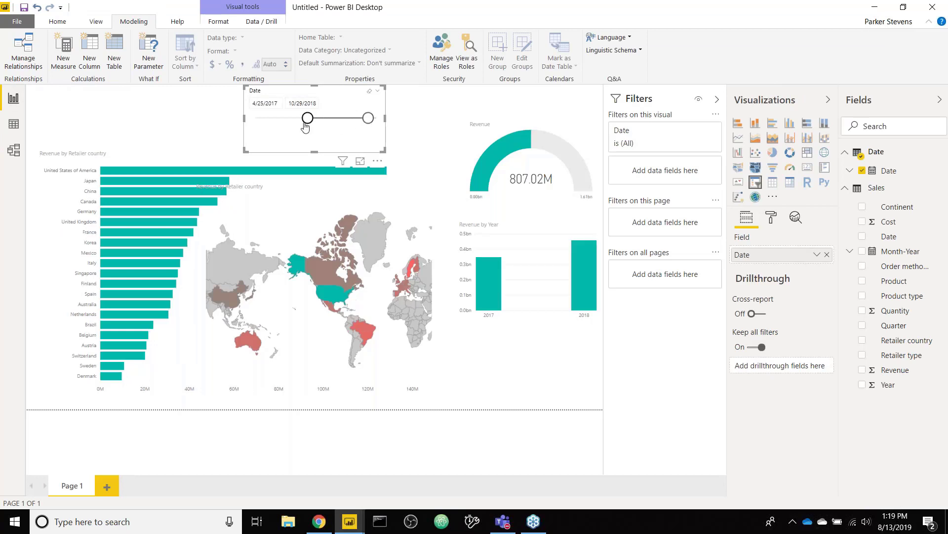
left_click_drag(307, 119, 268, 124)
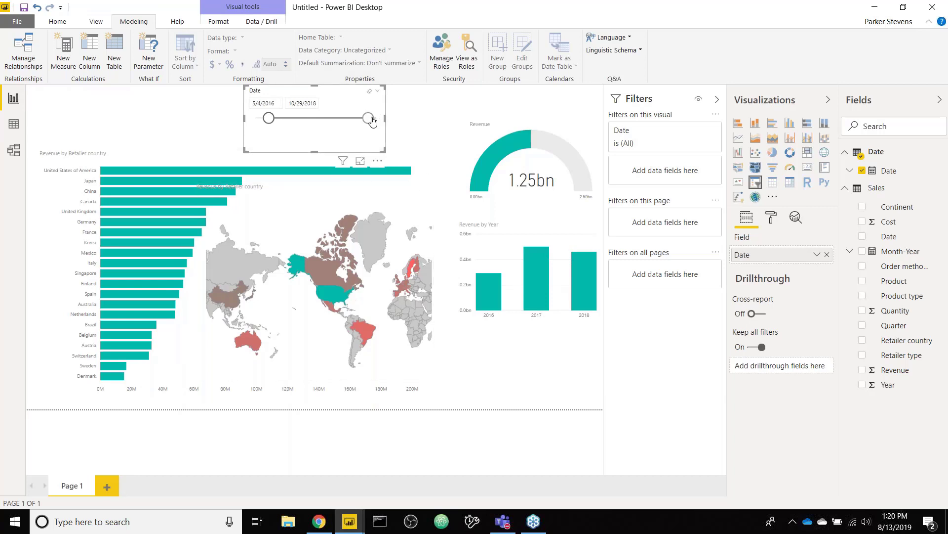
mouse_move(371, 120)
left_mouse_down()
mouse_move(331, 122)
mouse_move(377, 118)
left_mouse_up()
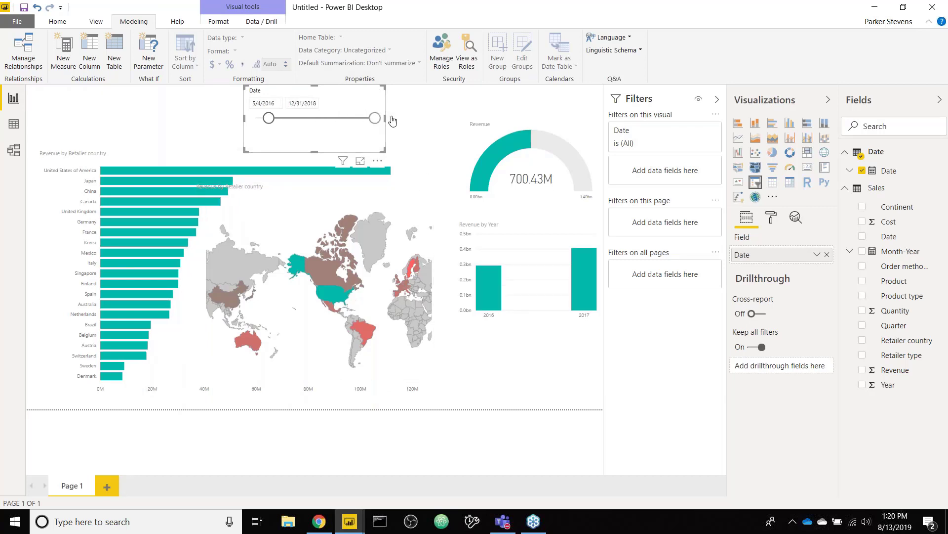
left_click_drag(270, 119, 255, 119)
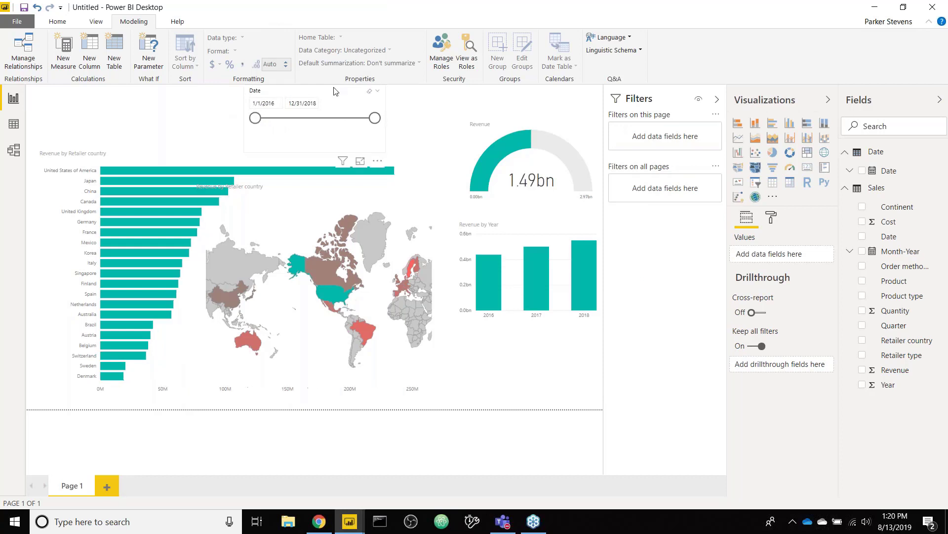
left_click_drag(334, 91, 256, 93)
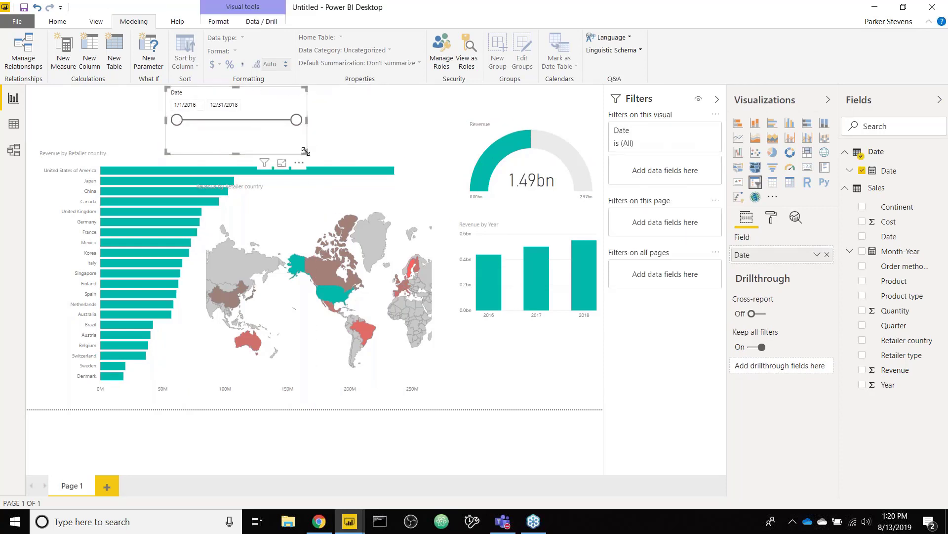
left_click_drag(306, 153, 272, 141)
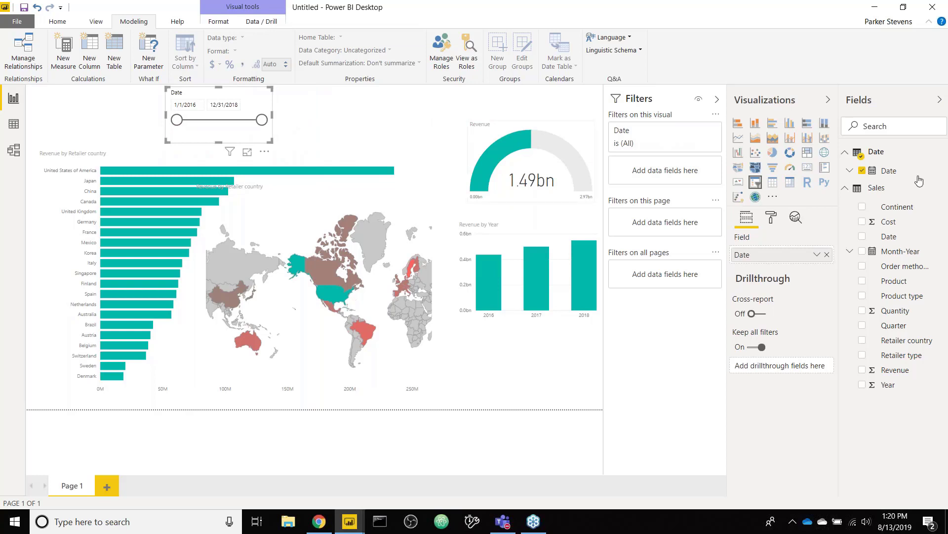
- Create a measure in the Date table: This Year's Sales = SUM(Sales[Revenue])
left_click(846, 187)
right_click(892, 157)
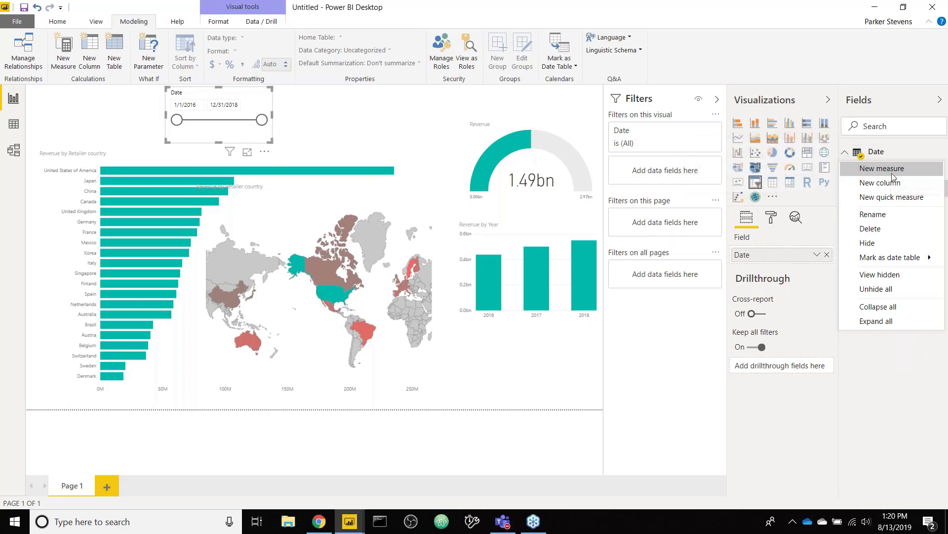
left_click(892, 173)
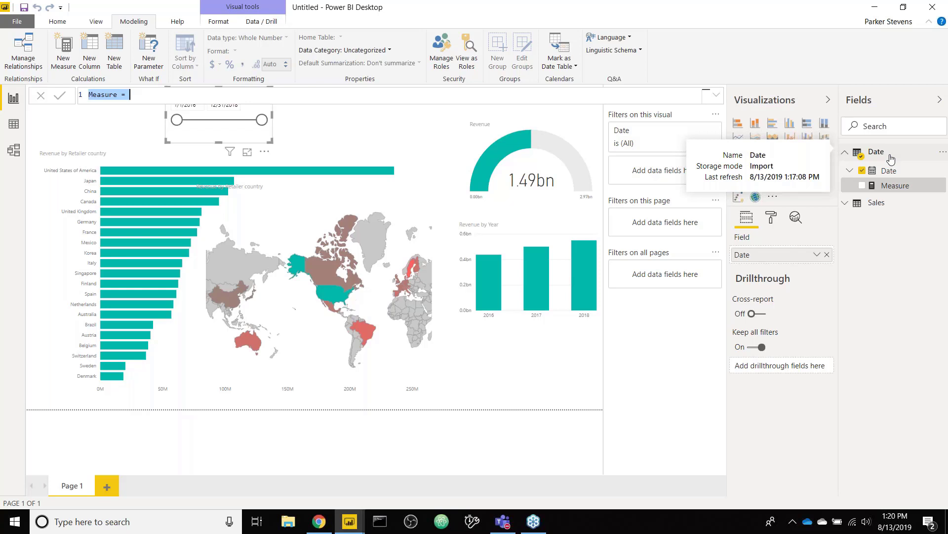
type("This Year's Sale")
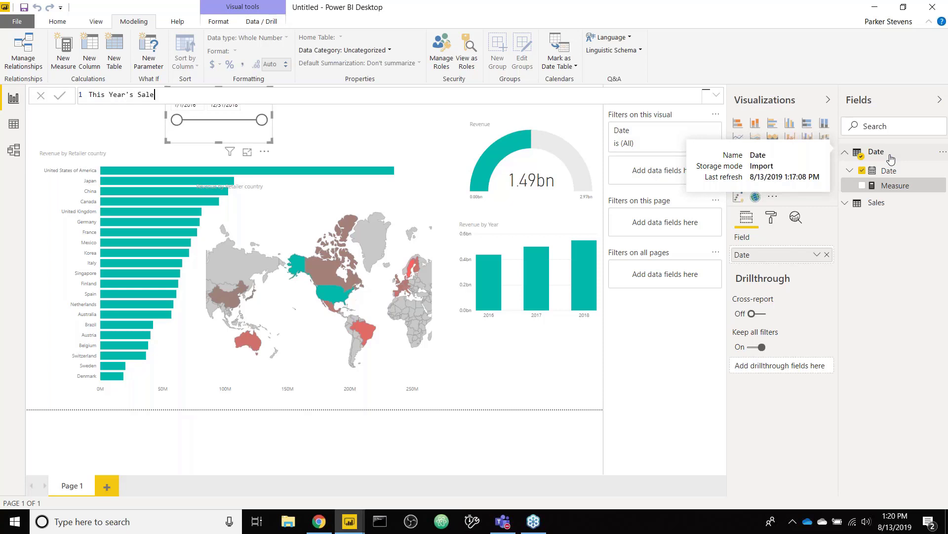
type("s =")
key("shift+Return")
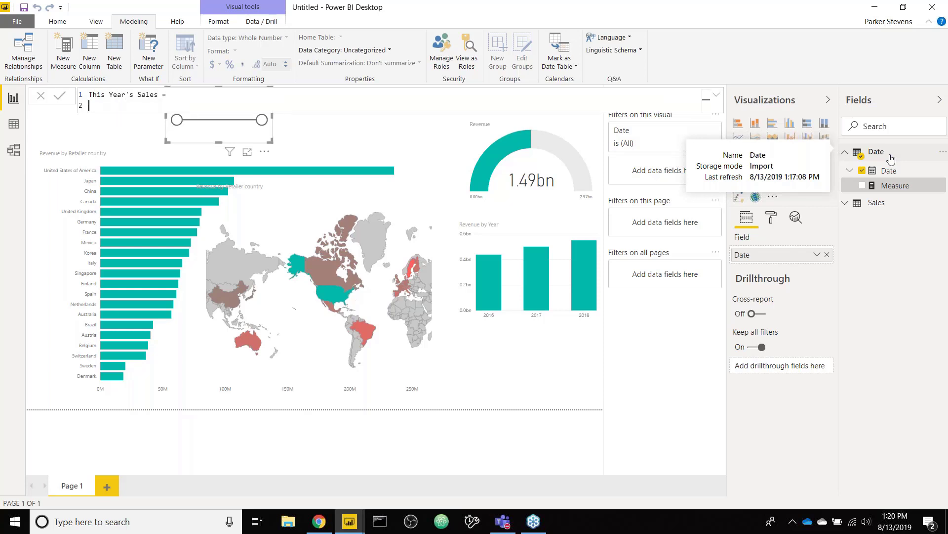
type("SUM(")
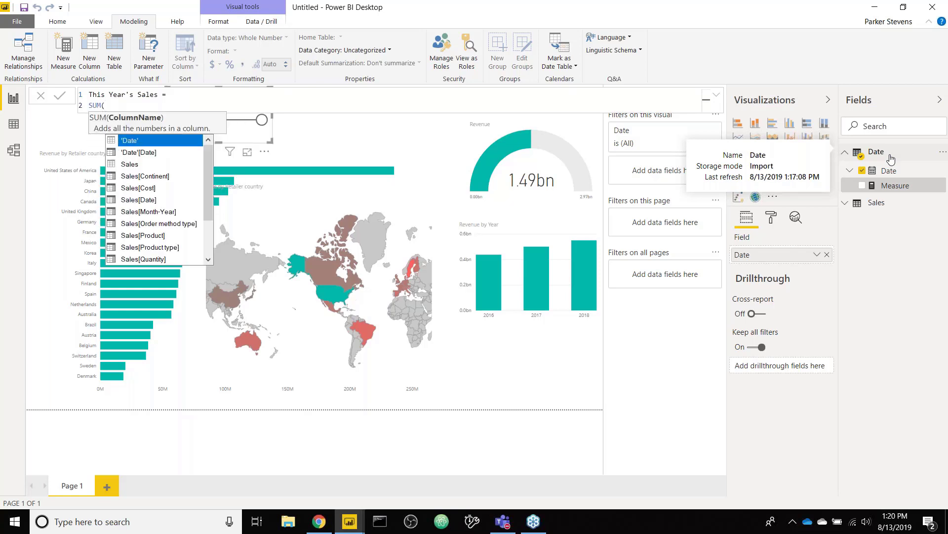
type("reve")
key("Tab")
type(")")
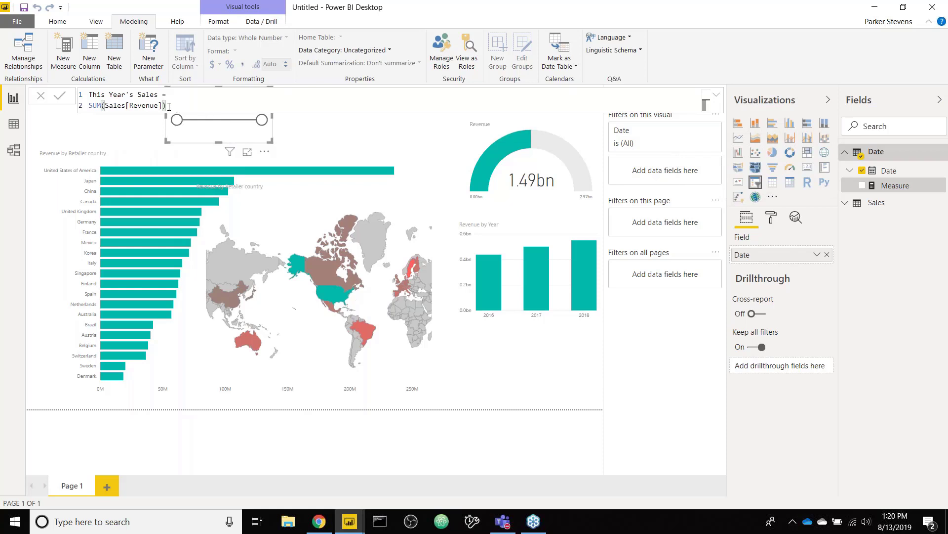
key("shift+Home")
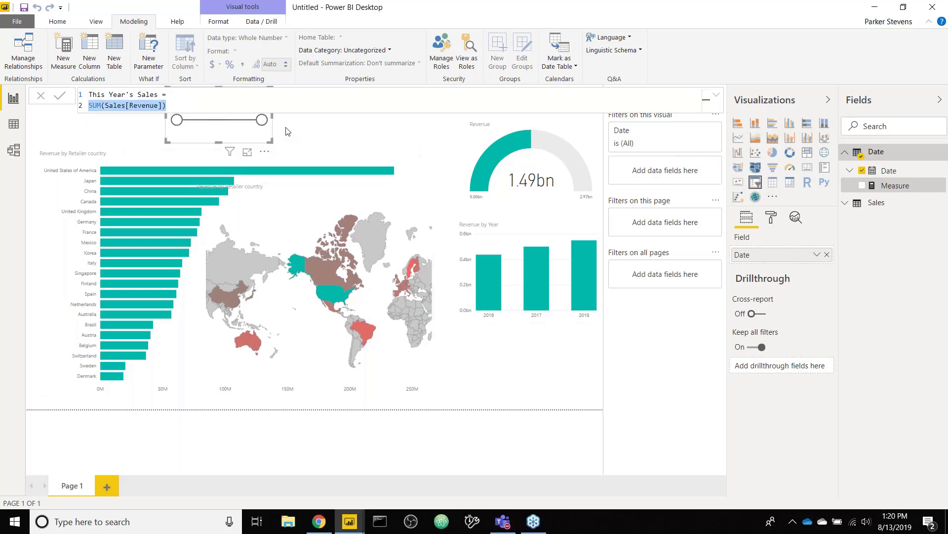
left_click(273, 108)
key("Return")
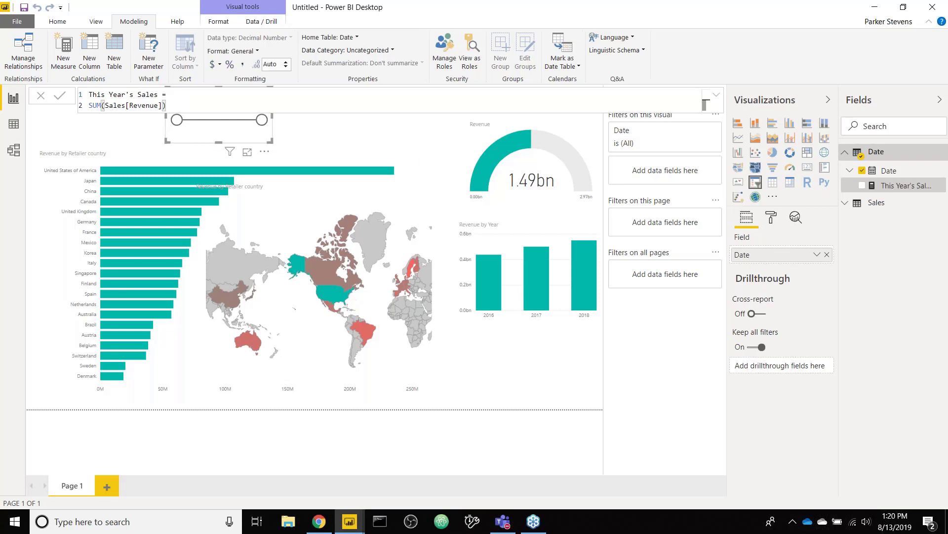
- Replace Revenue with the This Year's Sales measure as the value of the yearly column chart
left_click(473, 233)
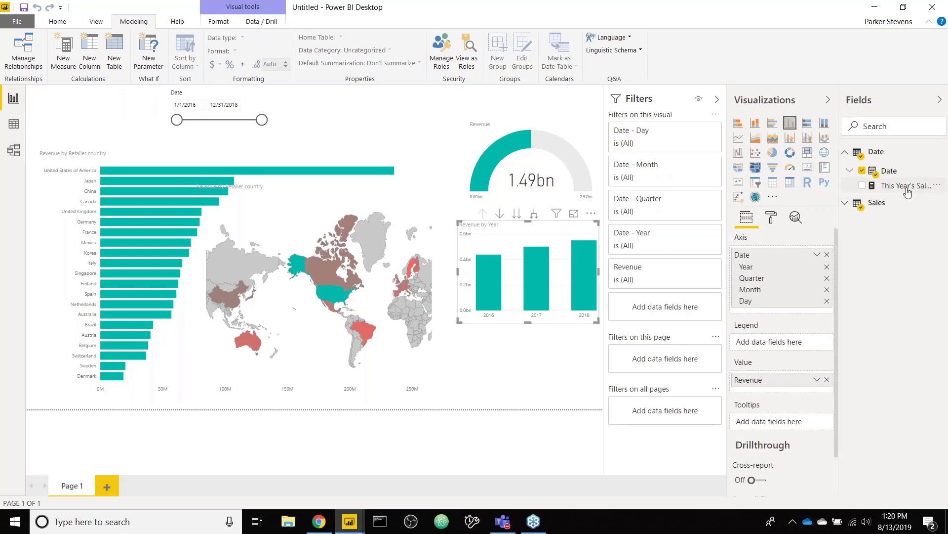
left_click_drag(908, 192, 768, 381)
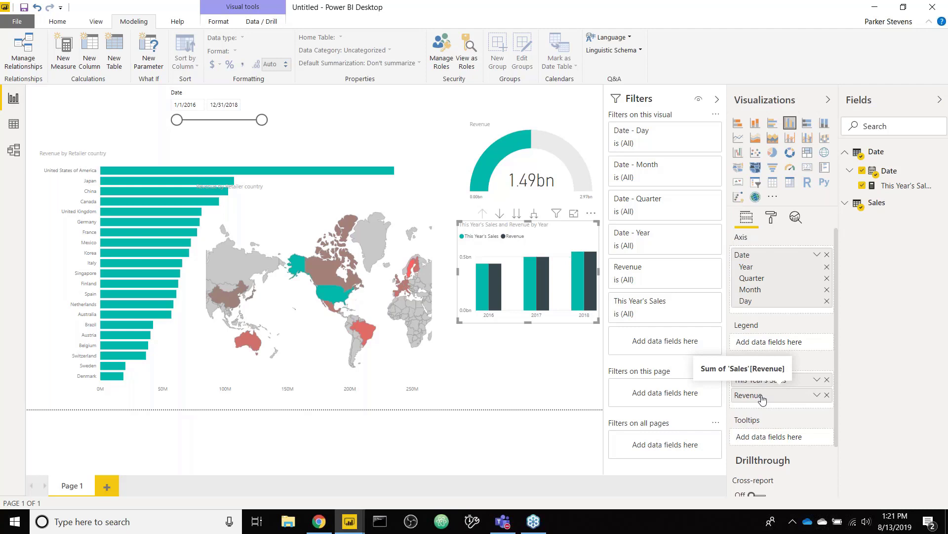
left_click(818, 396)
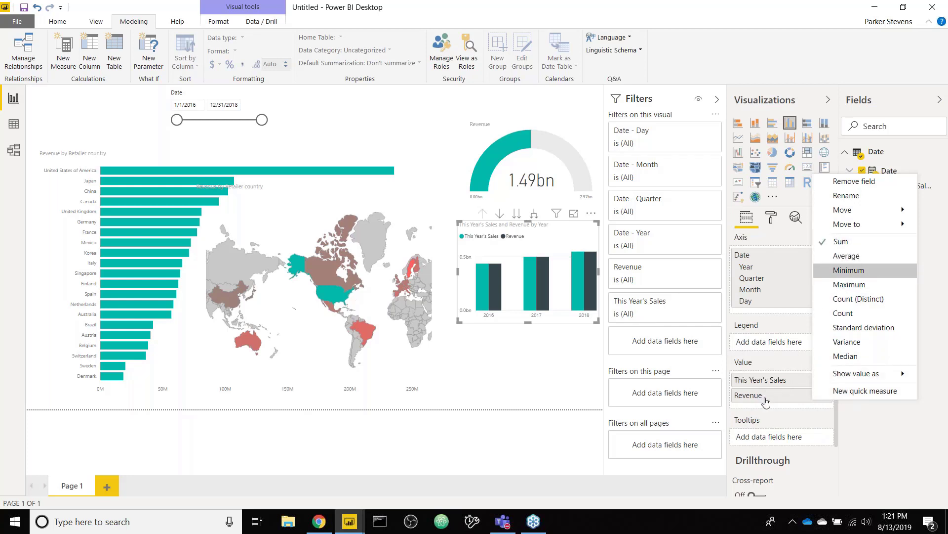
left_click(774, 387)
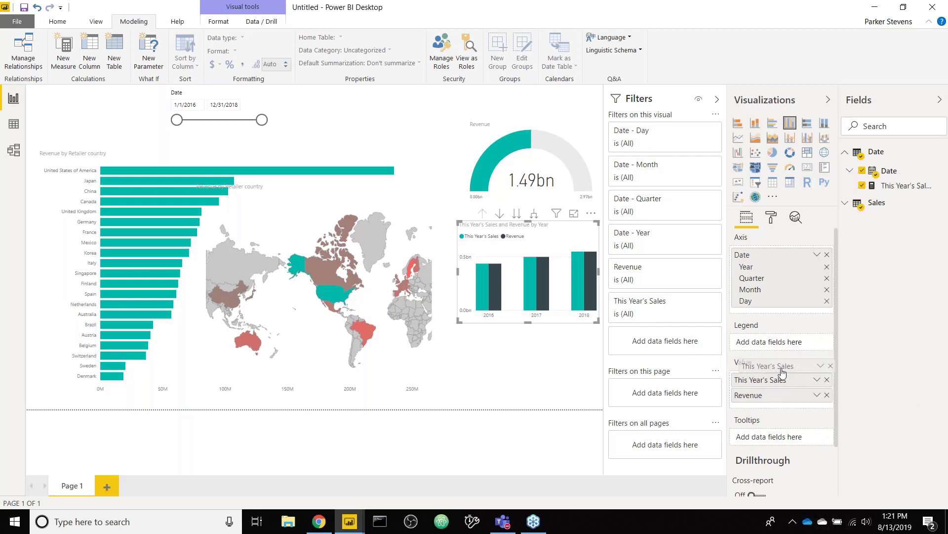
left_click(907, 187)
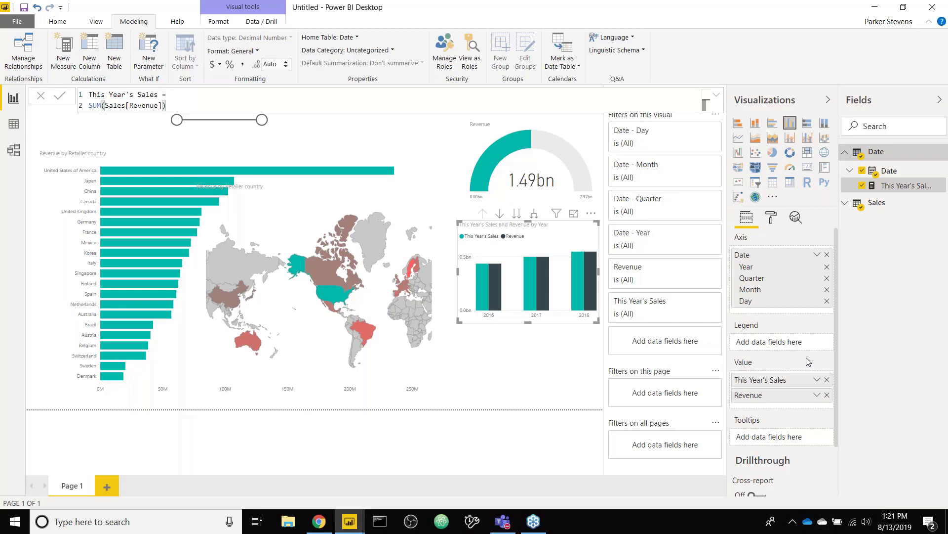
left_click(827, 395)
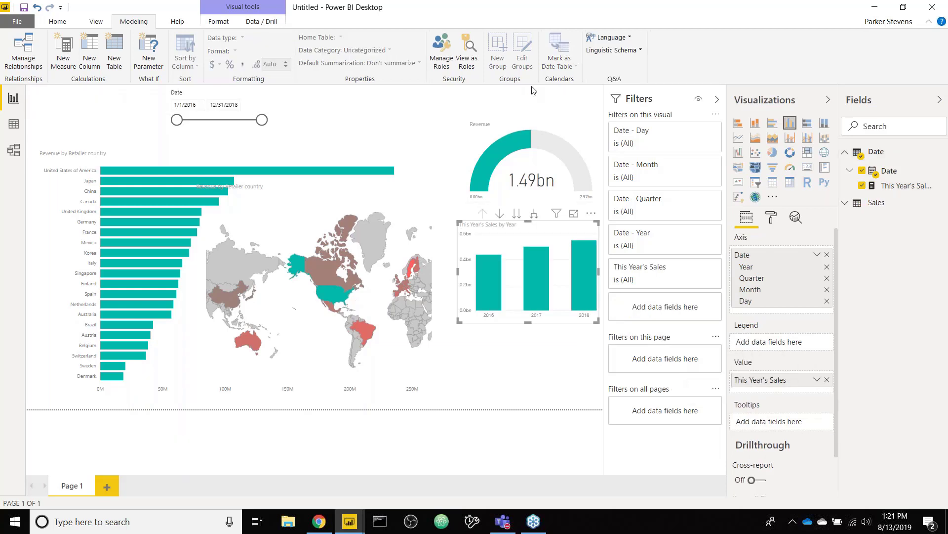
- Replace Revenue with the This Year's Sales measure in the gauge, the retailer country bar chart and the map's color saturation
left_click(532, 129)
left_click_drag(904, 185, 785, 262)
left_click(295, 159)
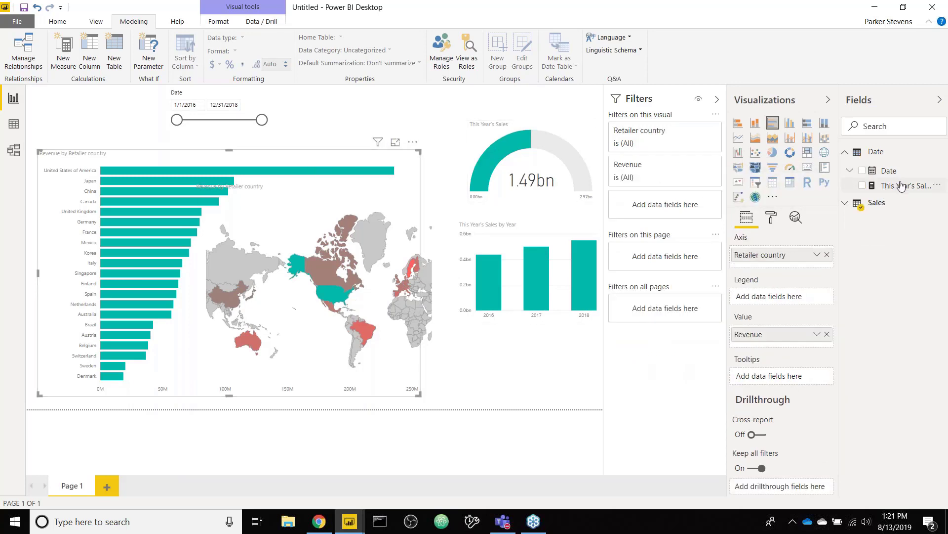
left_click_drag(901, 185, 779, 336)
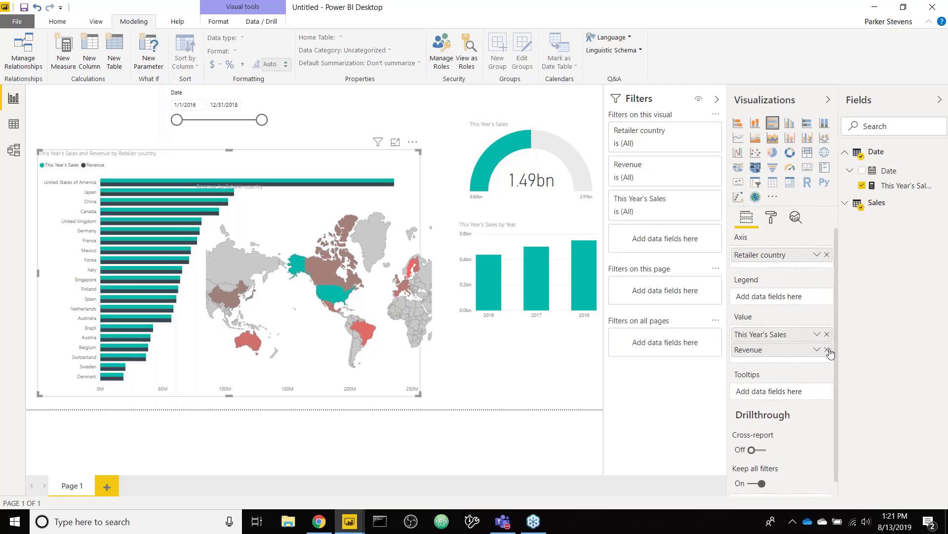
left_click(828, 349)
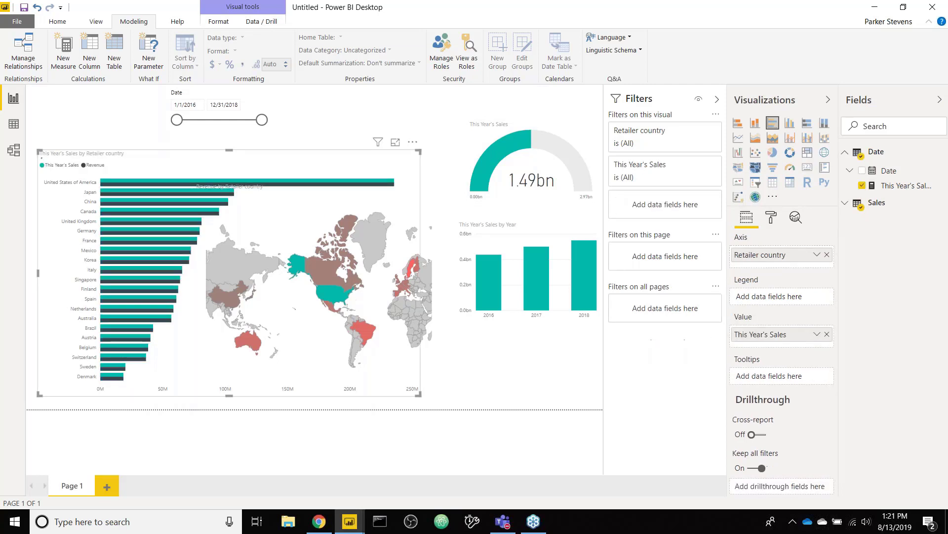
left_click(433, 346)
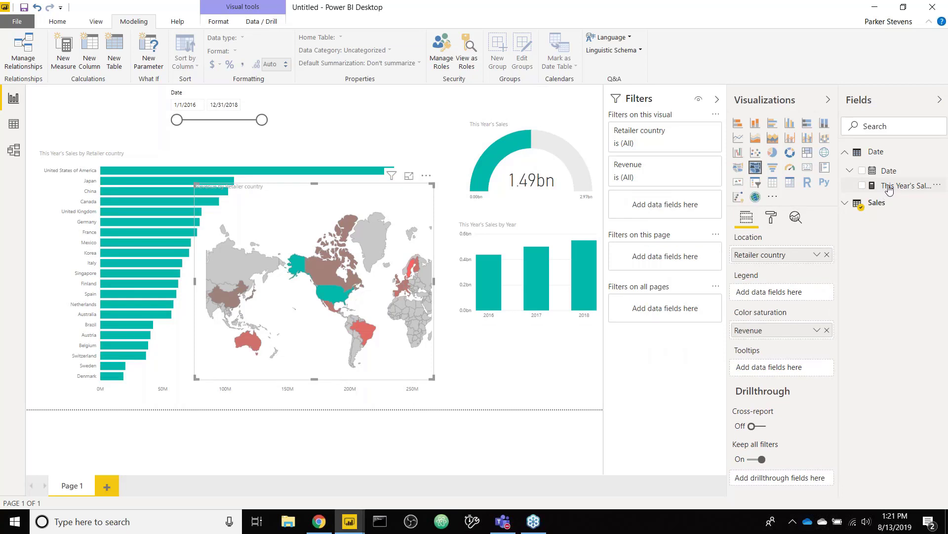
left_click_drag(884, 186, 779, 331)
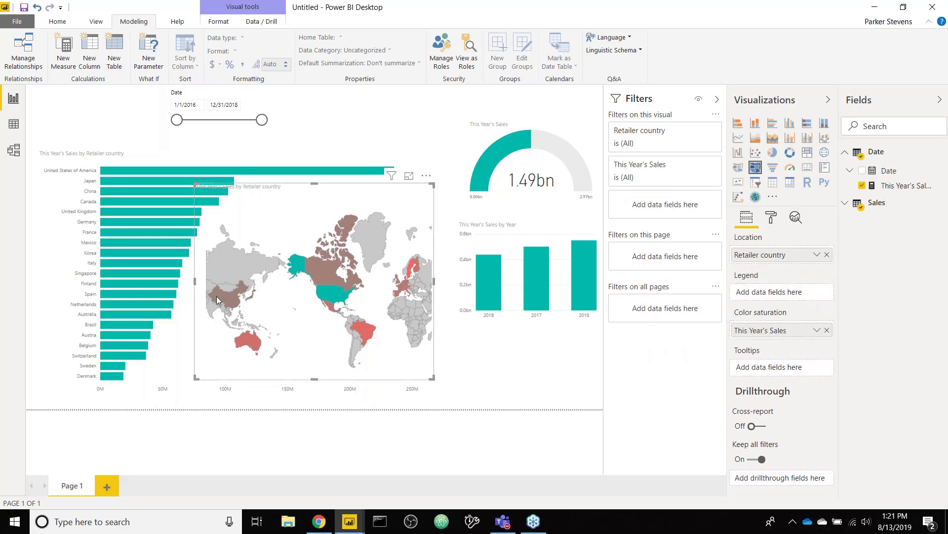
- Select the yearly column chart and start a new measure named Last Year's Sales in the Date table
left_click(550, 322)
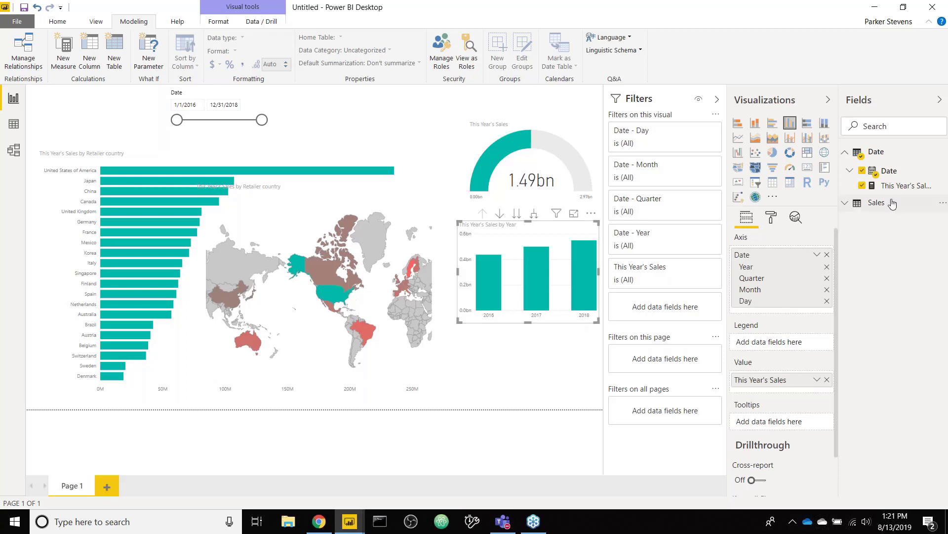
right_click(898, 159)
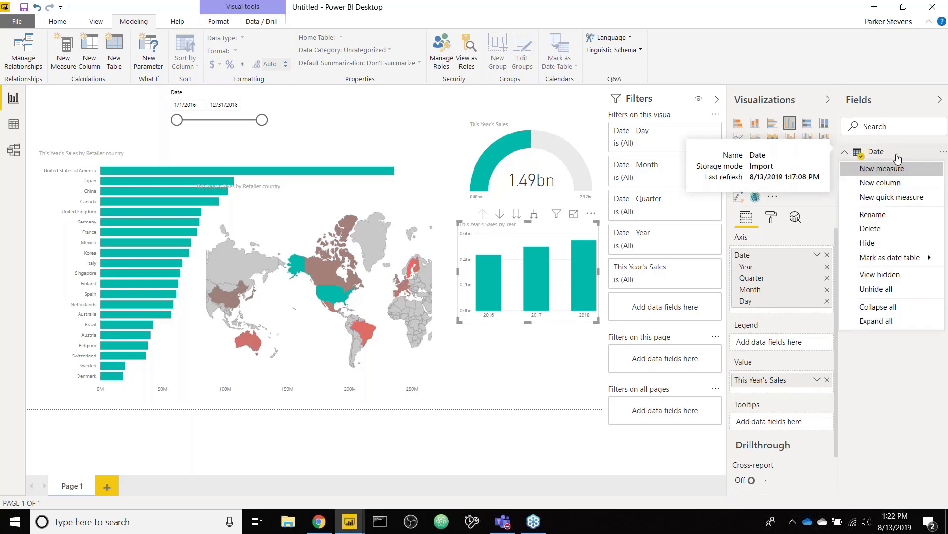
key("Escape")
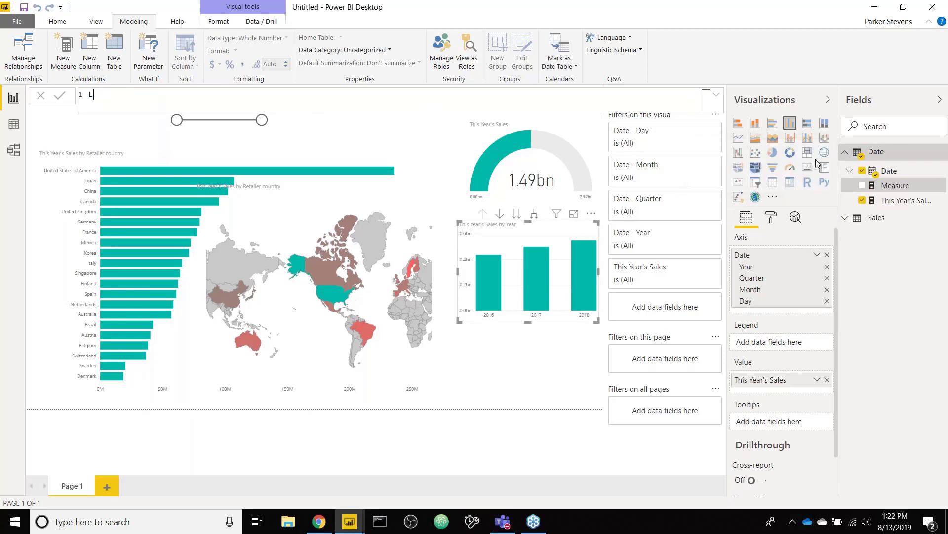
type("Last Year's sales")
key("BackSpace")
key("BackSpace")
key("BackSpace")
key("BackSpace")
key("BackSpace")
type("Sales =")
- Define Last Year's Sales as CALCULATE([This Year's Sales], SAMEPERIODLASTYEAR('Date'[Date])) and add it to the values of the yearly column chart
type("CALCULATE(")
key("shift+Return")
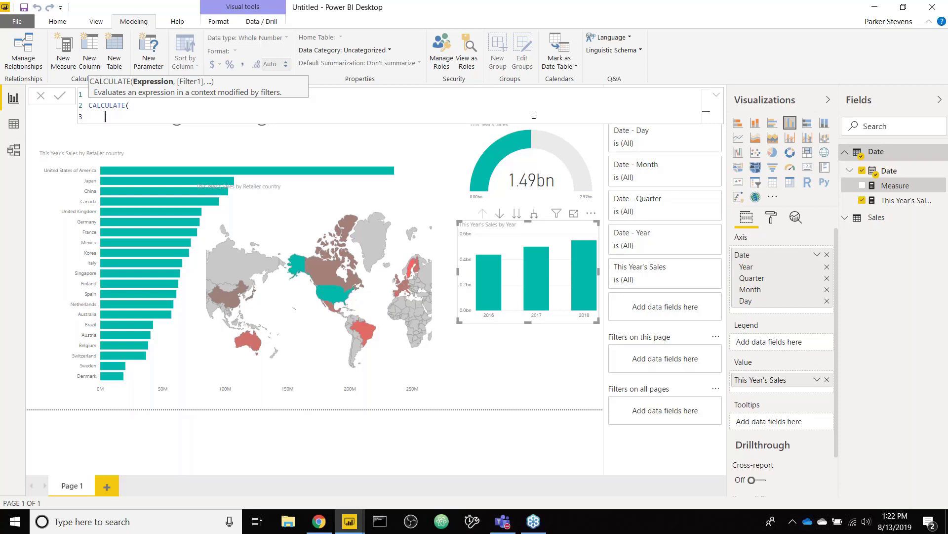
type("[This Year's Sales],")
key("shift+Return")
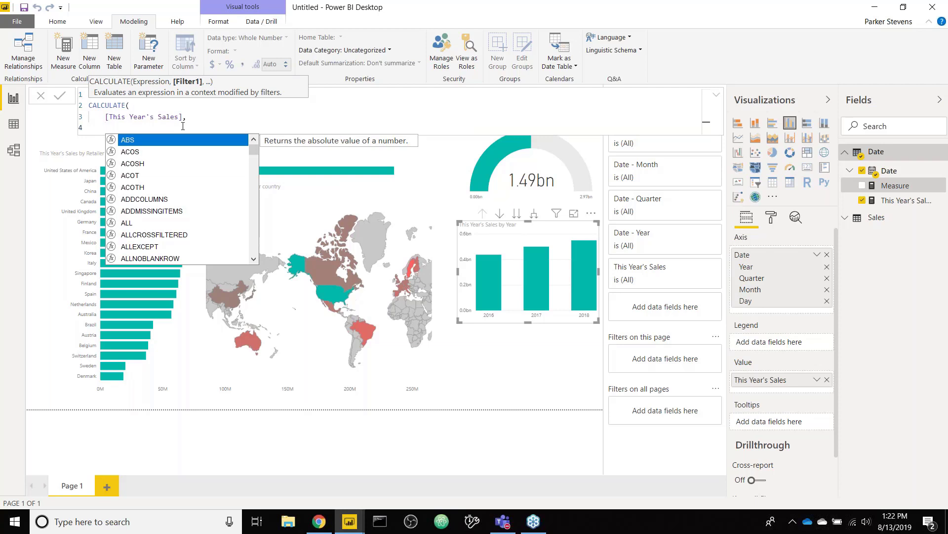
type("sam")
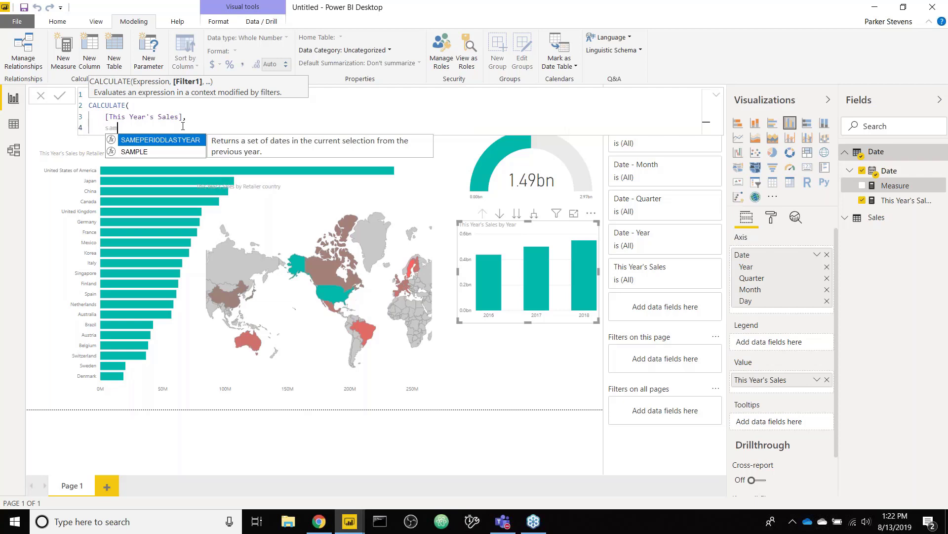
key("Tab")
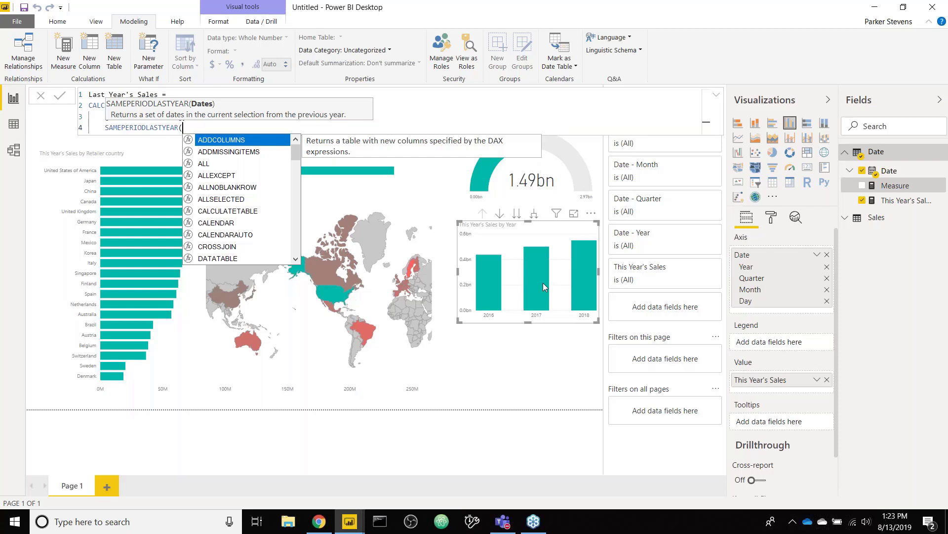
mouse_move(545, 283)
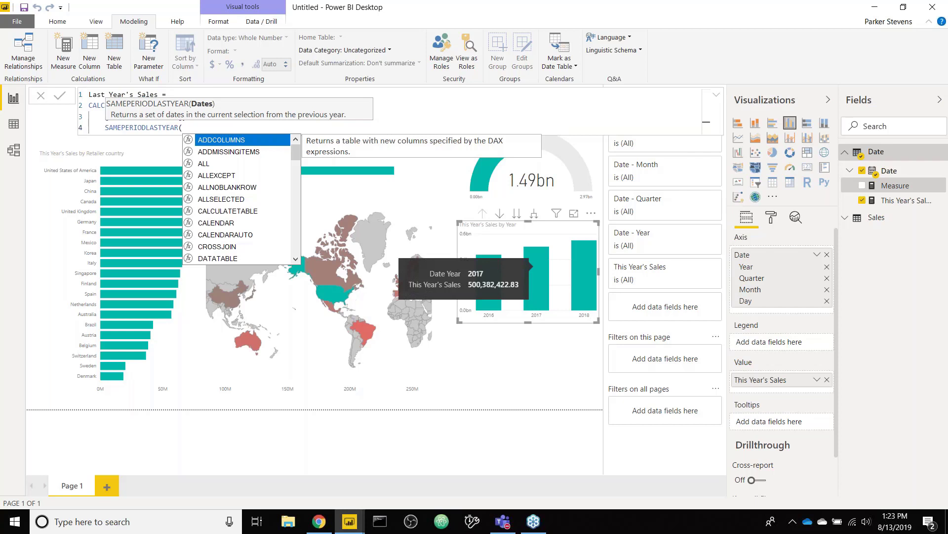
left_click(286, 132)
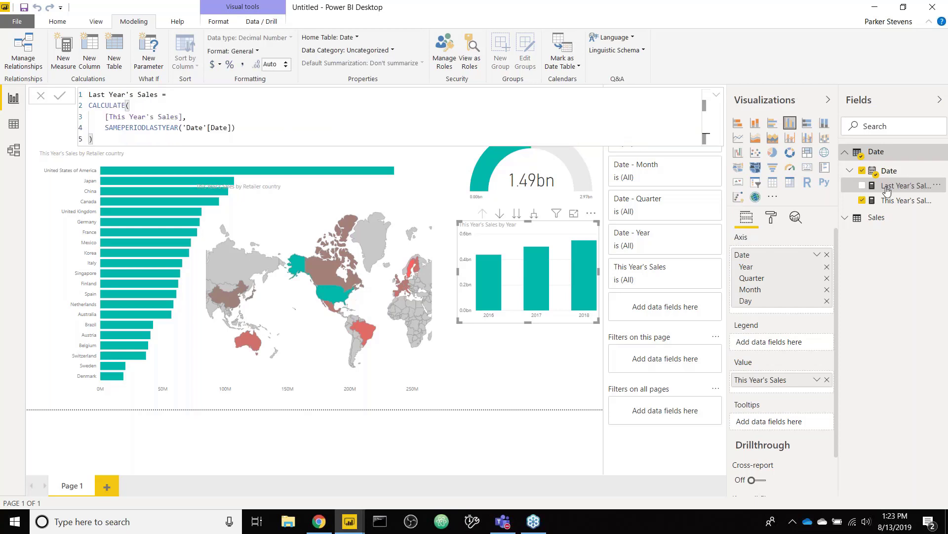
left_click(888, 191)
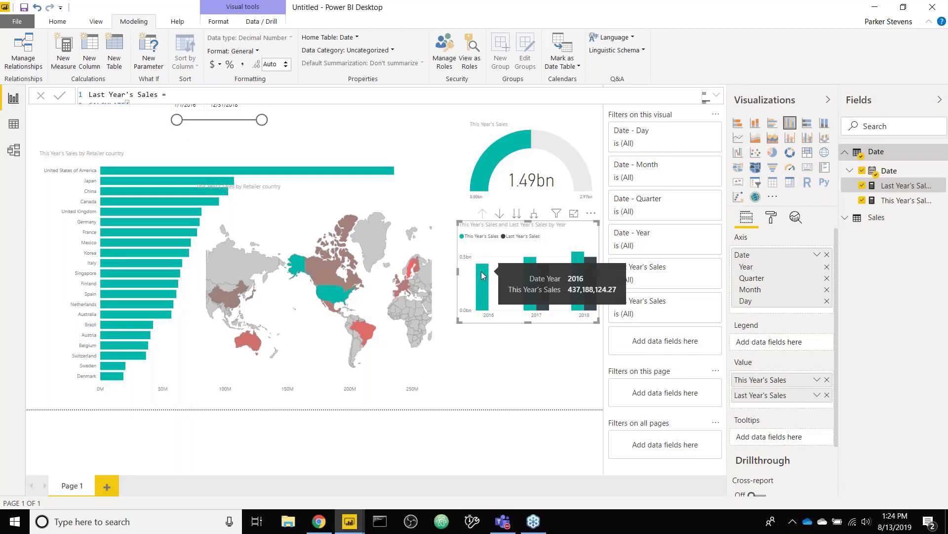
- Create a Date table measure % Change = ([This Year's Sales] - [Last Year's Sales]) / [Last Year's Sales] and make it the yearly column chart's only value
right_click(913, 157)
left_click(900, 170)
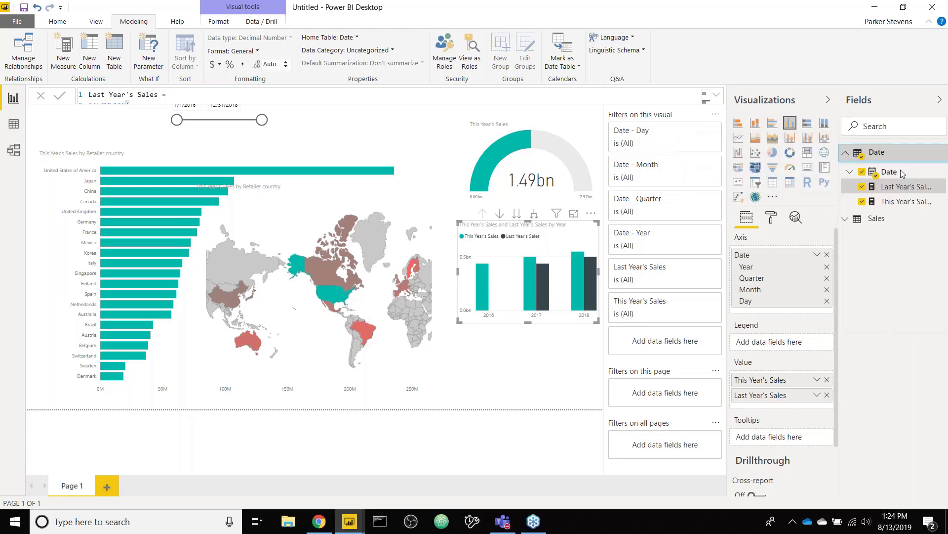
type("%")
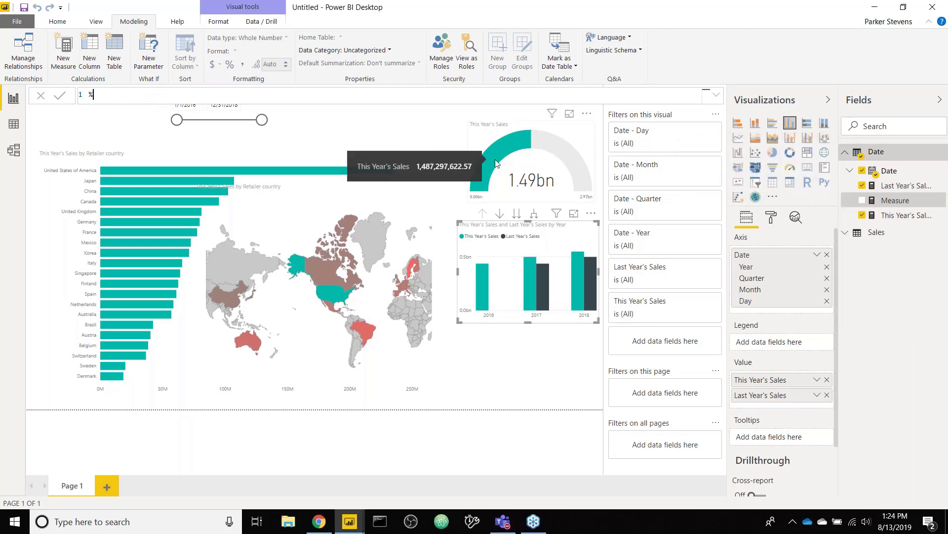
type(" Change =")
key("shift+Return")
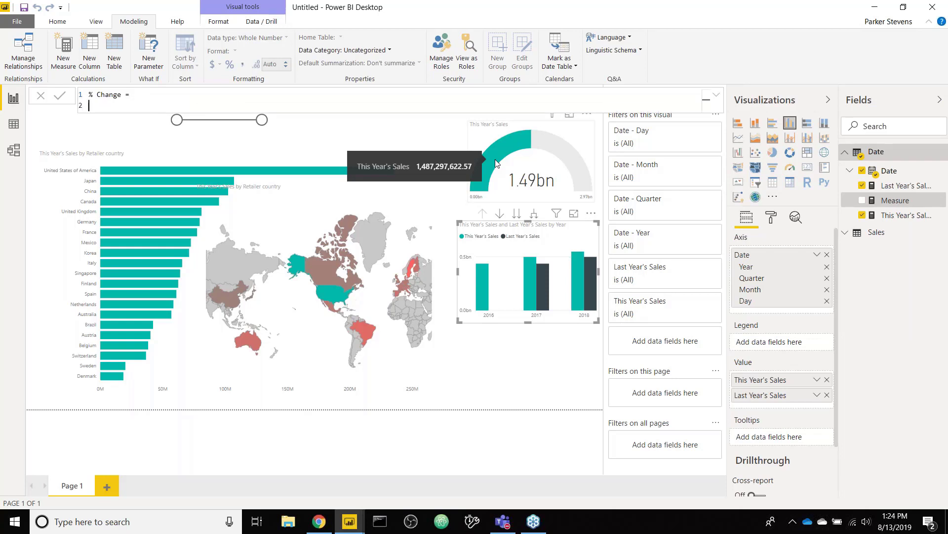
type("[This Year's Sales] - [Last Year's Sales]) / [Last Year's Sales")
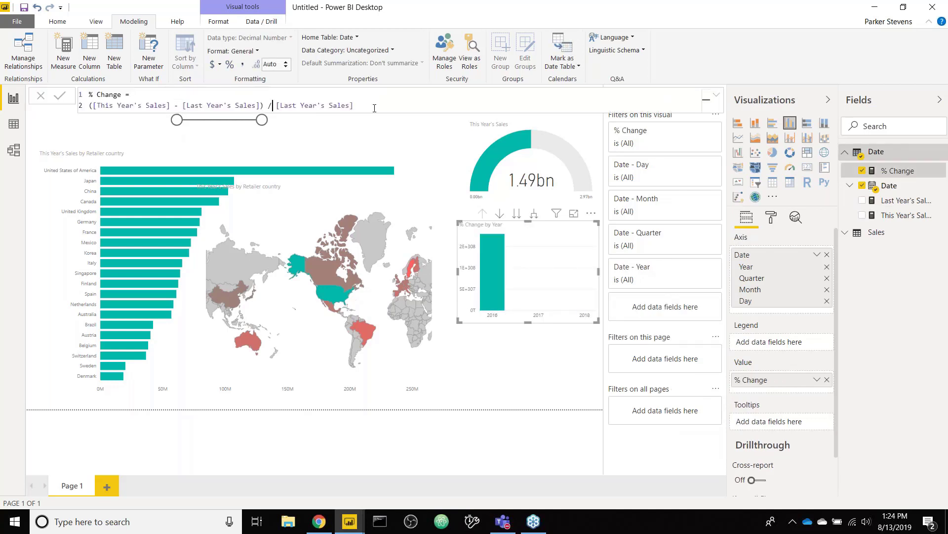
- Rewrite the % Change formula as DIVIDE([This Year's Sales]-[Last Year's Sales],[Last Year's Sales],0)
left_click_drag(354, 105, 85, 114)
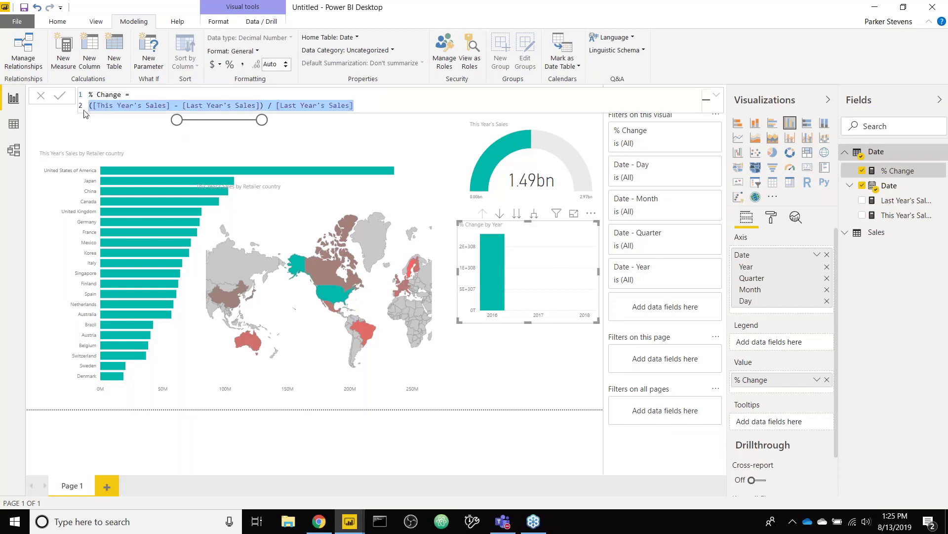
type("DI")
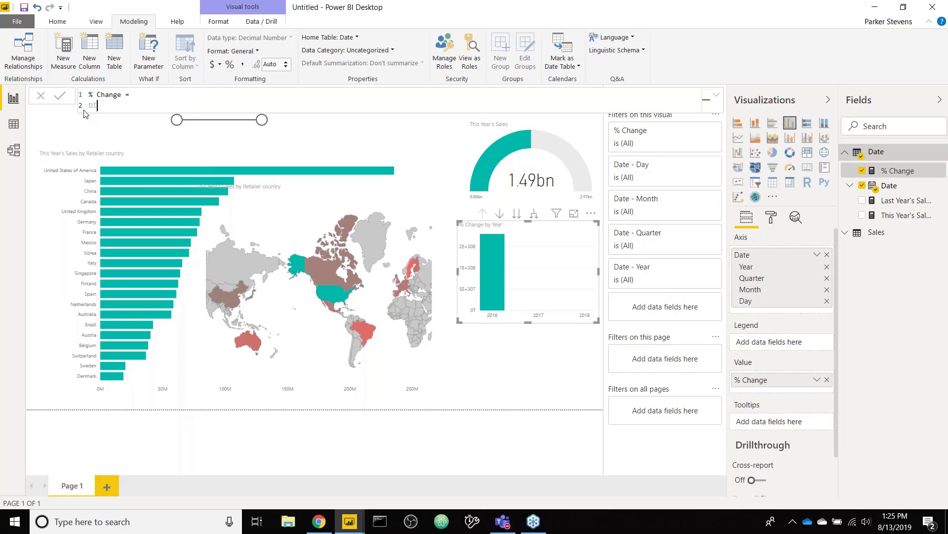
type("VIDE(")
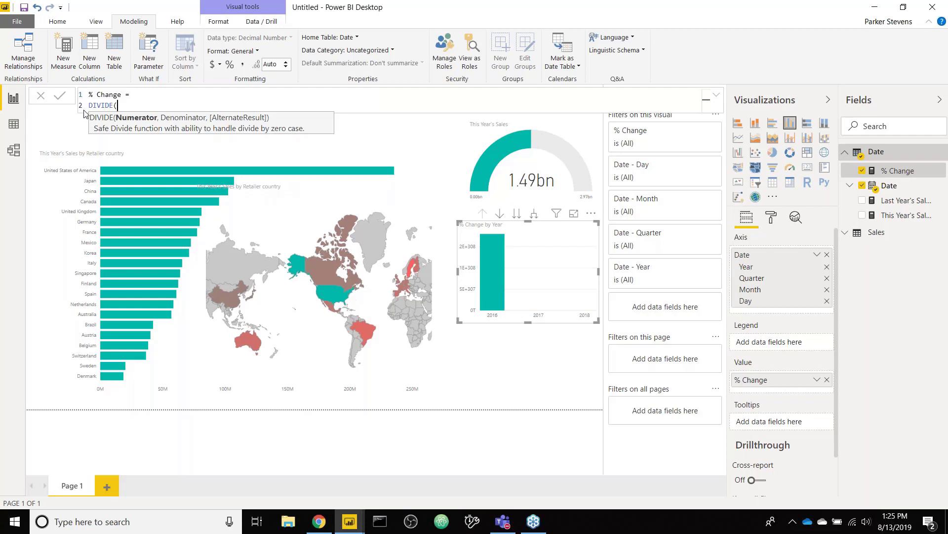
type("thi")
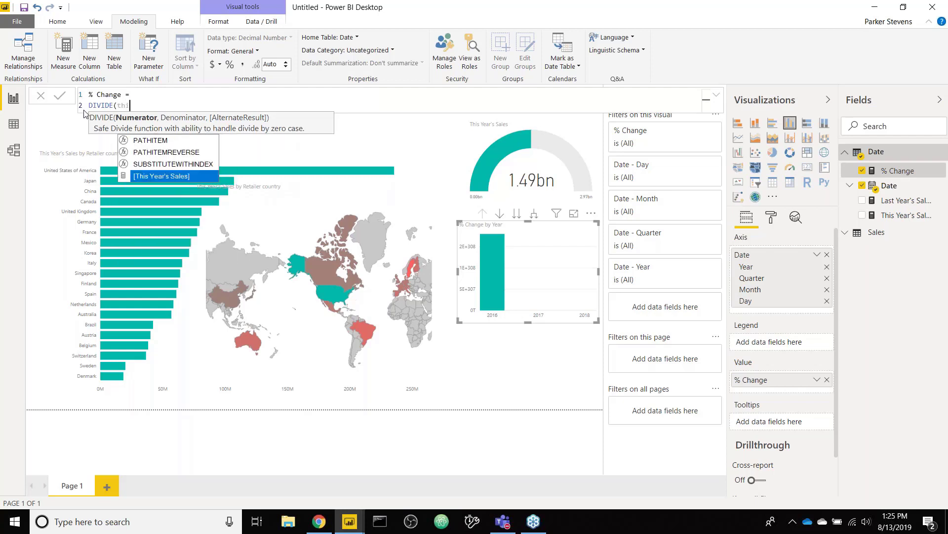
key("Tab")
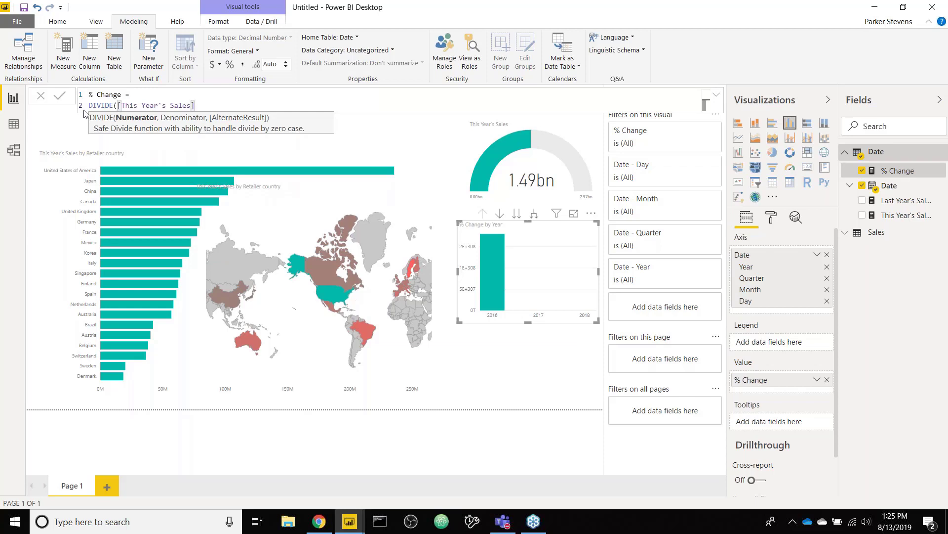
type("-1")
type("a")
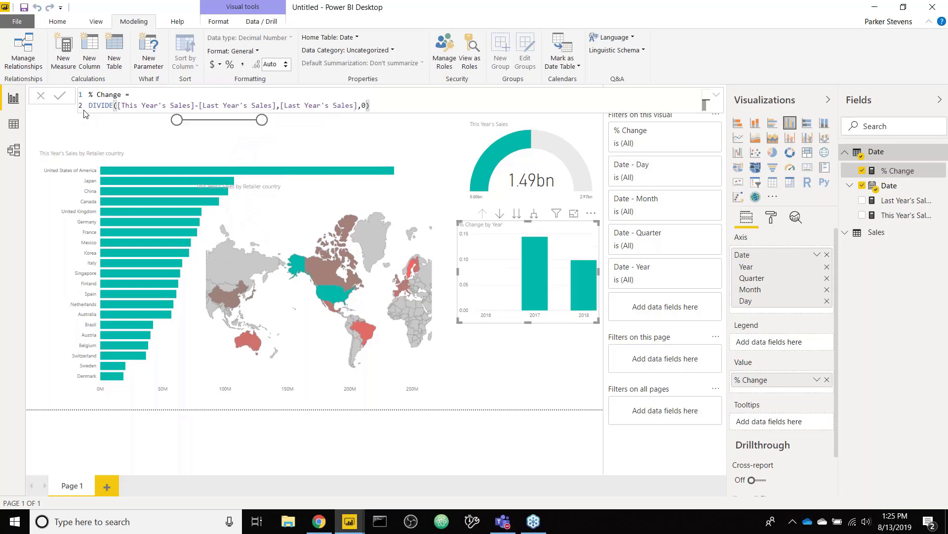
- Format the % Change measure as a percentage
mouse_move(537, 266)
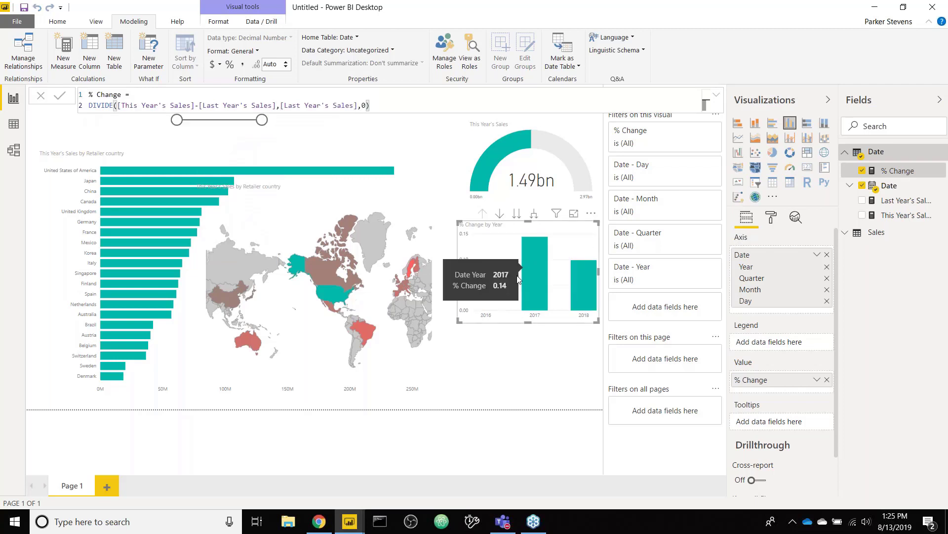
mouse_move(529, 276)
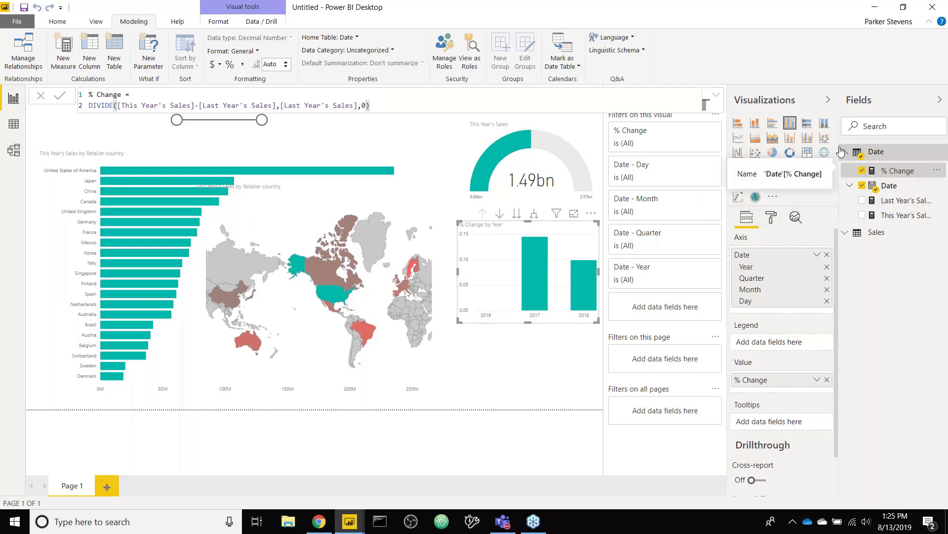
left_click(229, 64)
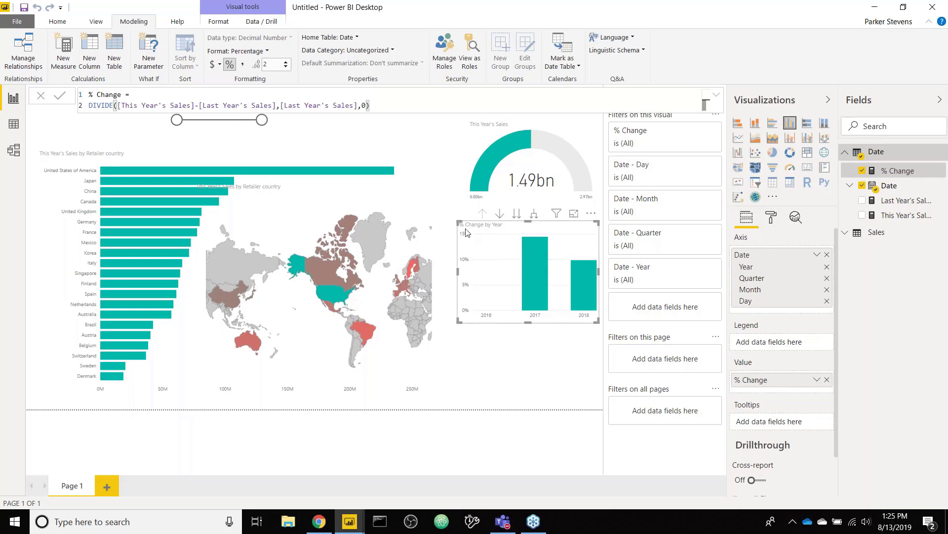
- Cross-filter the report by Japan, the United States and Mexico in the retailer country bar chart, and clear the selection
left_click(132, 180)
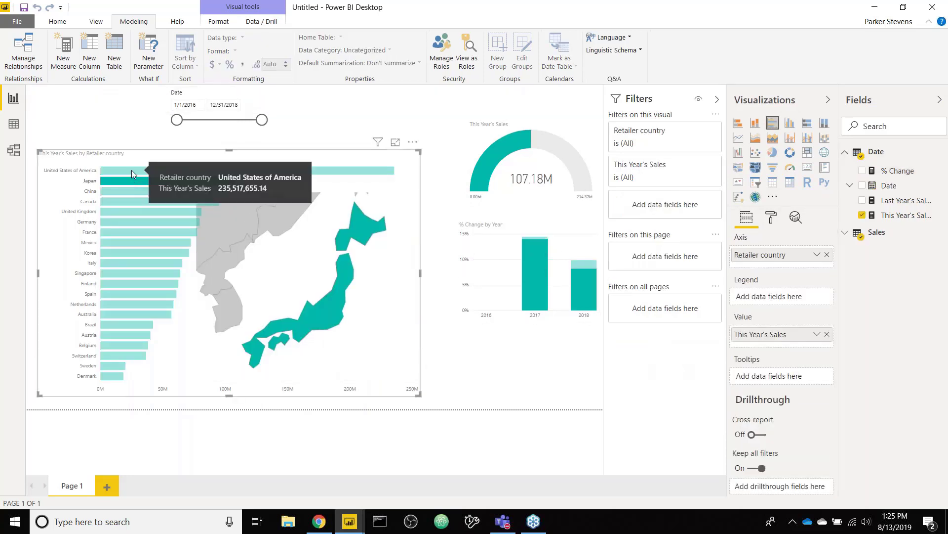
left_click(131, 169)
left_click(128, 245)
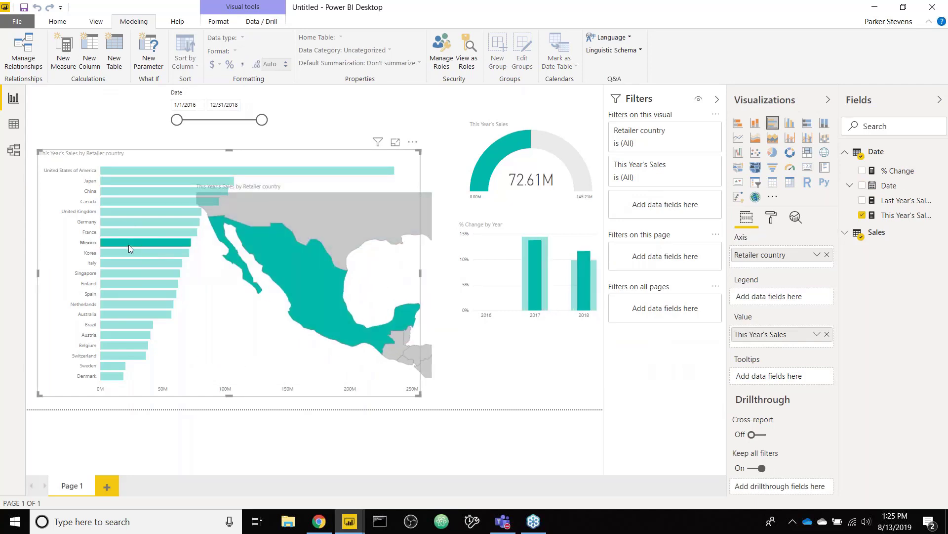
left_click(128, 245)
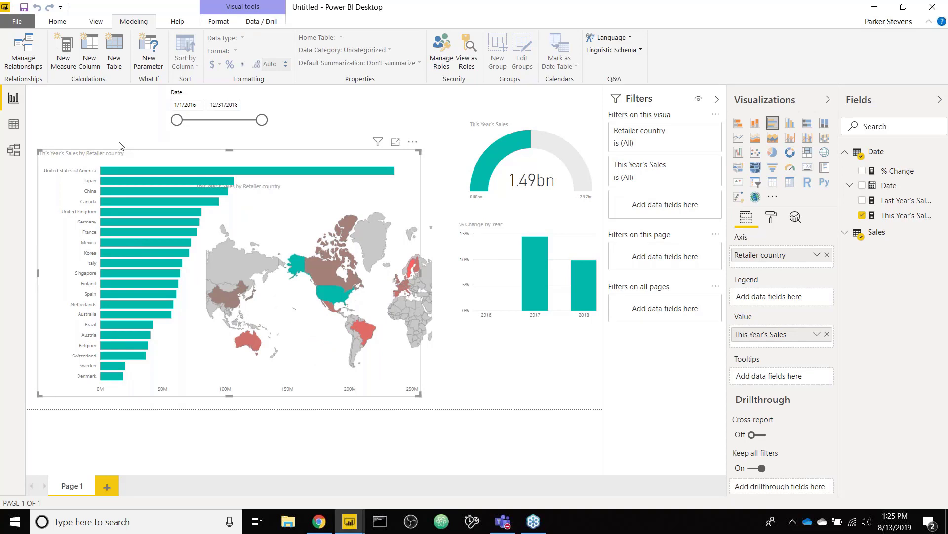
- Turn on drill-down for the % Change column chart, explore 2018 by quarter and Qtr 4 by month, and return to the year level
left_click(498, 245)
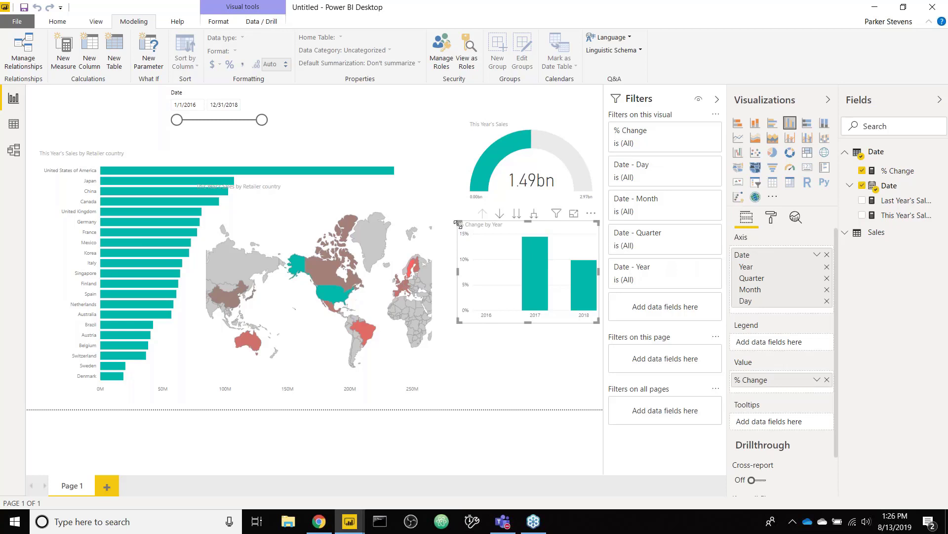
left_click(499, 213)
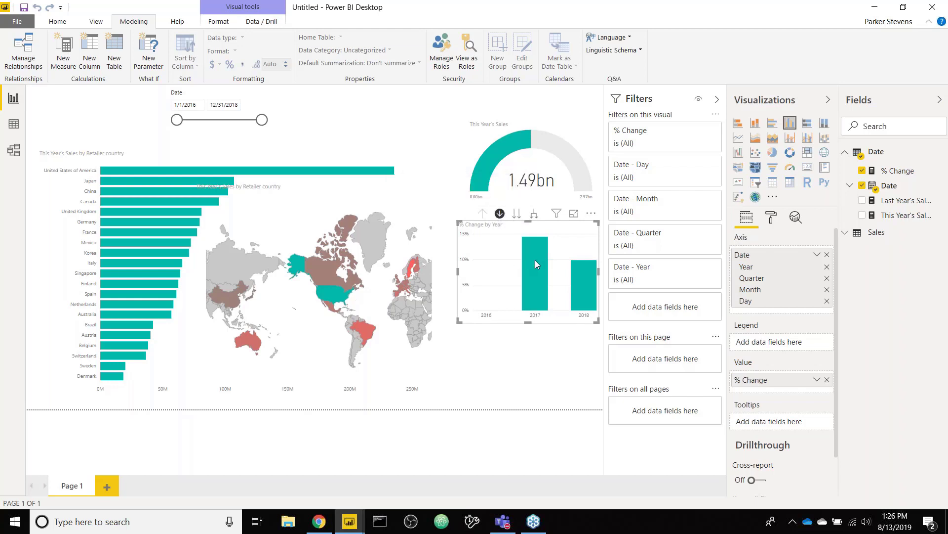
left_click(582, 277)
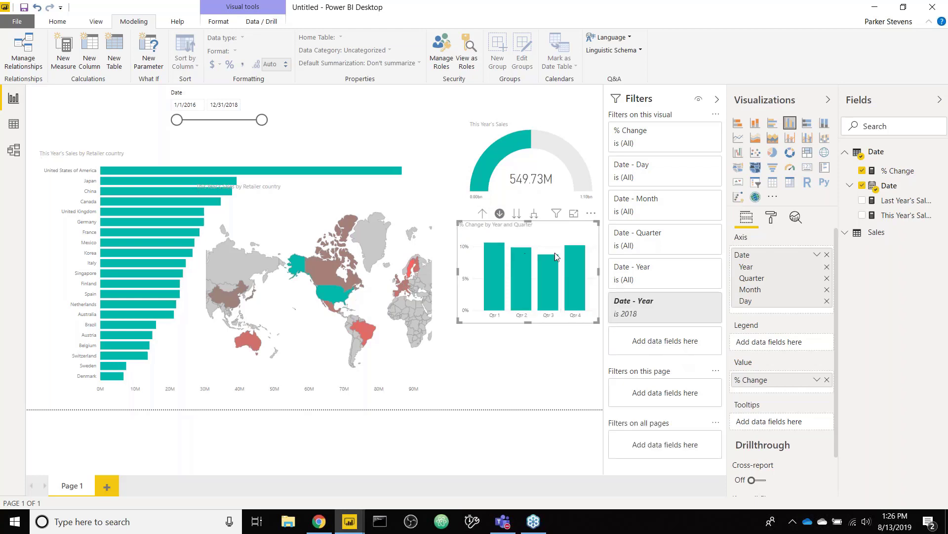
left_click(483, 214)
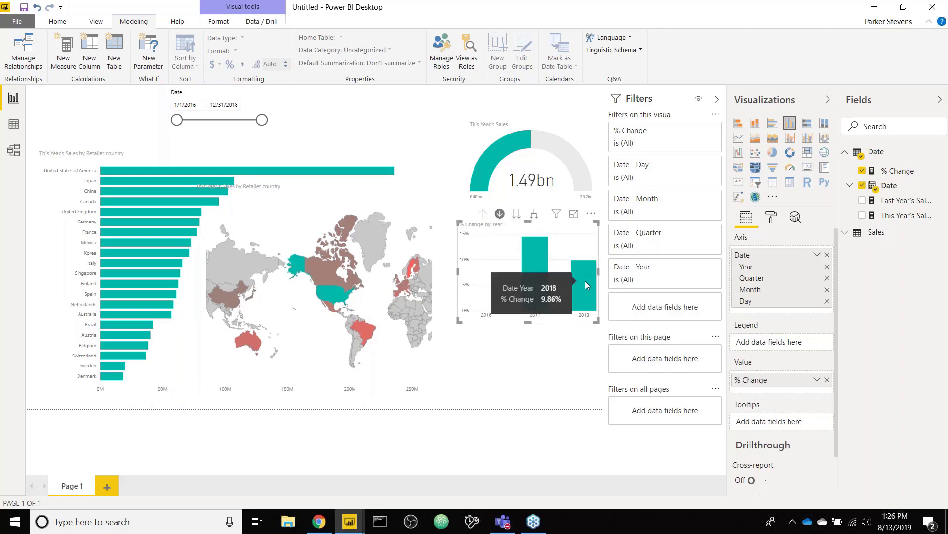
left_click(585, 281)
left_click(587, 285)
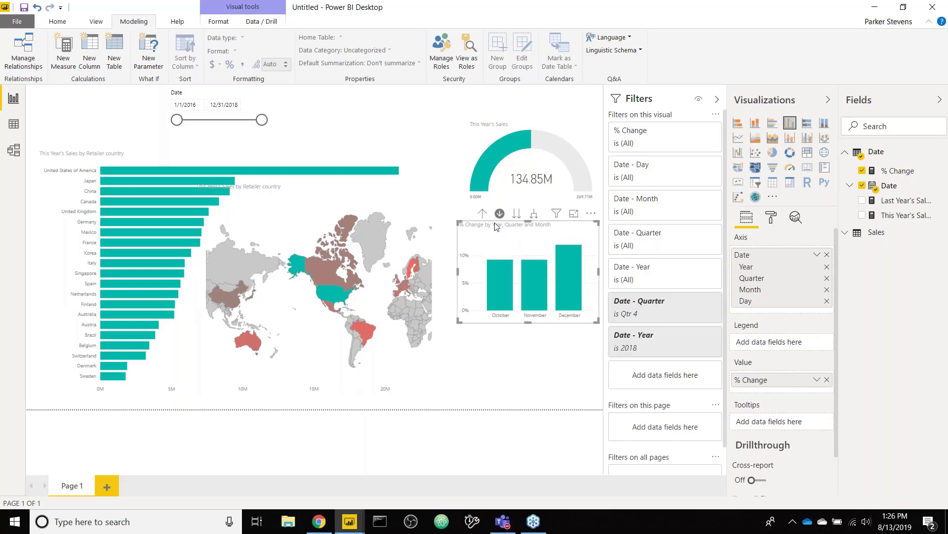
left_click(483, 216)
left_click(483, 215)
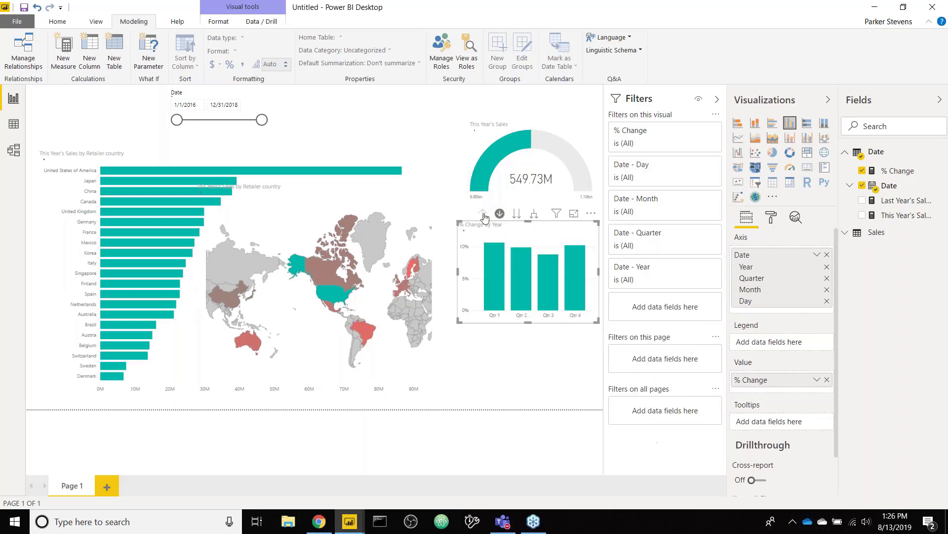
- Set Last Year's Sales as the gauge's maximum value and check it by cross-filtering the report to the United Kingdom
left_click(571, 133)
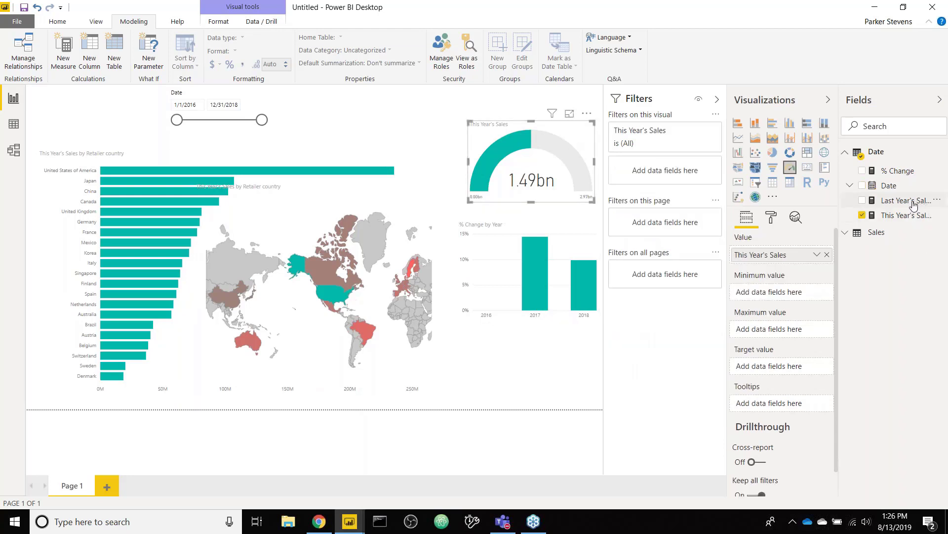
left_click_drag(913, 204, 793, 329)
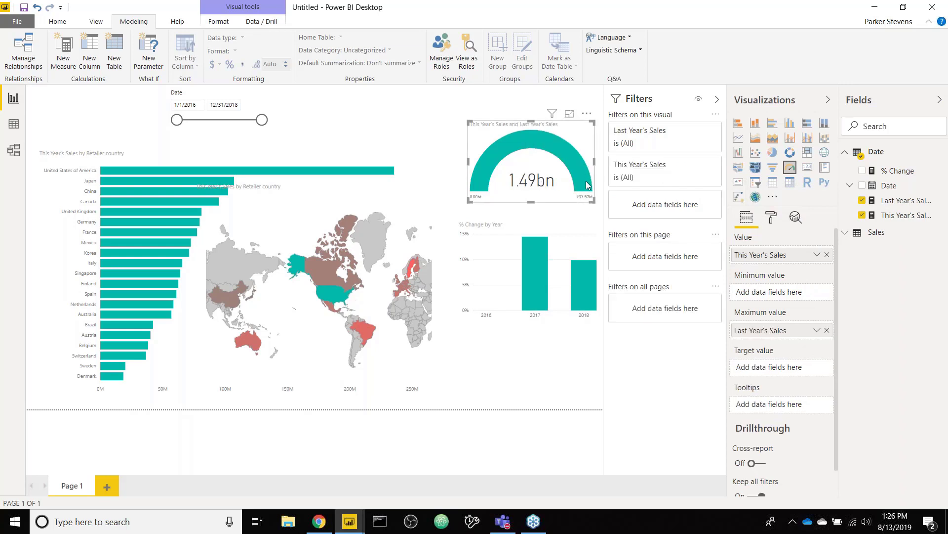
mouse_move(476, 172)
left_click(146, 212)
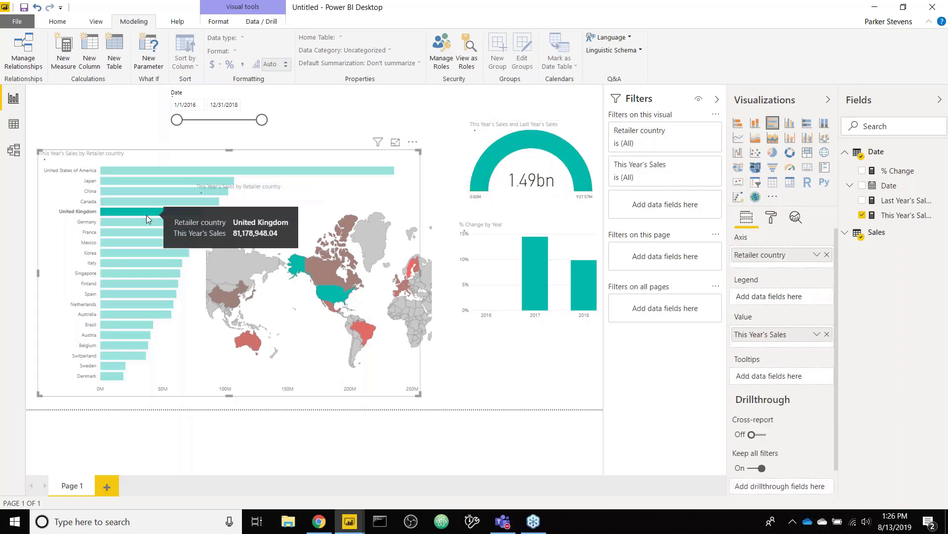
- Cross-filter the report by France in the retailer country bar chart and clear the selection again
left_click(146, 232)
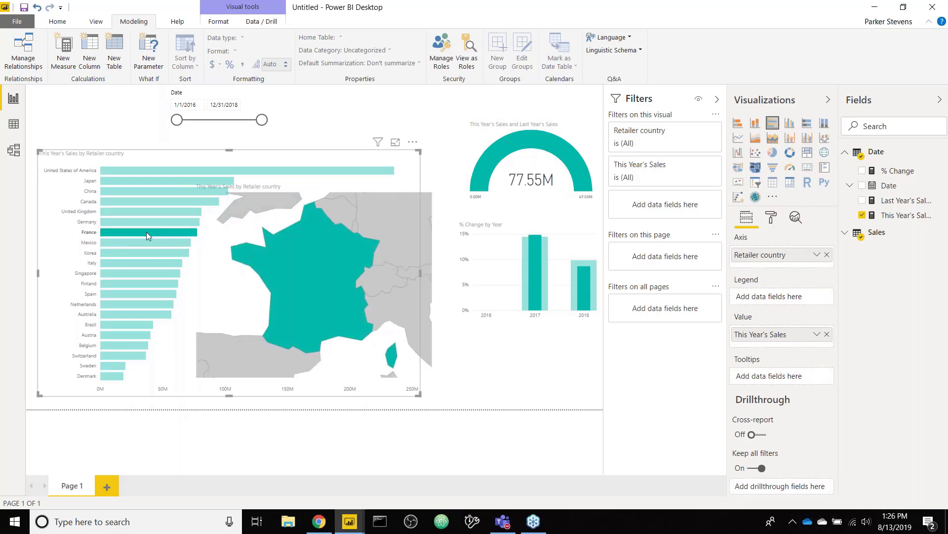
left_click(146, 233)
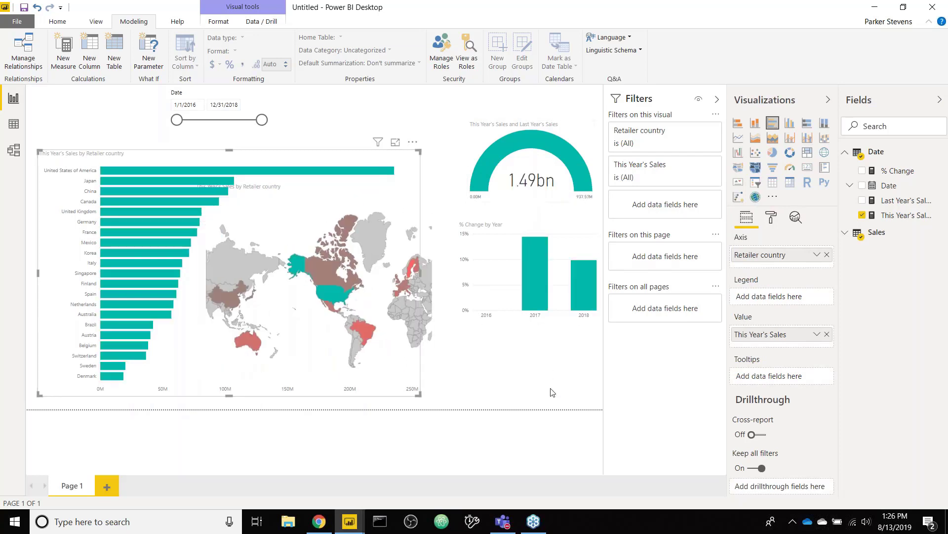
- Move the % Change by Year chart up beneath the gauge, and reposition and resize the retailer country bar chart along the page's left edge
left_click(557, 262)
left_click_drag(562, 232, 565, 214)
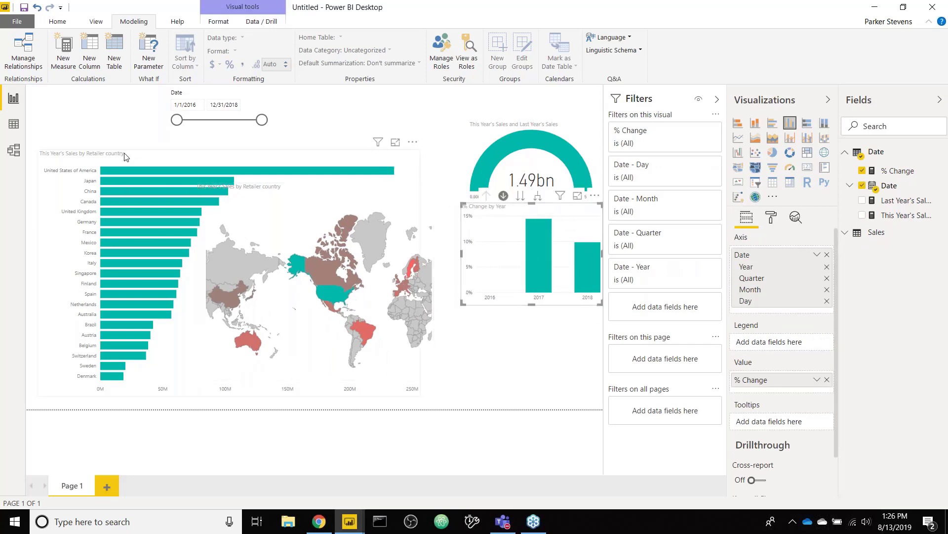
left_click_drag(125, 157, 113, 151)
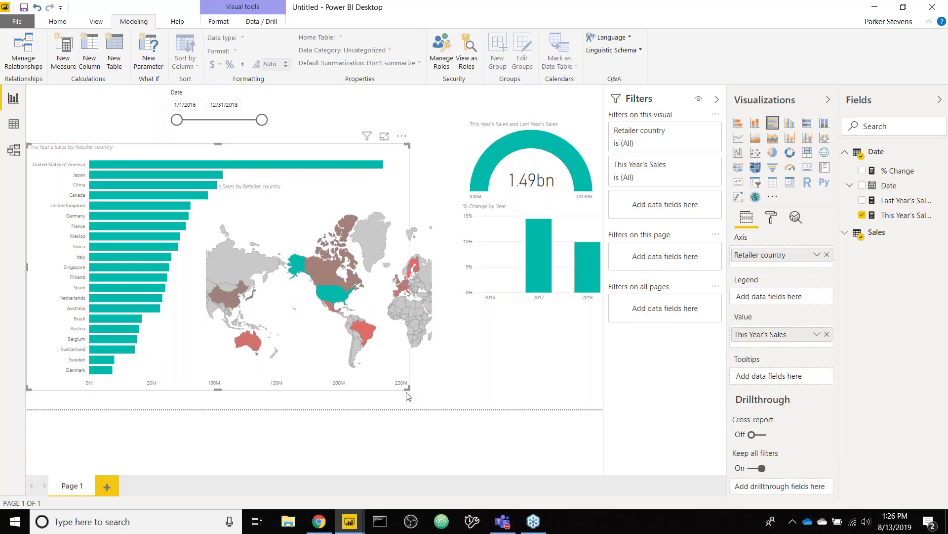
left_click_drag(407, 391, 385, 409)
left_click(386, 395)
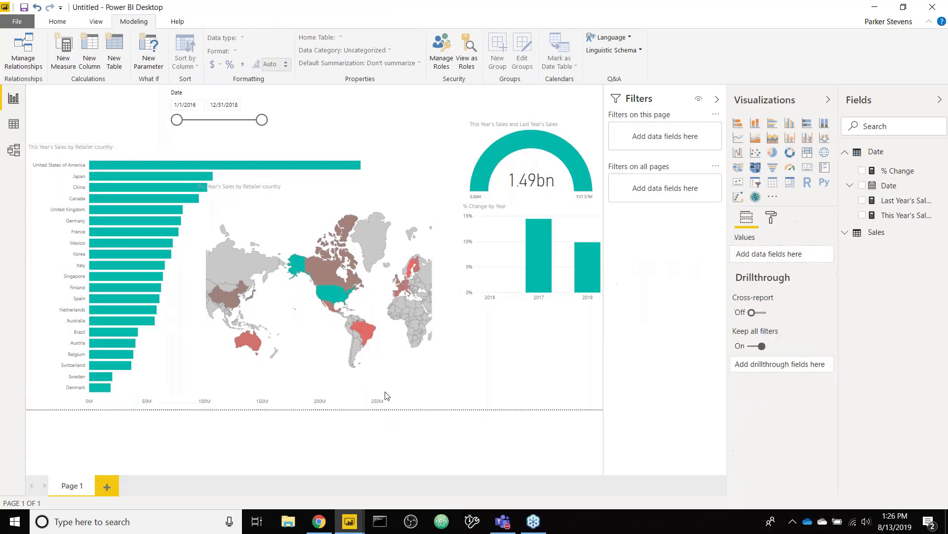
- Collapse the Filters pane and shift the map and the % Change by Year chart slightly left on the report page
left_click(716, 102)
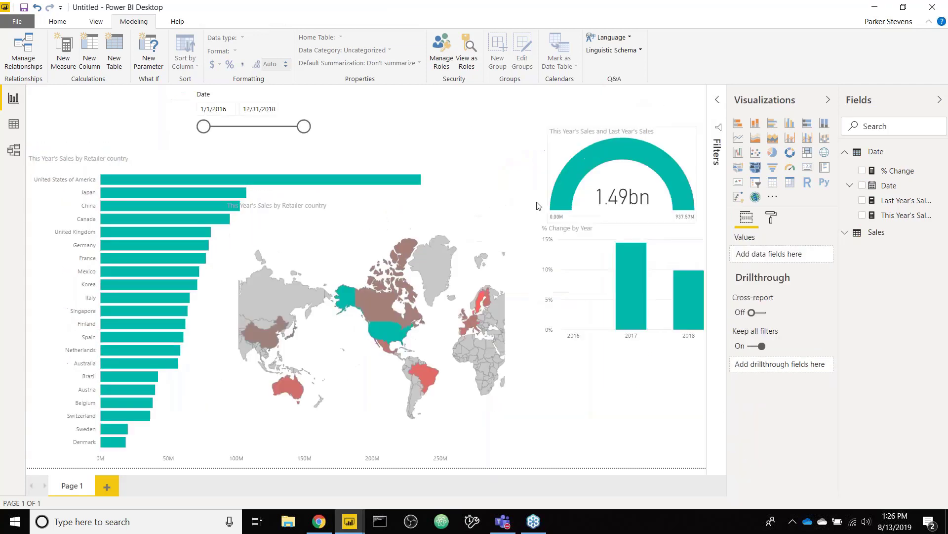
left_click(465, 243)
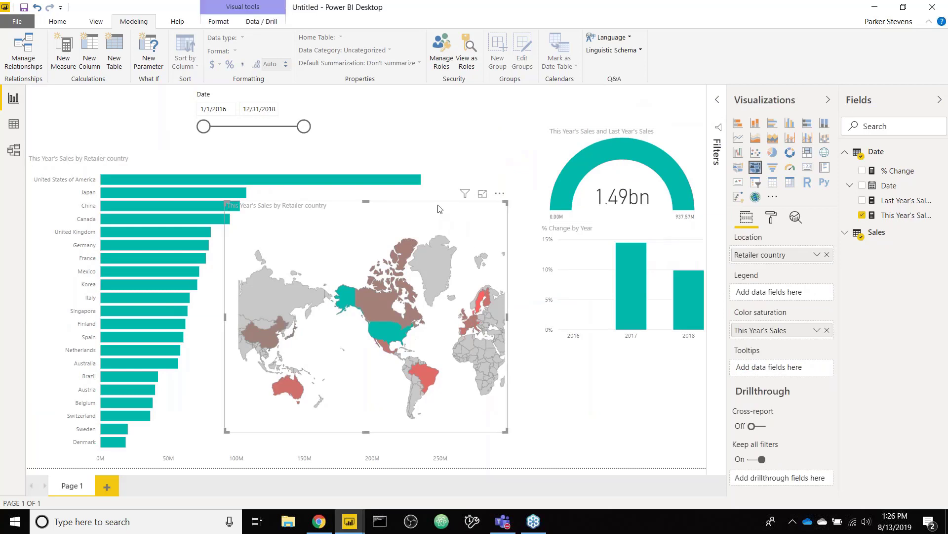
left_click_drag(440, 209, 412, 203)
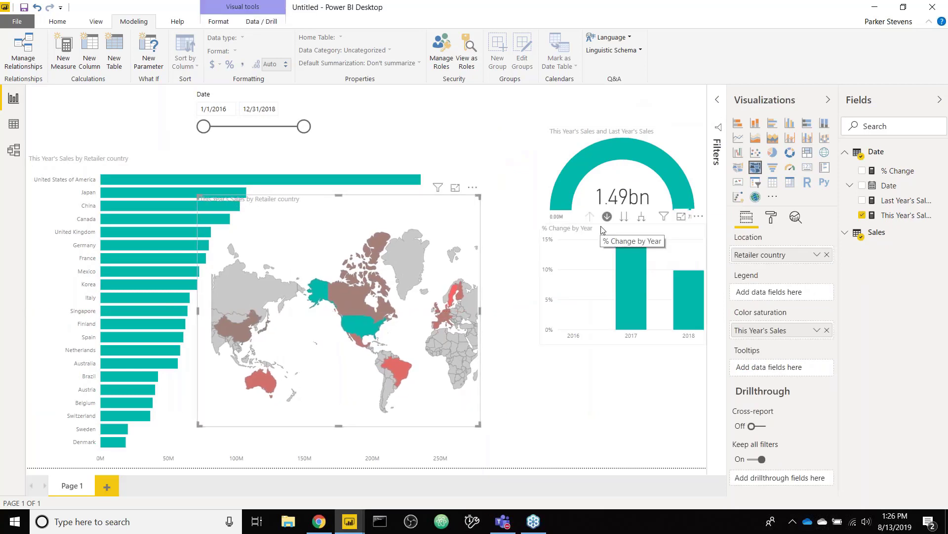
left_click_drag(601, 230, 581, 230)
left_click(629, 442)
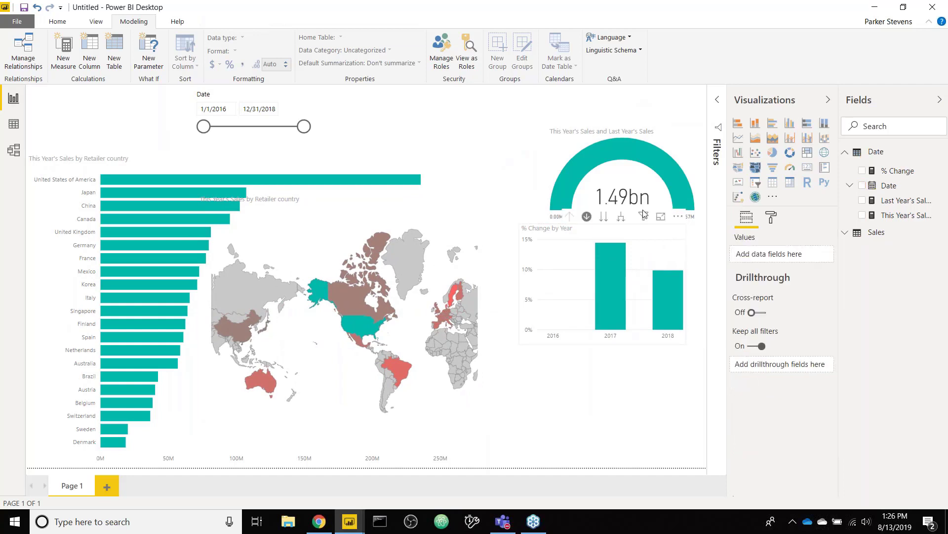
- Add a line chart beneath the % Change by Year chart and enlarge it to fill the page's lower right corner
left_click(738, 138)
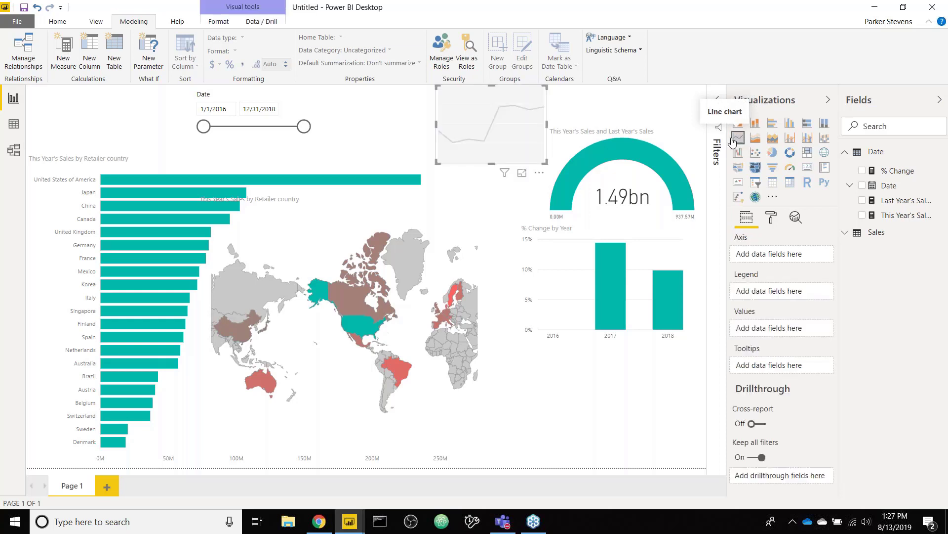
left_click_drag(462, 150, 520, 413)
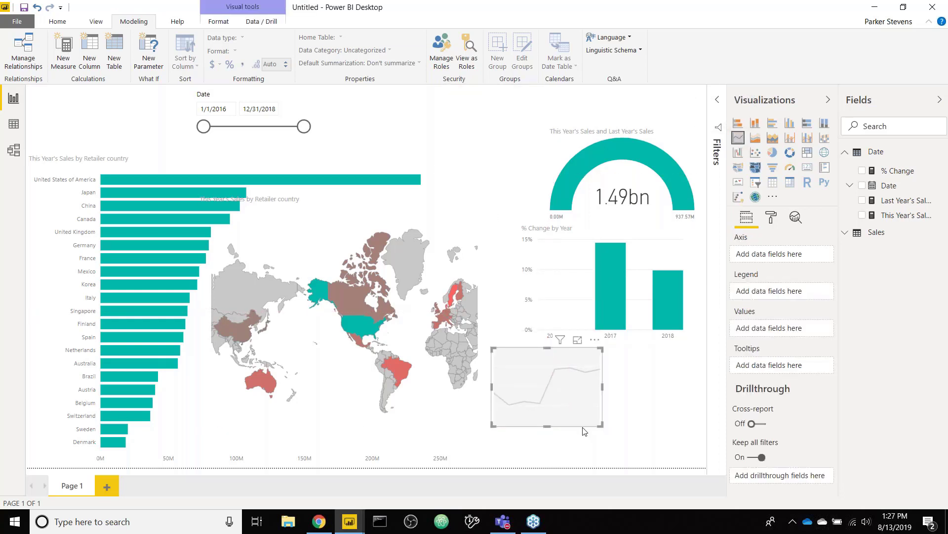
left_click_drag(603, 427, 706, 465)
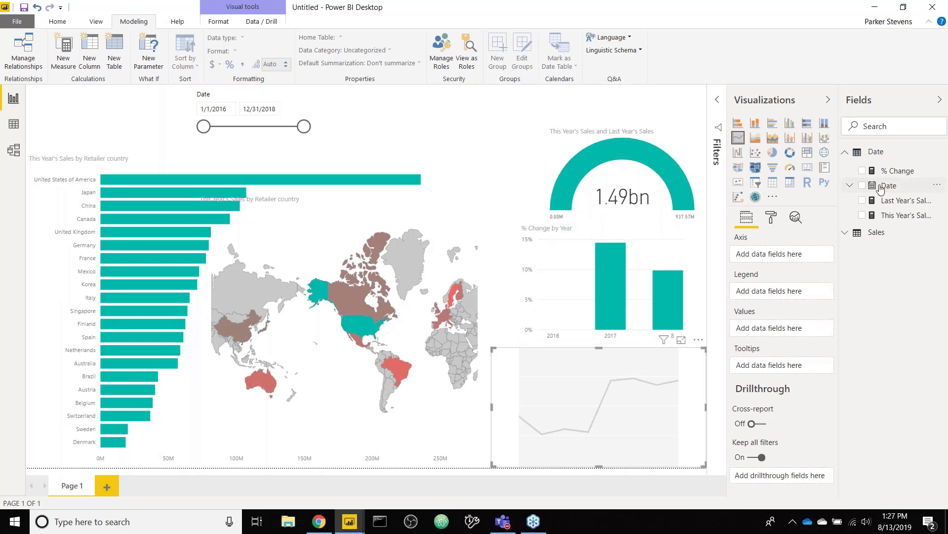
- Plot This Year's Sales against Date in the new line chart, using the plain Date field instead of the Date Hierarchy
left_click_drag(894, 189, 785, 255)
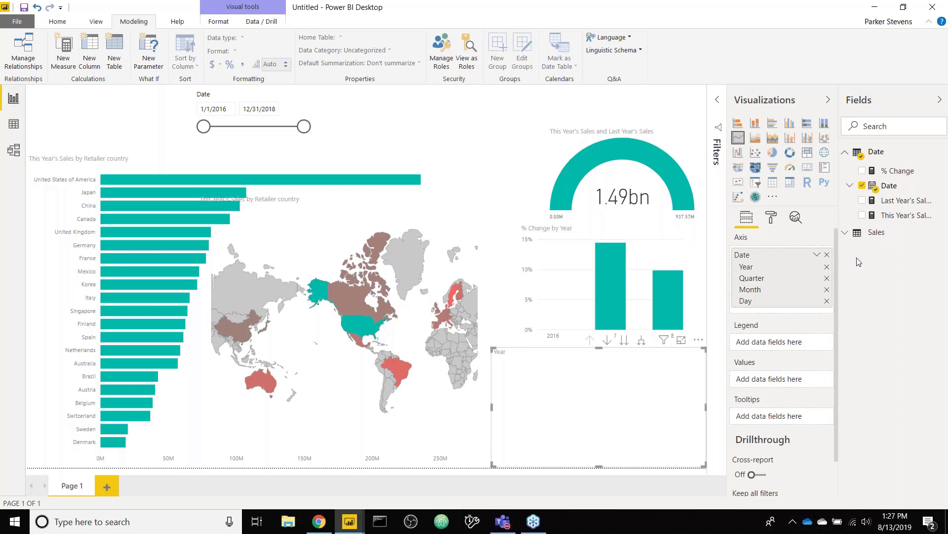
left_click(817, 255)
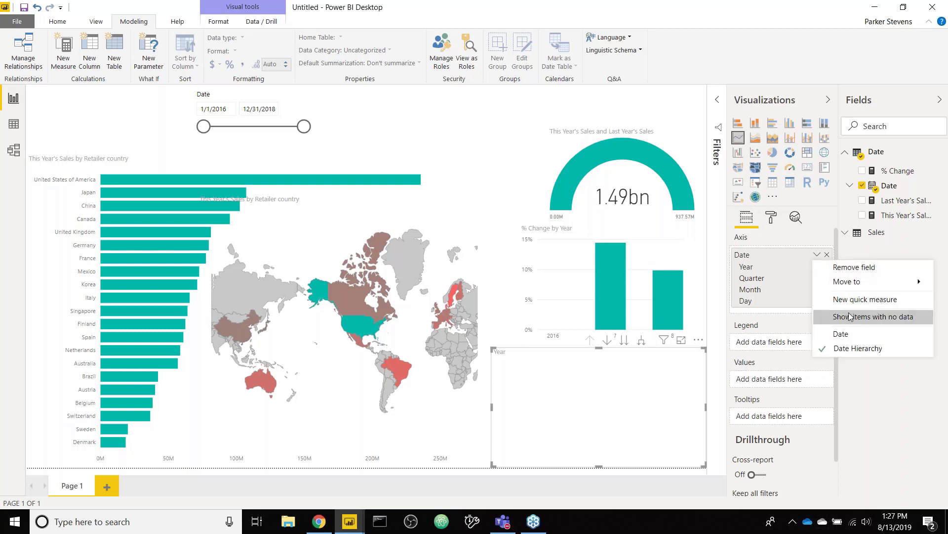
left_click(855, 333)
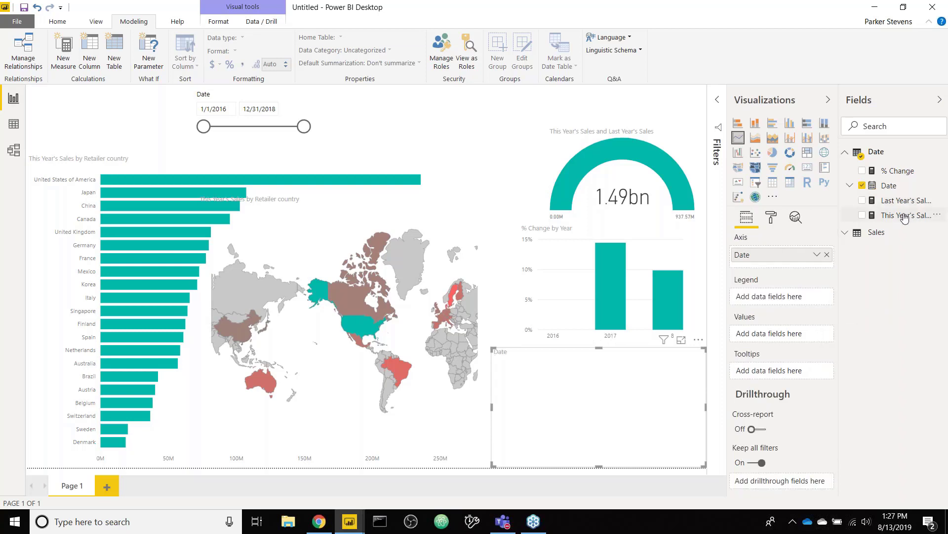
left_click_drag(905, 215, 766, 336)
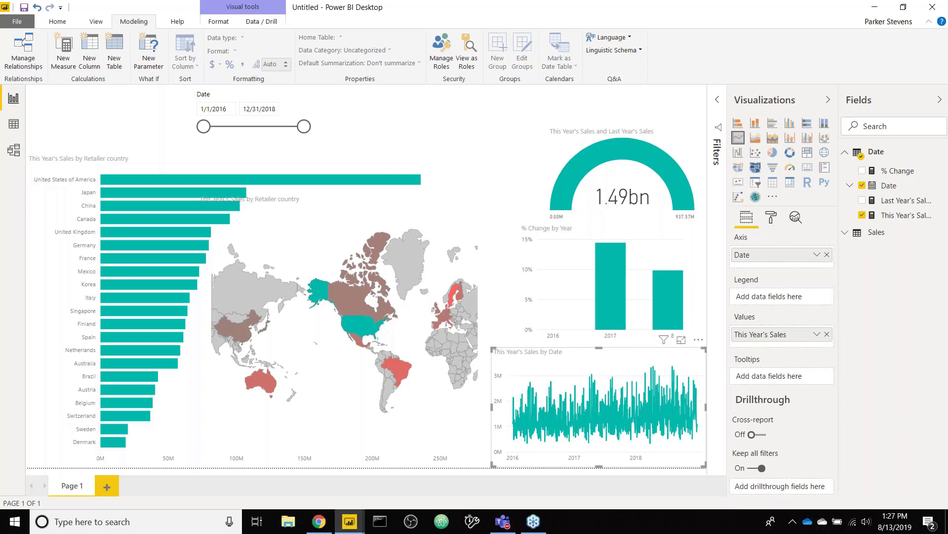
- Set the Date slicer's start to 5/25/2018 and review the format options of the sales-by-date line chart
left_click_drag(204, 127, 285, 129)
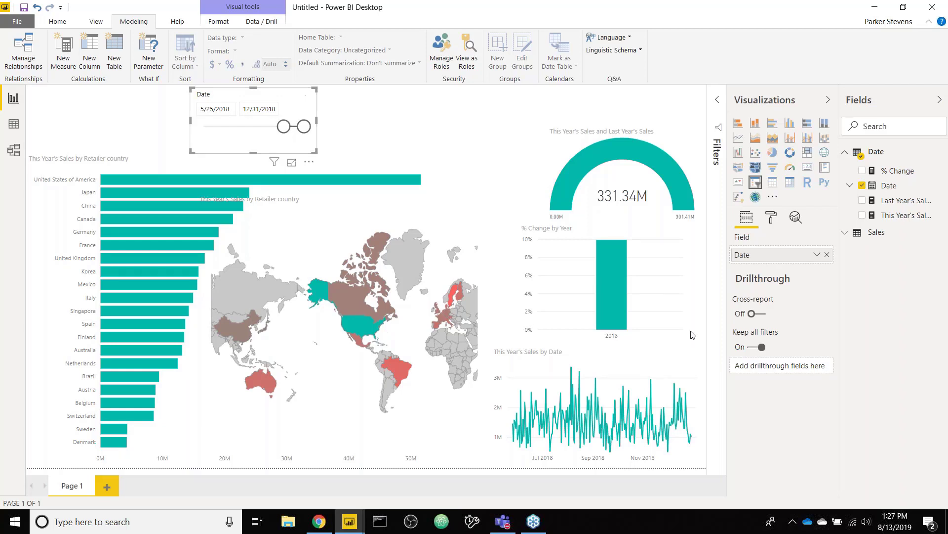
left_click(651, 363)
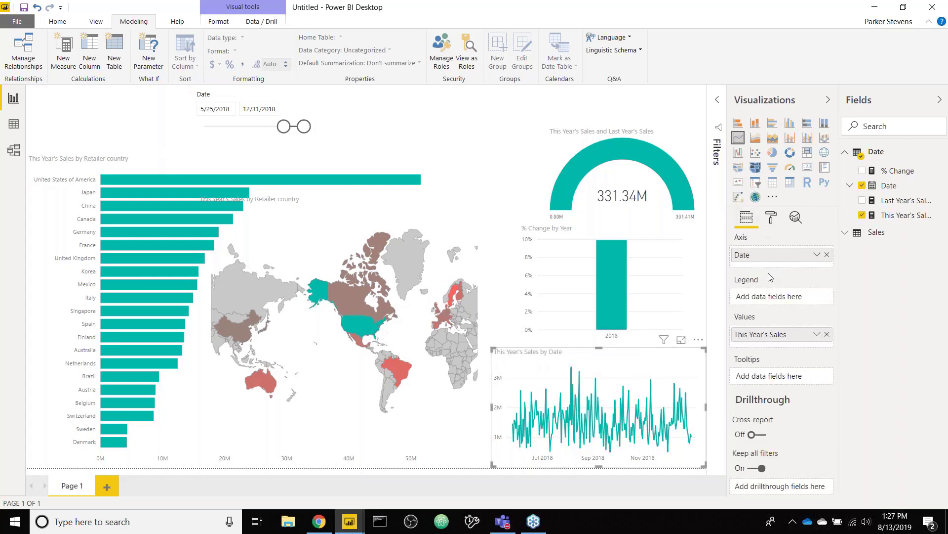
left_click(773, 221)
scroll(774, 324, "down", 2)
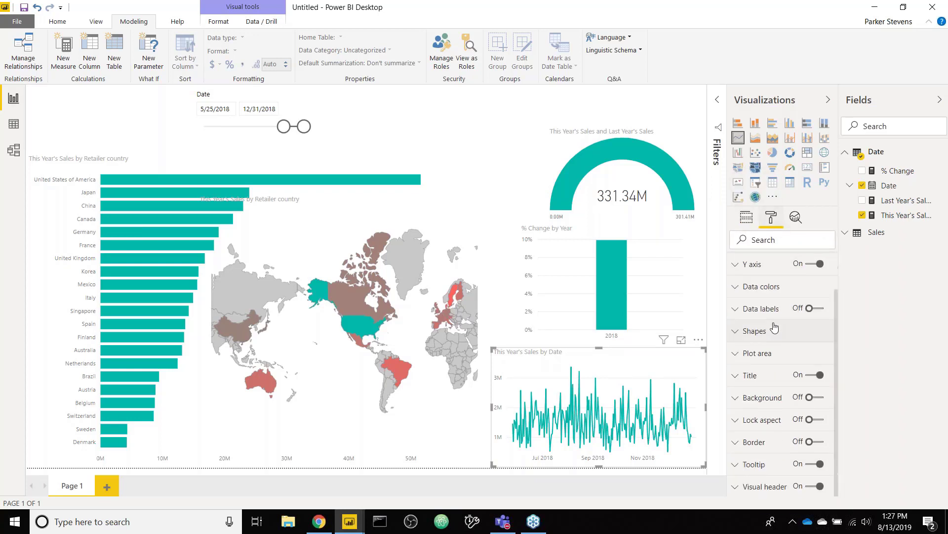
scroll(773, 327, "up", 2)
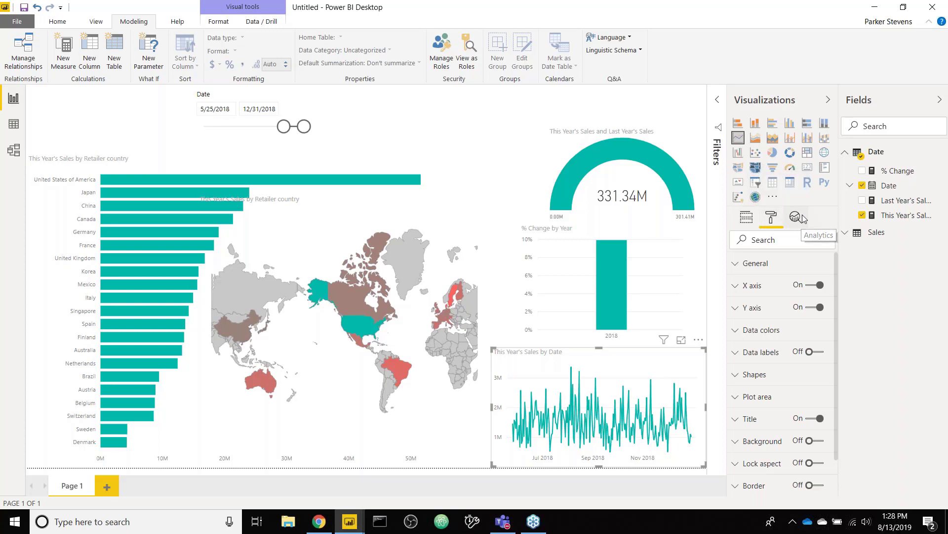
- Add a forecast to the This Year's Sales by Date line chart
left_click(803, 219)
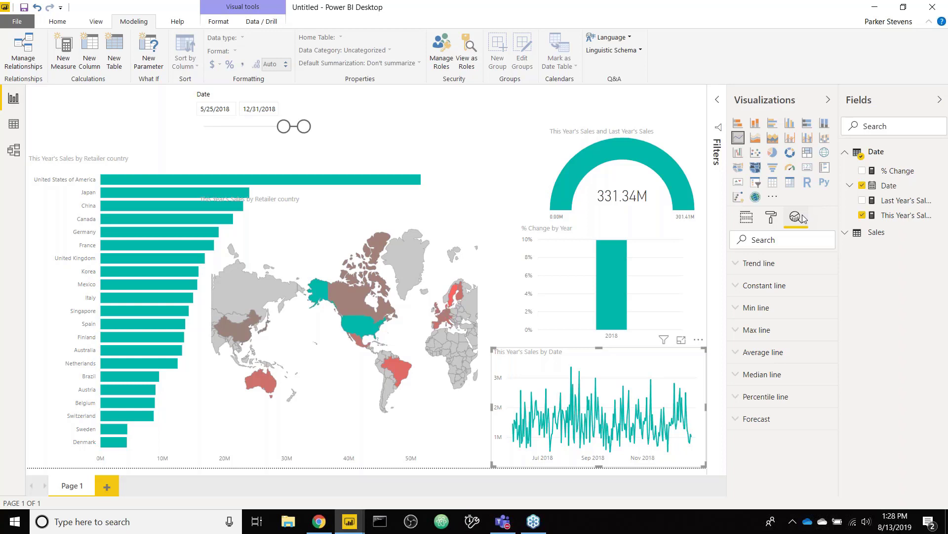
left_click(756, 418)
left_click(751, 272)
mouse_move(836, 332)
left_mouse_down()
mouse_move(836, 321)
mouse_move(836, 338)
left_mouse_up()
- Set the forecast length to 30 points, leave the confidence interval at 95%, apply it and inspect the forecast values
left_click(755, 302)
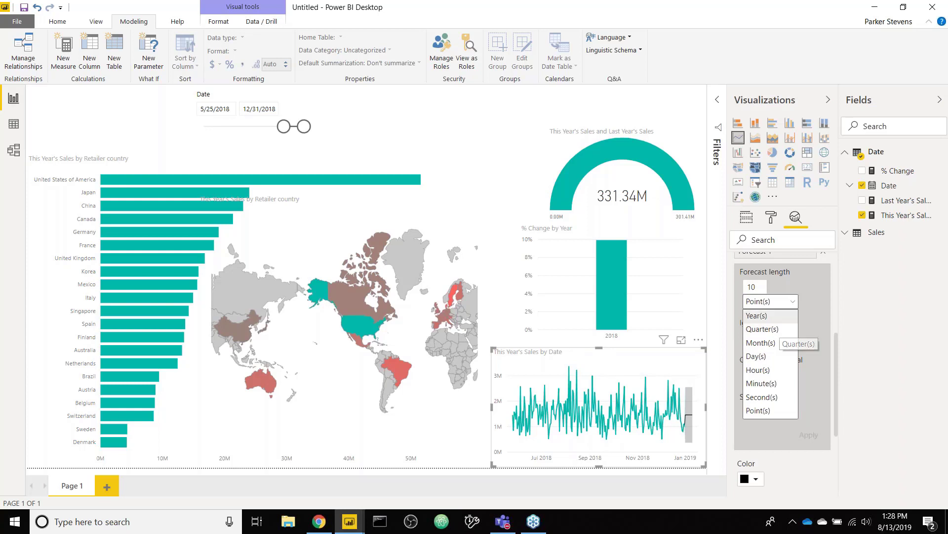
double_click(755, 286)
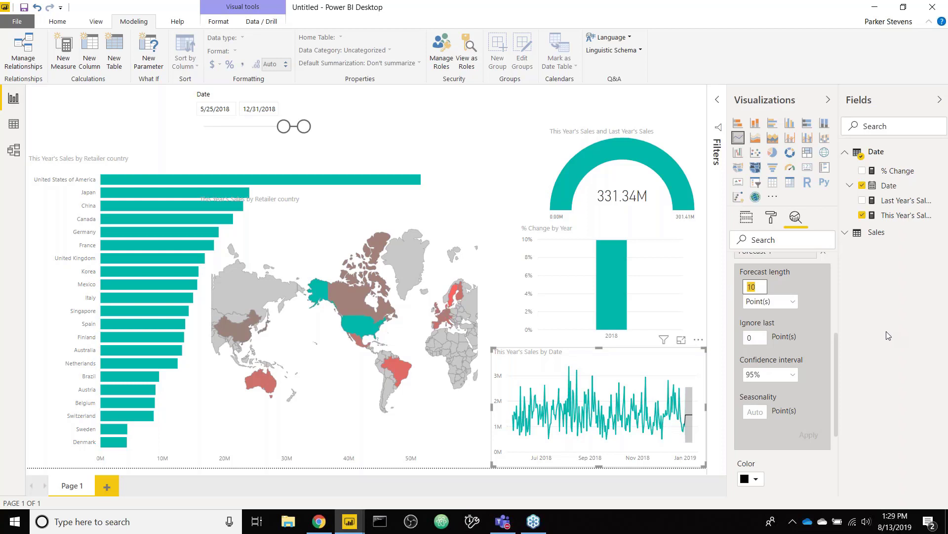
type("30")
left_click(768, 378)
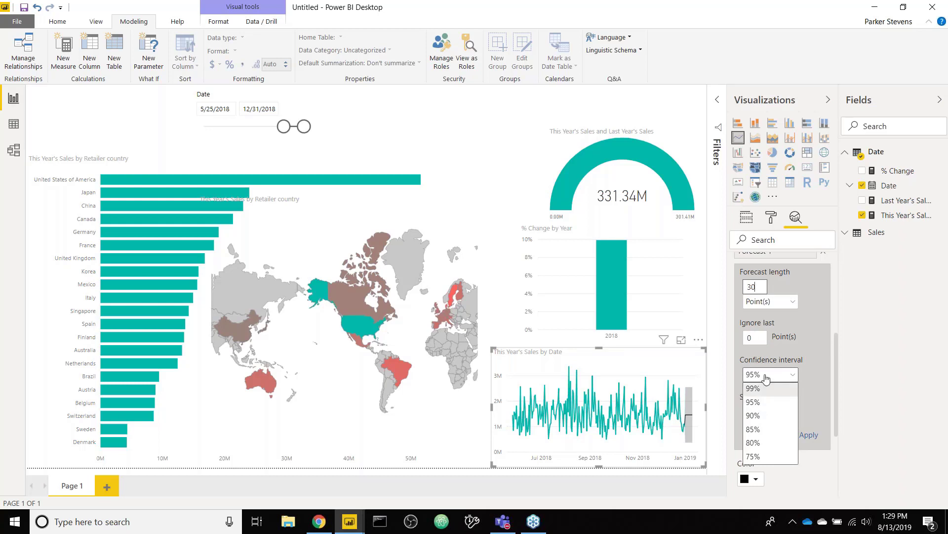
left_click(807, 392)
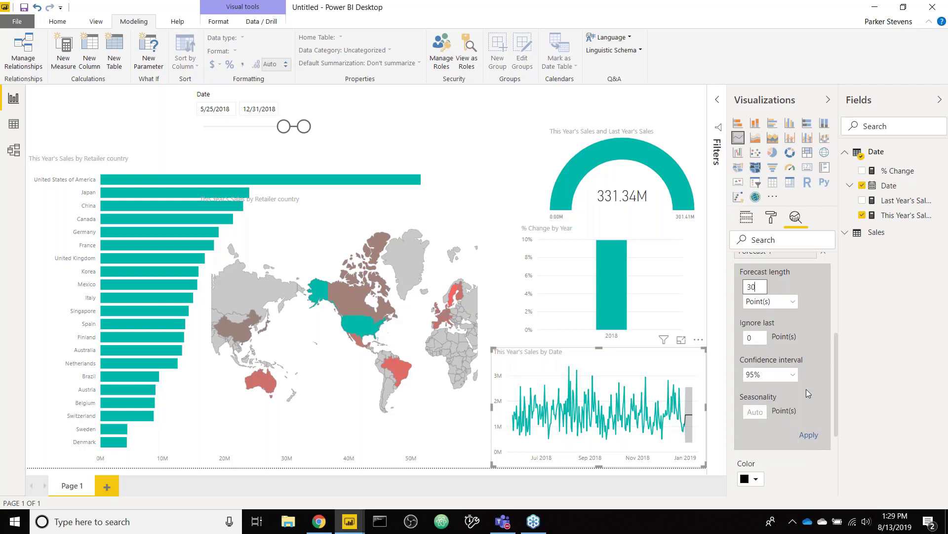
left_click(809, 435)
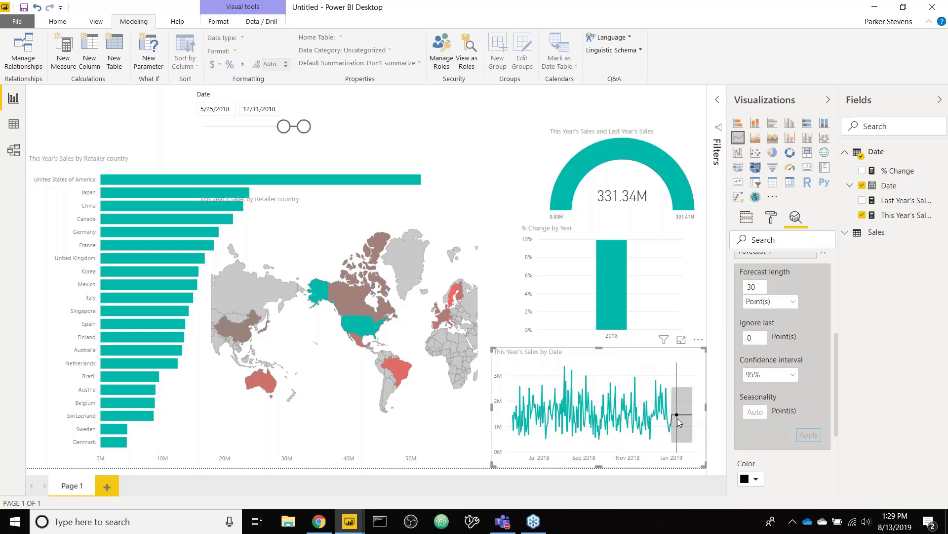
mouse_move(684, 420)
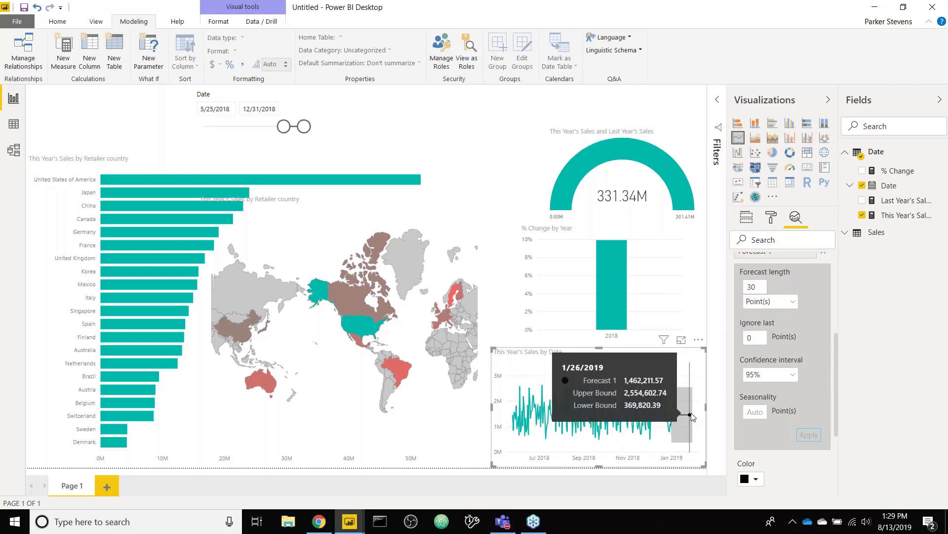
- Set the forecast's seasonality to 30 points and apply it
left_click(757, 412)
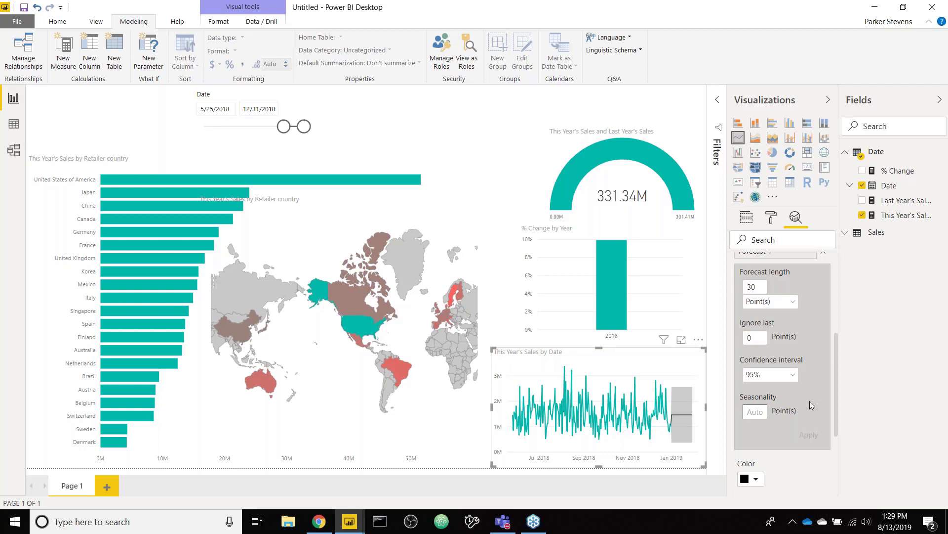
left_click(764, 410)
left_click(753, 412)
type("30")
left_click(815, 437)
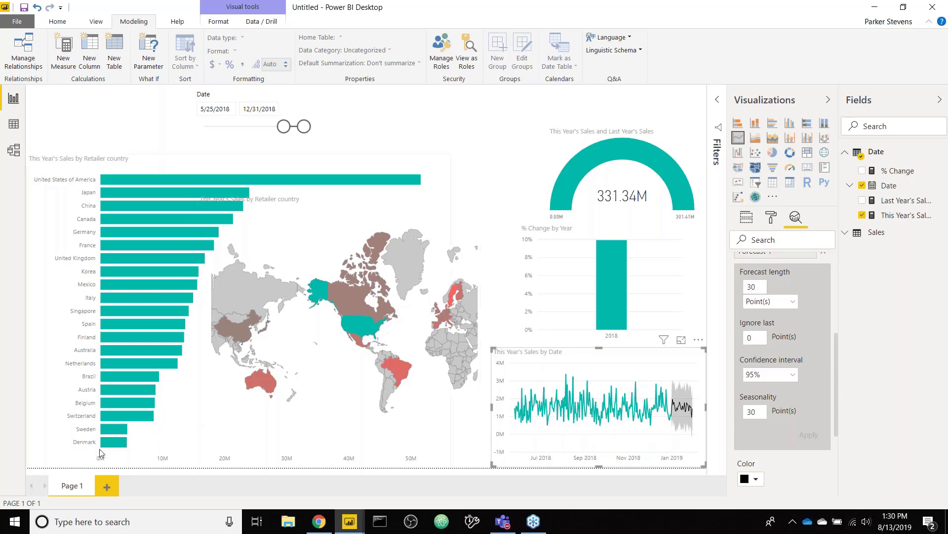
- Paste a copy of the forecast line chart onto a new report page, enlarge it and center it across the page
left_click(101, 488)
key("ctrl+v")
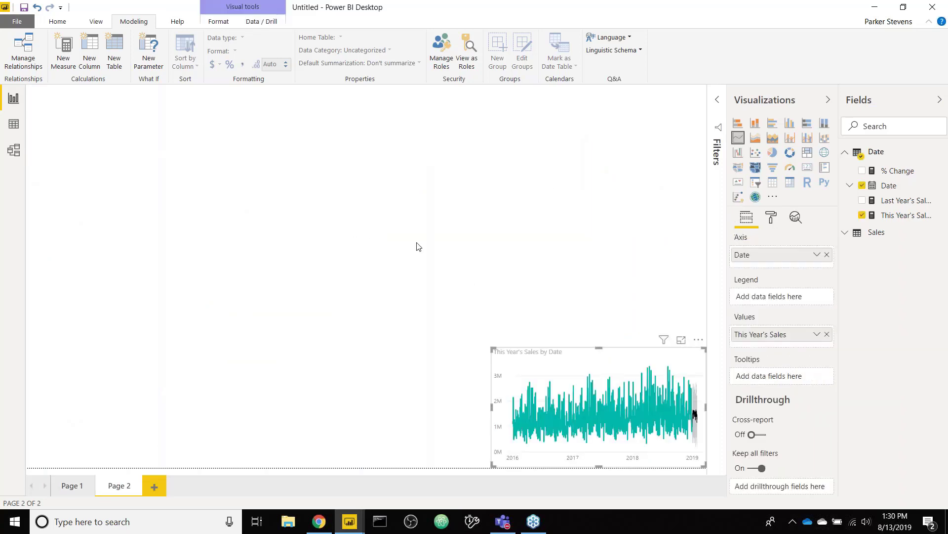
left_click_drag(490, 347, 198, 195)
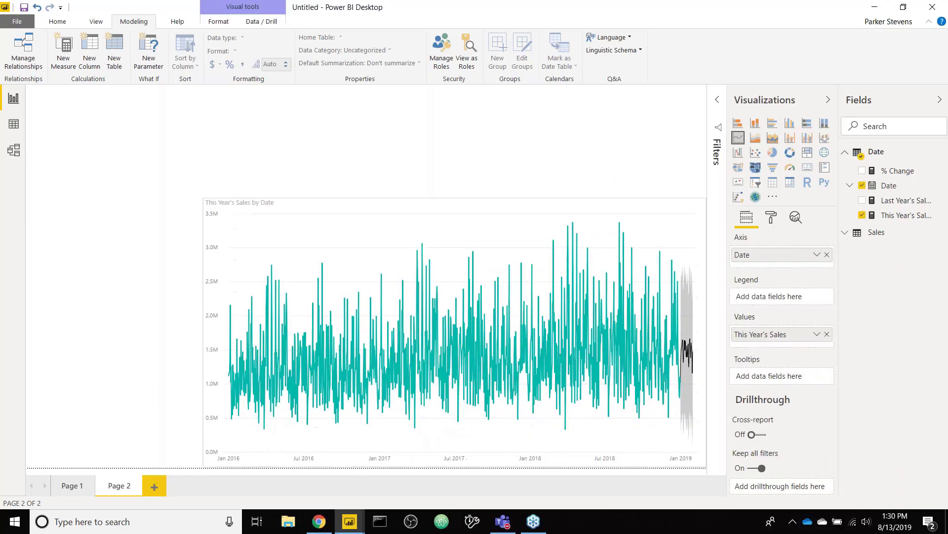
left_click_drag(372, 227, 313, 215)
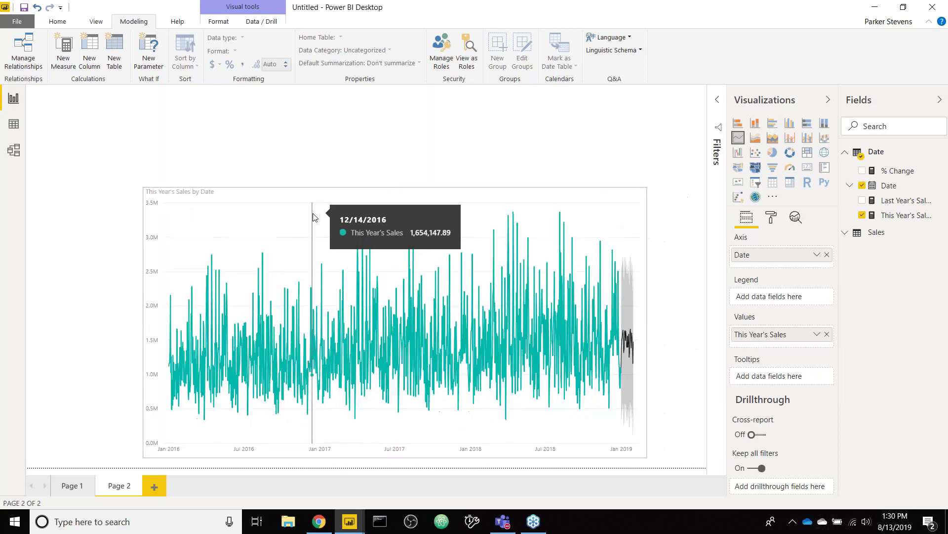
- Copy the Date slicer from Page 1 onto Page 2 without keeping the two slicers in sync
left_click(75, 485)
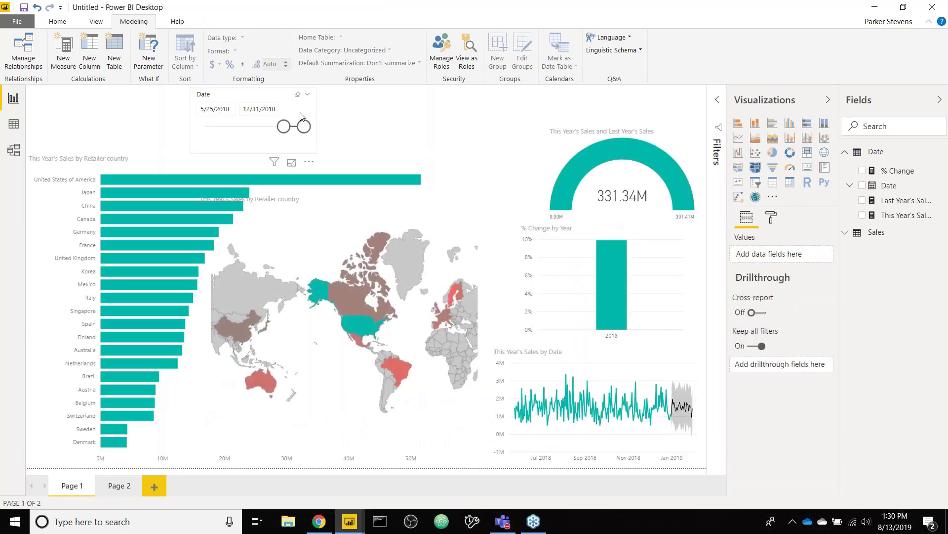
left_click(300, 115)
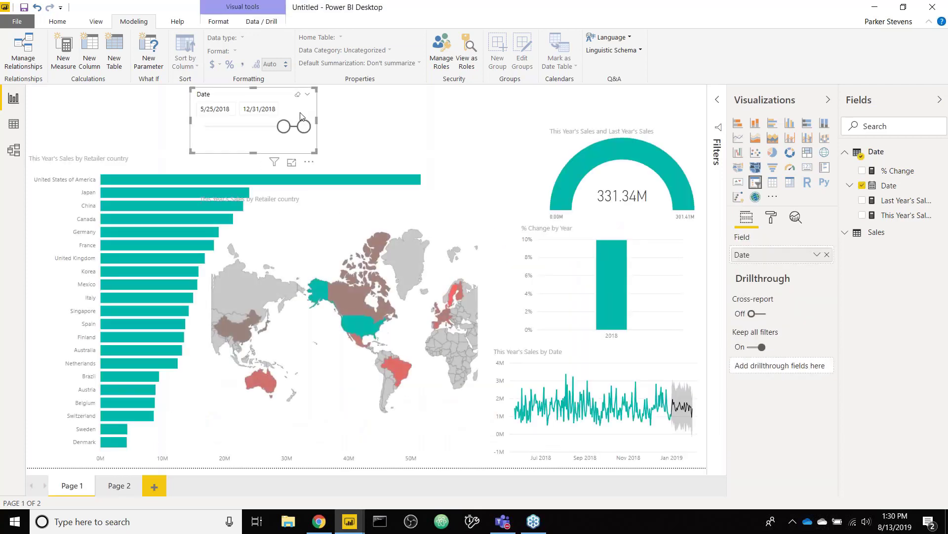
left_click(119, 485)
key("ctrl+v")
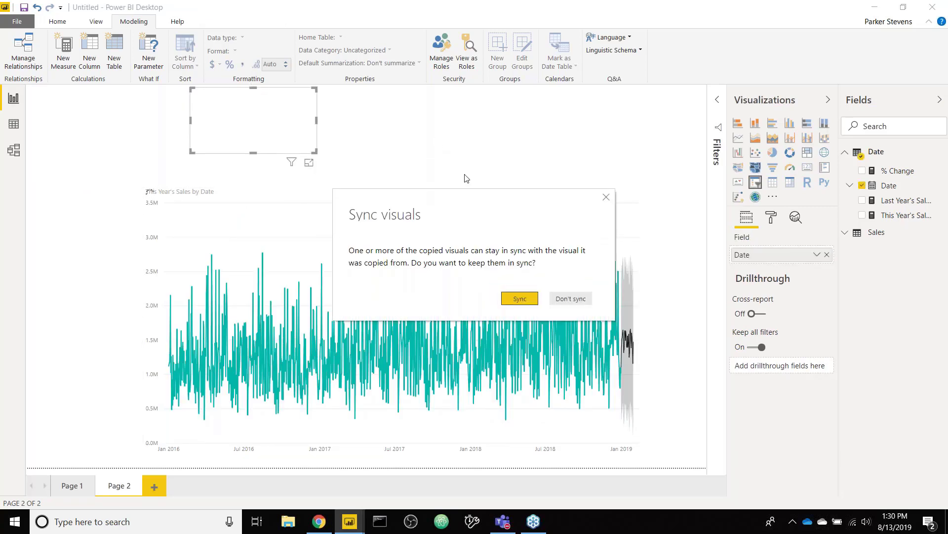
left_click(570, 299)
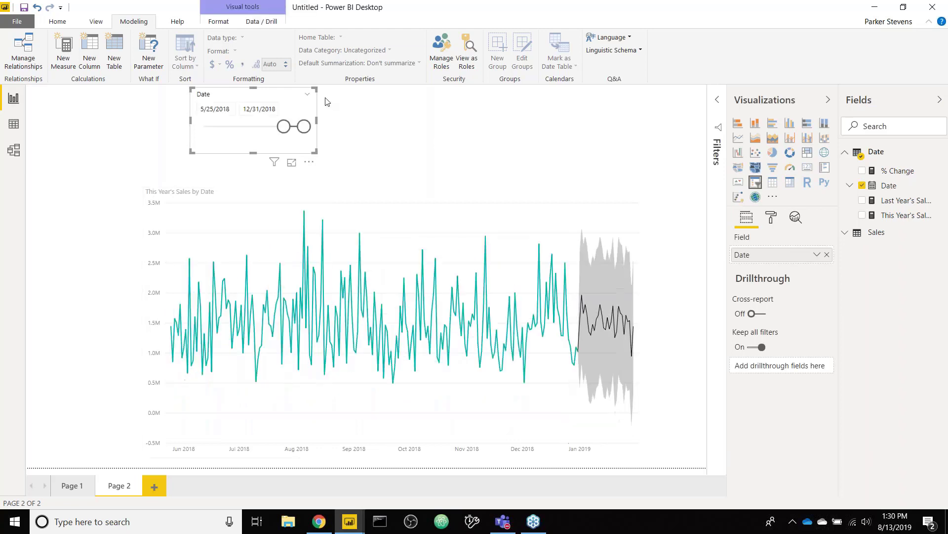
- Center the Date slicer above the line chart, enlarge it, and shift the chart slightly to the left
left_click_drag(297, 101, 410, 110)
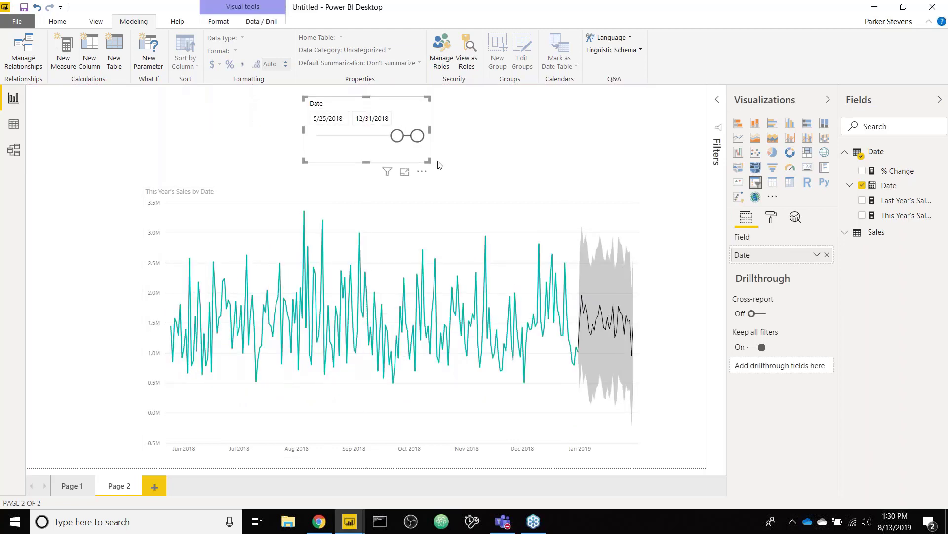
left_click(467, 172)
left_click_drag(465, 169, 478, 171)
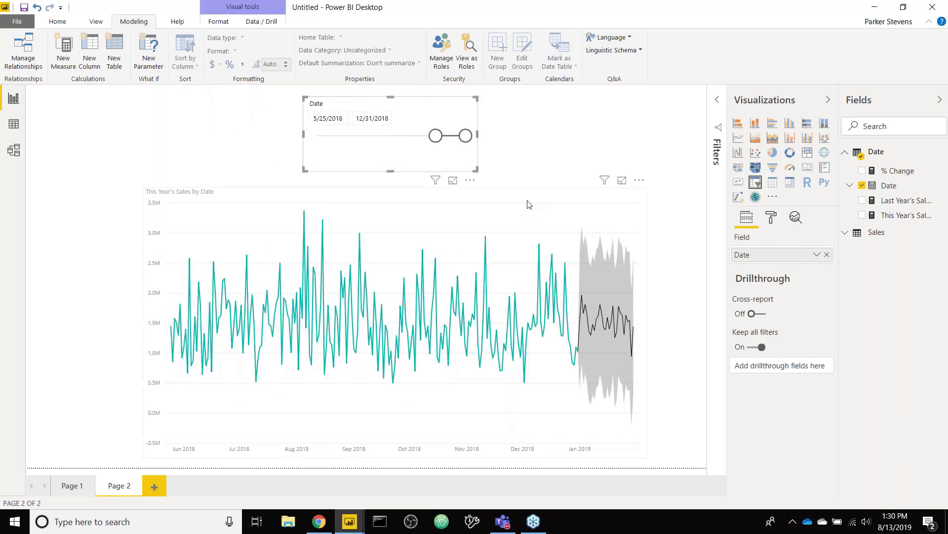
left_click_drag(528, 199, 523, 203)
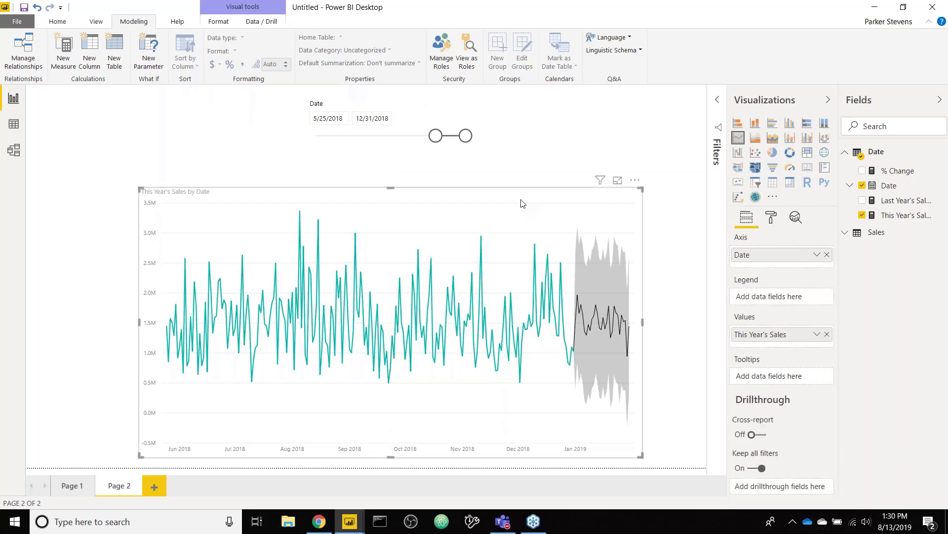
- Change the color of the line chart's forecast from black to the red theme color
left_click(795, 217)
scroll(783, 370, "down", 10)
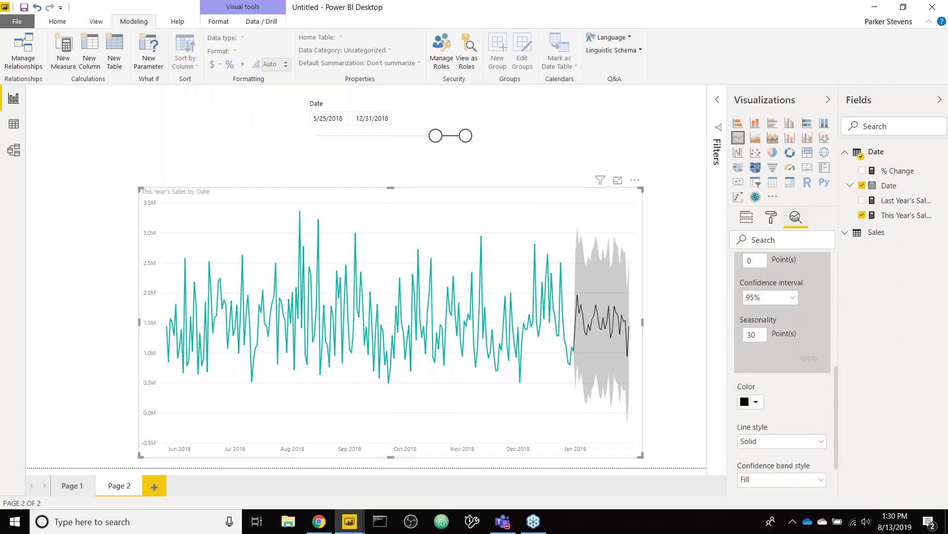
scroll(756, 353, "down", 1)
left_click(755, 352)
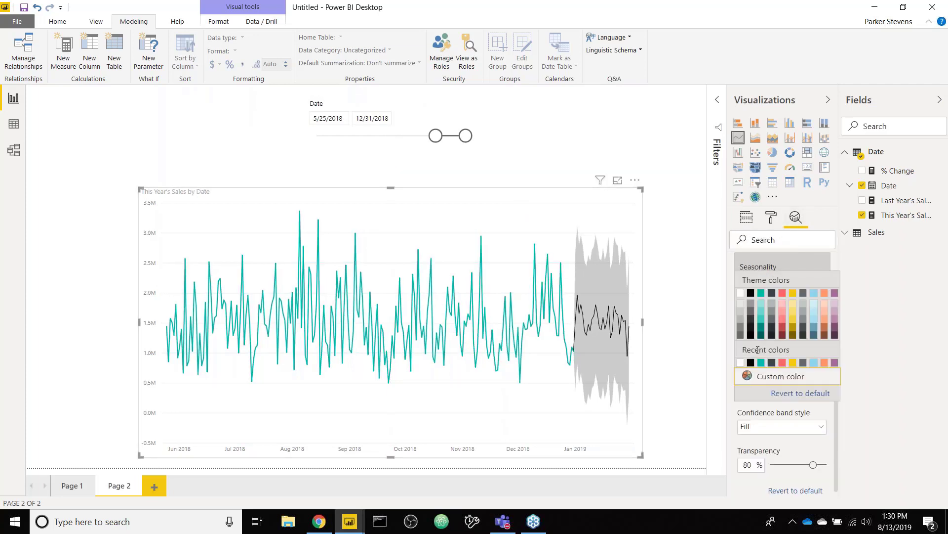
left_click(782, 293)
scroll(798, 333, "up", 3)
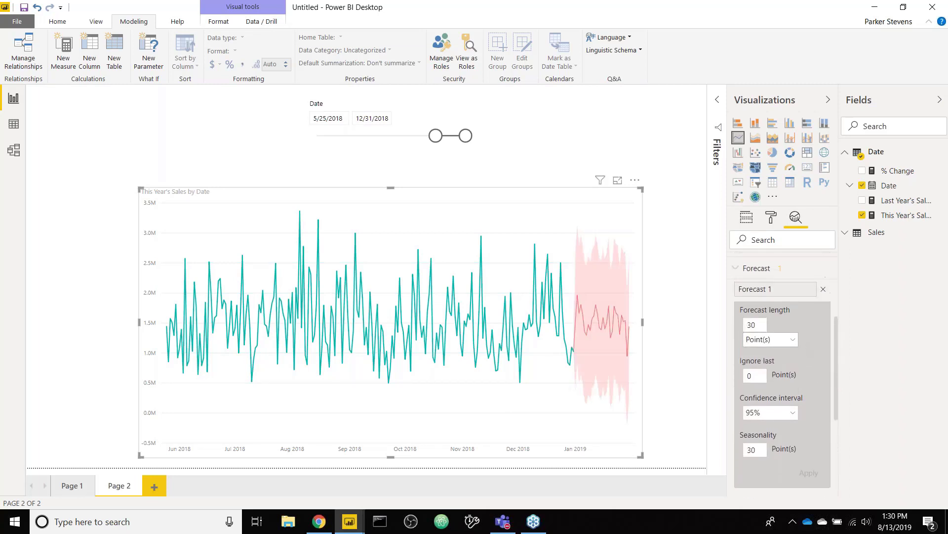
- Extend the Date slicer's range back to a start date of 1/1/2016
left_click_drag(435, 135, 362, 135)
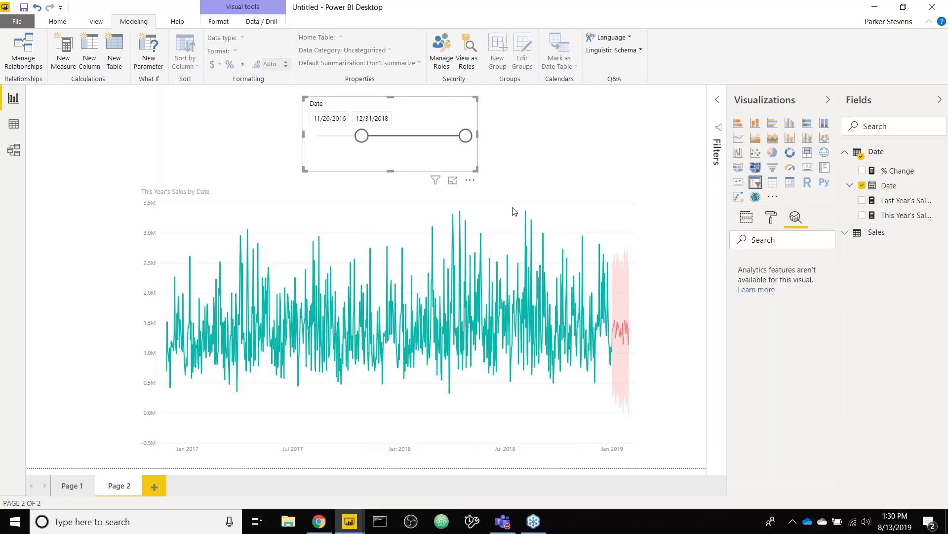
left_click(581, 202)
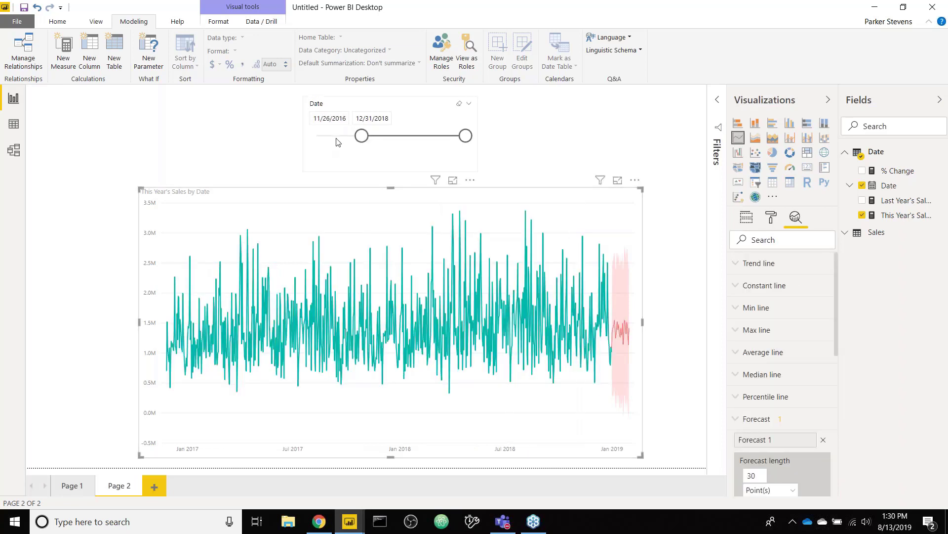
left_click_drag(362, 136, 316, 135)
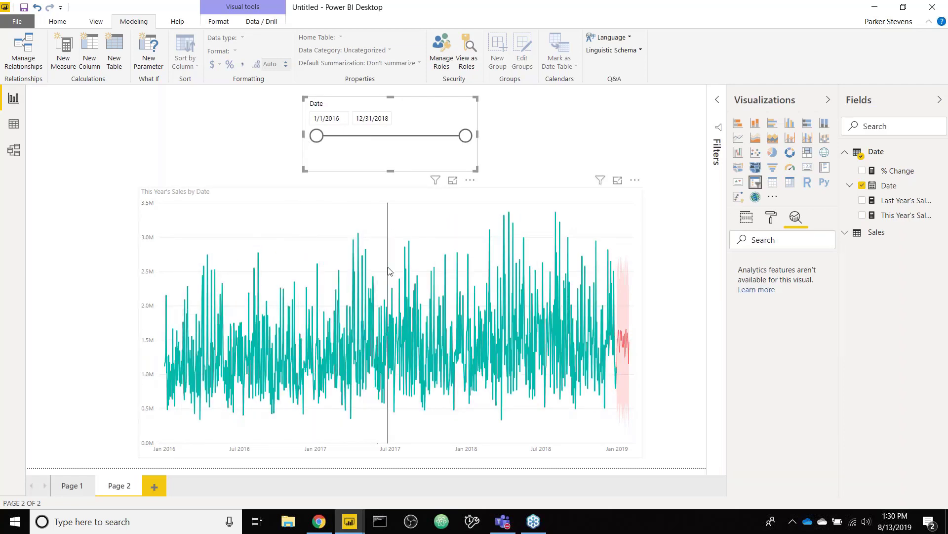
mouse_move(389, 271)
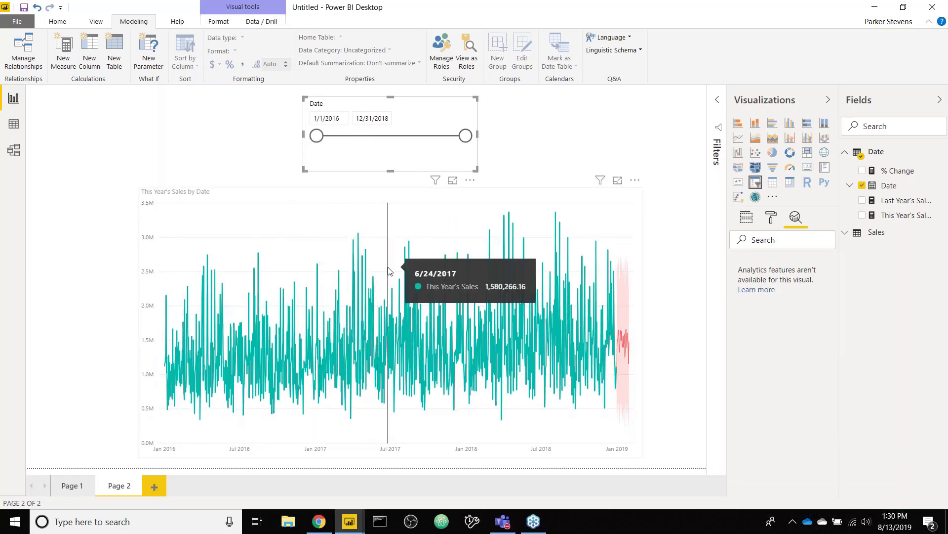
- Set the line chart forecast's seasonality to 365 points and apply it
left_click(611, 214)
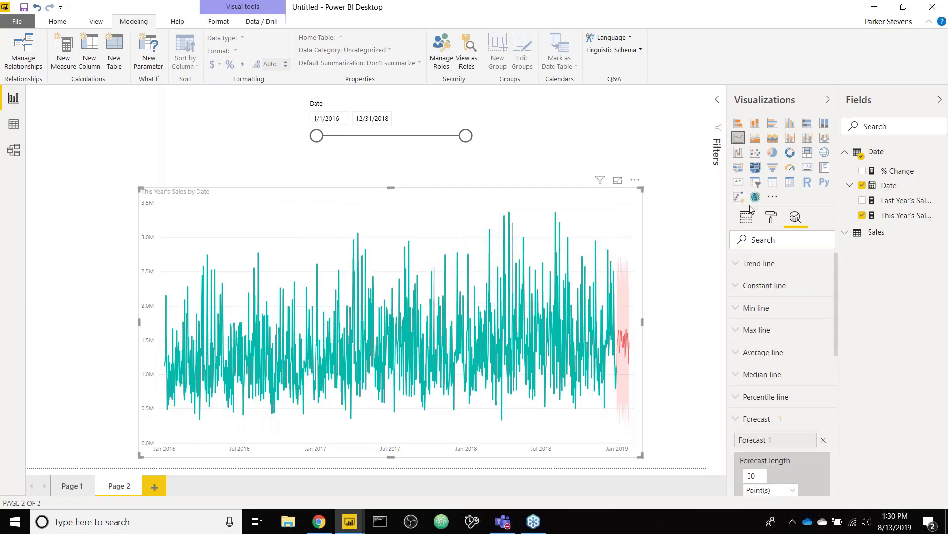
scroll(787, 345, "down", 5)
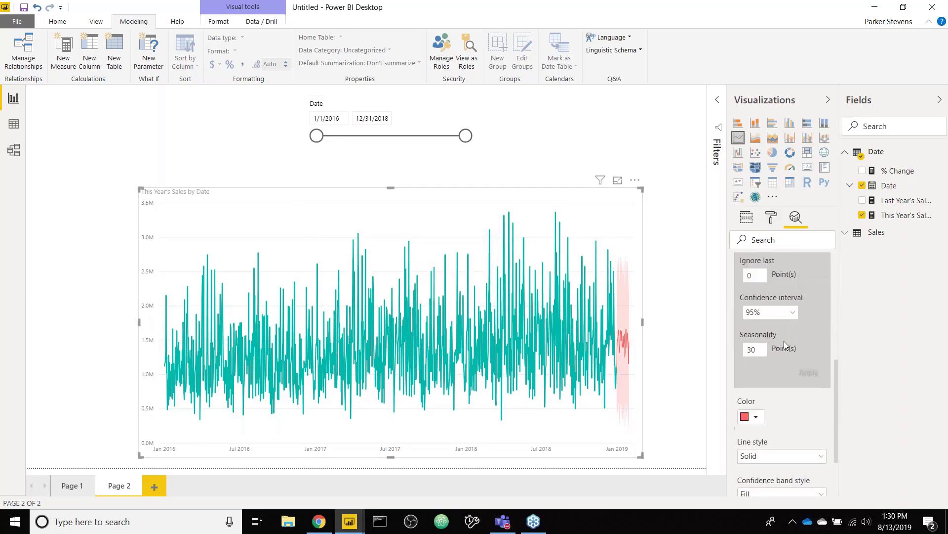
double_click(761, 349)
type("365")
left_click(811, 374)
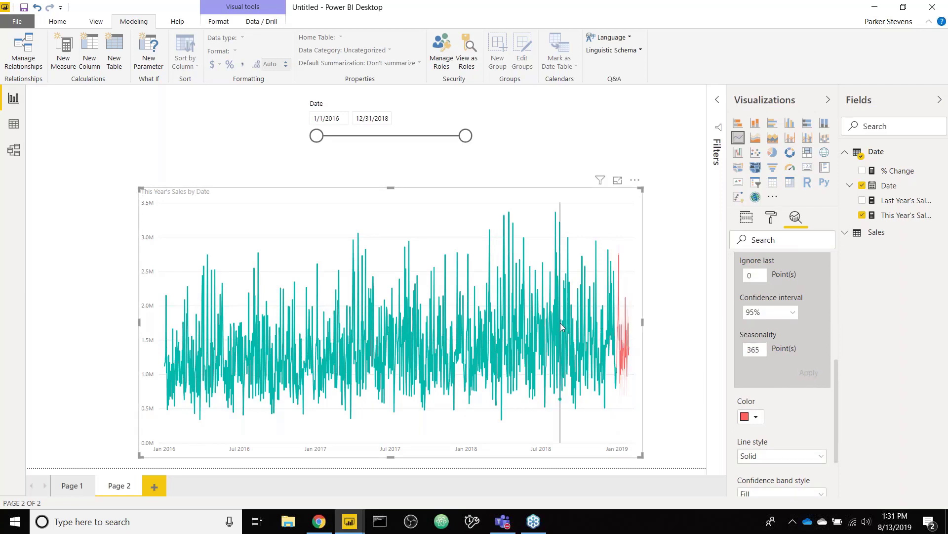
mouse_move(634, 382)
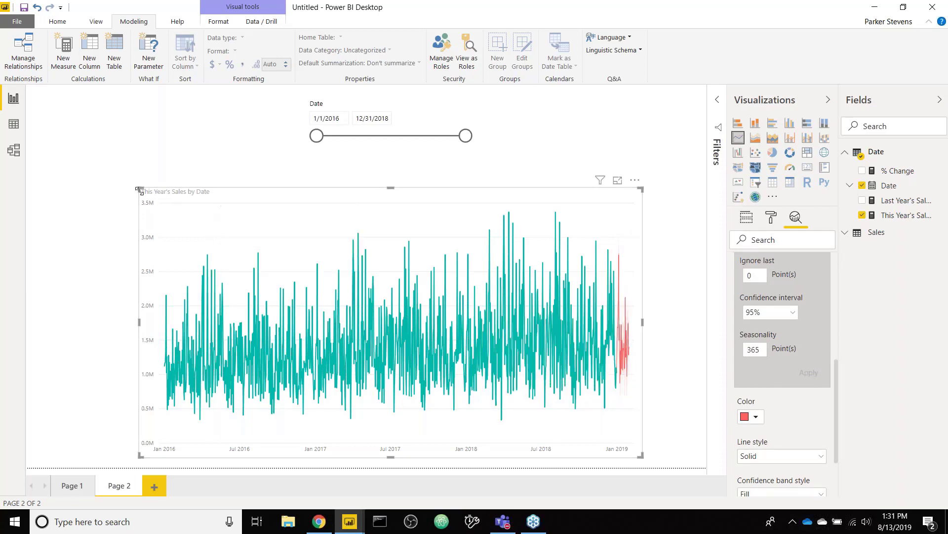
- Enlarge the line chart from its upper-left corner, then set its forecast length to 90 points and apply it
left_click_drag(140, 189, 119, 163)
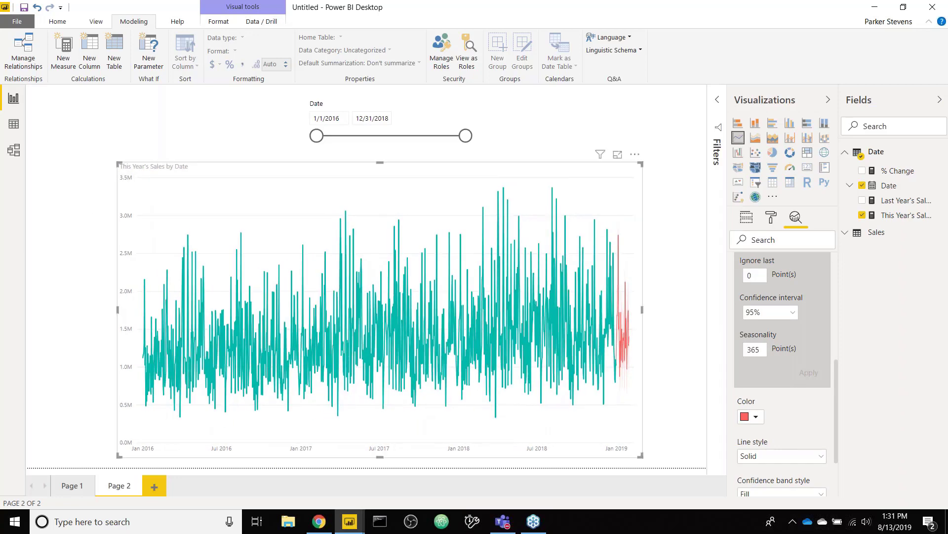
scroll(763, 279, "up", 1)
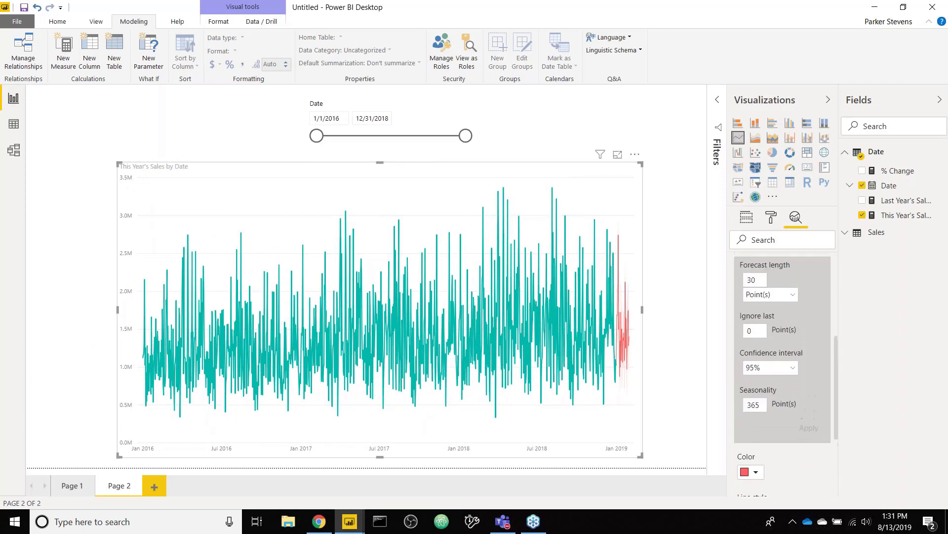
scroll(762, 279, "up", 1)
double_click(751, 315)
type("90")
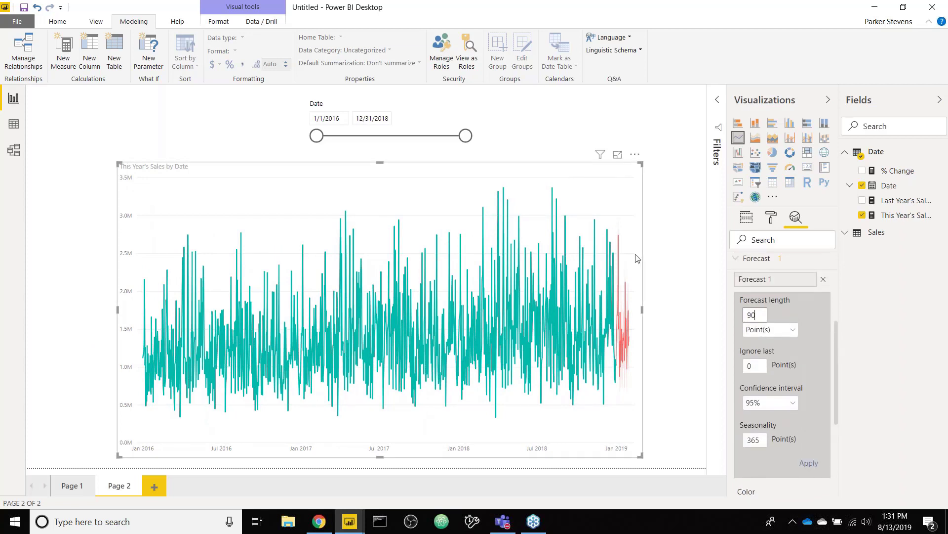
left_click(810, 464)
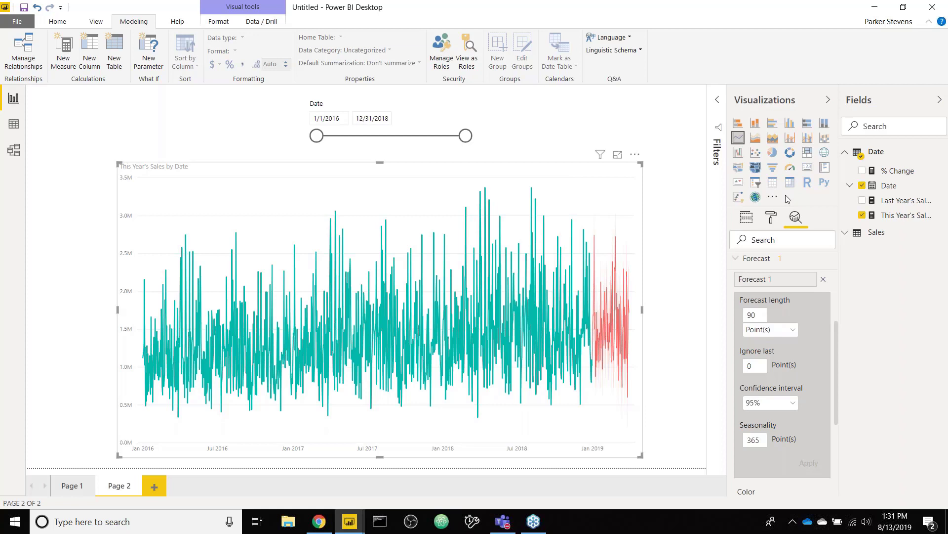
- Open the custom visuals marketplace and browse the suggested visuals
left_click(773, 196)
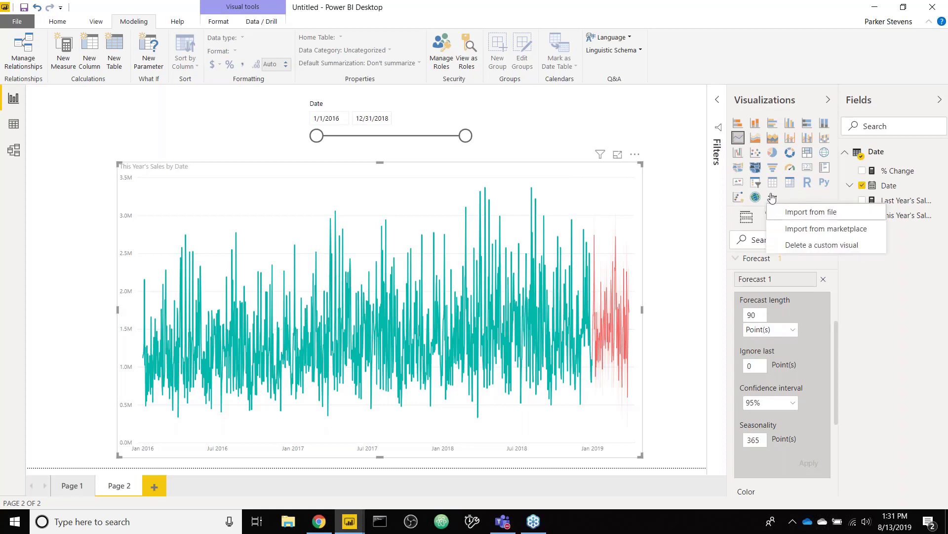
left_click(820, 230)
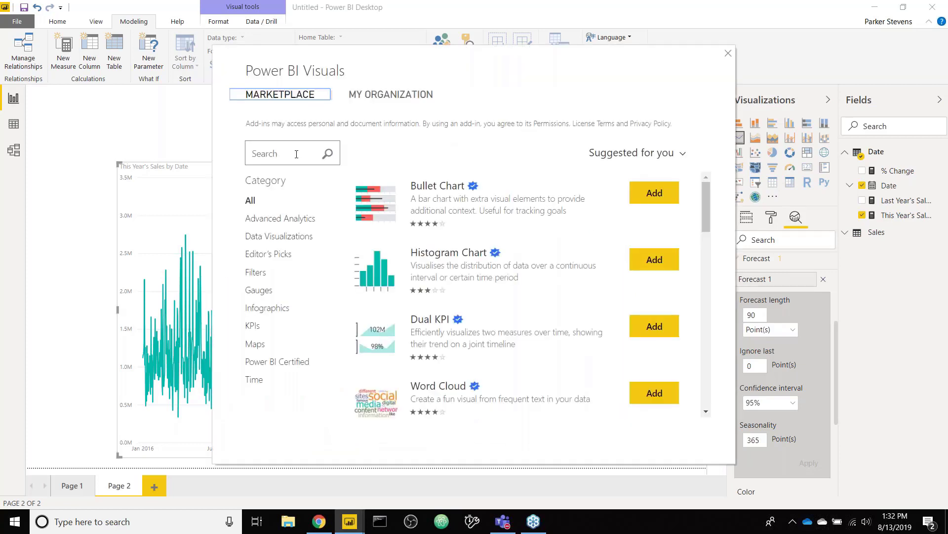
scroll(535, 281, "down", 10)
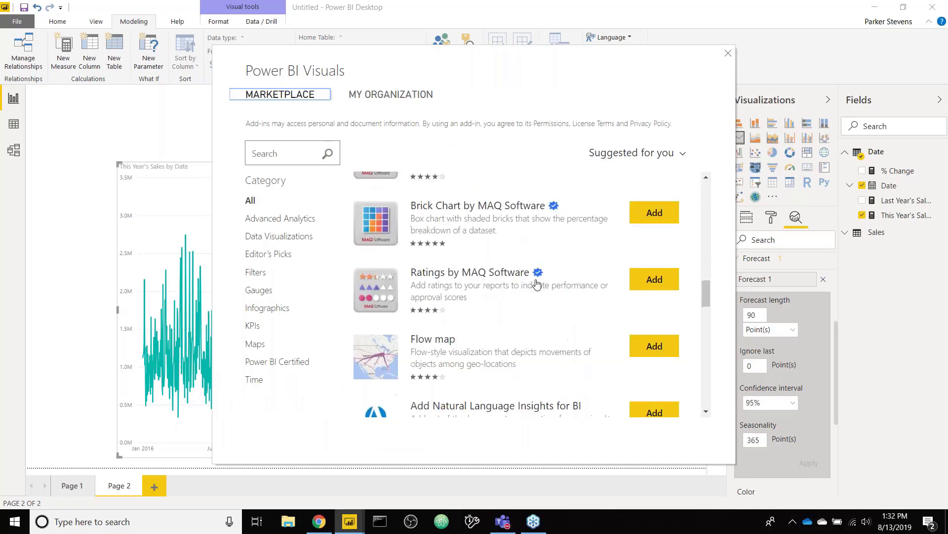
scroll(537, 283, "up", 10)
scroll(522, 273, "down", 8)
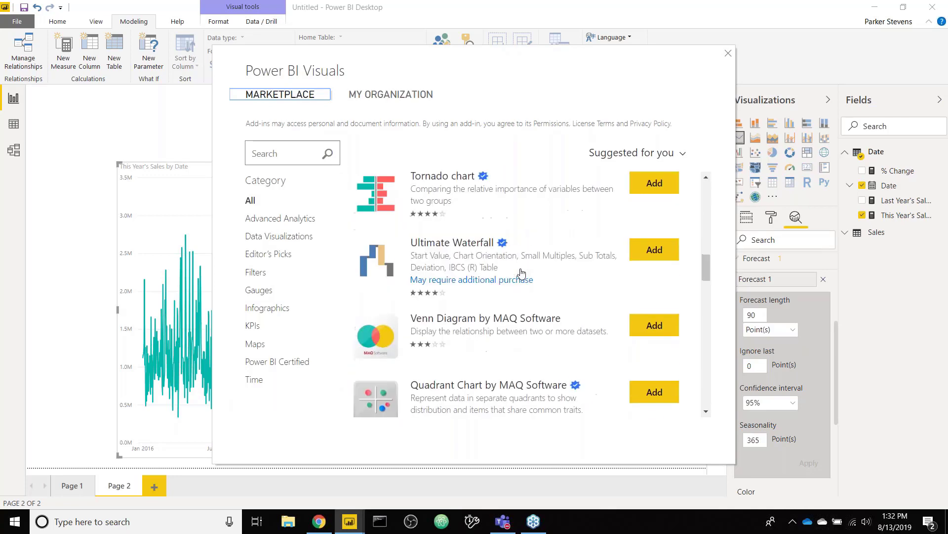
scroll(522, 273, "down", 5)
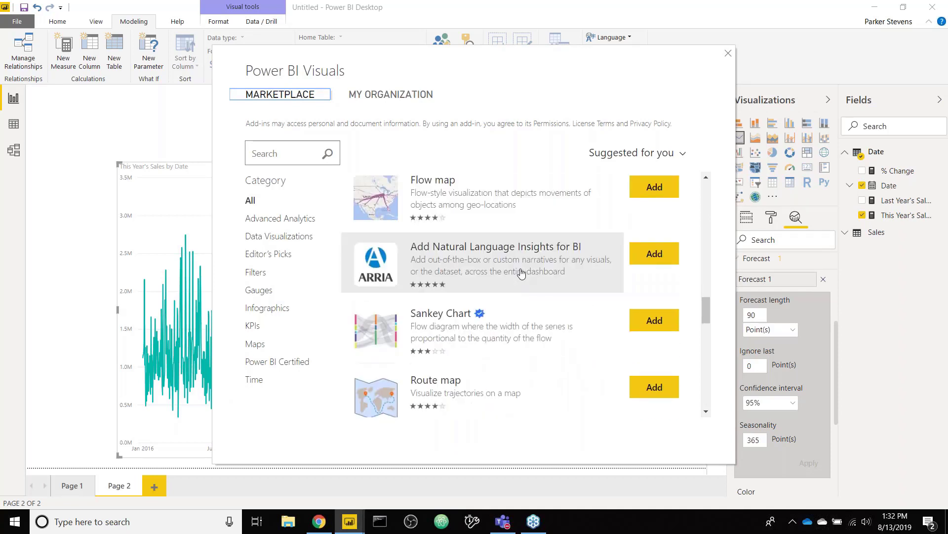
scroll(520, 271, "up", 13)
- Search the marketplace for "forecast" and look through the matching visuals
left_click(280, 154)
type("forecas")
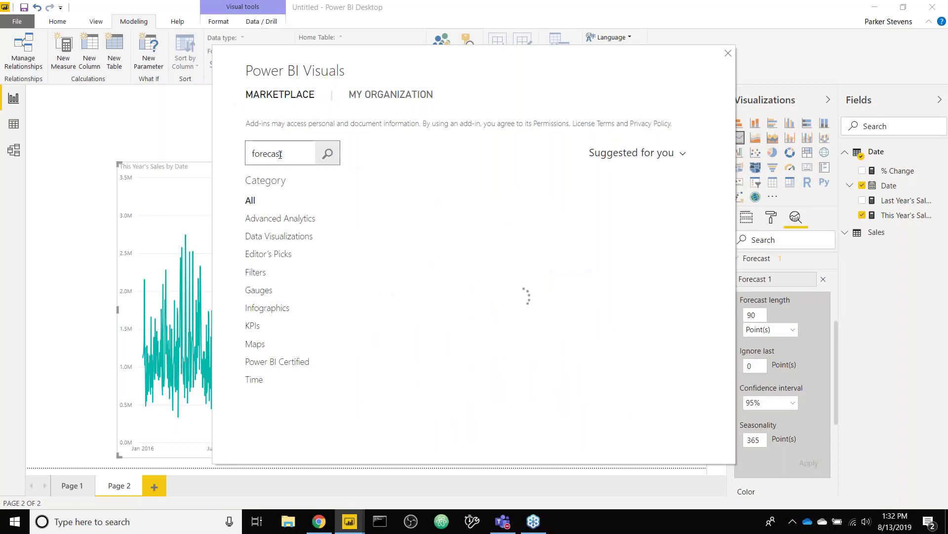
type("t")
scroll(563, 277, "down", 3)
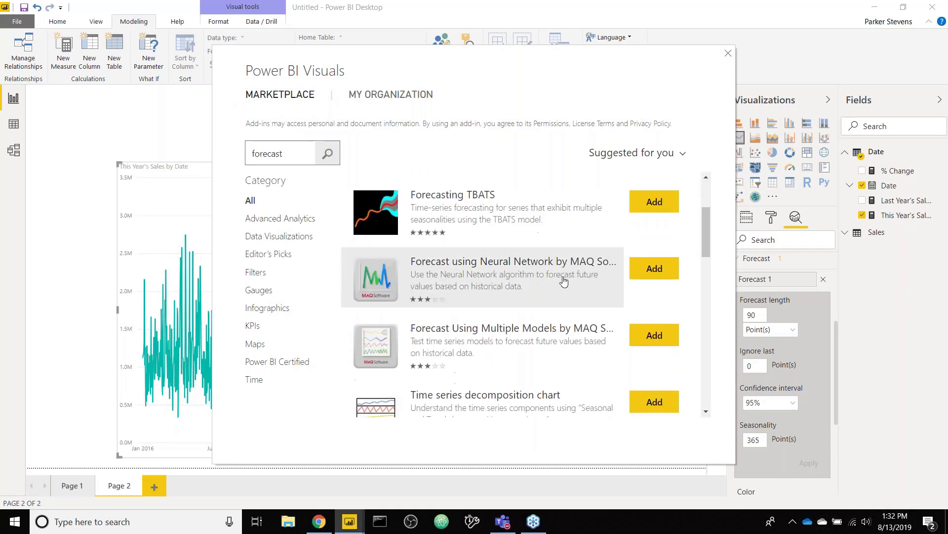
scroll(563, 281, "up", 3)
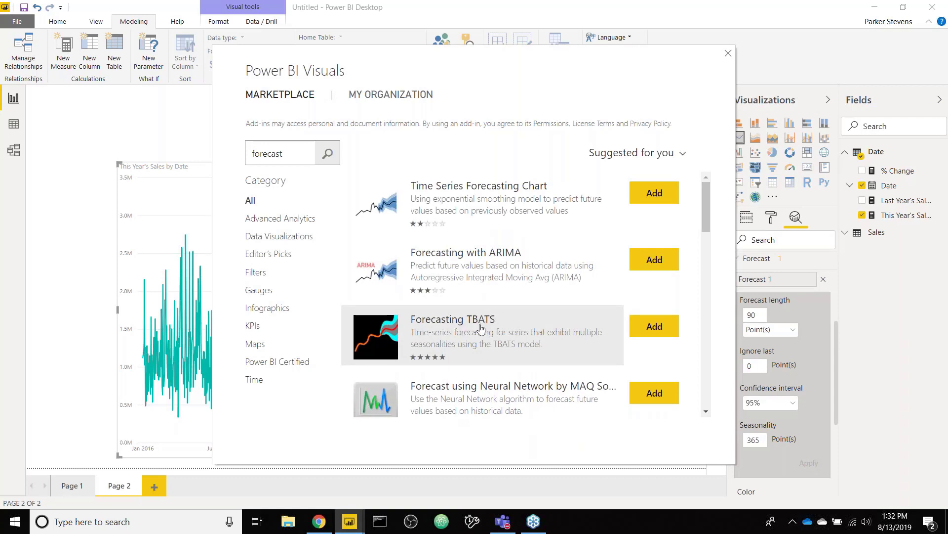
- Import the Forecasting TBATS custom visual into the report
left_click(587, 326)
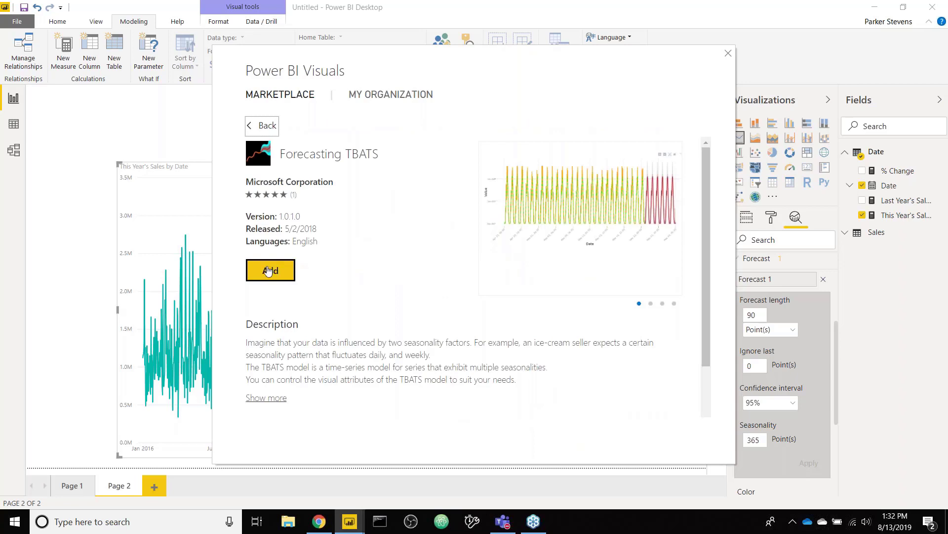
left_click(267, 271)
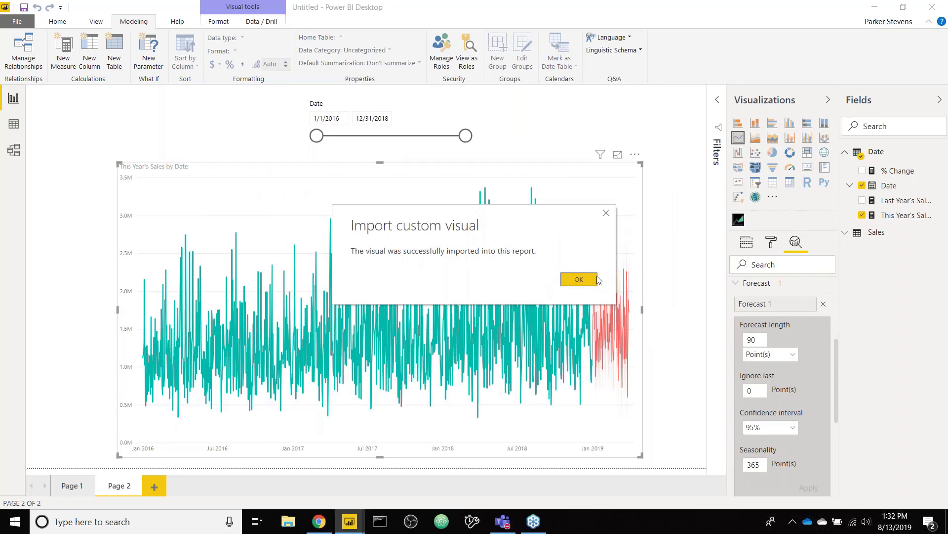
left_click(596, 280)
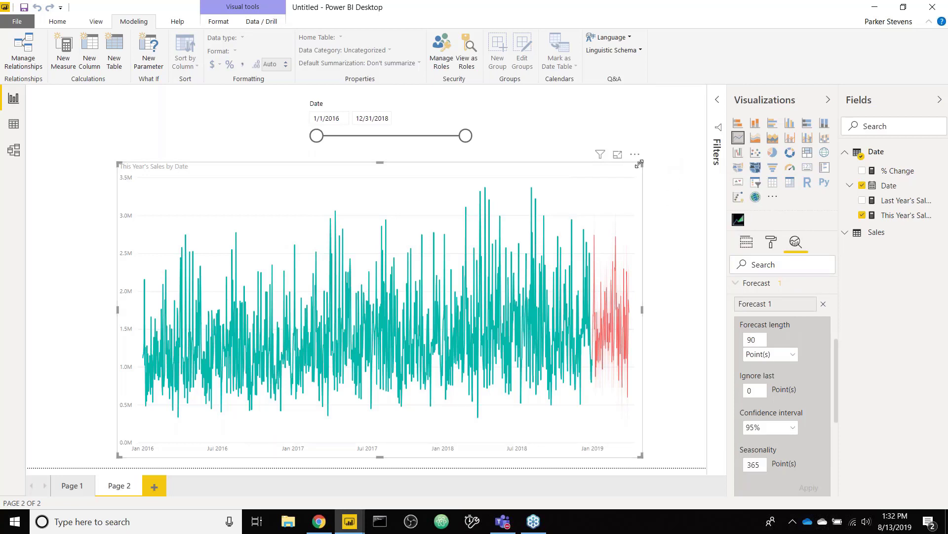
- Delete the line chart on Page 2, add the Forecasting TBATS visual in its place, and enable script visuals
key("Delete")
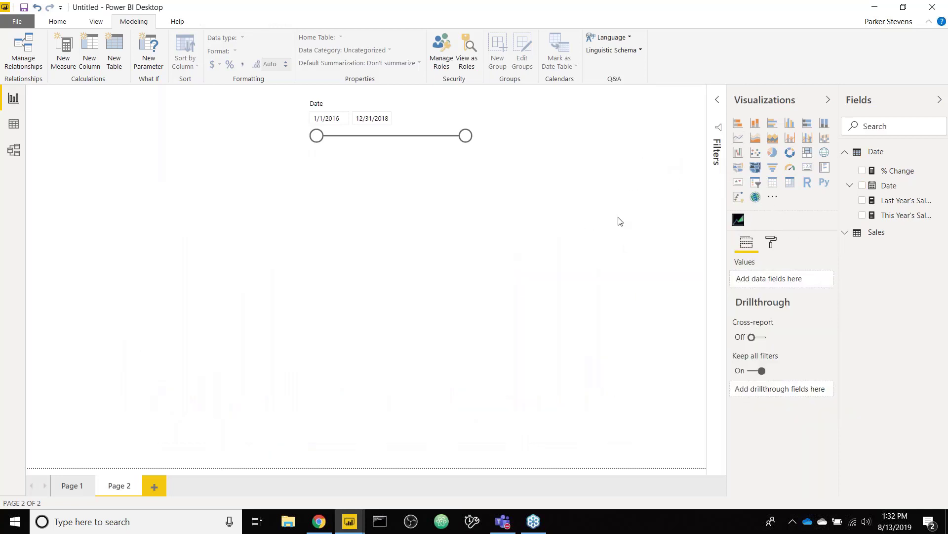
left_click(738, 221)
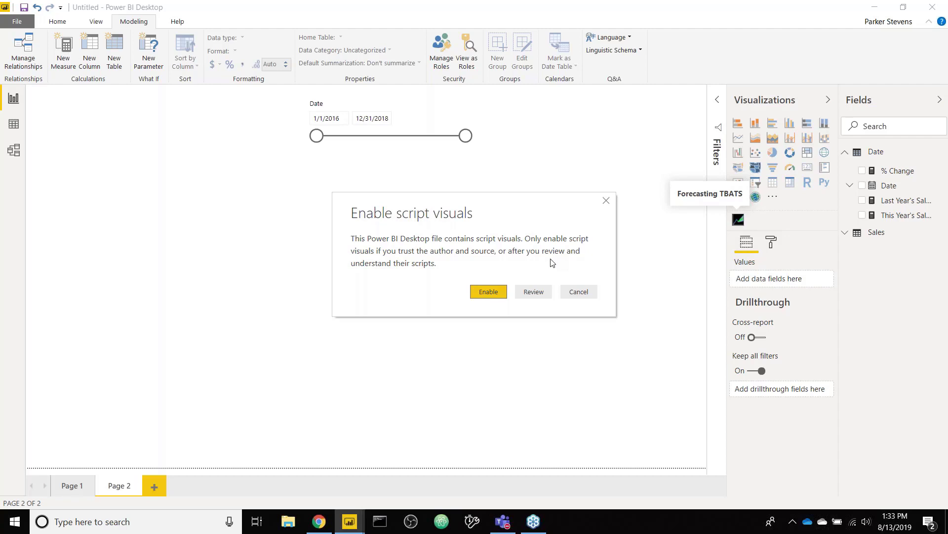
left_click(500, 289)
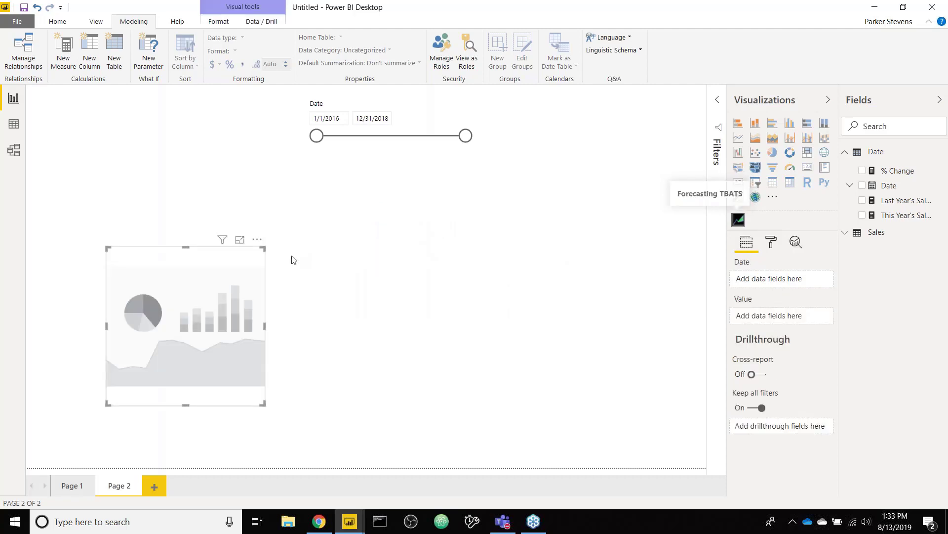
- Enlarge the forecasting visual below the date slicer and assign Date as its date and This Year's Sales as its value
left_click_drag(237, 255, 274, 194)
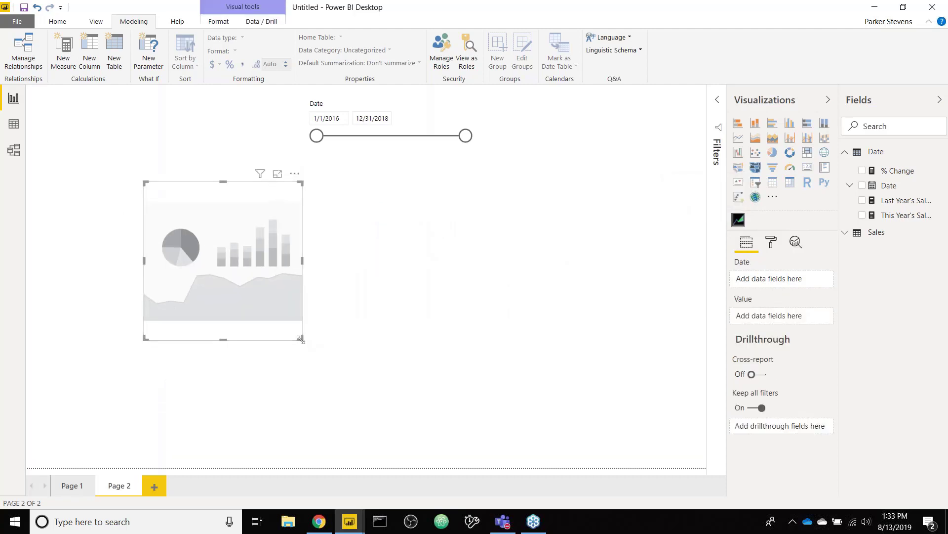
left_click_drag(303, 340, 618, 415)
left_click_drag(548, 242, 567, 248)
left_click_drag(894, 189, 771, 279)
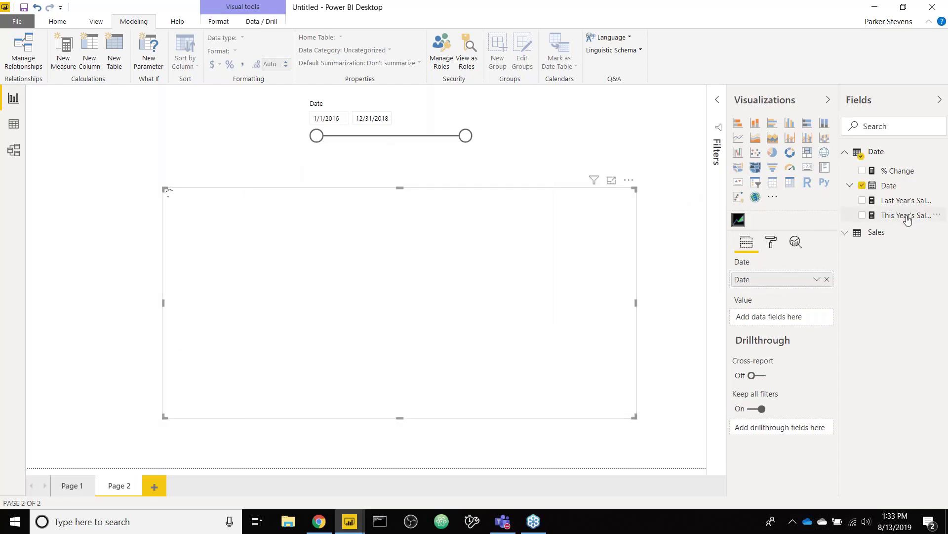
left_click_drag(906, 218, 763, 317)
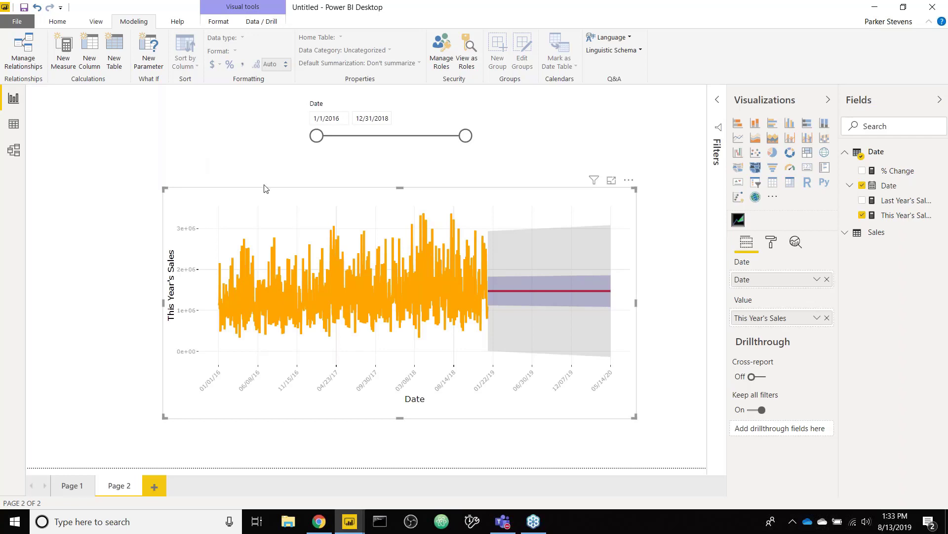
- Set the forecast length of the Forecasting TBATS visual to 200
mouse_move(511, 286)
left_click(770, 243)
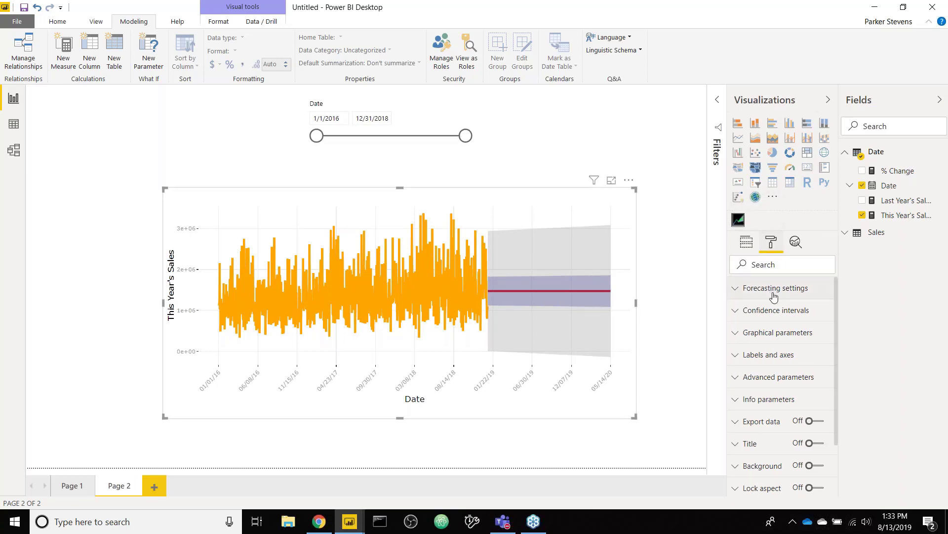
left_click(773, 291)
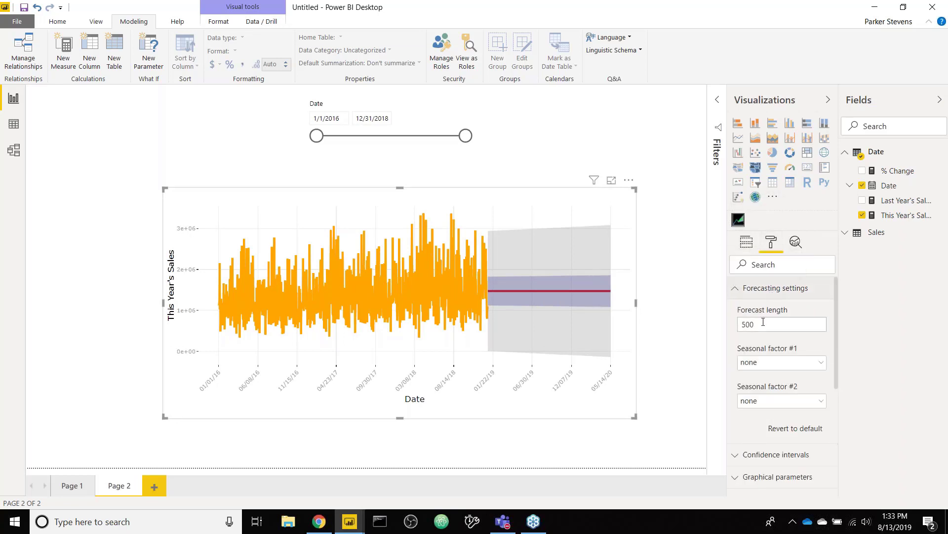
double_click(763, 323)
type("200")
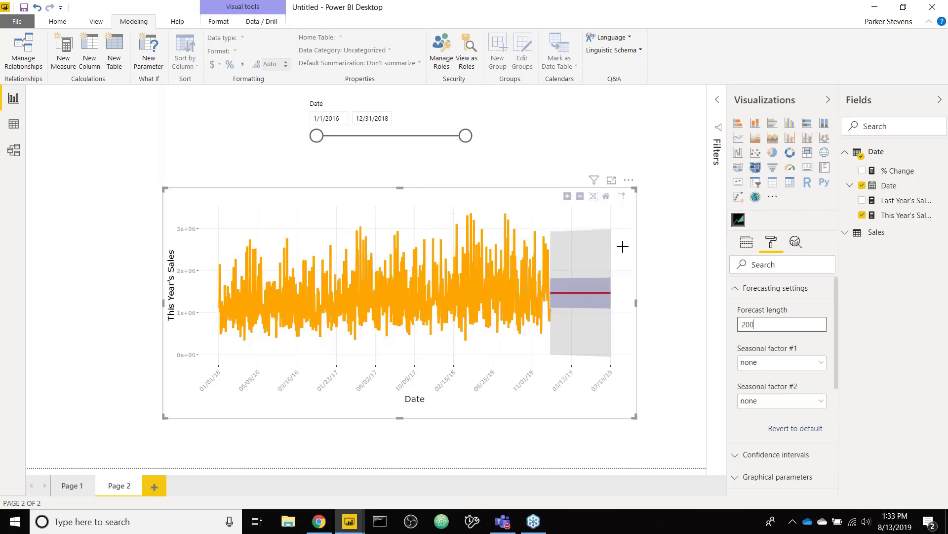
- Set seasonal factor #1 to year and seasonal factor #2 to week, and show the confidence interval settings
left_click(776, 363)
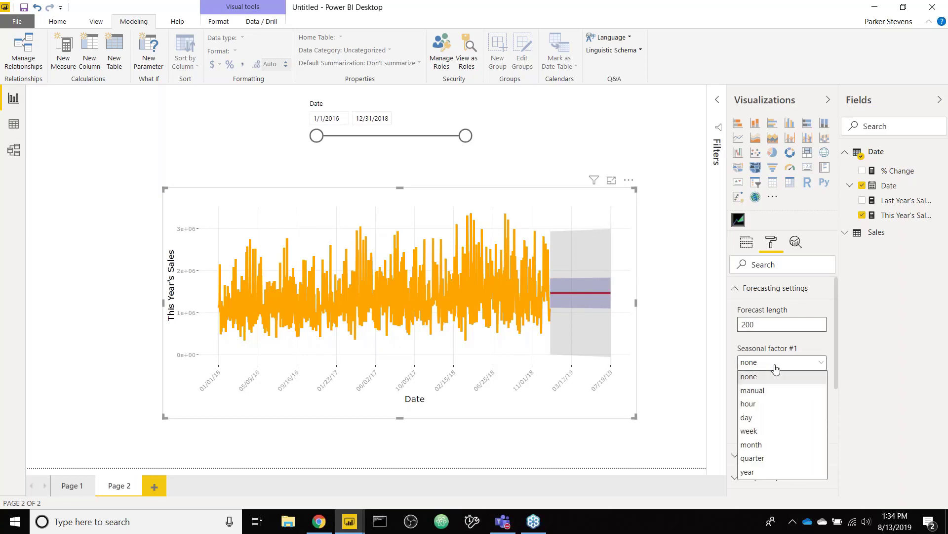
left_click(758, 473)
left_click(777, 403)
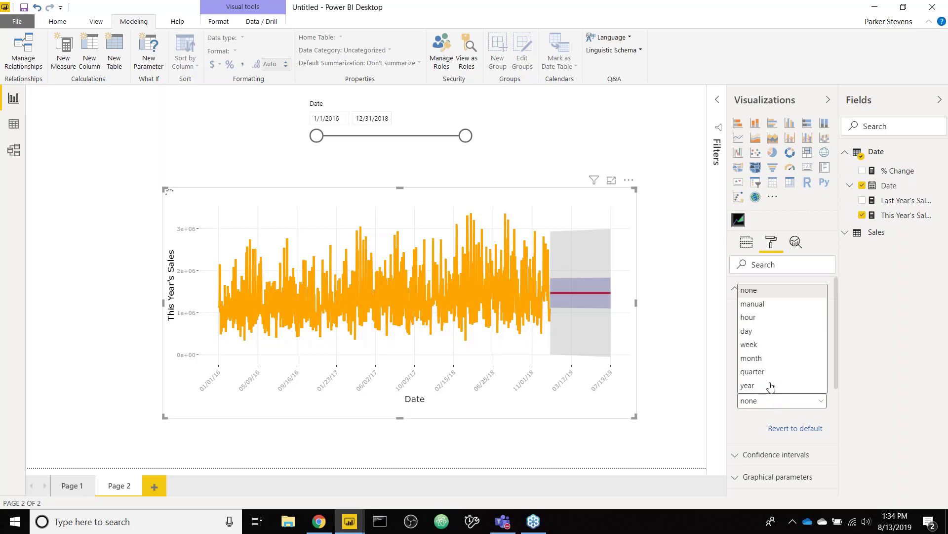
left_click(763, 345)
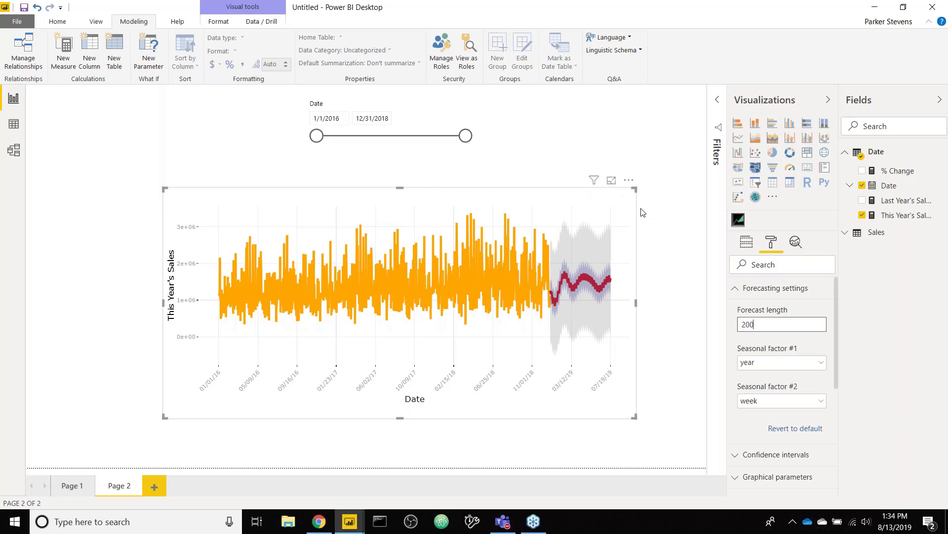
left_click(804, 460)
scroll(803, 455, "down", 3)
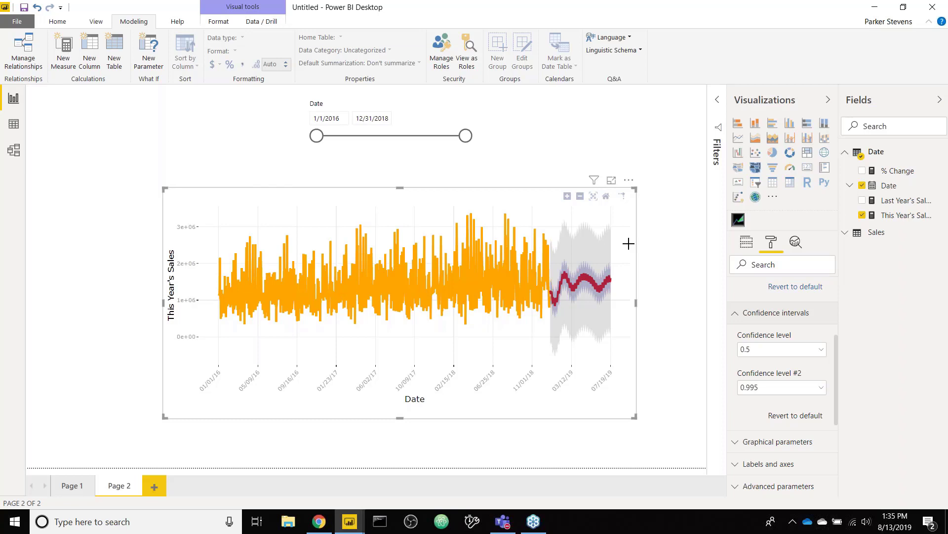
- Go to Page 1 and shift the Date slicer slightly to the left on the canvas
left_click(71, 486)
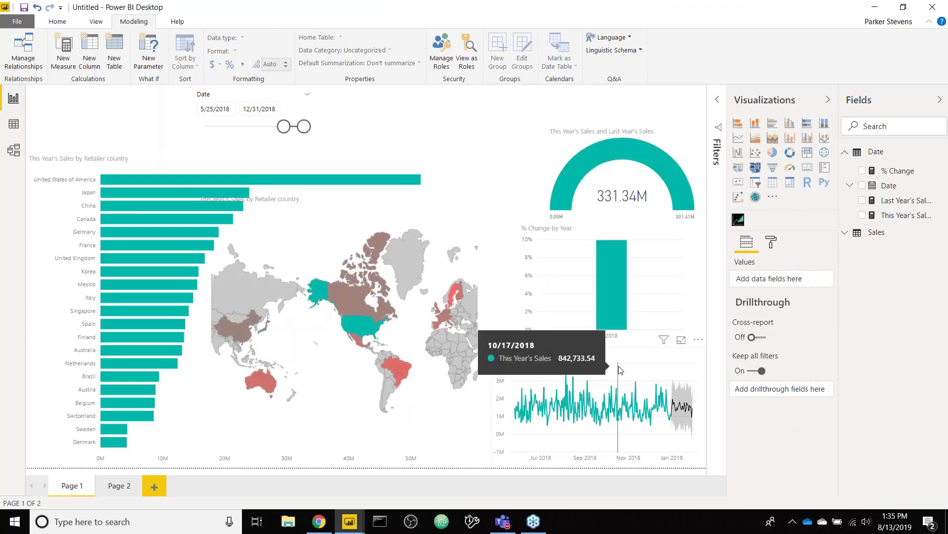
left_click(619, 367)
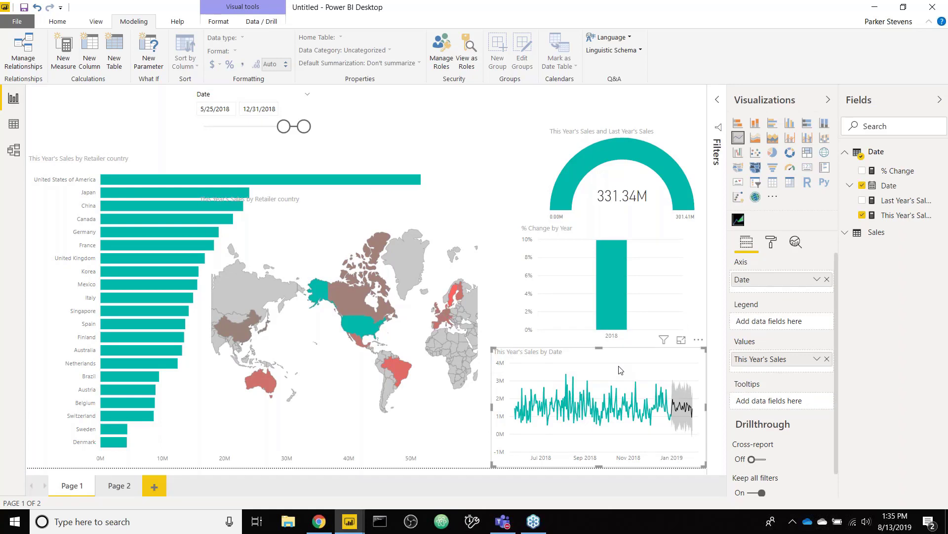
left_click(274, 101)
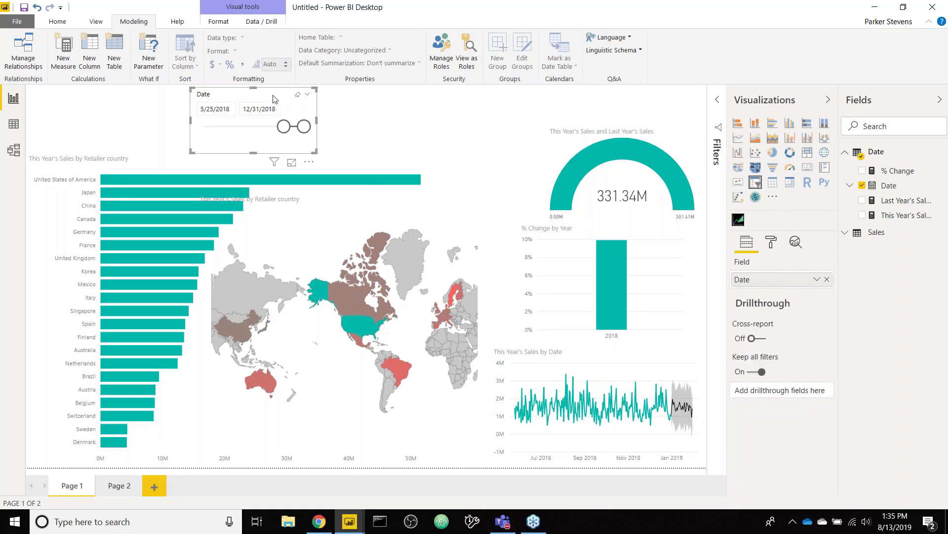
left_click_drag(270, 99, 265, 97)
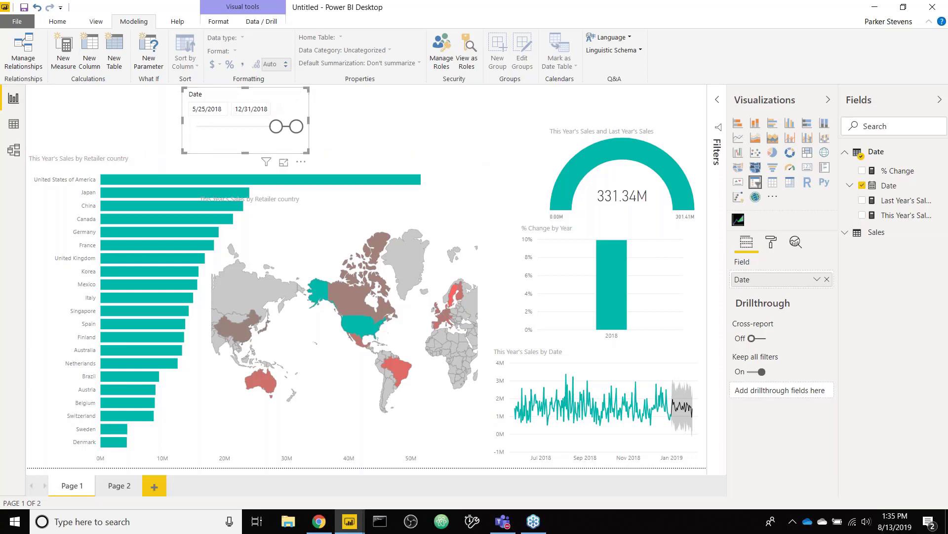
left_click(394, 117)
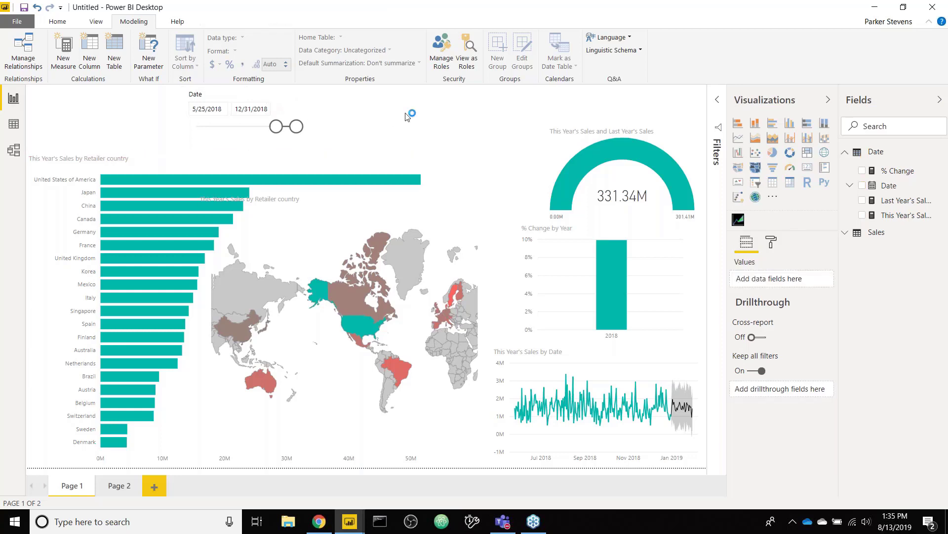
- Add a slicer beside the Date slicer on Page 1 and give it the Product type field from Sales
left_click(755, 182)
left_click_drag(630, 115, 353, 118)
left_click_drag(481, 154, 491, 153)
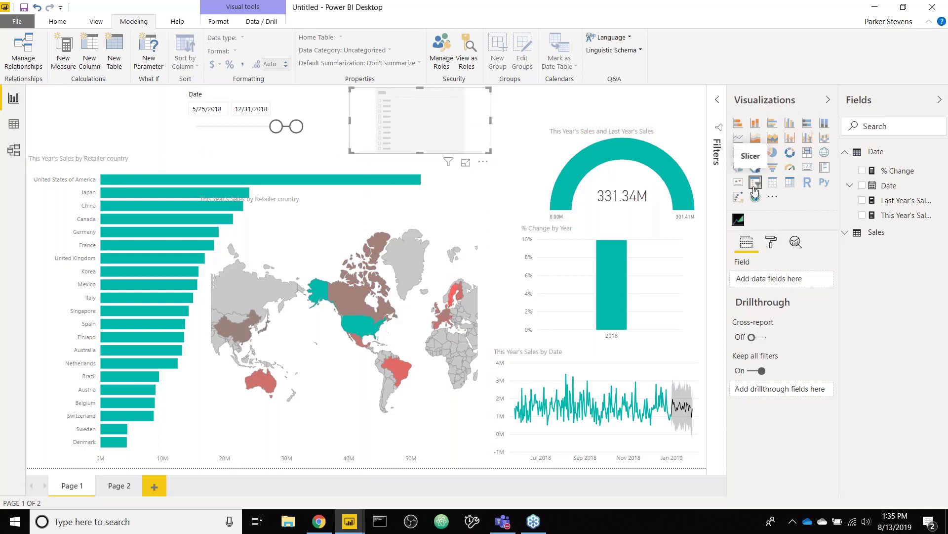
left_click(885, 234)
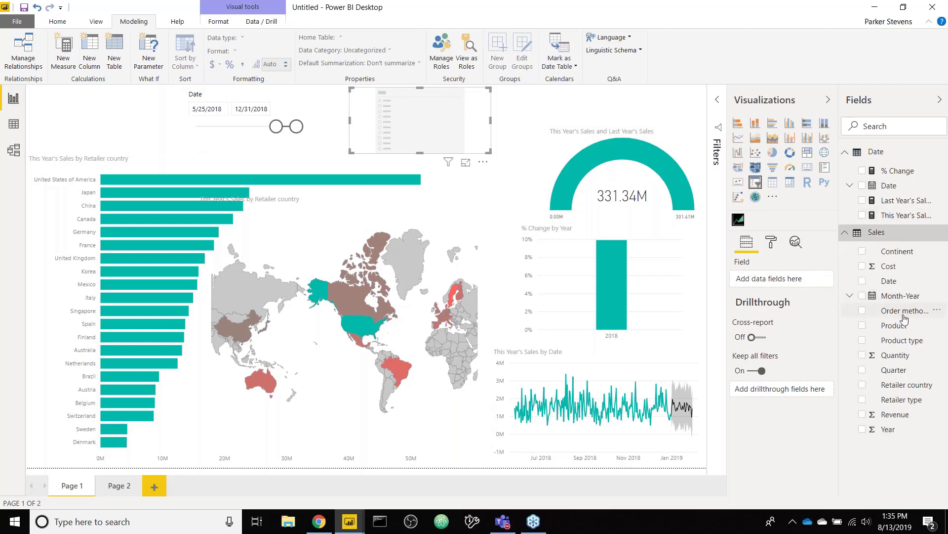
left_click_drag(914, 343, 771, 278)
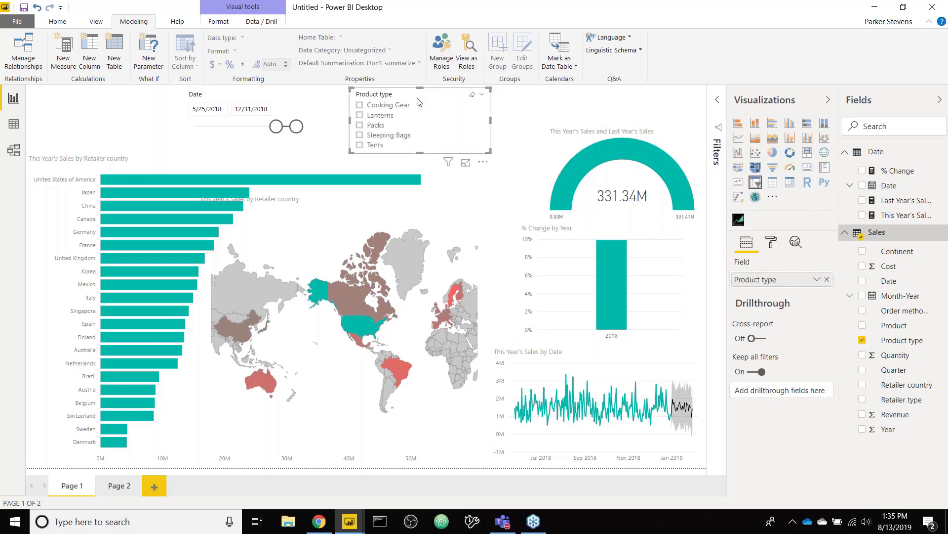
- Try filtering the page by Cooking Gear, Lanterns and Packs in the Product type slicer, and clear the selection
left_click(383, 105)
left_click(381, 116)
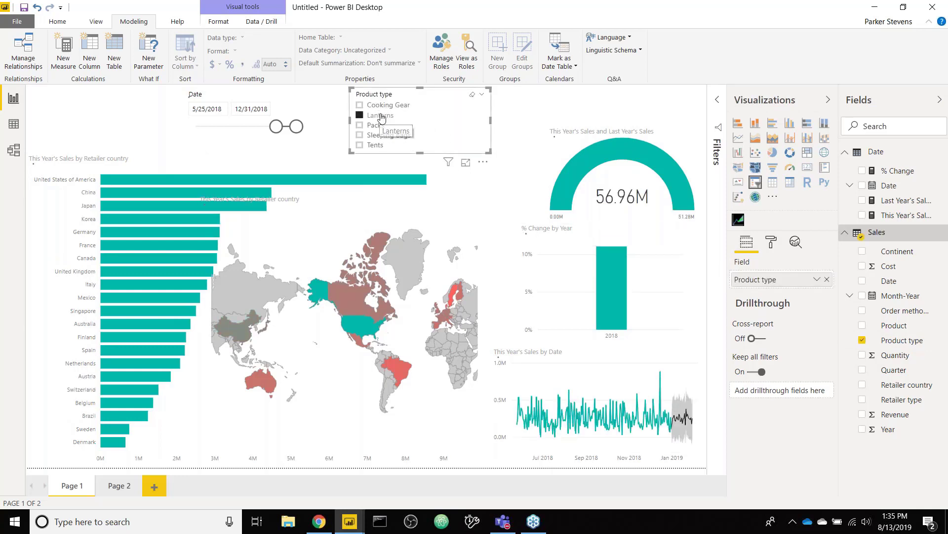
left_click(380, 127)
left_click(380, 127)
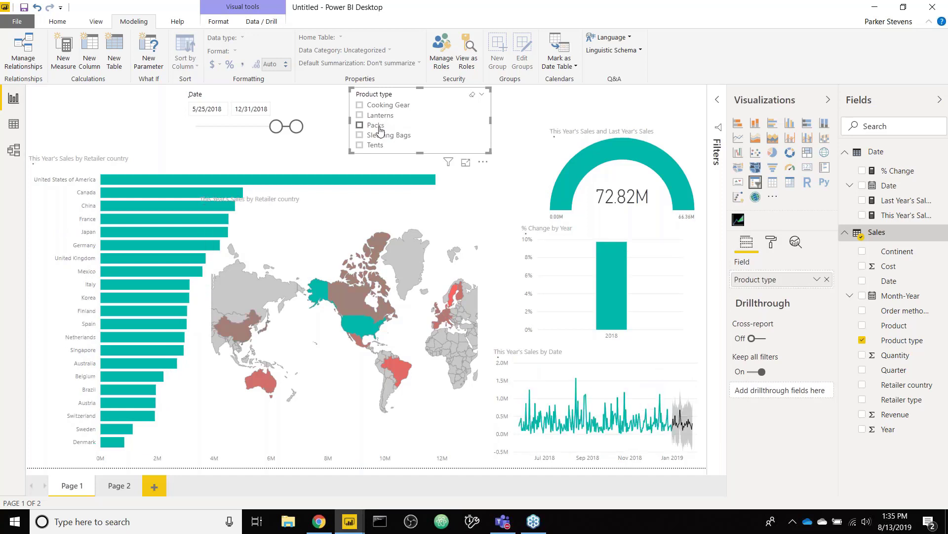
- Change the Product type slicer to the Dropdown style and check its list of options
left_click(483, 95)
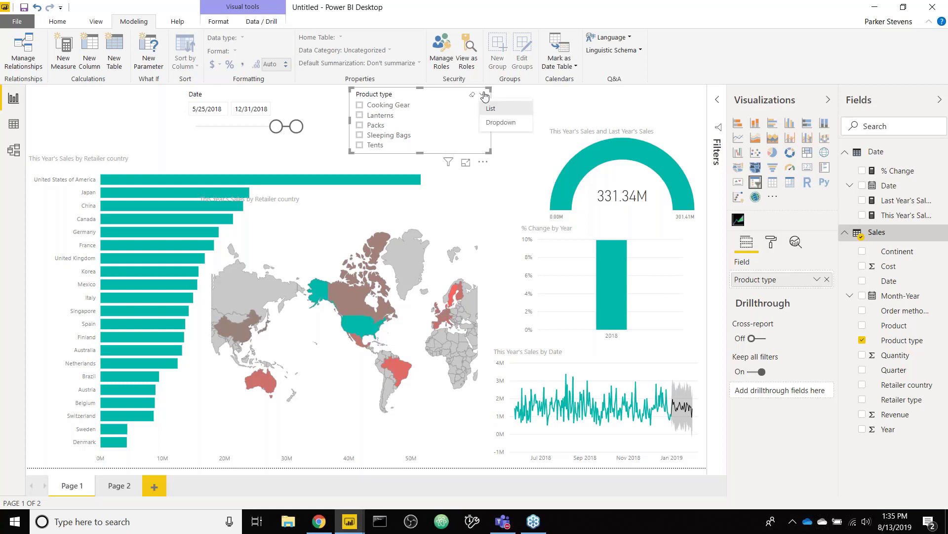
left_click(500, 123)
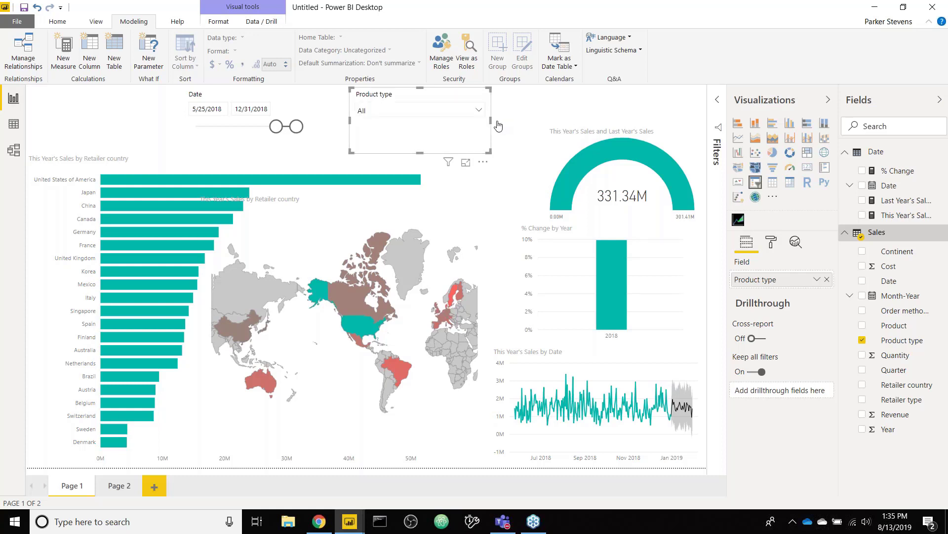
left_click(465, 111)
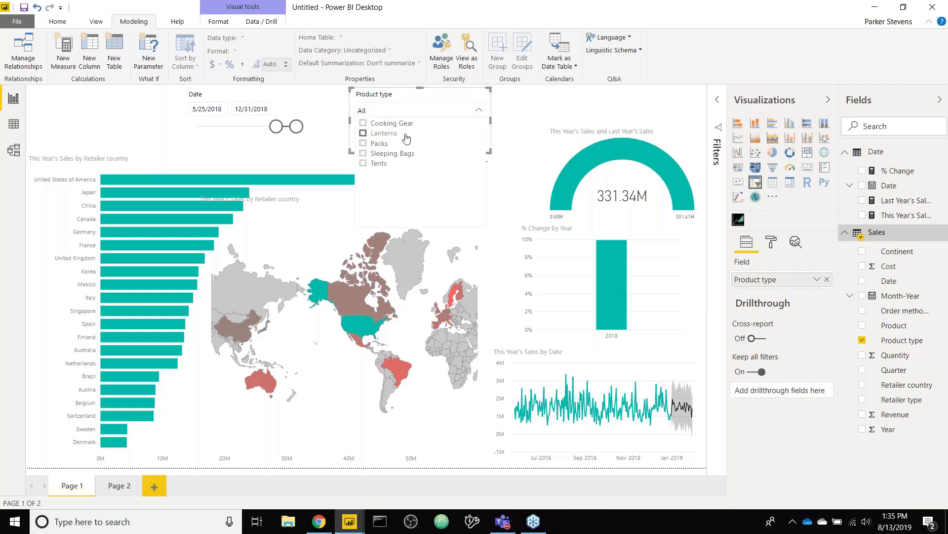
left_click(439, 113)
- Review the Product type slicer's selection controls and shrink the slicer slightly from its lower-right corner
left_click(772, 242)
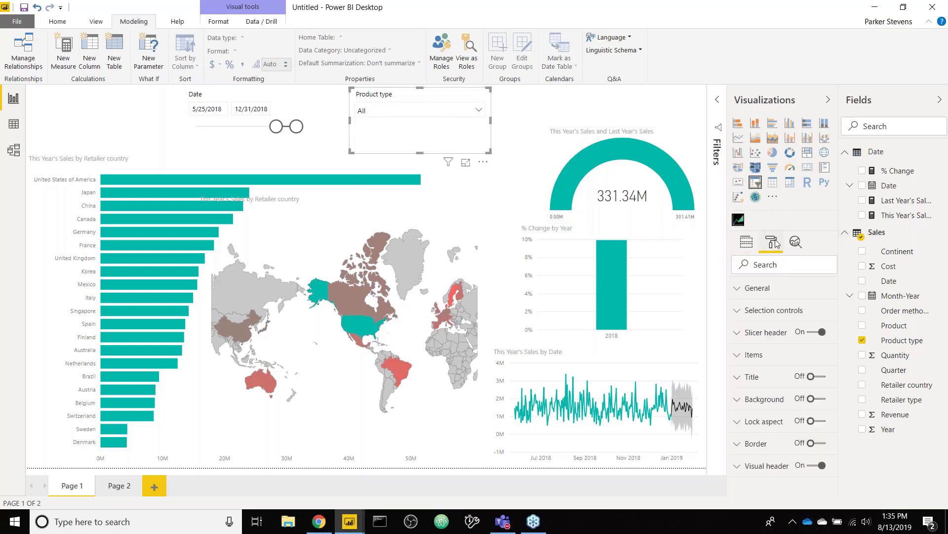
left_click(797, 311)
scroll(796, 311, "down", 3)
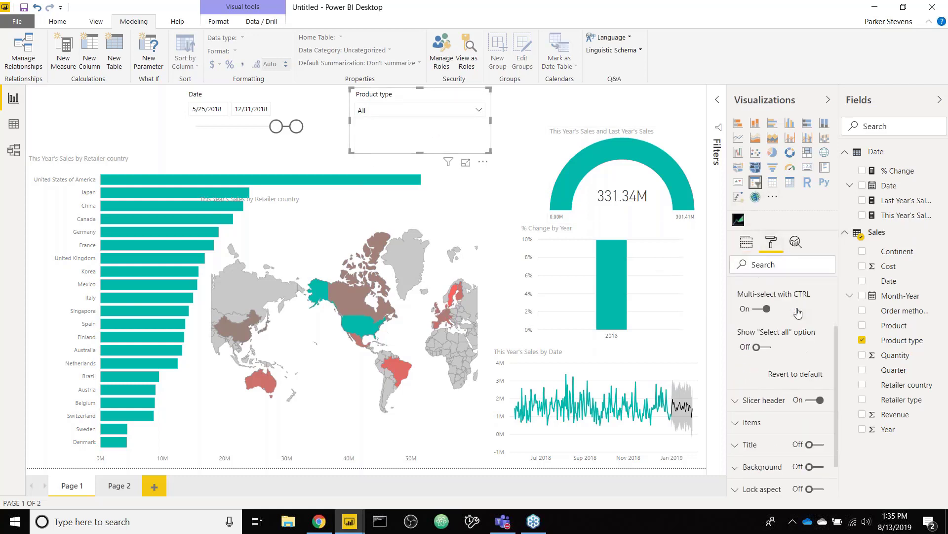
scroll(796, 311, "up", 1)
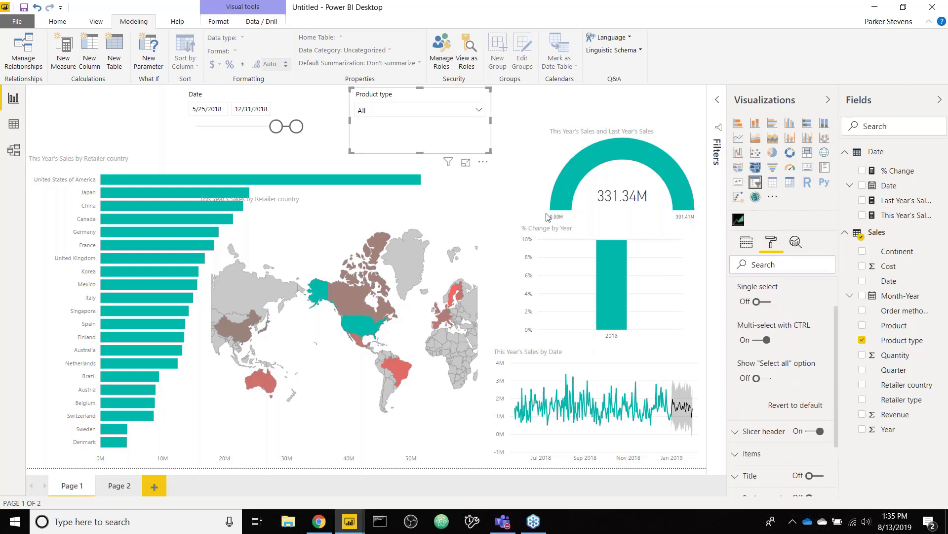
left_click_drag(487, 150, 471, 142)
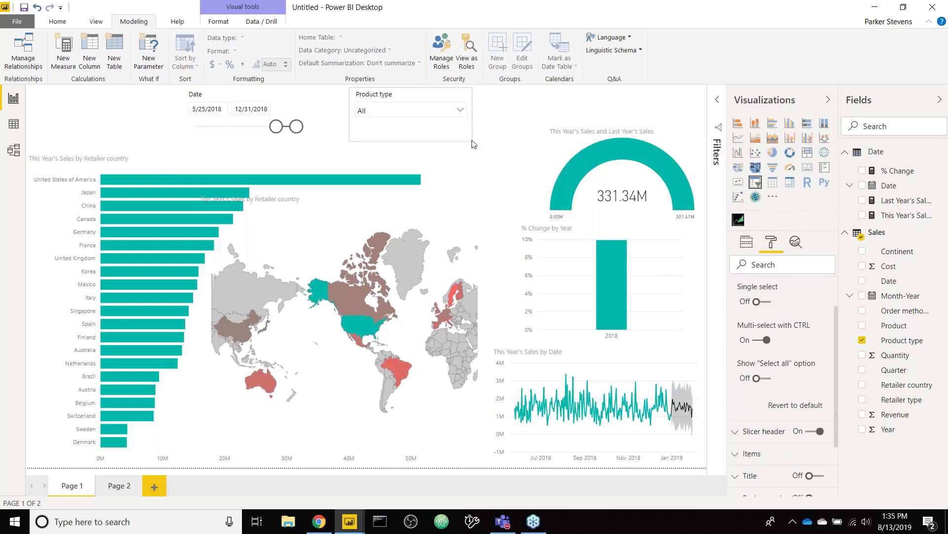
- Filter the page to Lanterns with the Product type slicer, and select the bar chart of sales by retailer country
left_click(457, 113)
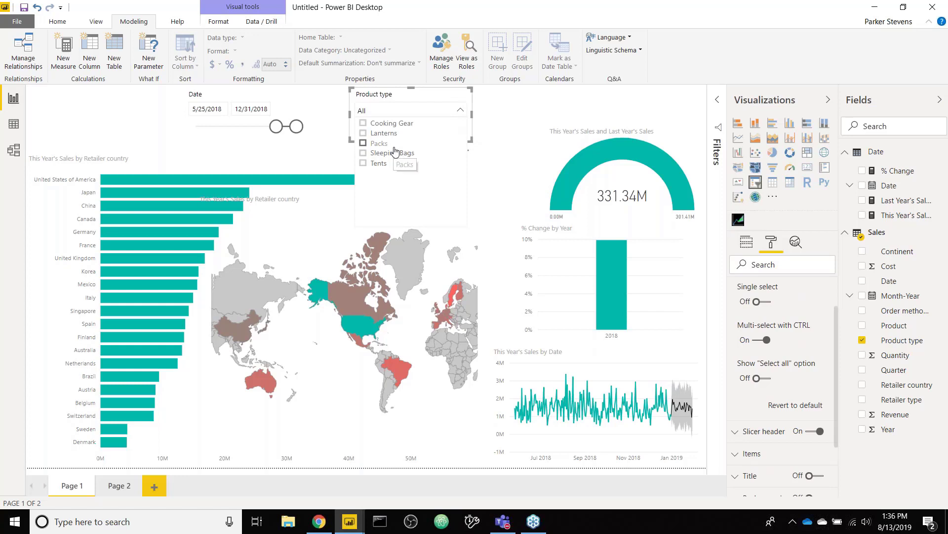
left_click(398, 134)
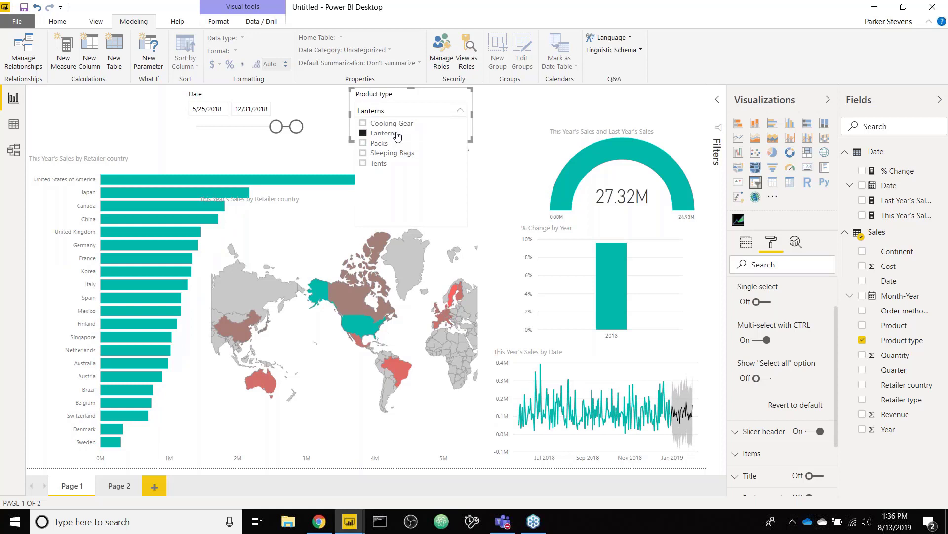
left_click(461, 110)
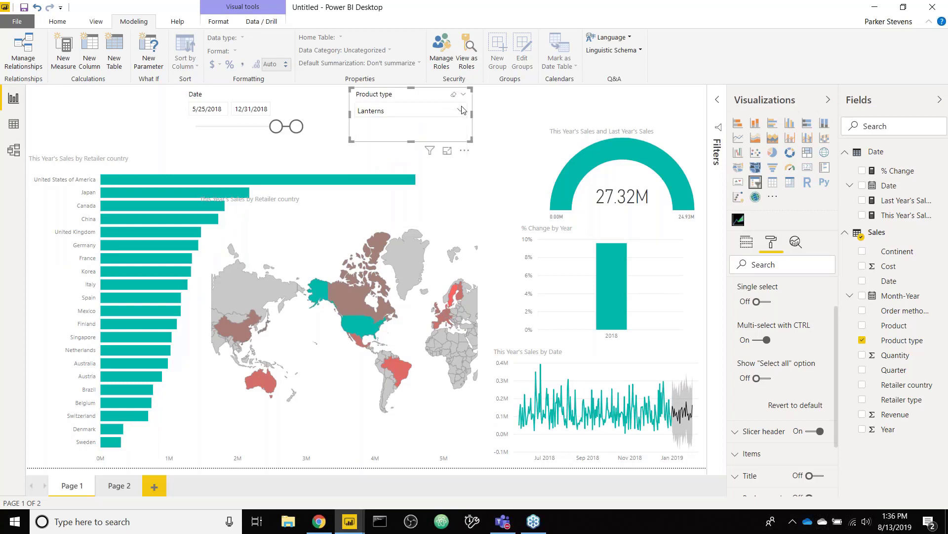
left_click(498, 132)
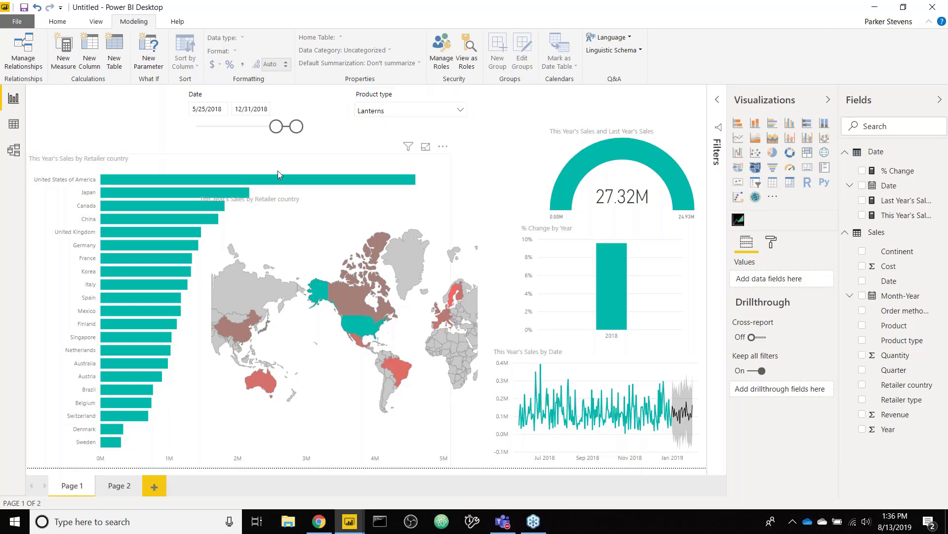
left_click(52, 196)
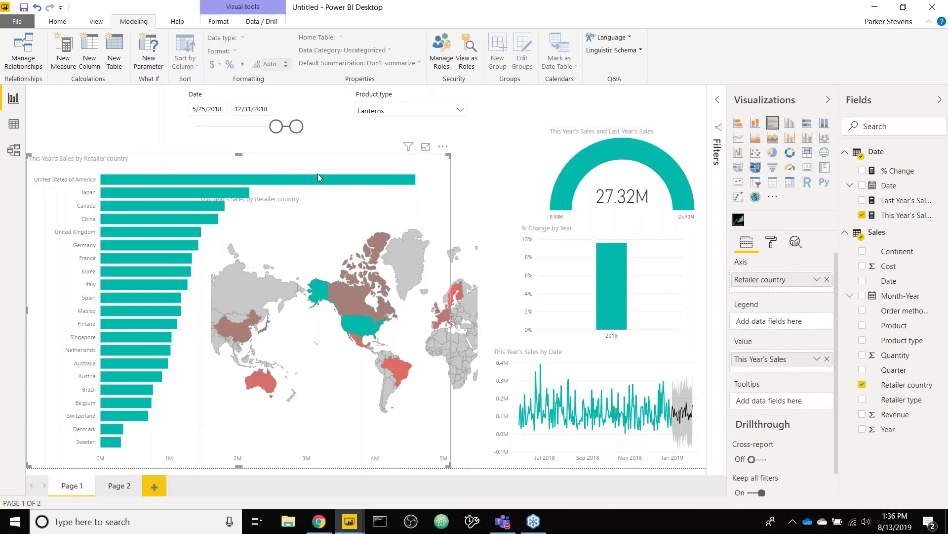
- Check the bar values for individual countries and open conditional formatting for the bar chart's default data color
mouse_move(279, 180)
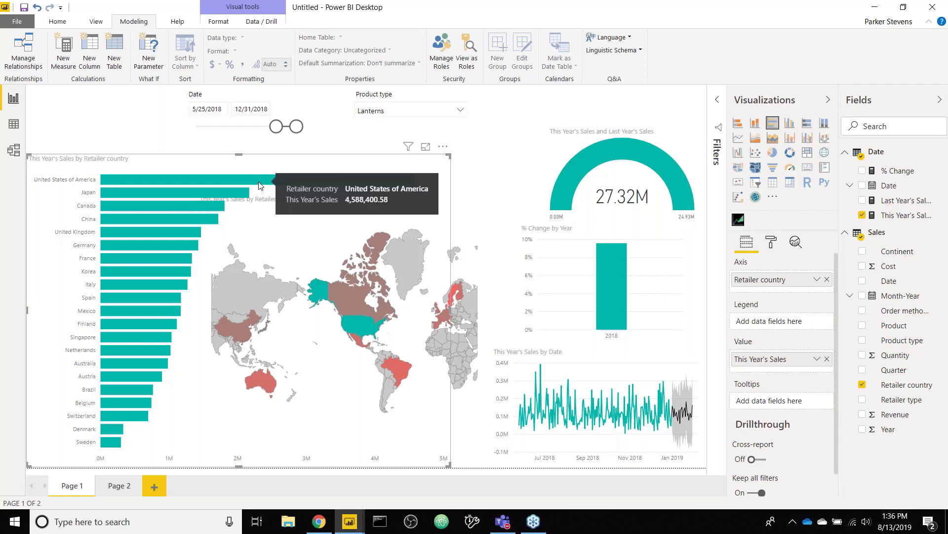
mouse_move(115, 448)
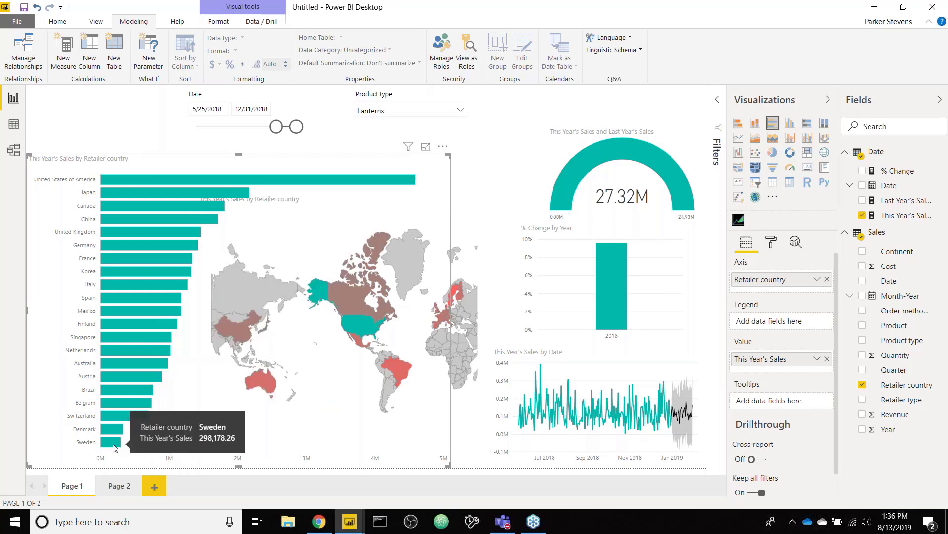
left_click(770, 243)
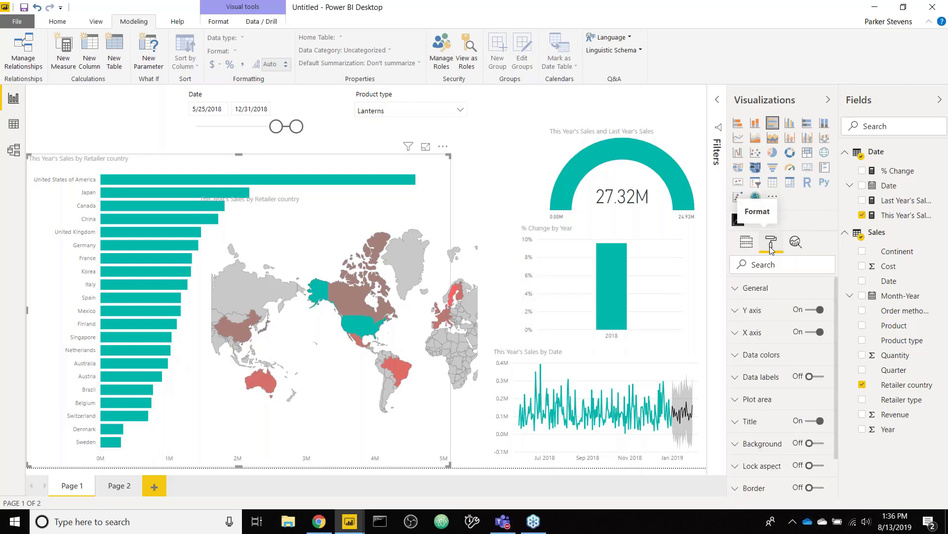
left_click(786, 359)
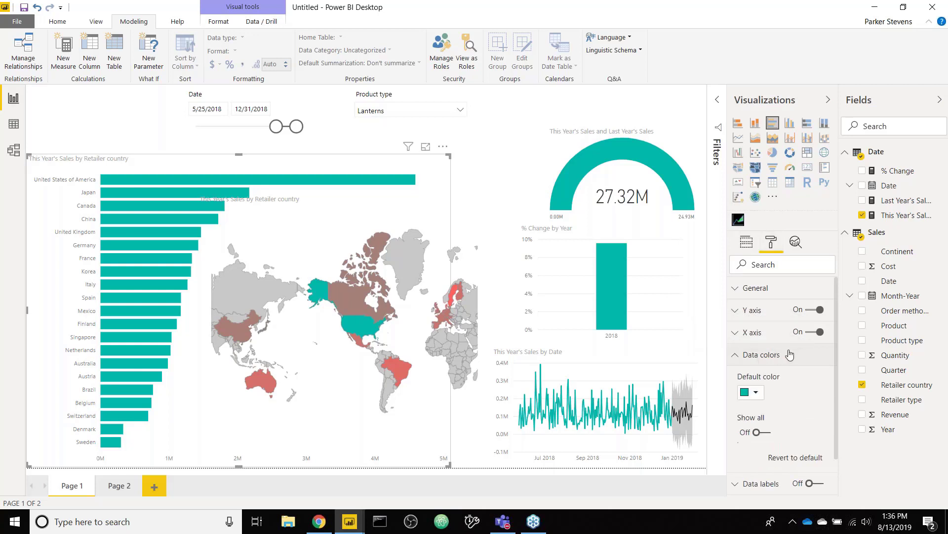
scroll(795, 368, "down", 2)
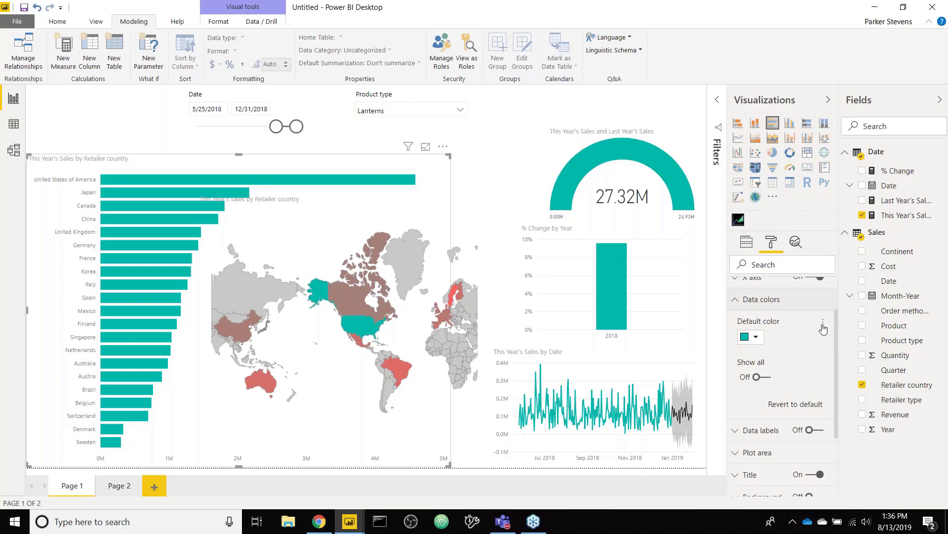
left_click(823, 322)
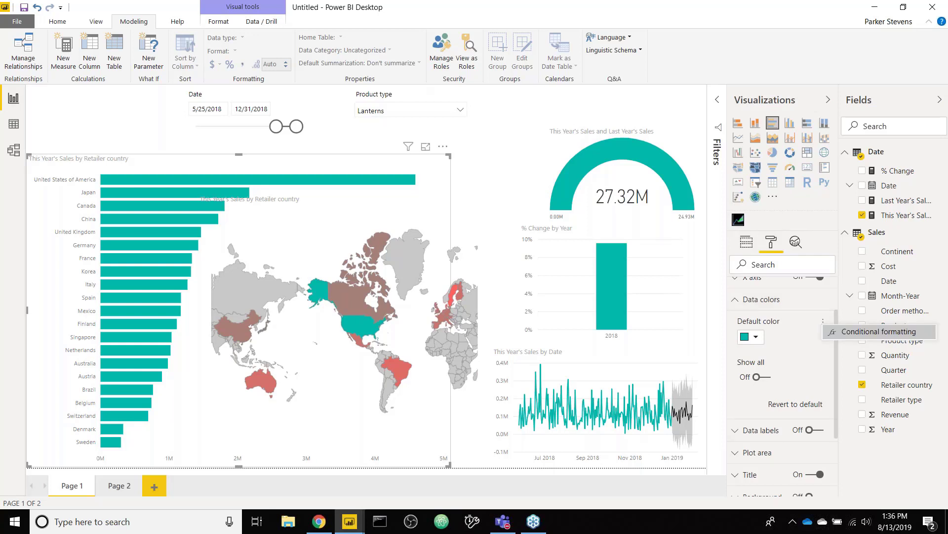
left_click(853, 332)
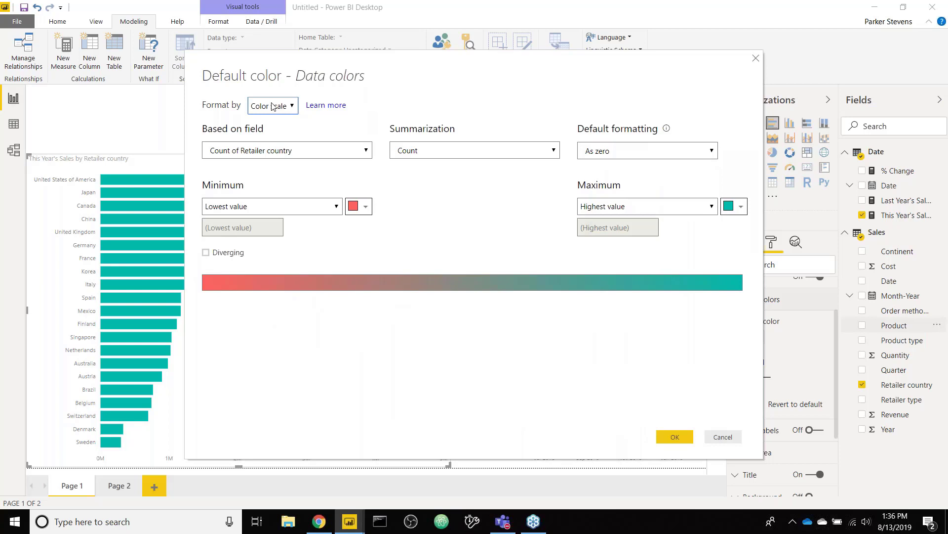
- Color the bars with a diverging color scale based on This Year's Sales from the Date table
left_click(275, 150)
left_click(240, 211)
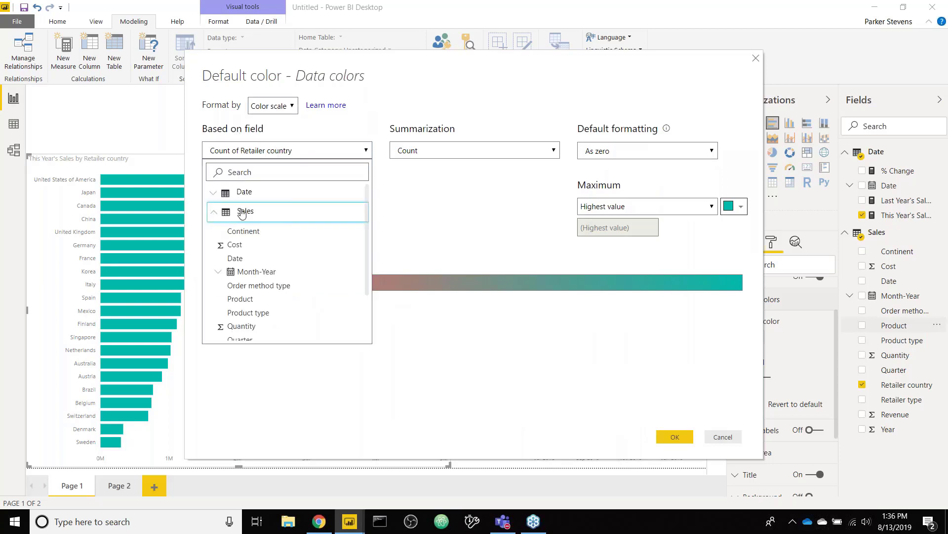
scroll(258, 283, "down", 1)
scroll(258, 284, "up", 3)
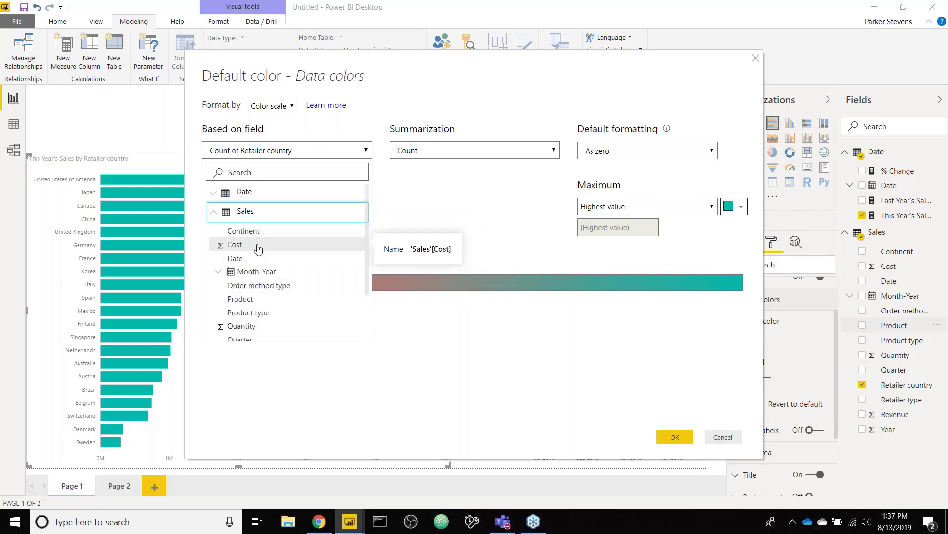
left_click(254, 196)
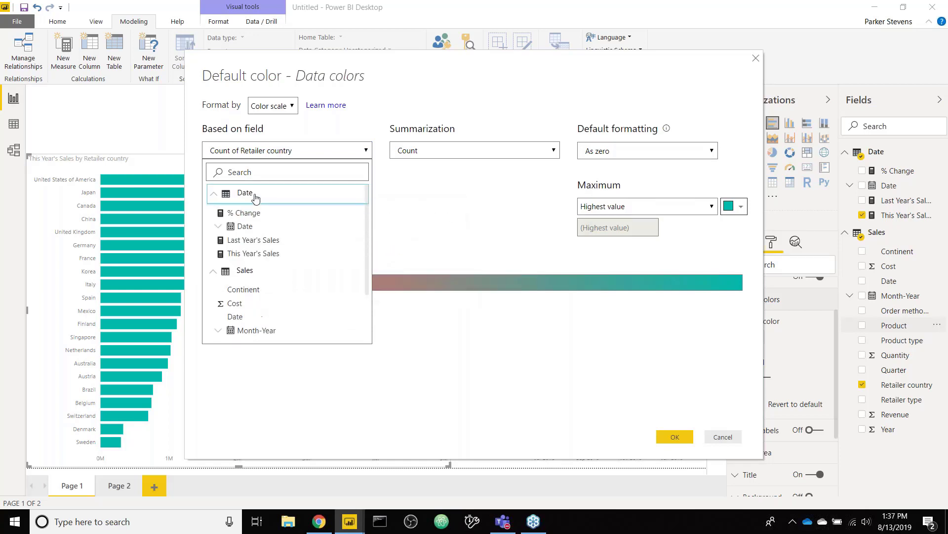
left_click(255, 253)
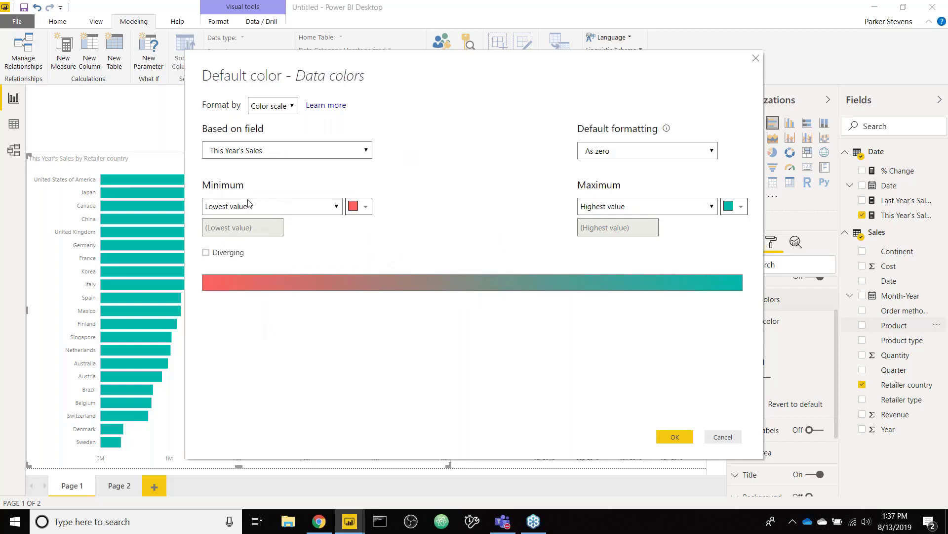
left_click(206, 252)
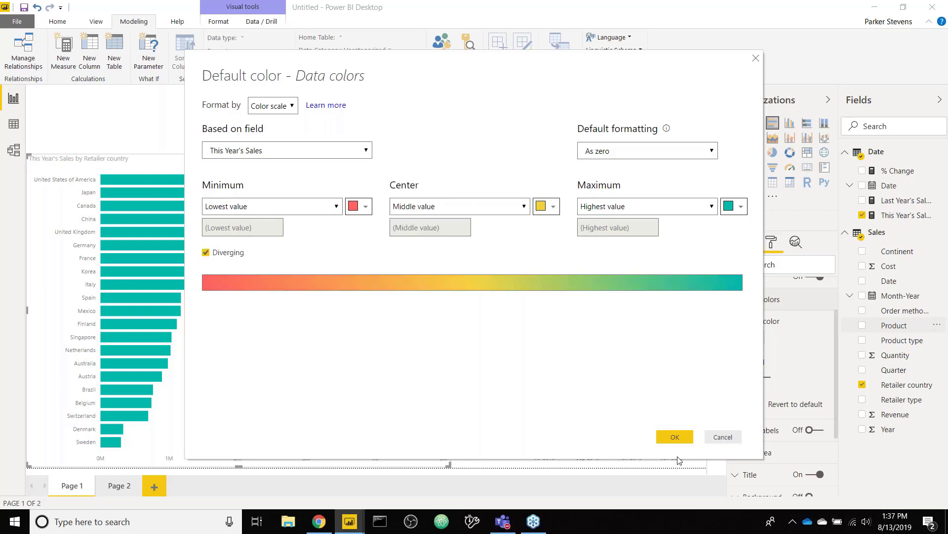
left_click(675, 437)
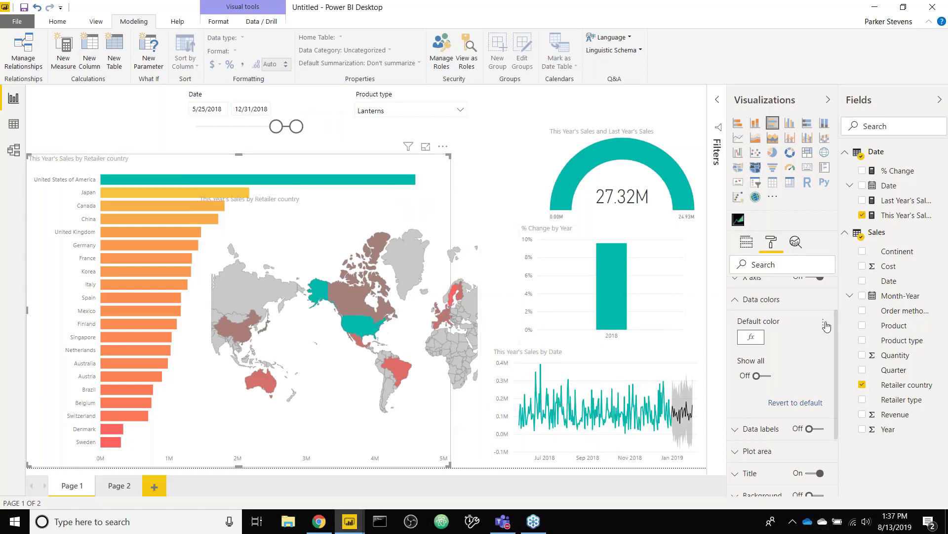
- Review the Rules option in the bar chart's conditional color formatting, and cancel without applying it
left_click(823, 321)
left_click(850, 328)
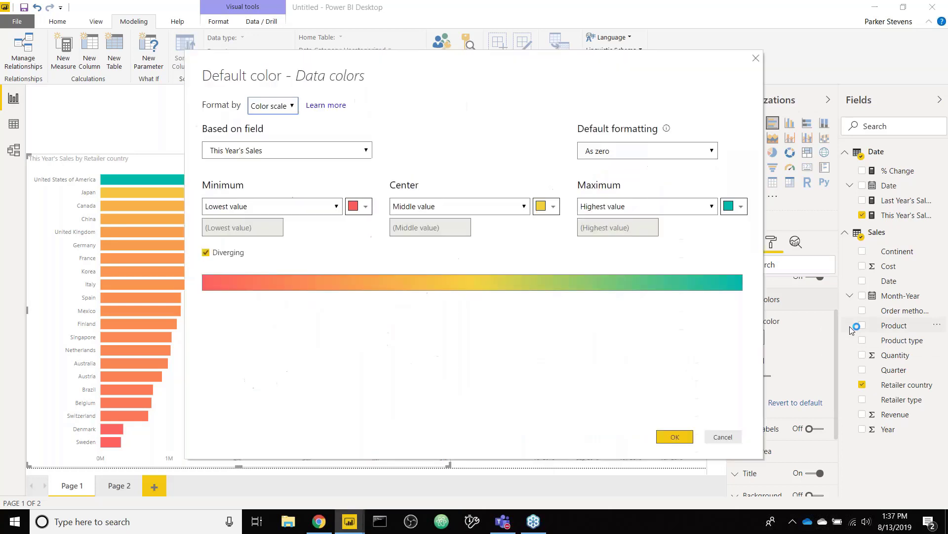
left_click(292, 105)
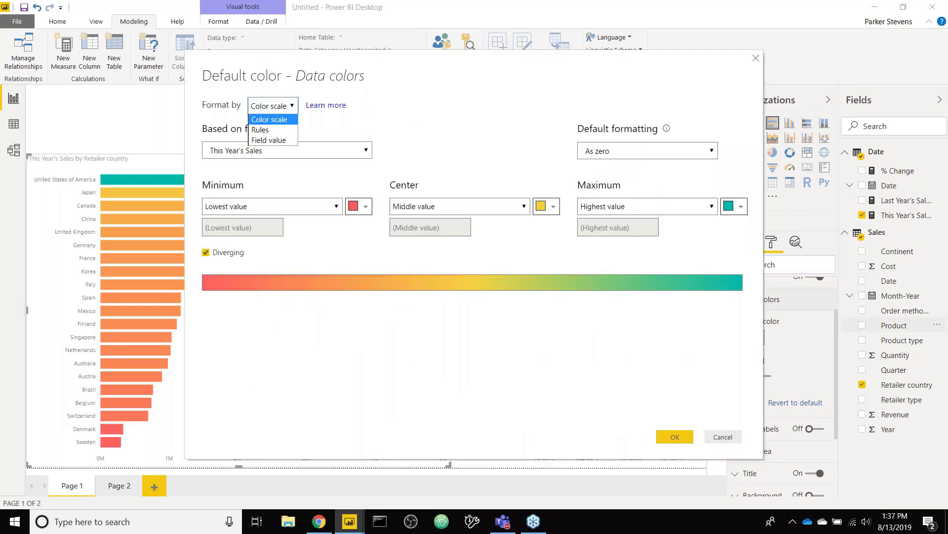
left_click(276, 131)
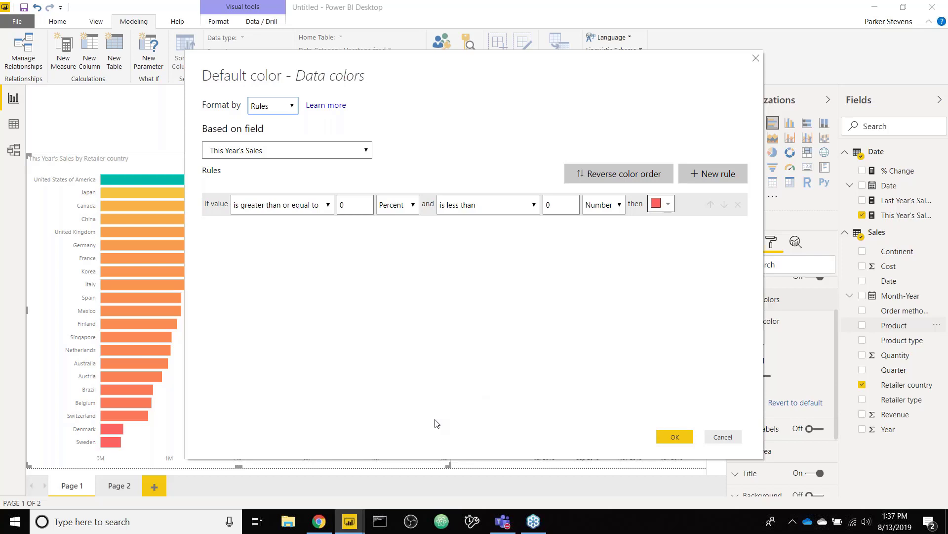
left_click(723, 436)
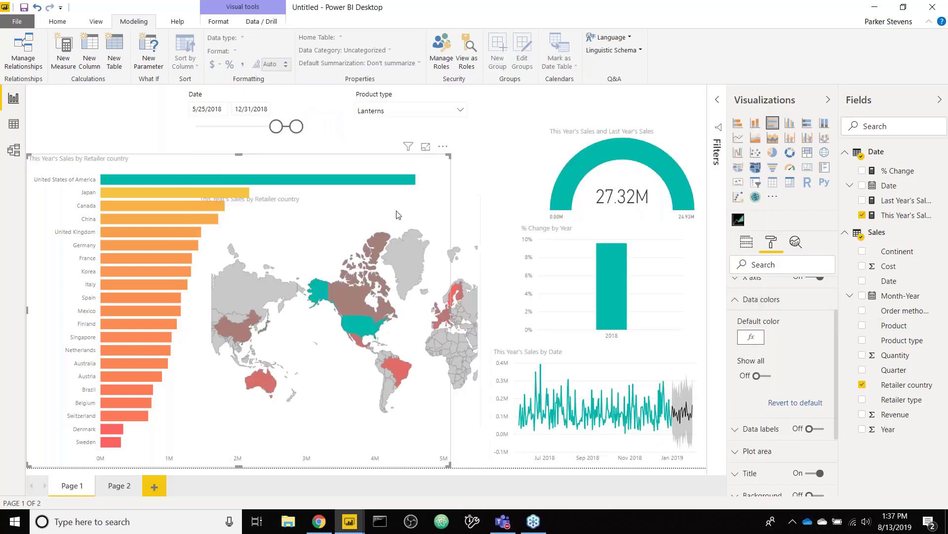
- Select the map of sales by retailer country and turn on Diverging for its data colors
left_click(467, 220)
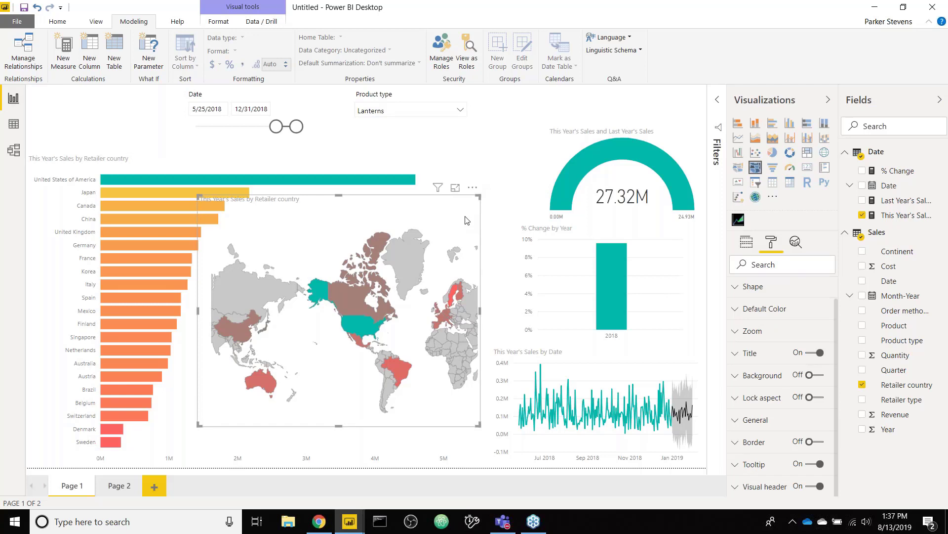
left_click(749, 245)
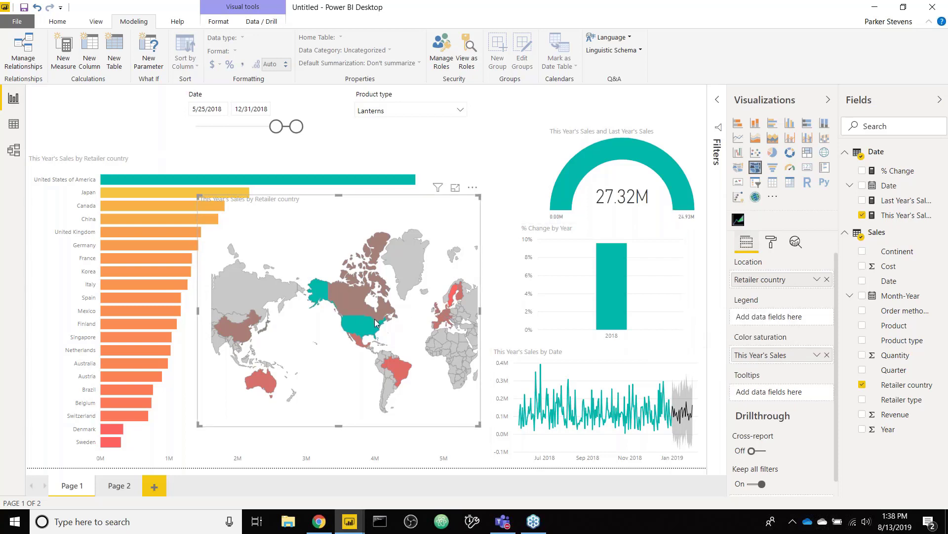
left_click(778, 243)
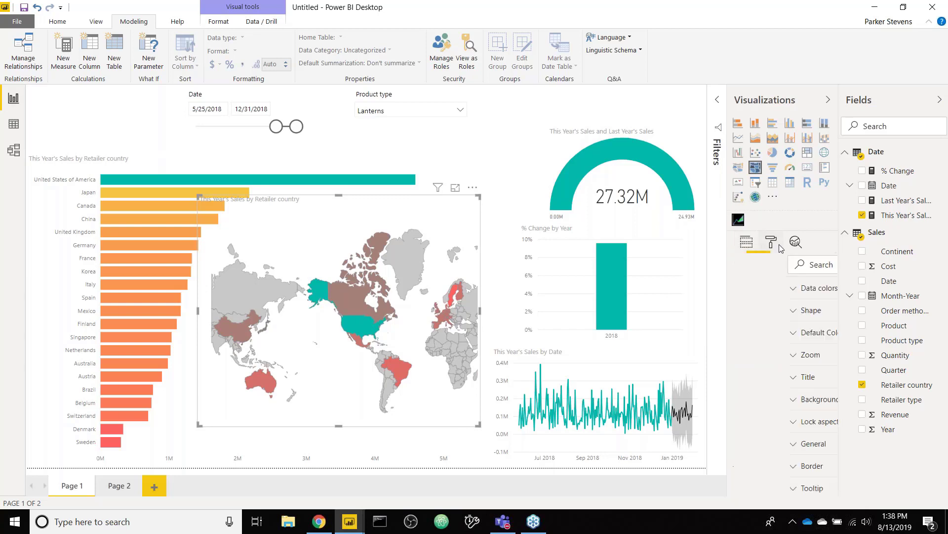
left_click(792, 289)
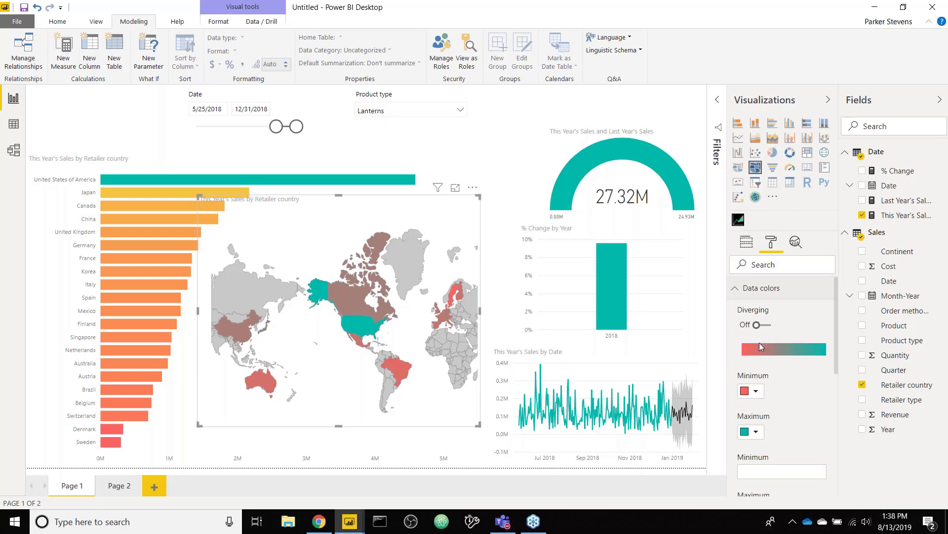
left_click(762, 327)
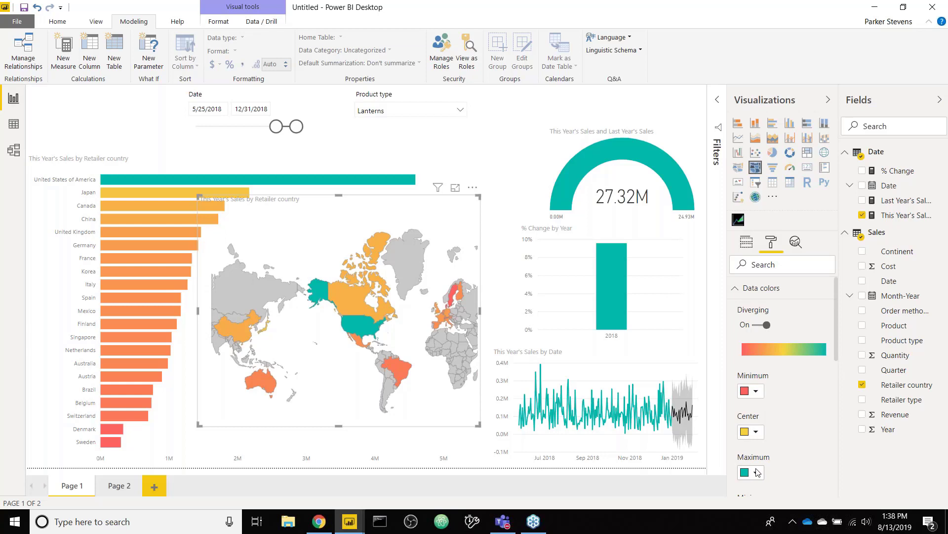
- Look through the theme and custom color choices for the map's minimum value, and deselect the map
left_click(756, 392)
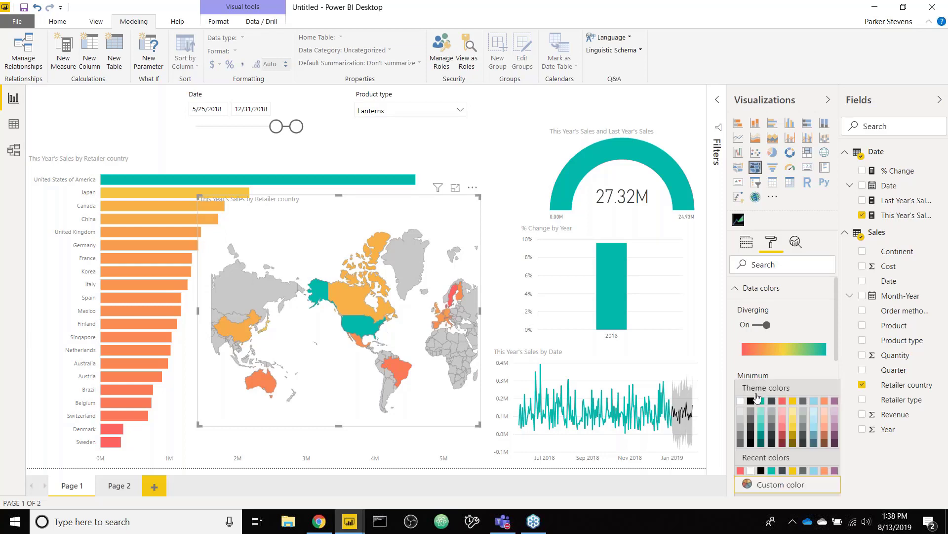
left_click(784, 376)
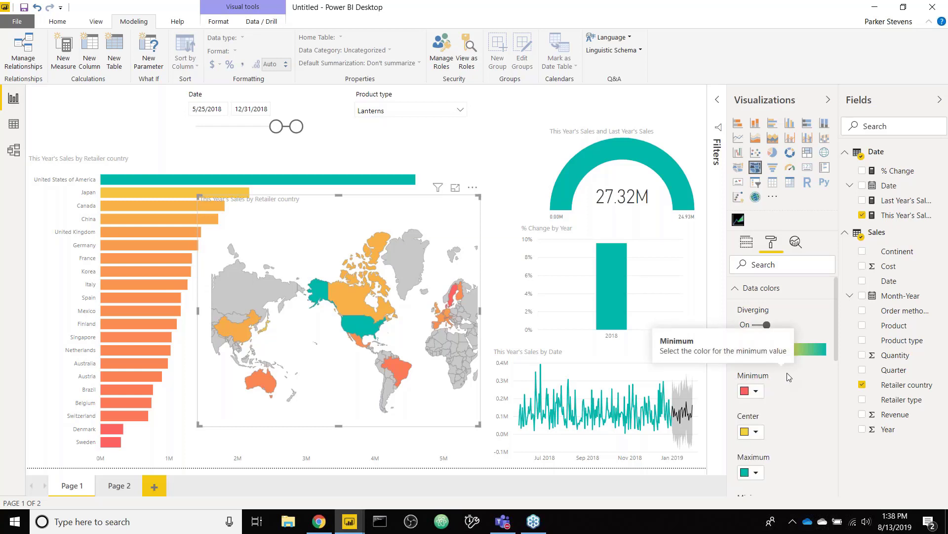
left_click(745, 394)
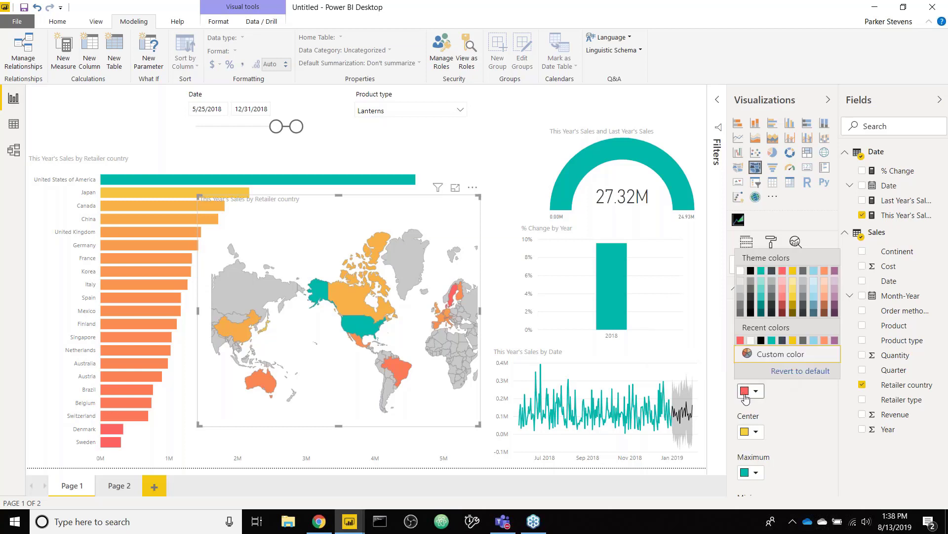
left_click(783, 356)
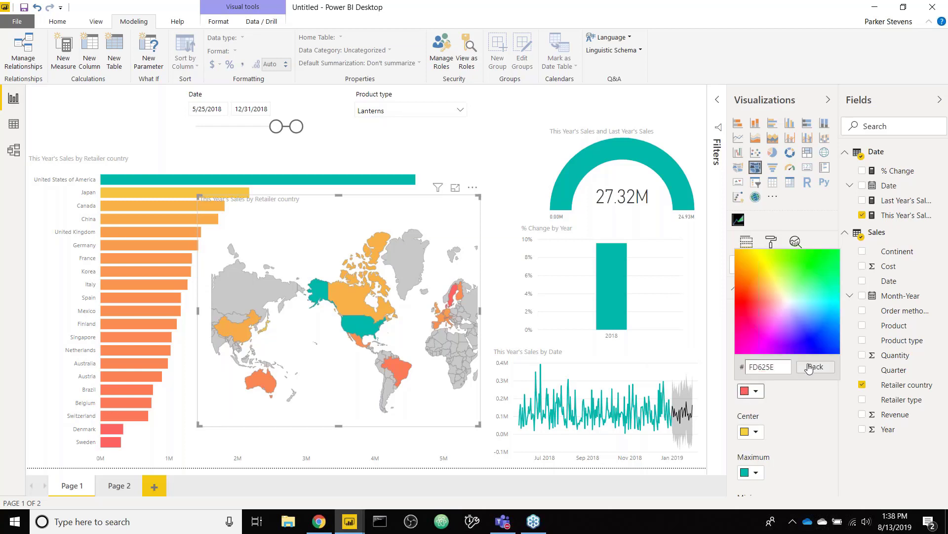
left_click(802, 371)
left_click(796, 384)
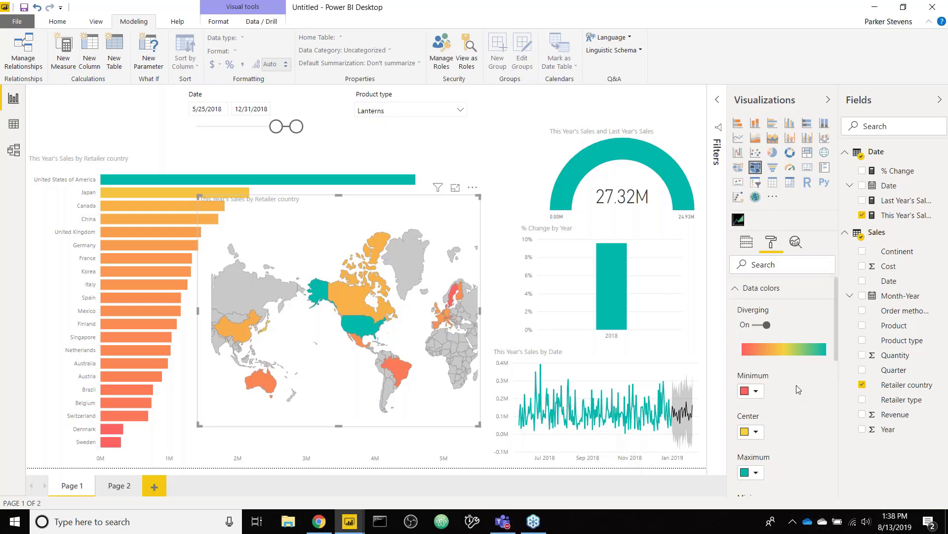
left_click(136, 125)
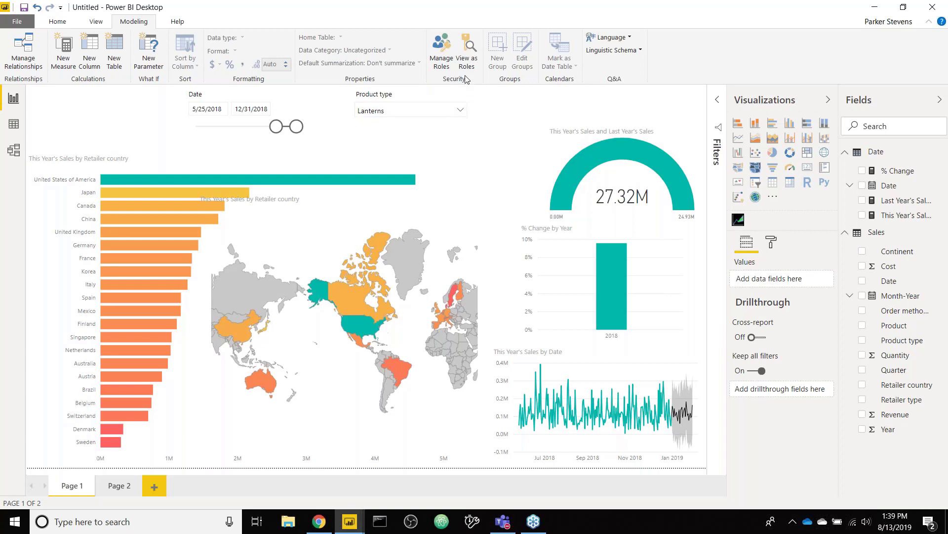
- Create a security role named "Manager - Europe"
left_click(441, 48)
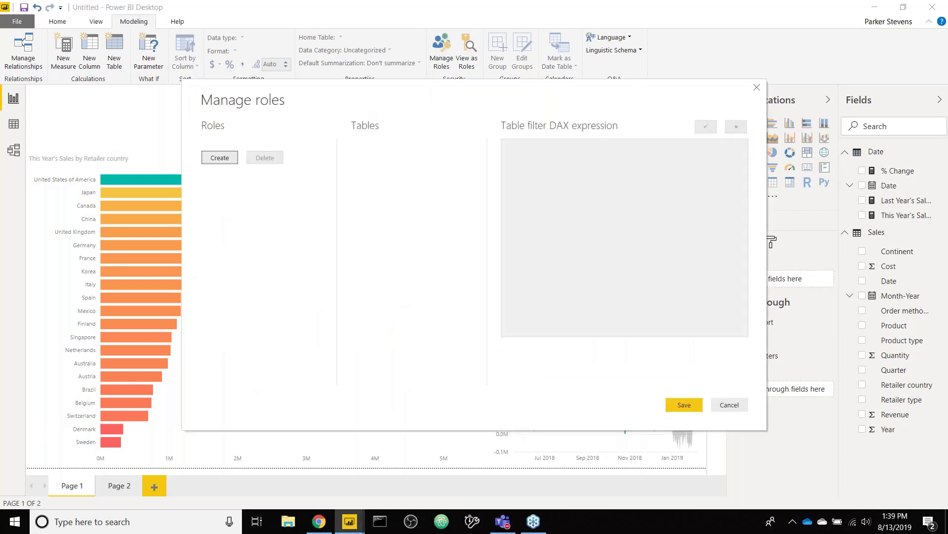
left_click(235, 162)
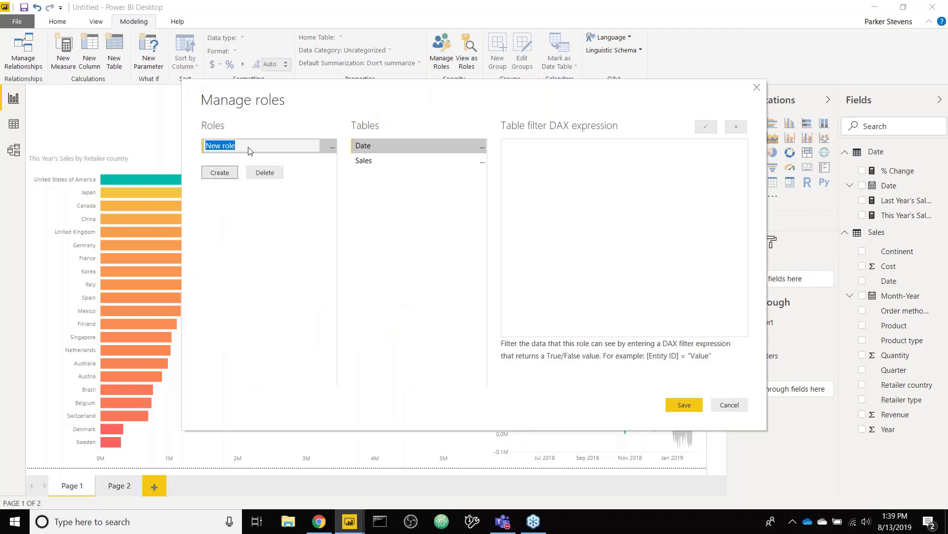
type("Man")
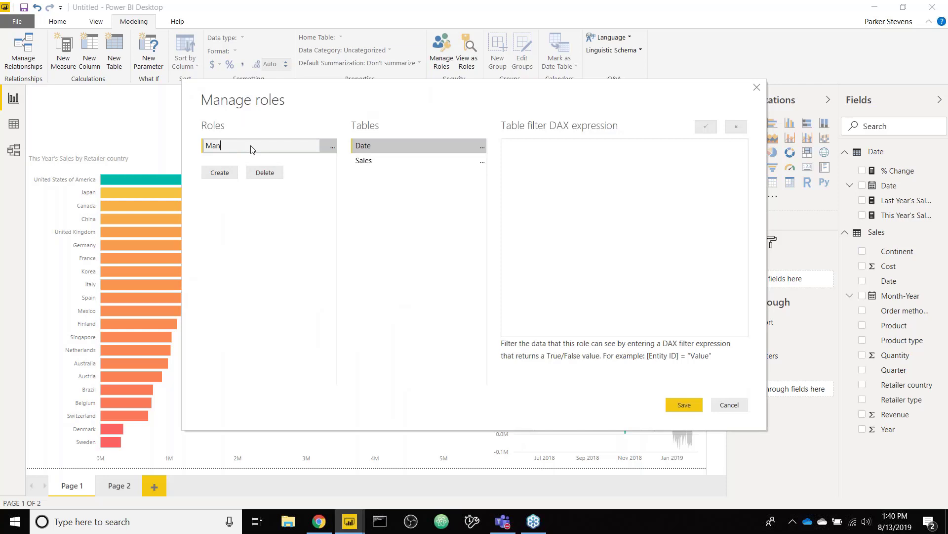
type("ager - Europe")
left_click(546, 155)
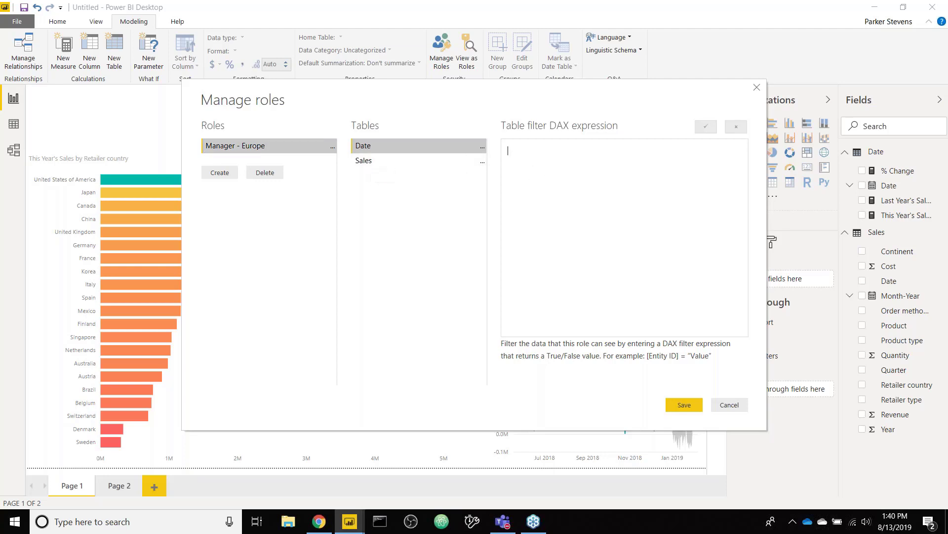
- Restrict the Manager - Europe role on the Sales table with the filter [Continent] = "Europe", and save the role
left_click(425, 159)
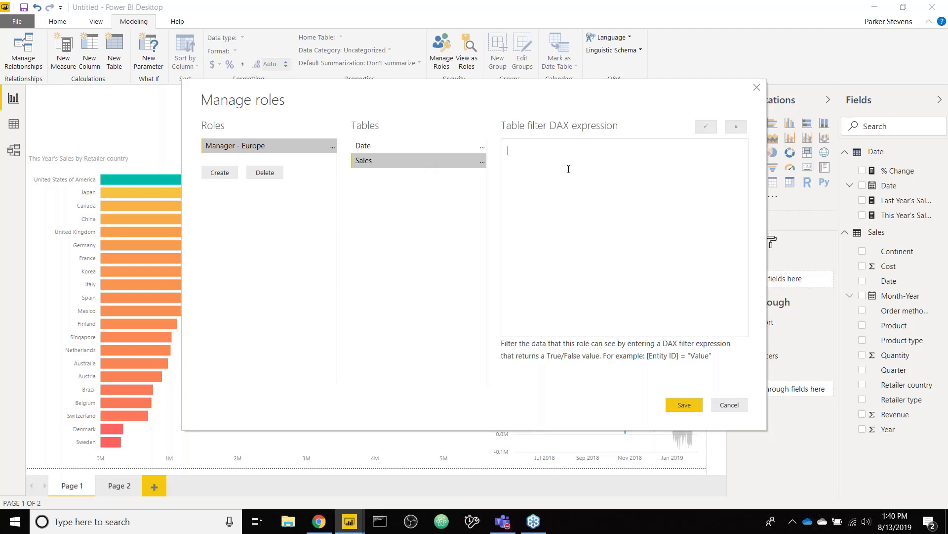
type("[Conti")
type("nec")
key("BackSpace")
key("BackSpace")
type("ent] = \"Europe\"")
left_click(674, 401)
- View the report as the Manager - Europe role
left_click(467, 54)
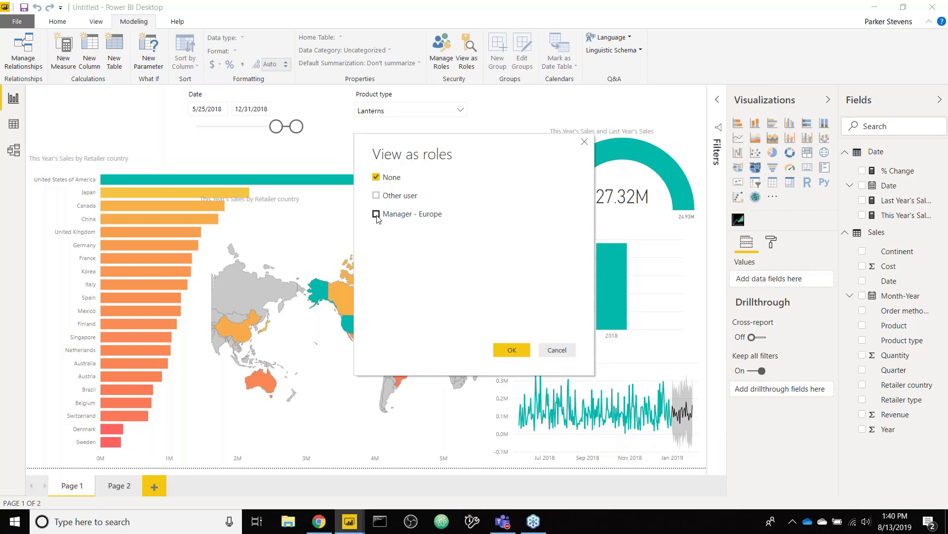
left_click(376, 214)
left_click(511, 350)
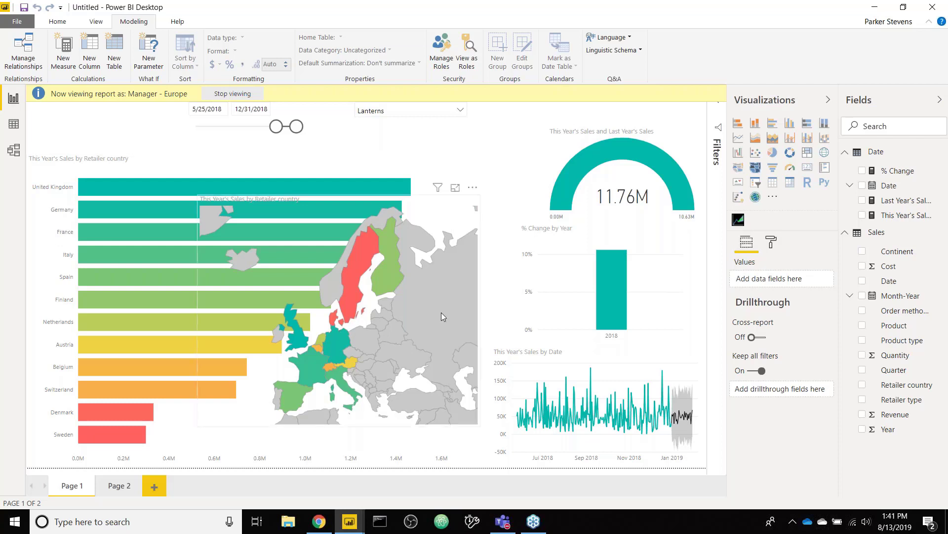
- Create a second security role named "Manager - North America"
mouse_move(443, 316)
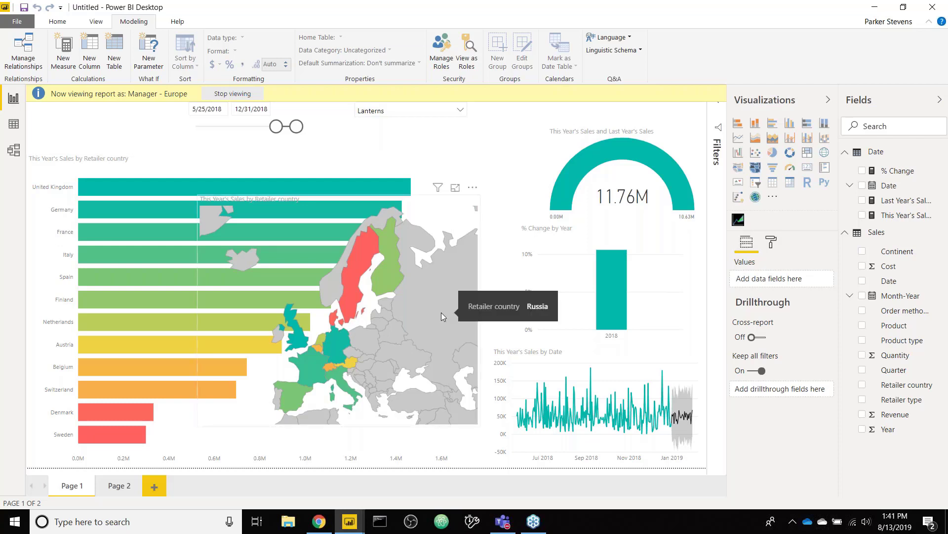
left_click(442, 52)
left_click(220, 187)
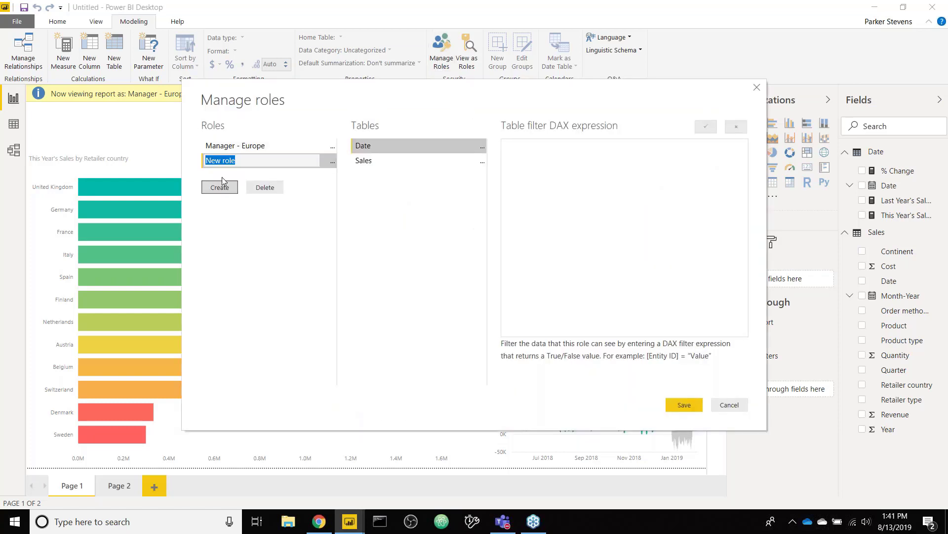
type("Manager - North America")
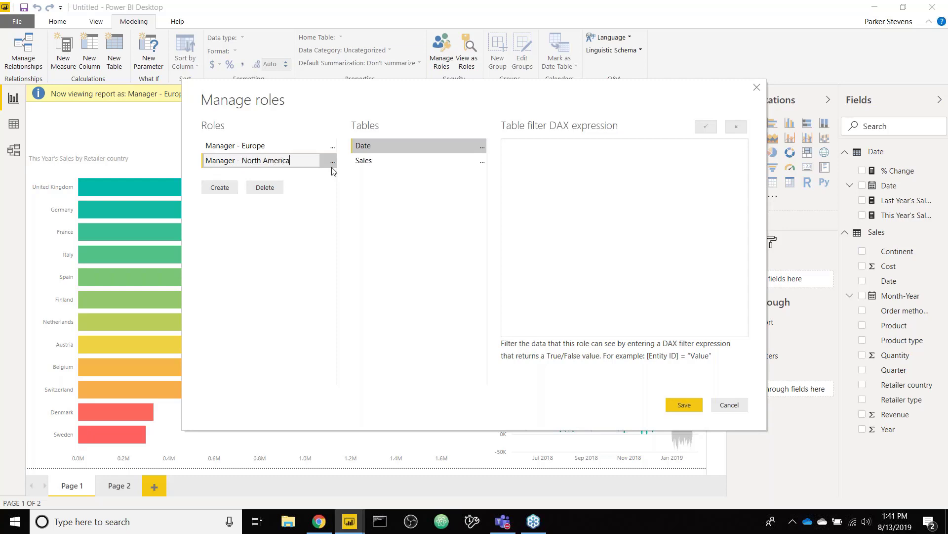
- Restrict the Manager - North America role on the Sales table with the filter [Continent] = "North America", and save the role
left_click(364, 162)
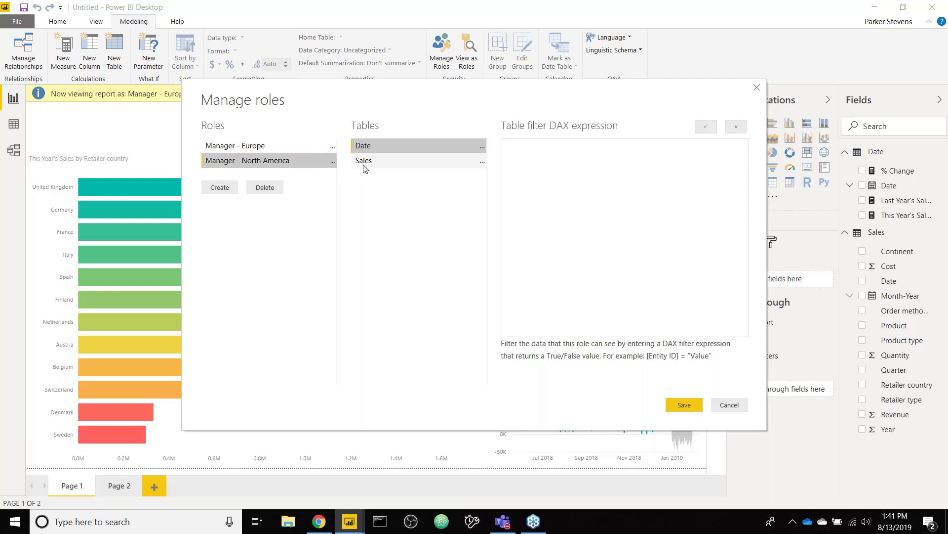
left_click(601, 185)
type("[Cont")
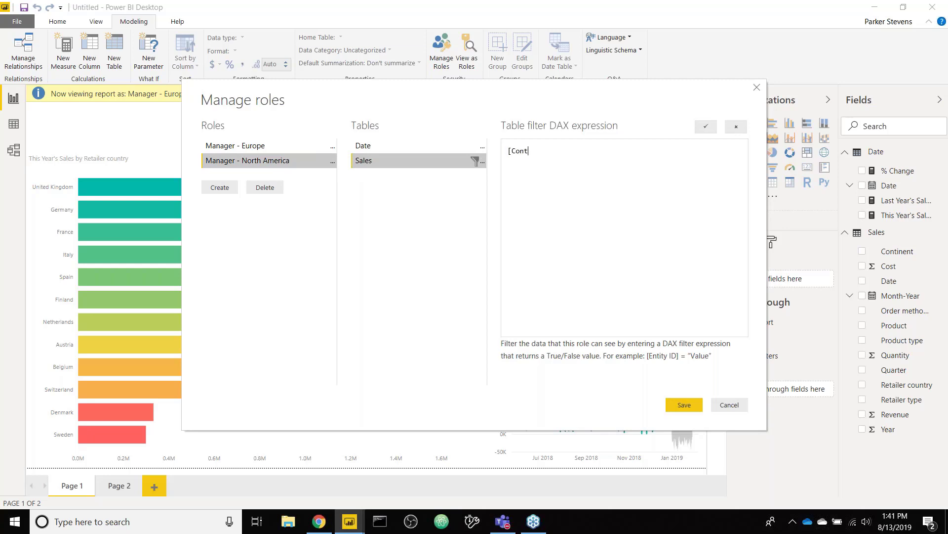
type("inent] = \"North America")
left_click(690, 404)
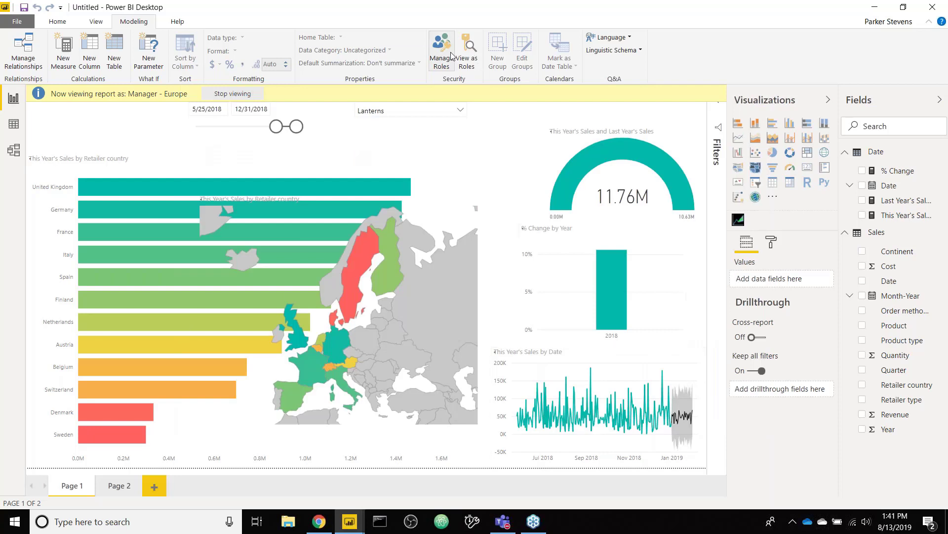
- Stop viewing as Manager - Europe and view the report as the Manager - North America role
left_click(255, 92)
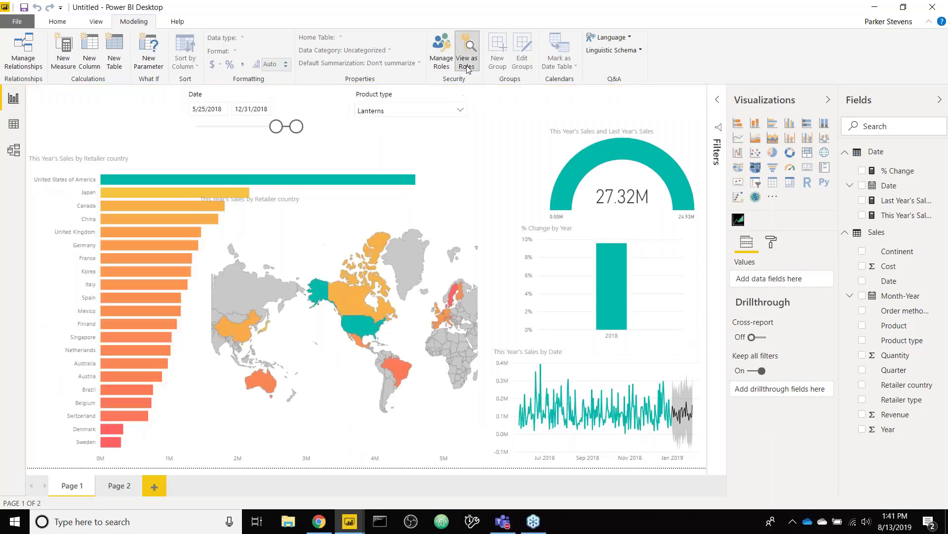
left_click(467, 58)
left_click(395, 232)
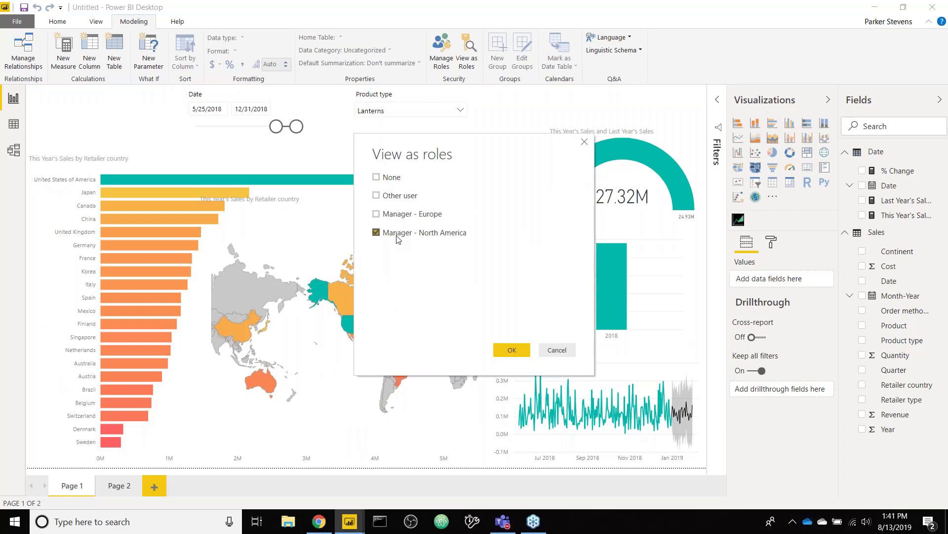
left_click(528, 349)
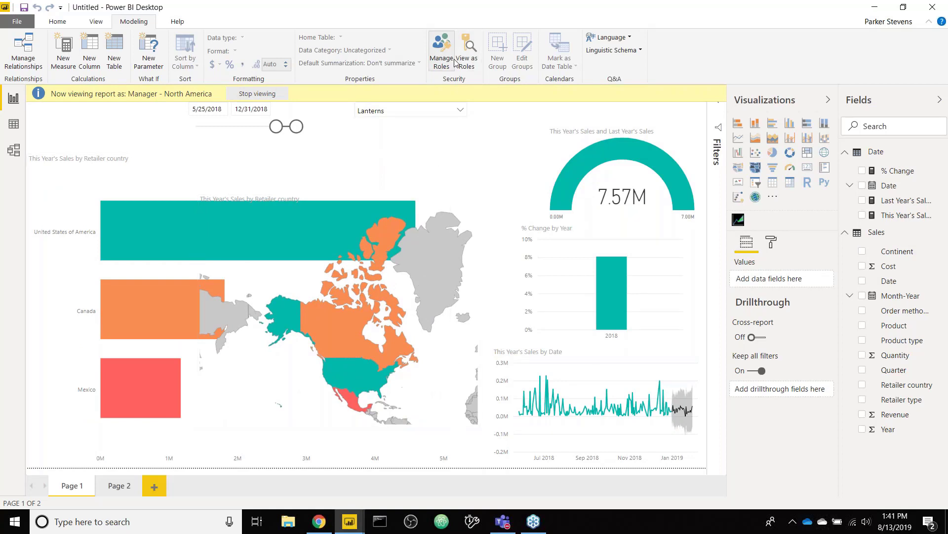
left_click(441, 50)
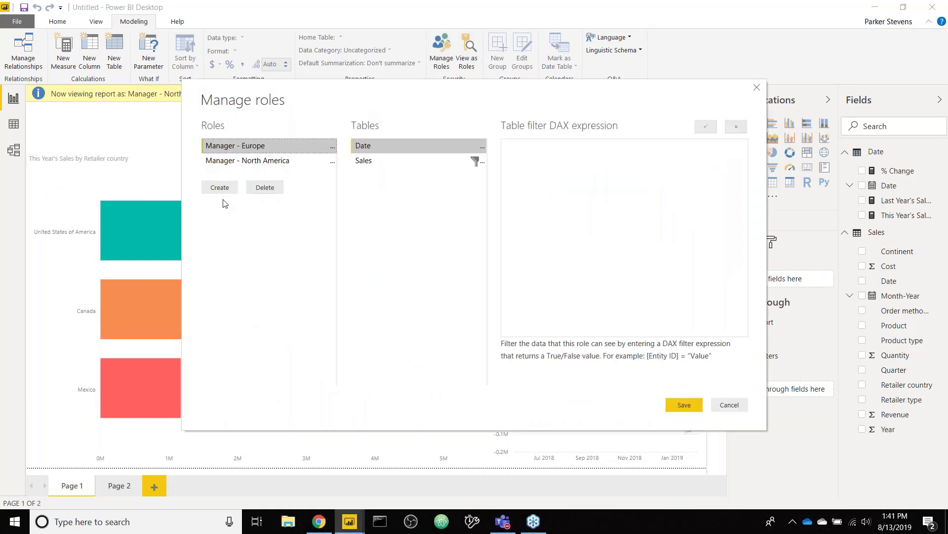
left_click(220, 188)
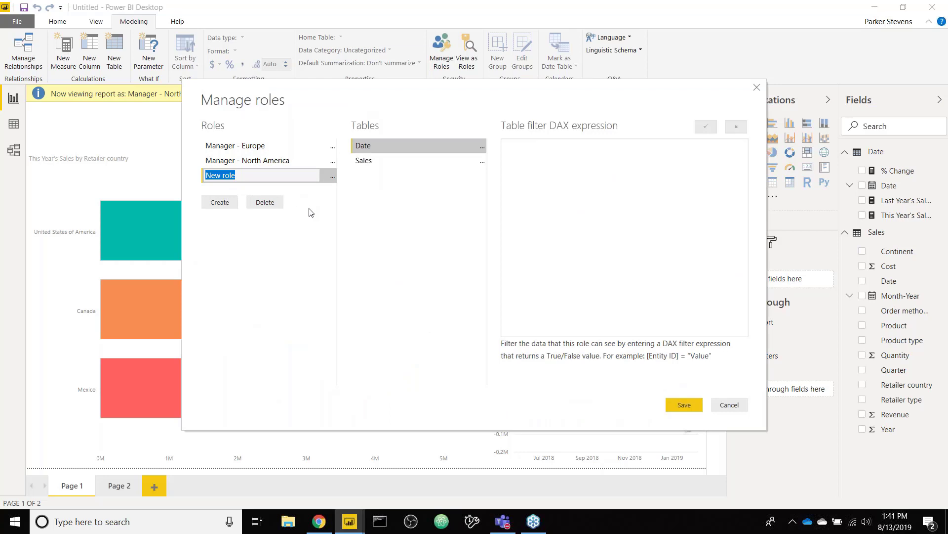
left_click(757, 88)
- Stop viewing as the North America manager and clear Lanterns from the Product type slicer so all types are included
left_click(244, 94)
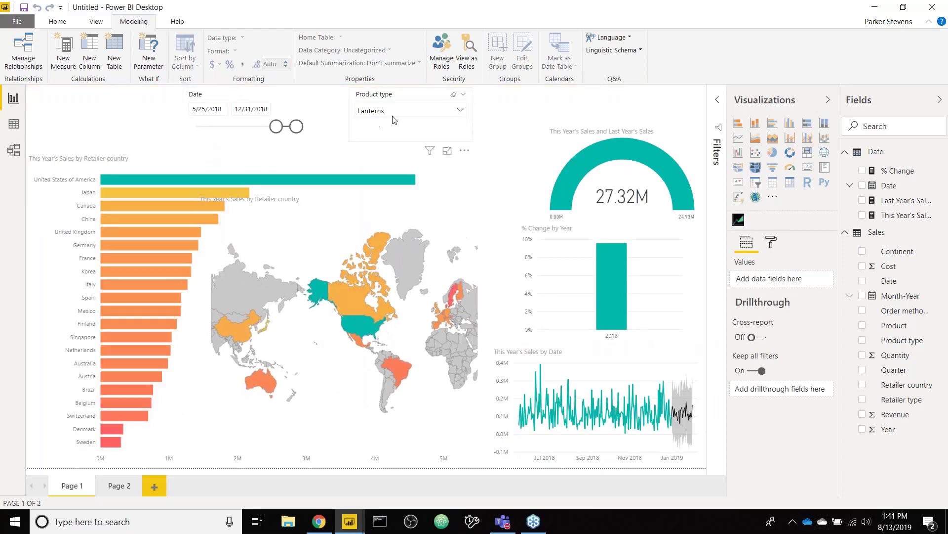
left_click(394, 117)
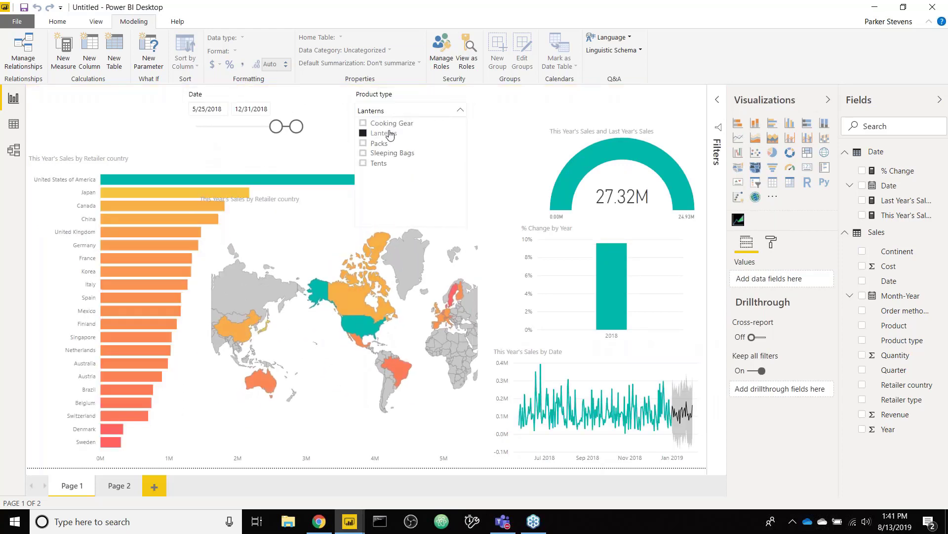
left_click(391, 135)
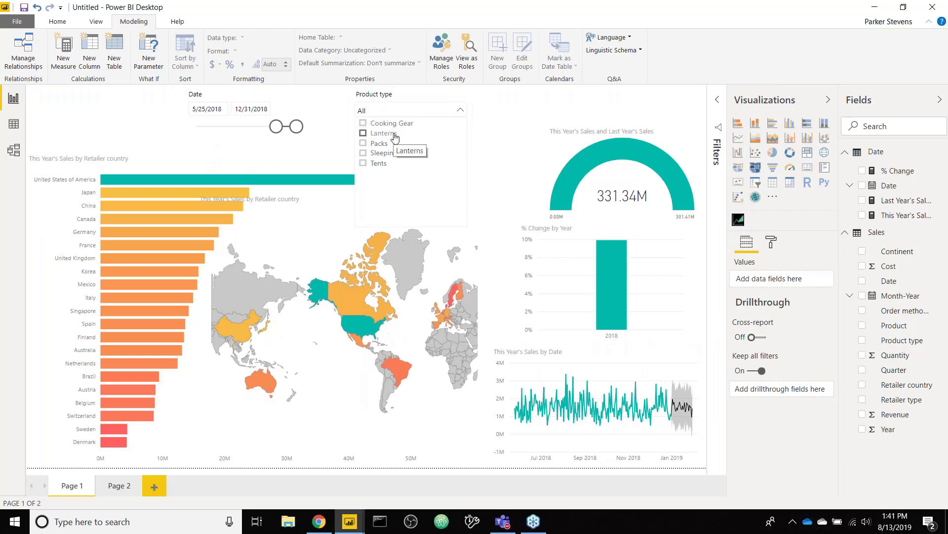
left_click(485, 141)
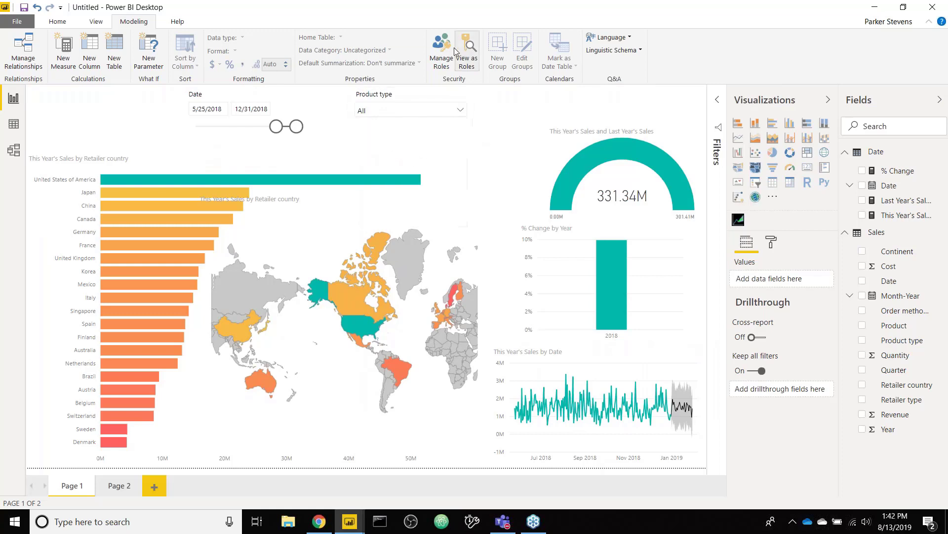
- Create a new security role and name it "Cooking Gear Analyst"
left_click(444, 73)
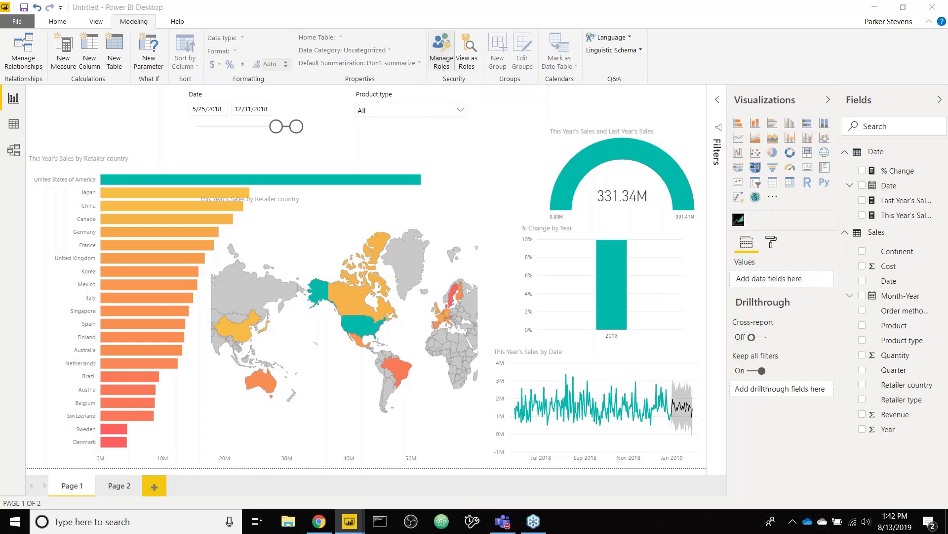
left_click(220, 188)
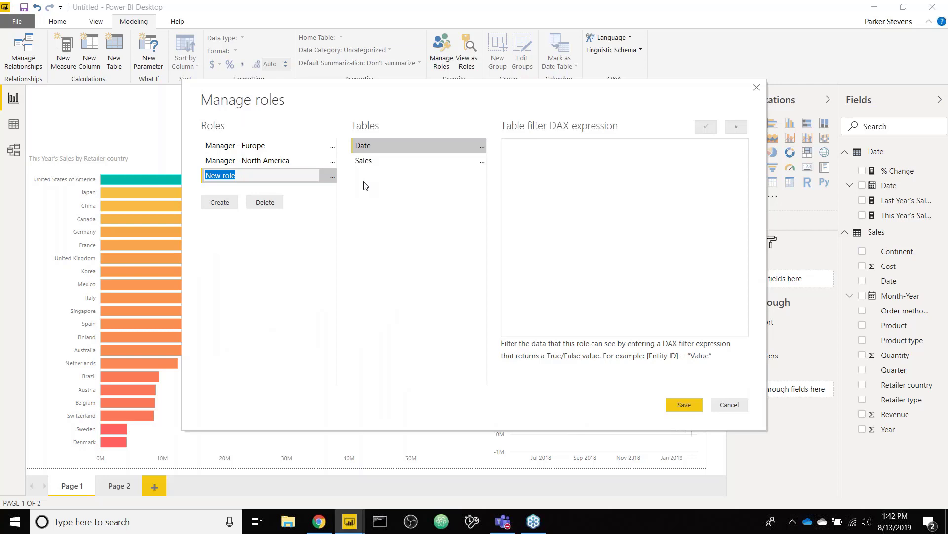
left_click_drag(459, 89, 436, 160)
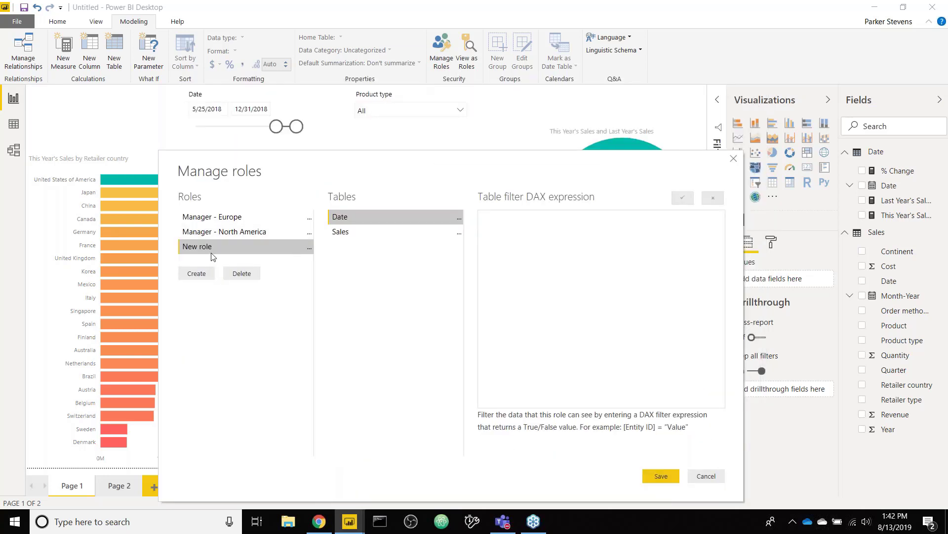
left_click(310, 246)
left_click(336, 285)
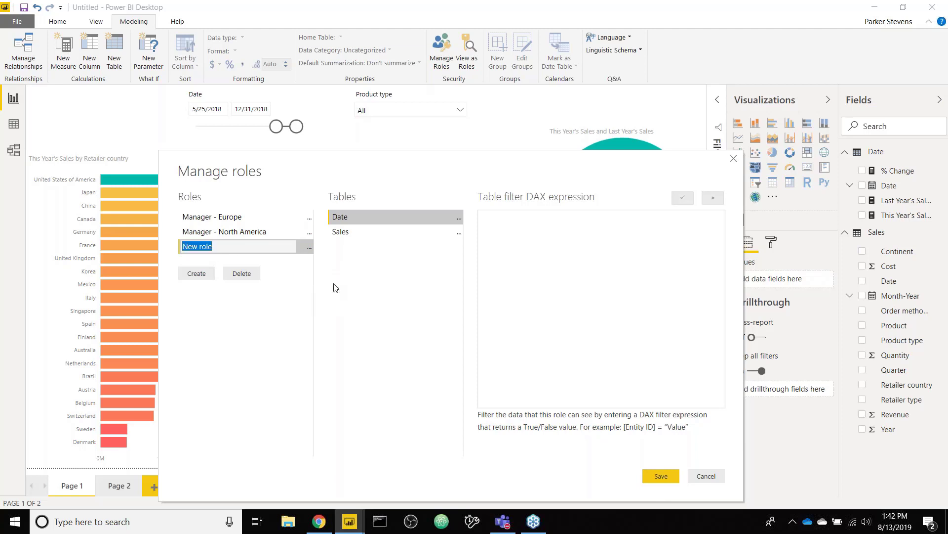
type("Cooking Gear Analyst")
- Restrict the Cooking Gear Analyst role on the Sales table with the filter [Product Type] = "Cooking Gear", and save the role
left_click(364, 232)
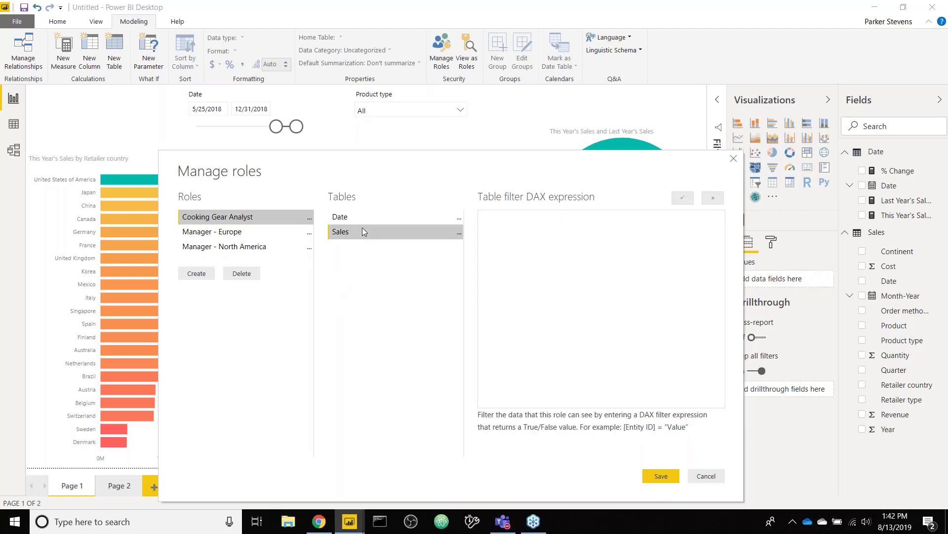
left_click(537, 239)
type("[Product Type] = \"Cooking Gear")
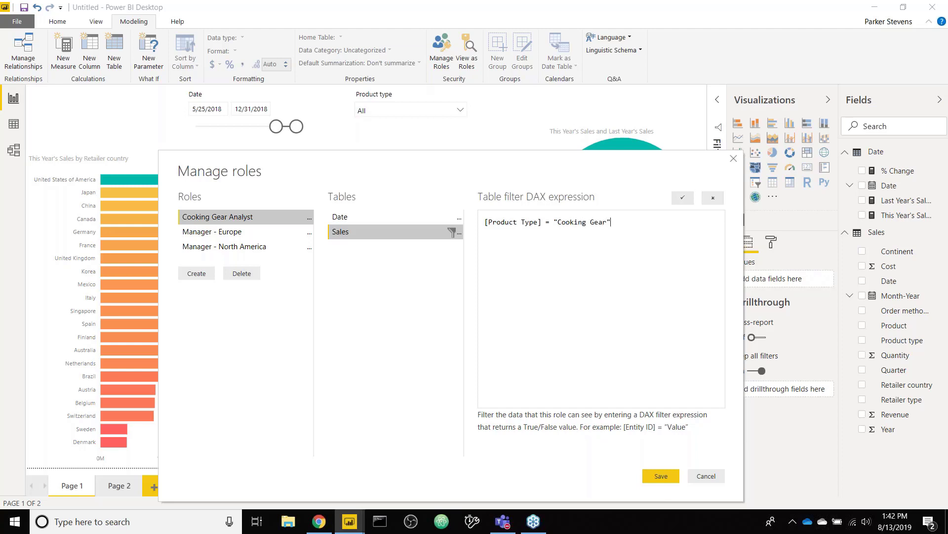
left_click(661, 476)
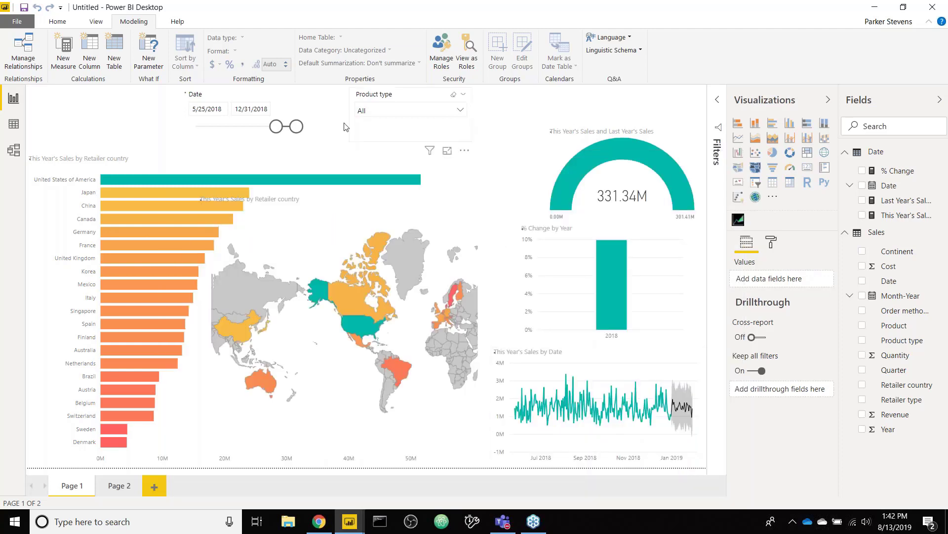
- View the report as Cooking Gear Analyst, check the available choices in the Product type slicer, and stop viewing as the role
left_click(466, 54)
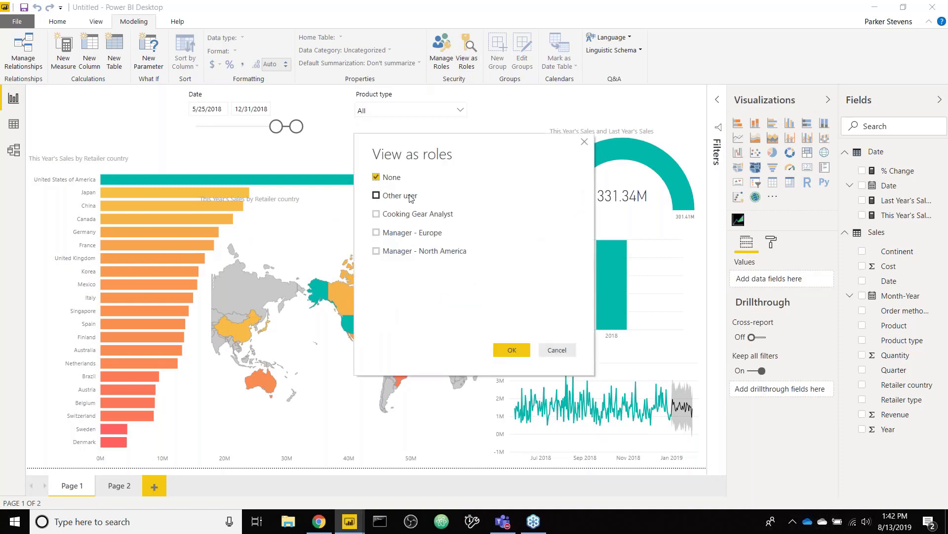
left_click(406, 219)
left_click(512, 351)
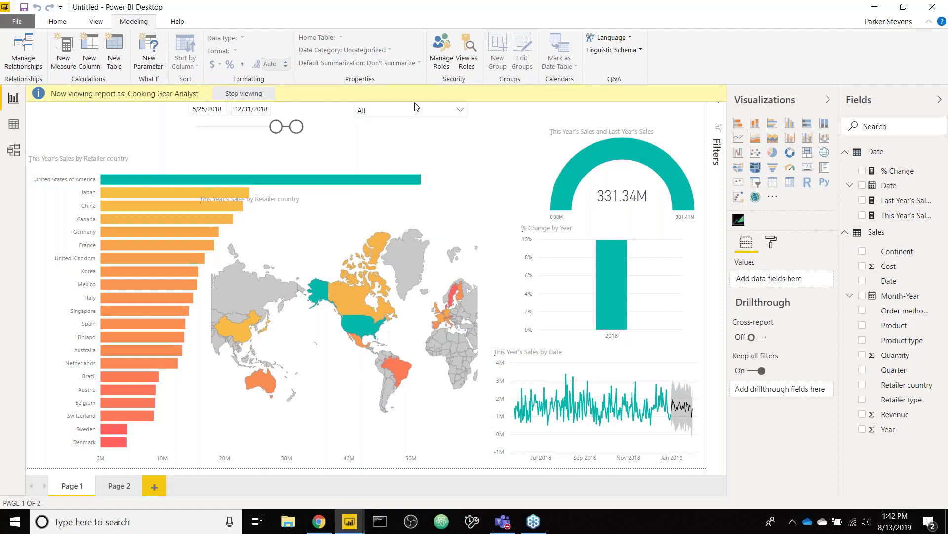
left_click(422, 114)
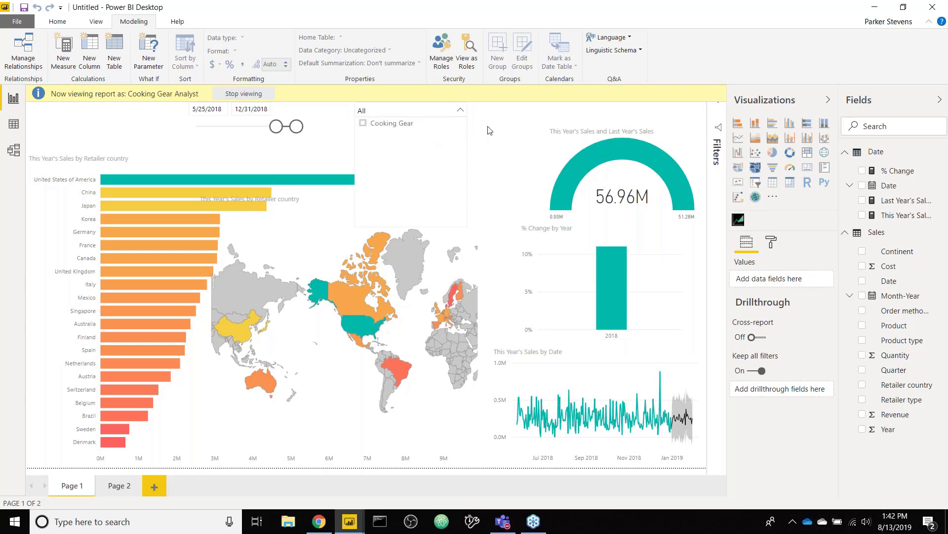
left_click(243, 93)
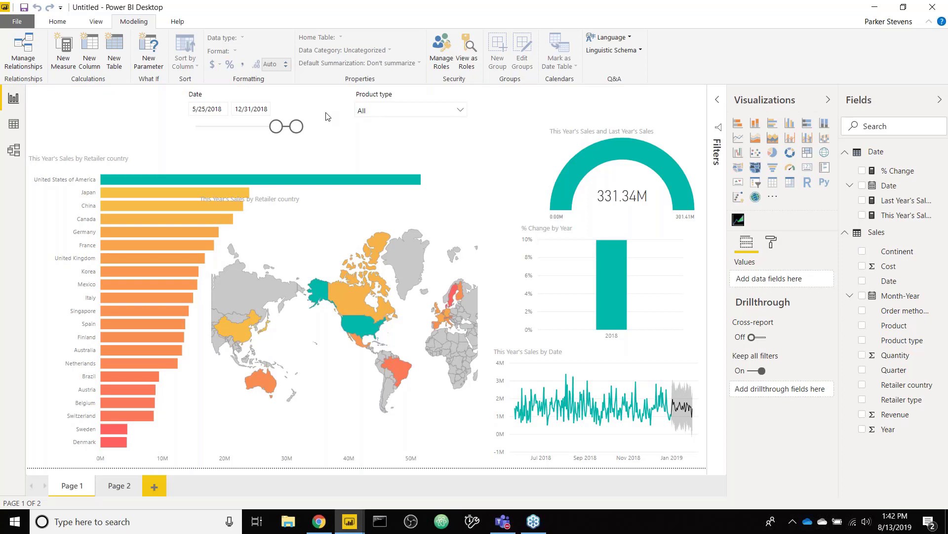
- Save the report as Financial Demo2.pbix in the Data folder on the Desktop
left_click(70, 25)
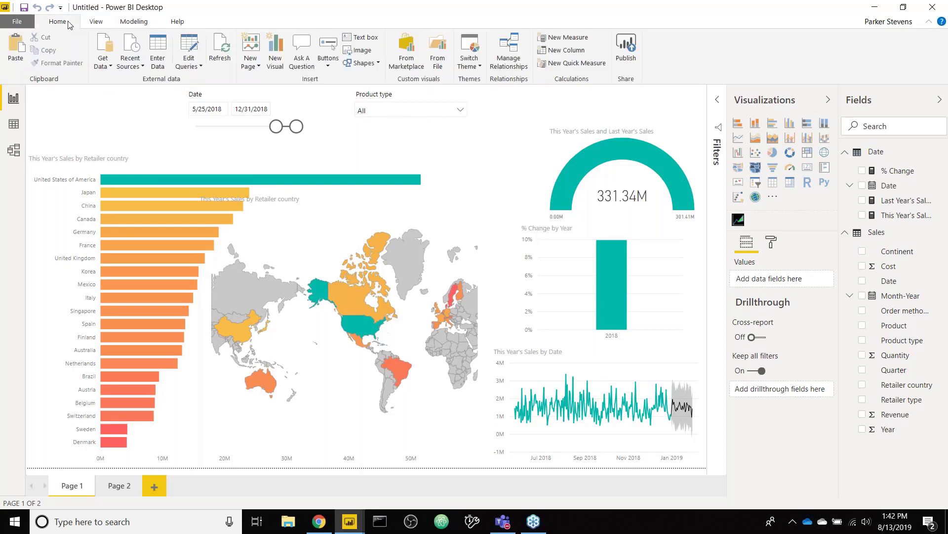
left_click(17, 21)
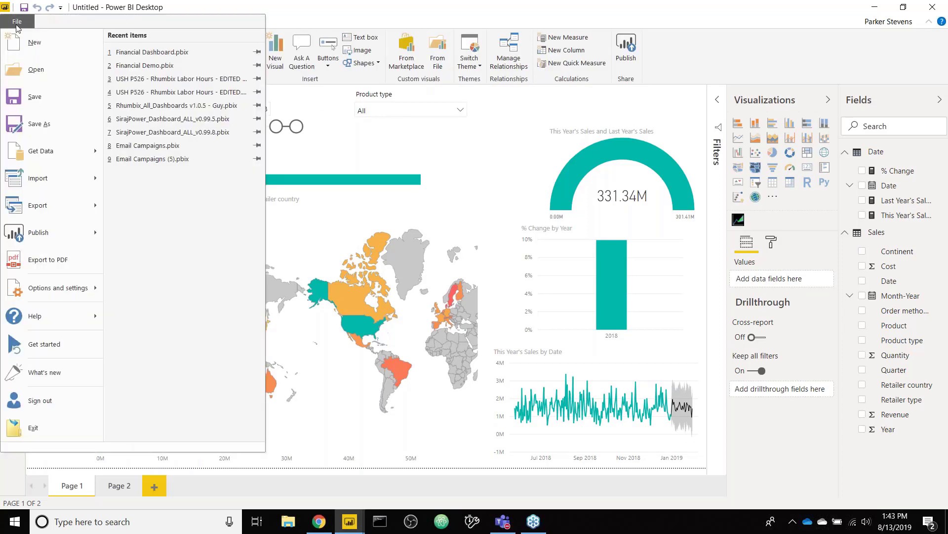
left_click(47, 124)
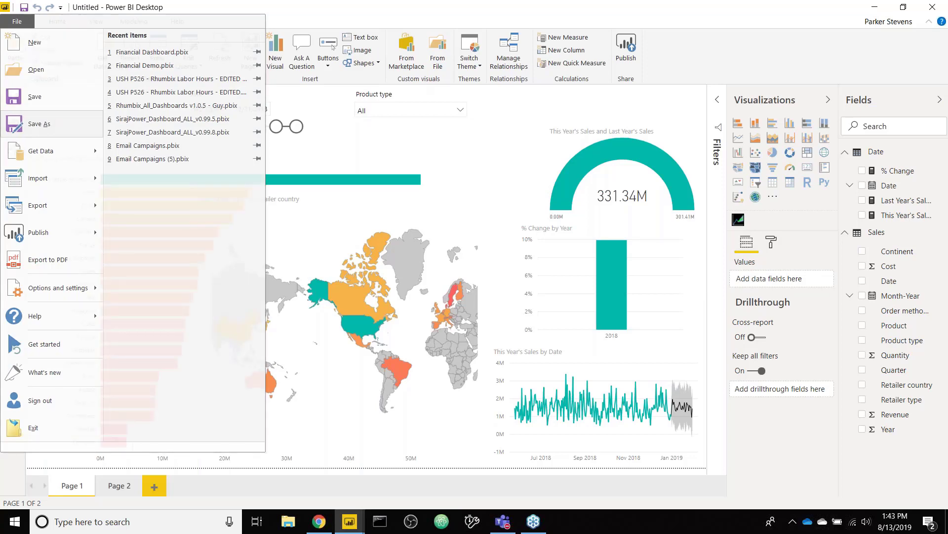
left_click(177, 88)
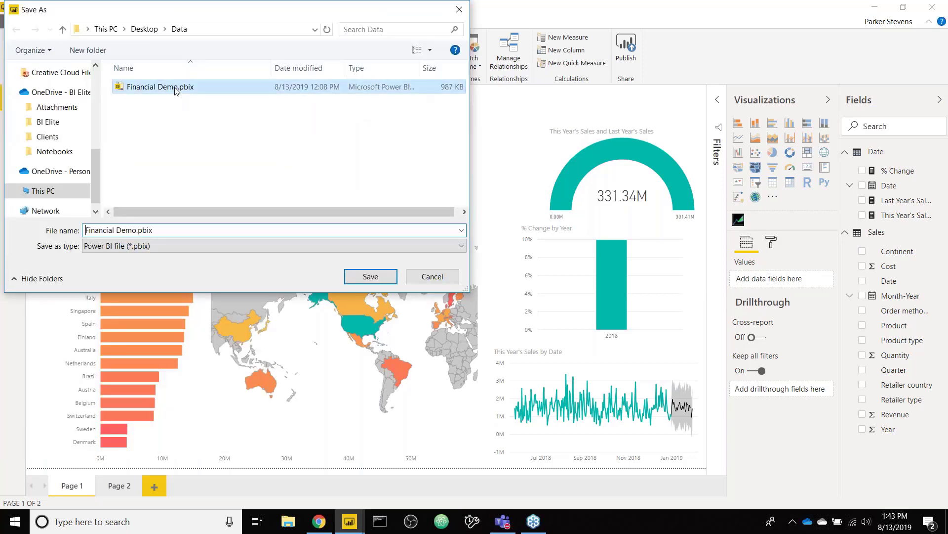
double_click(137, 230)
left_click(137, 230)
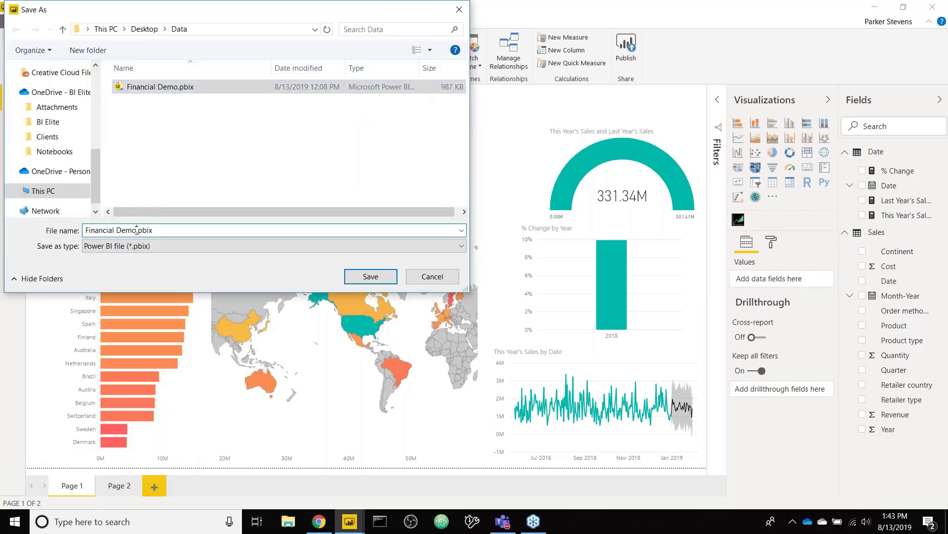
type("2")
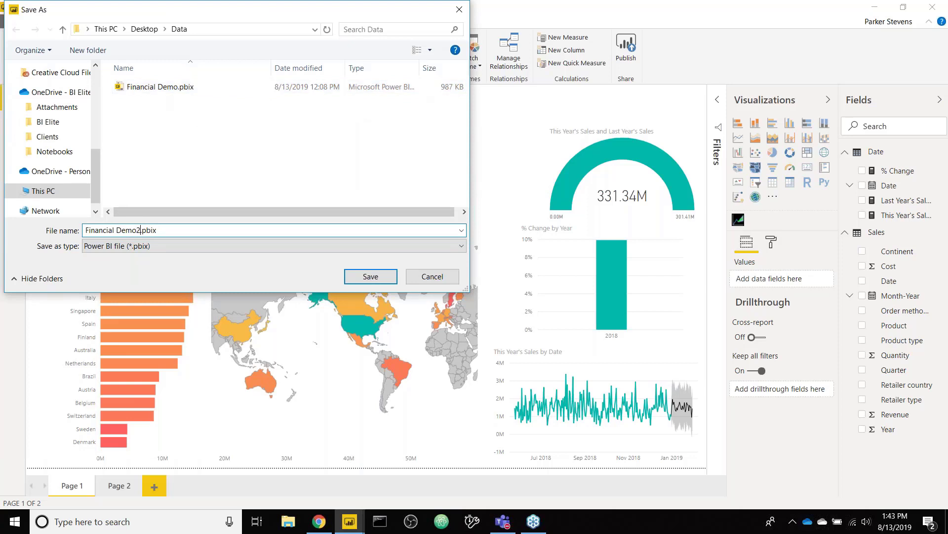
key("Return")
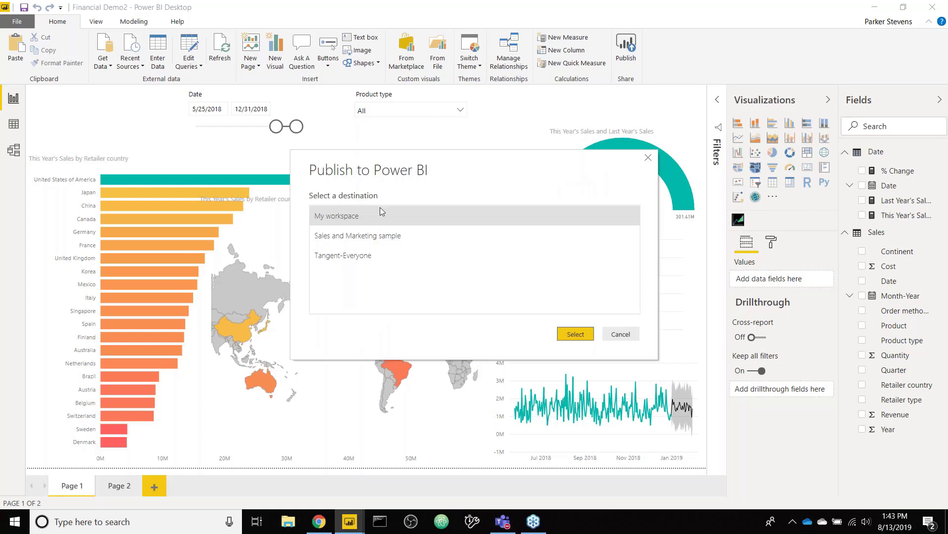
- Publish the report to My workspace and switch to the Power BI service in Chrome
left_click(583, 335)
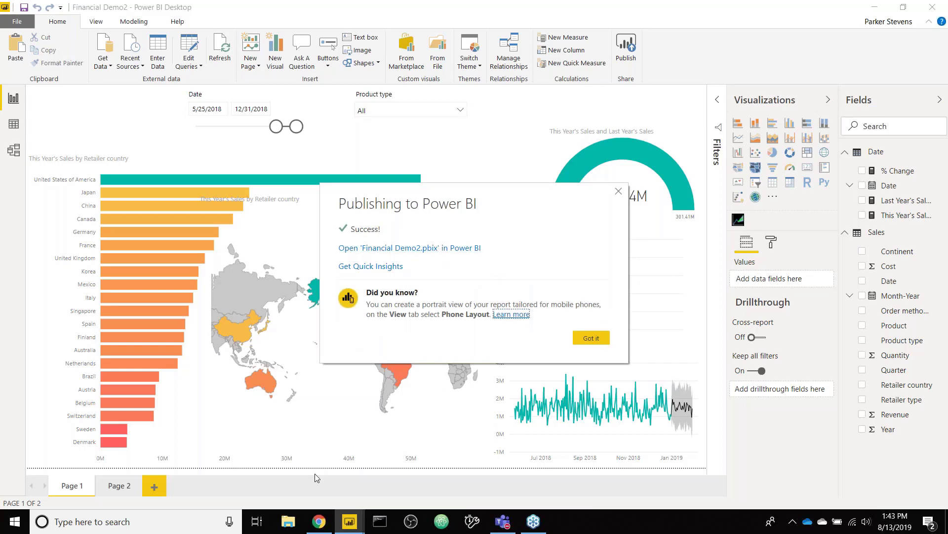
left_click(320, 522)
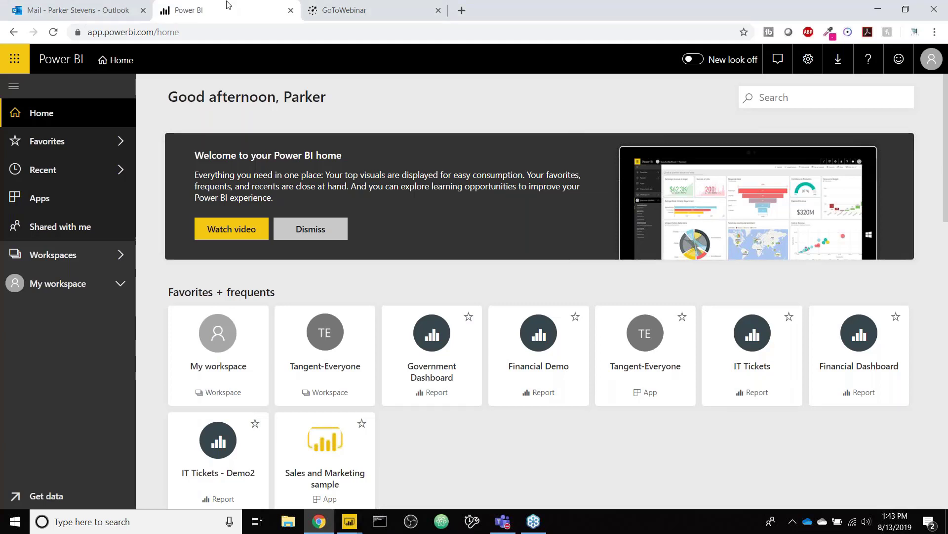
- Open the published Financial Demo2 report from My workspace after checking the workspace's lists of reports and datasets
left_click(53, 254)
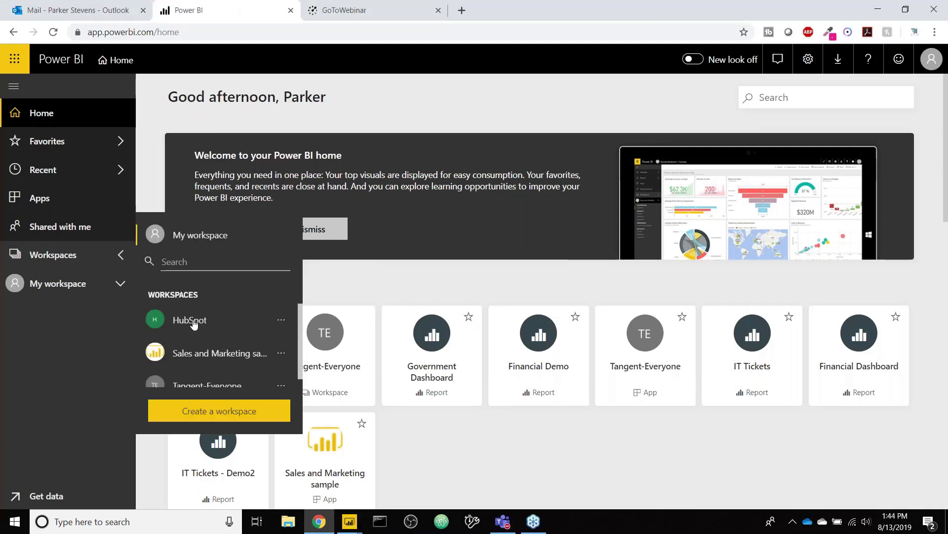
left_click(224, 238)
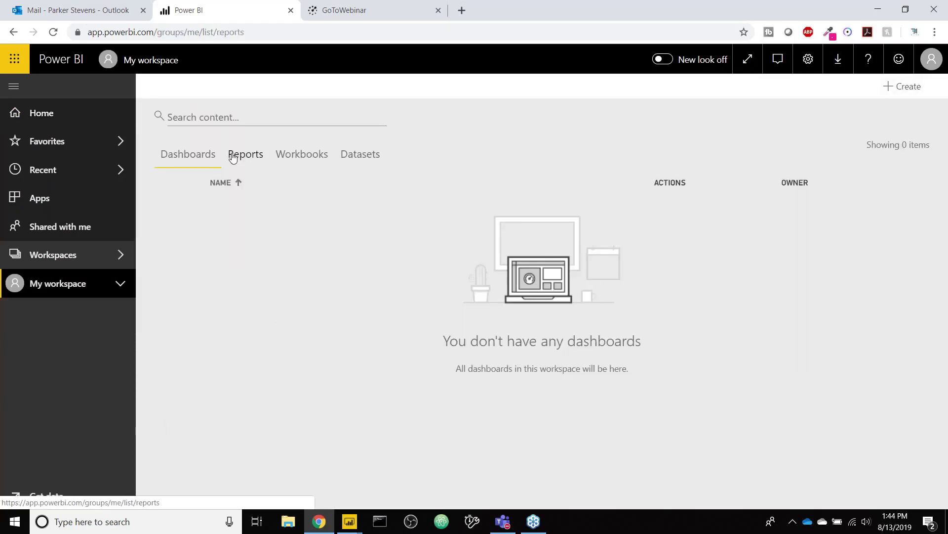
left_click(246, 154)
left_click(354, 155)
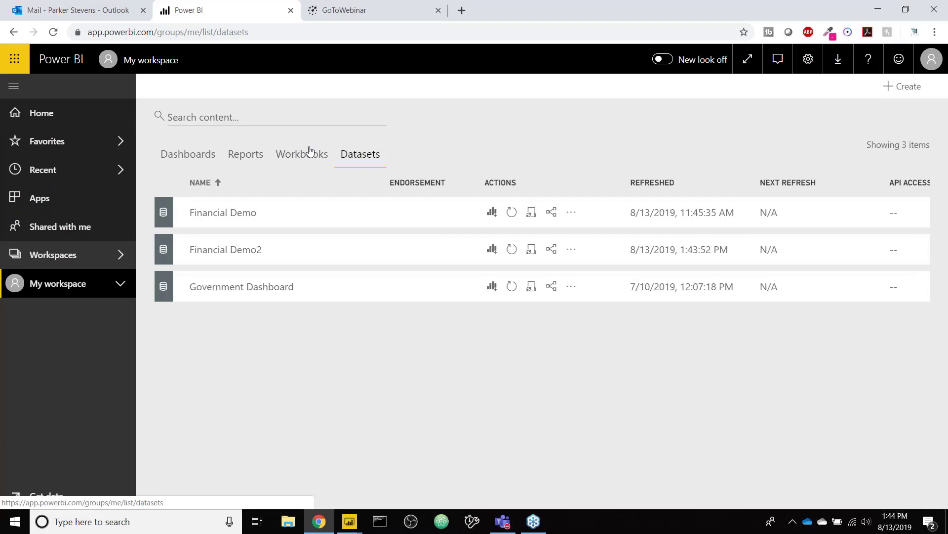
left_click(249, 157)
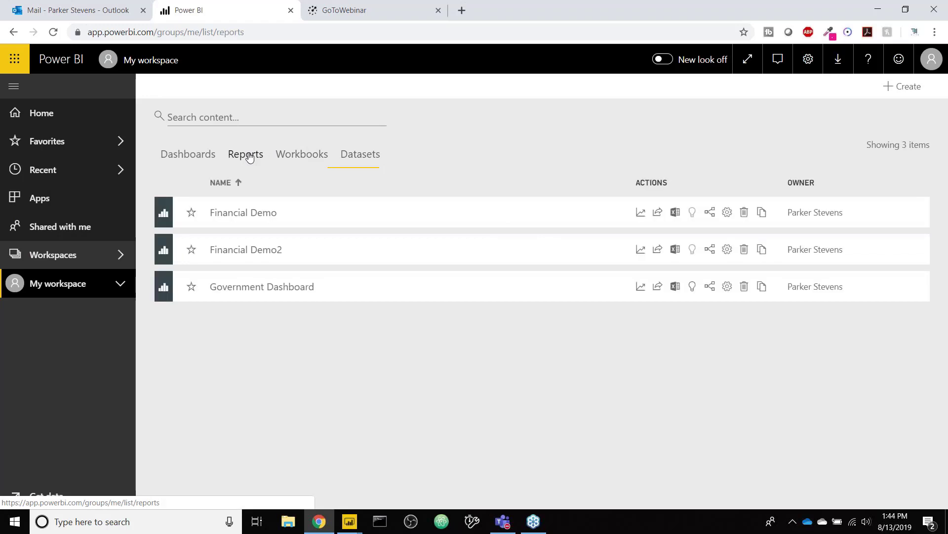
left_click(285, 255)
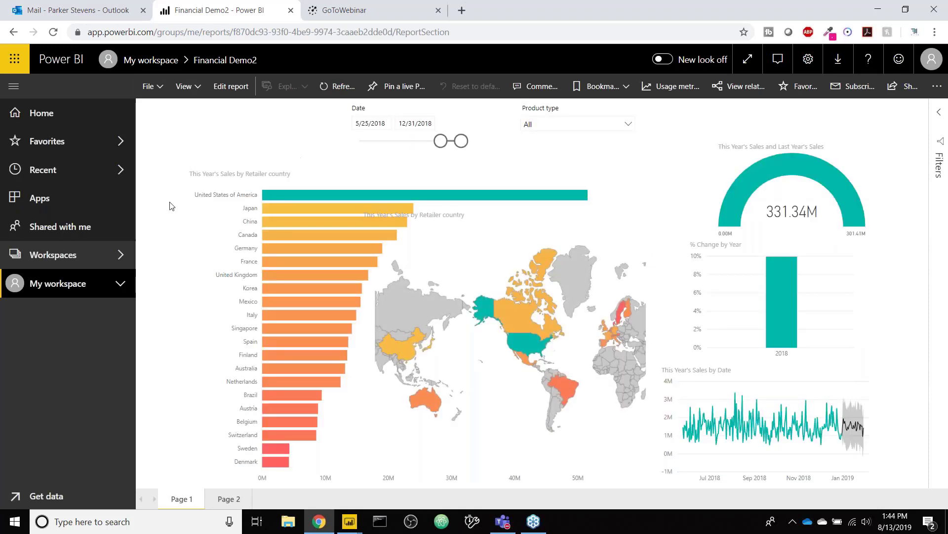
- Open the row-level security settings of the Financial Demo2 dataset in My workspace
left_click(69, 284)
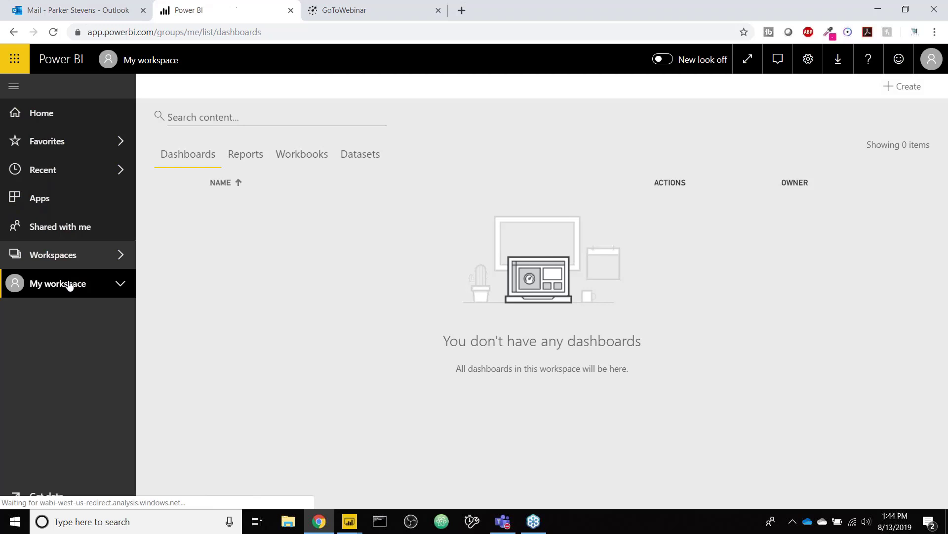
left_click(366, 154)
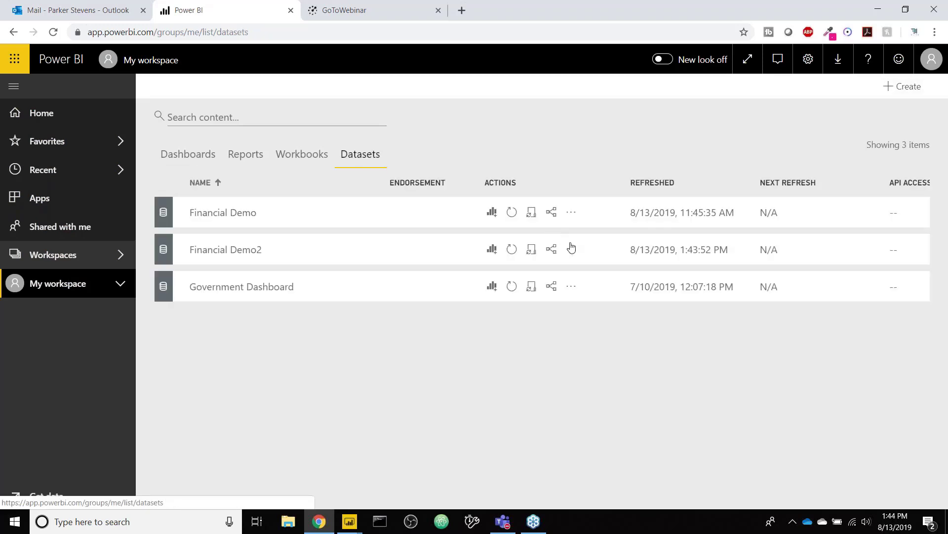
left_click(572, 249)
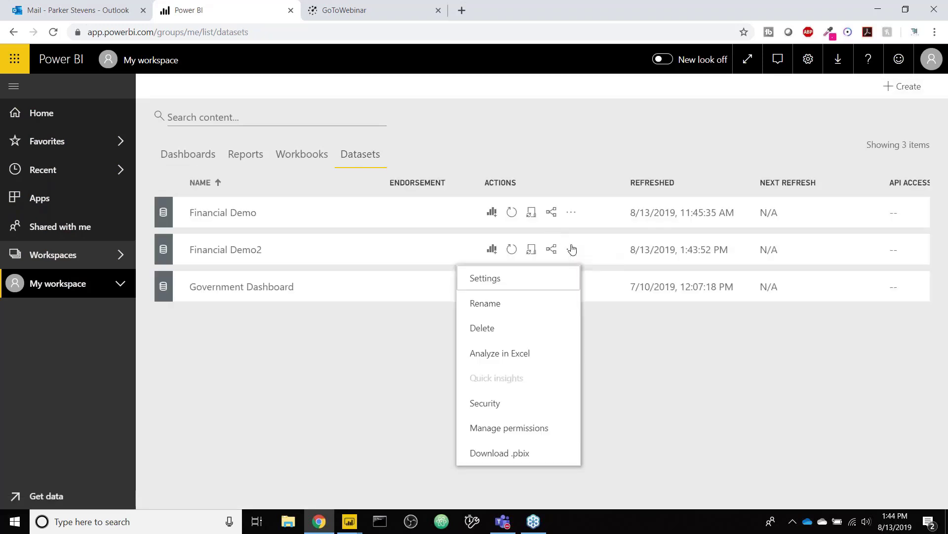
left_click(399, 251)
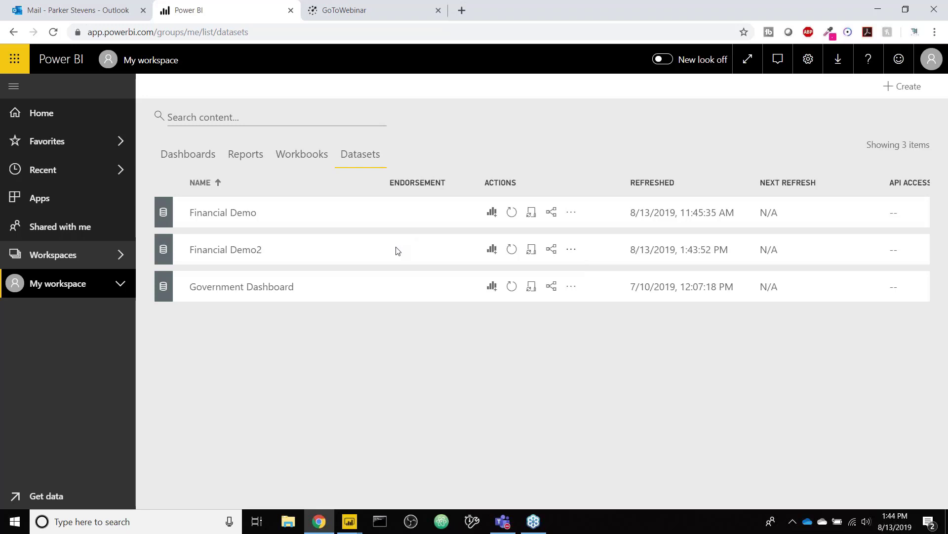
left_click(571, 250)
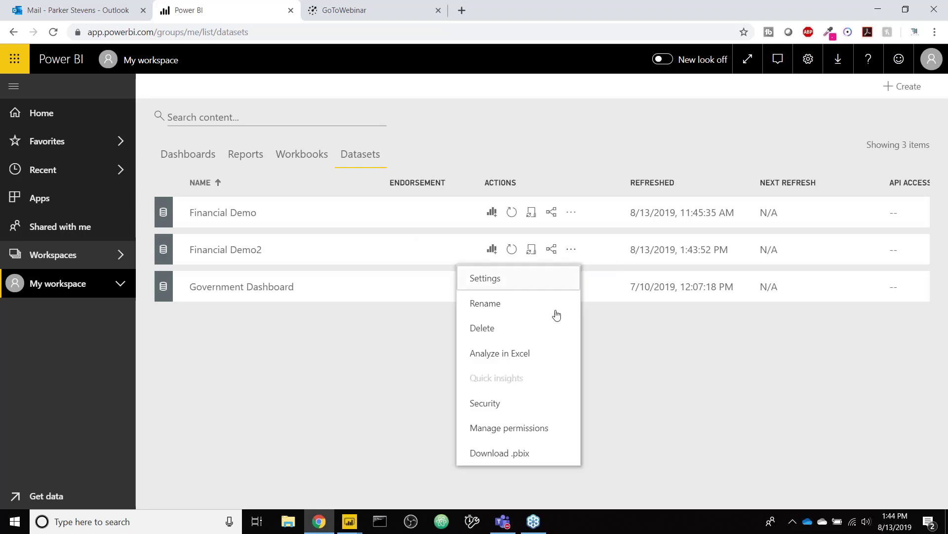
left_click(520, 403)
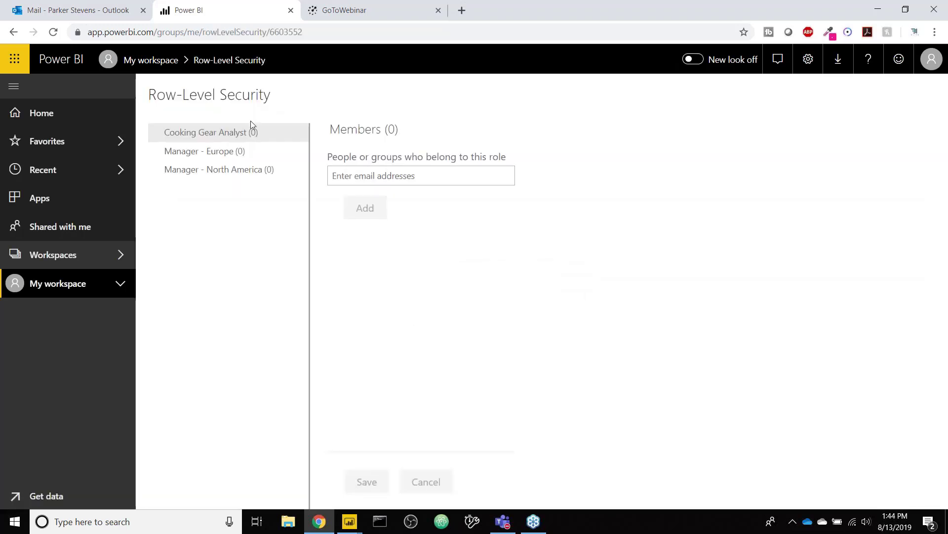
- Add the report owner as a member of the Manager - North America role and save the membership
left_click(239, 152)
left_click(247, 177)
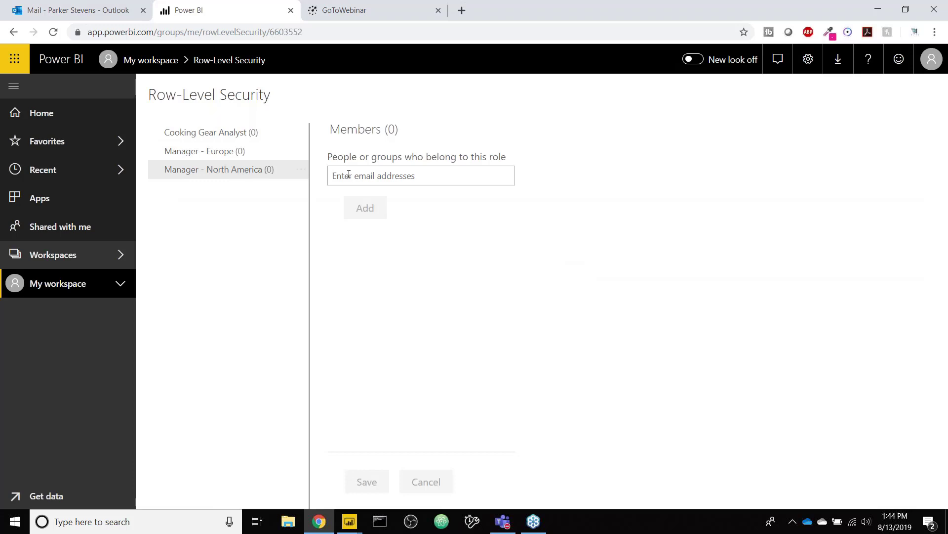
type("pa")
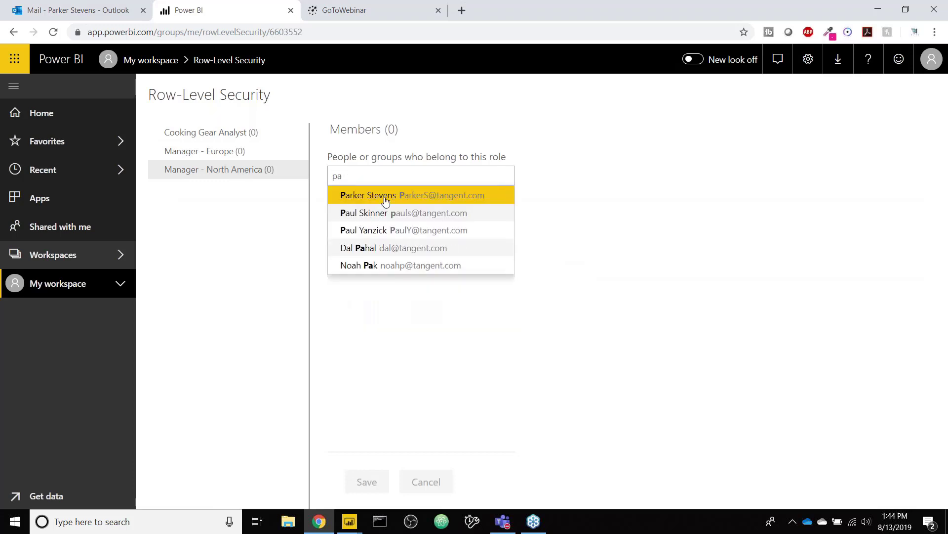
left_click(385, 201)
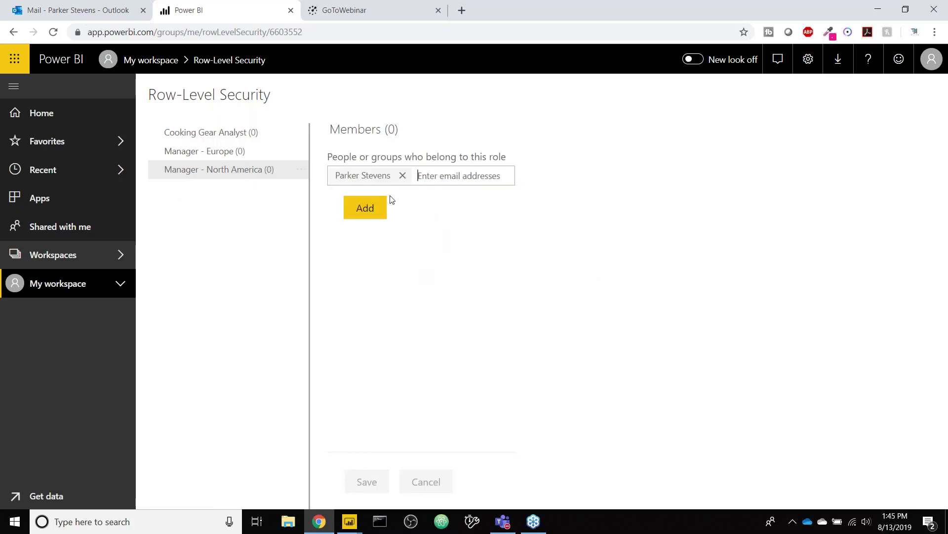
left_click(366, 208)
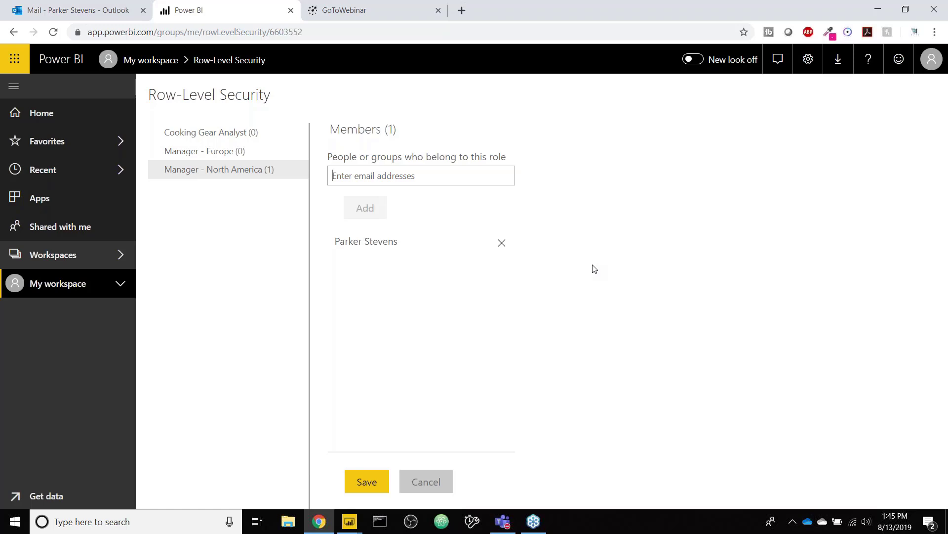
left_click(374, 480)
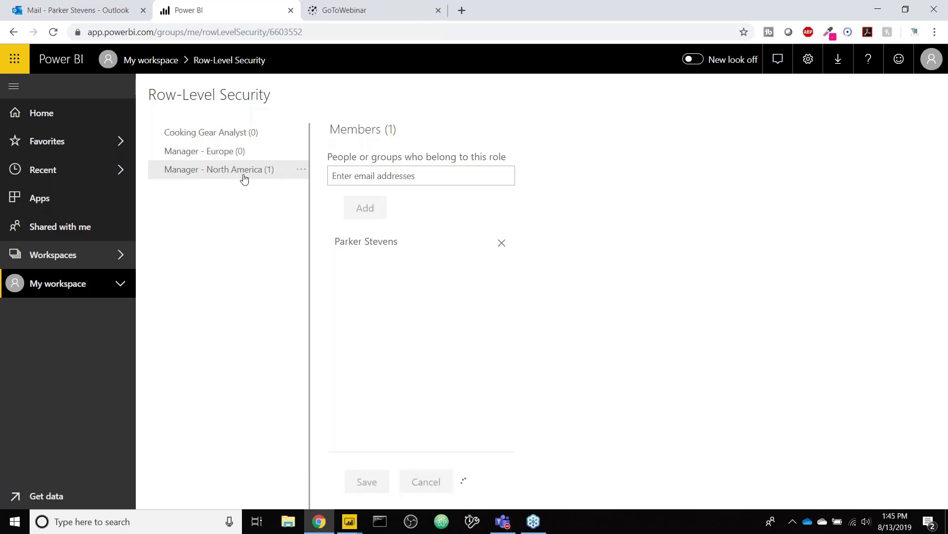
- Test the report as the Manager - North America role, and switch the test view to Manager - Europe only
left_click(307, 173)
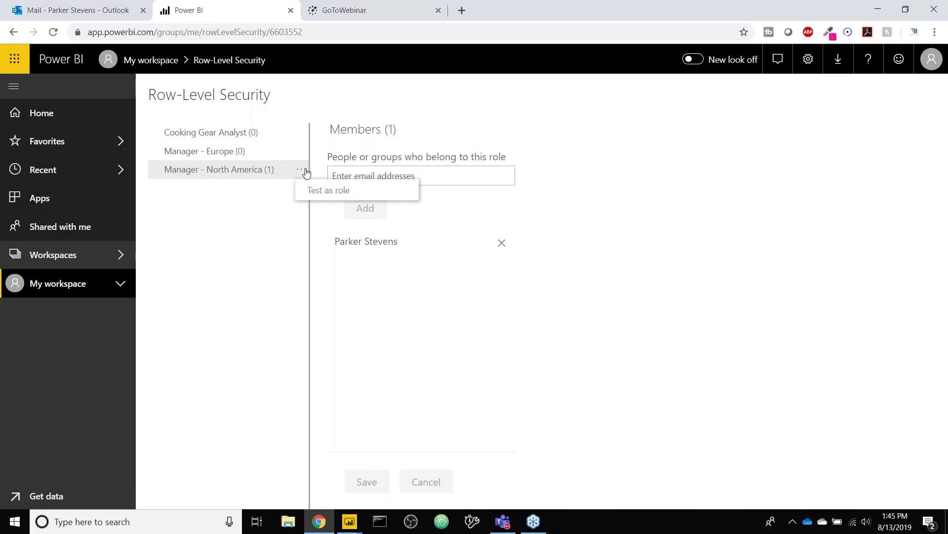
left_click(326, 196)
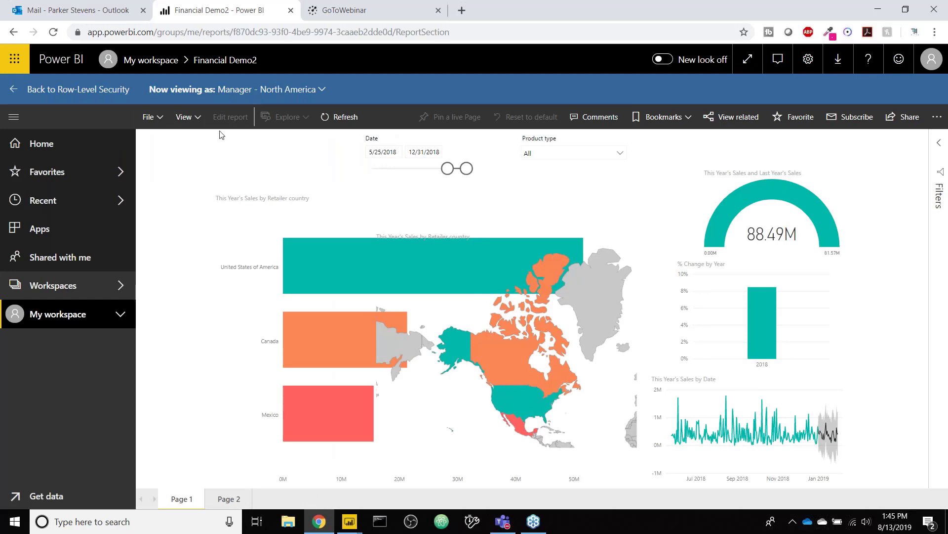
left_click(323, 89)
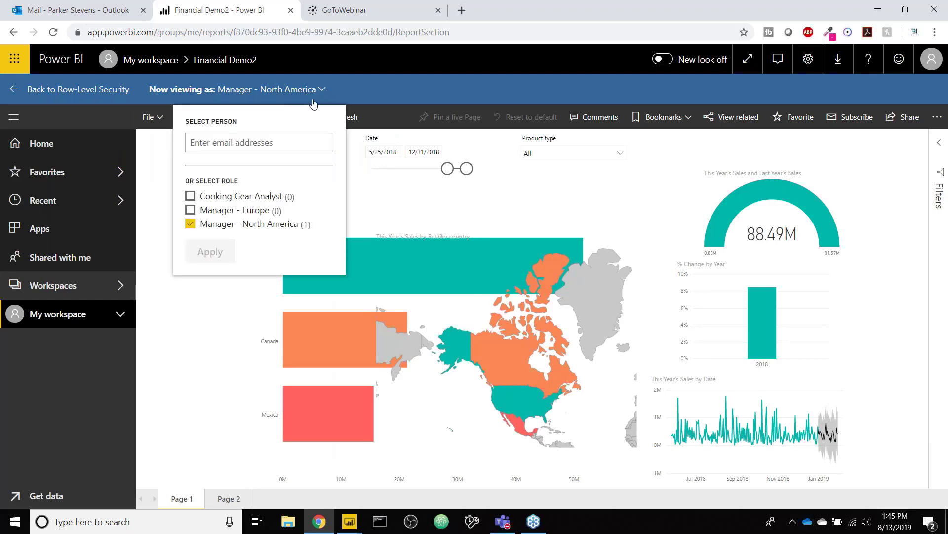
left_click(191, 223)
left_click(191, 210)
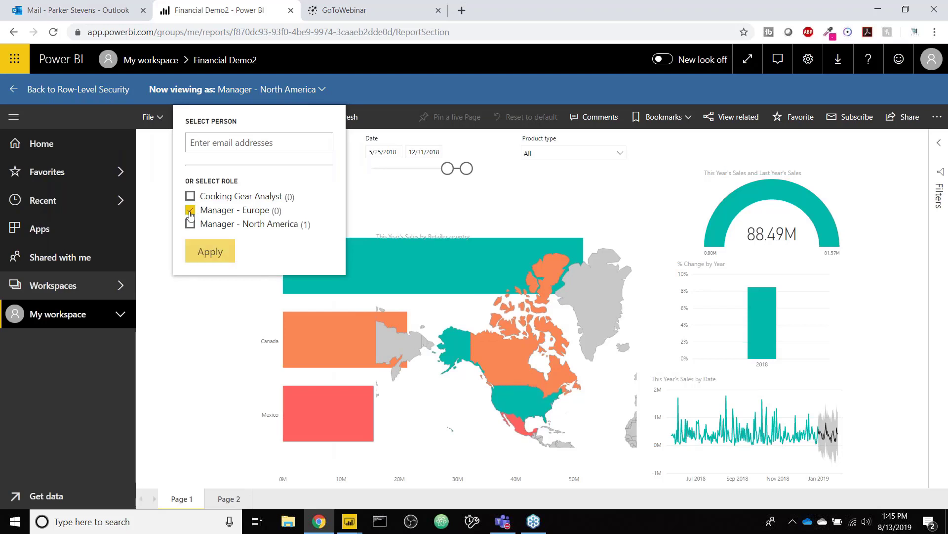
left_click(212, 252)
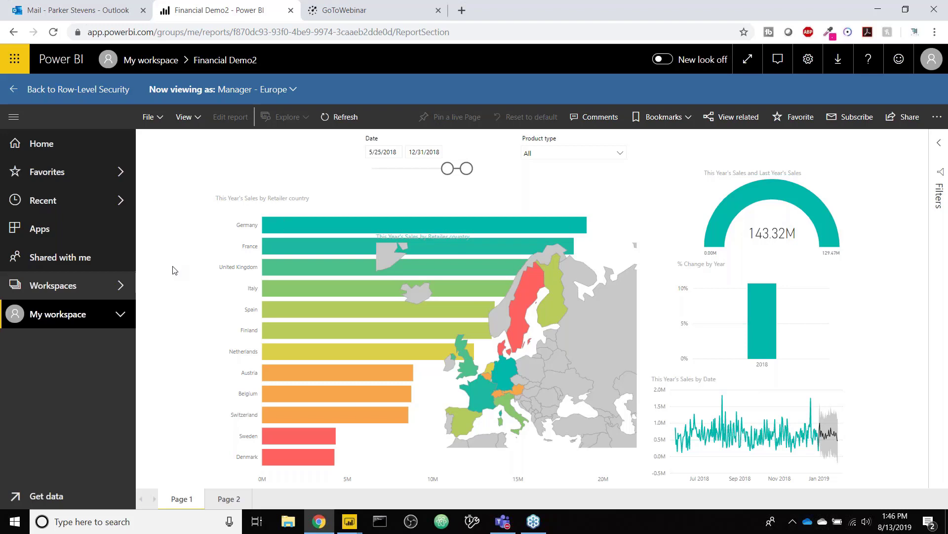
- Switch to the Financial Demo2 report in Power BI Desktop and dismiss the publishing message
left_click(349, 521)
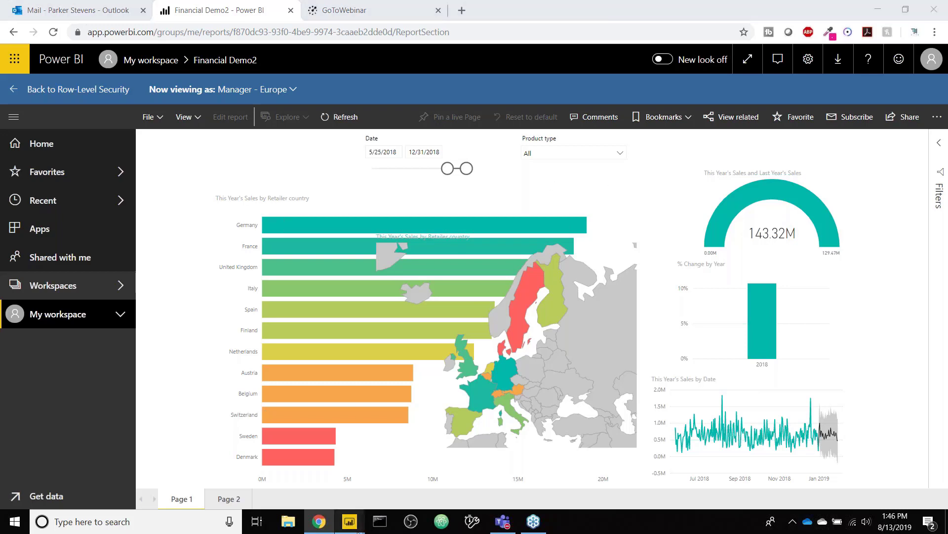
left_click(396, 480)
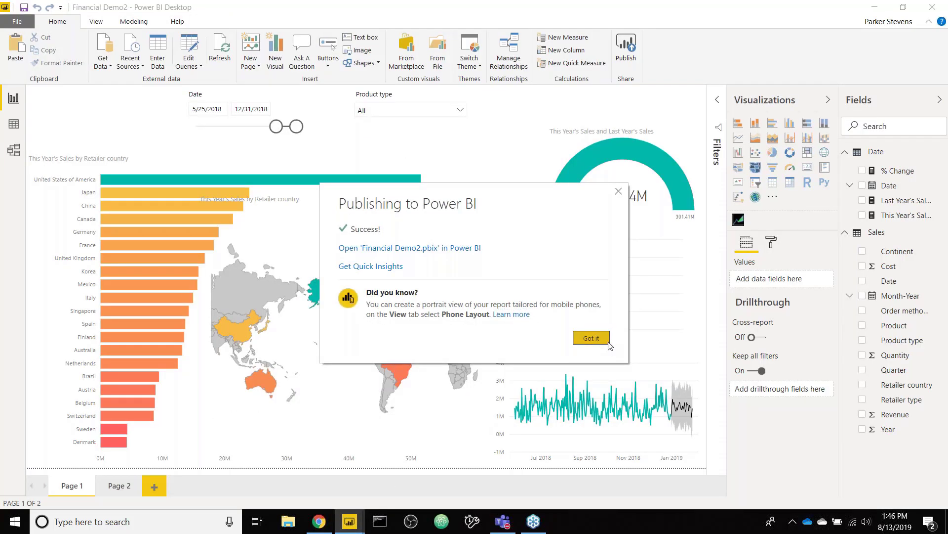
left_click(591, 337)
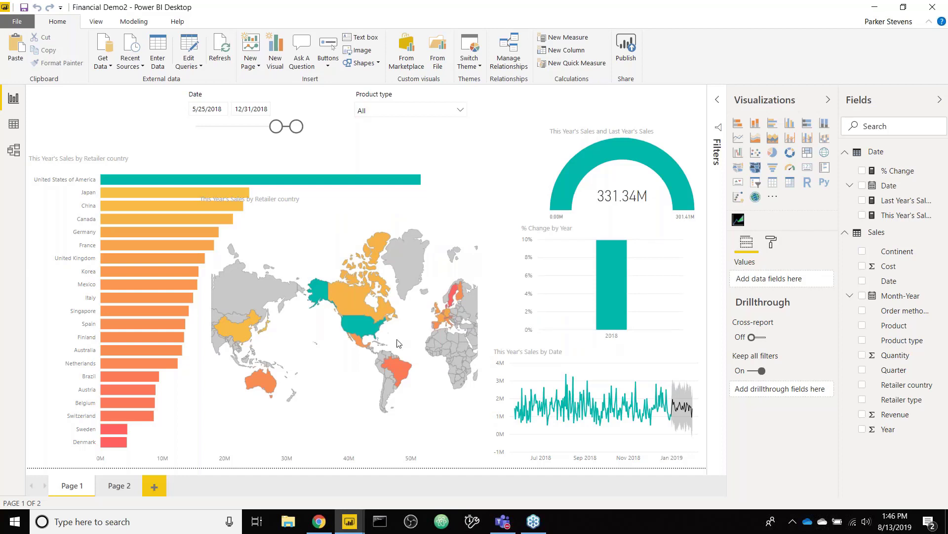
- Switch to the Financial Dashboard report in Power BI Desktop and copy the header's background shape
left_click(349, 522)
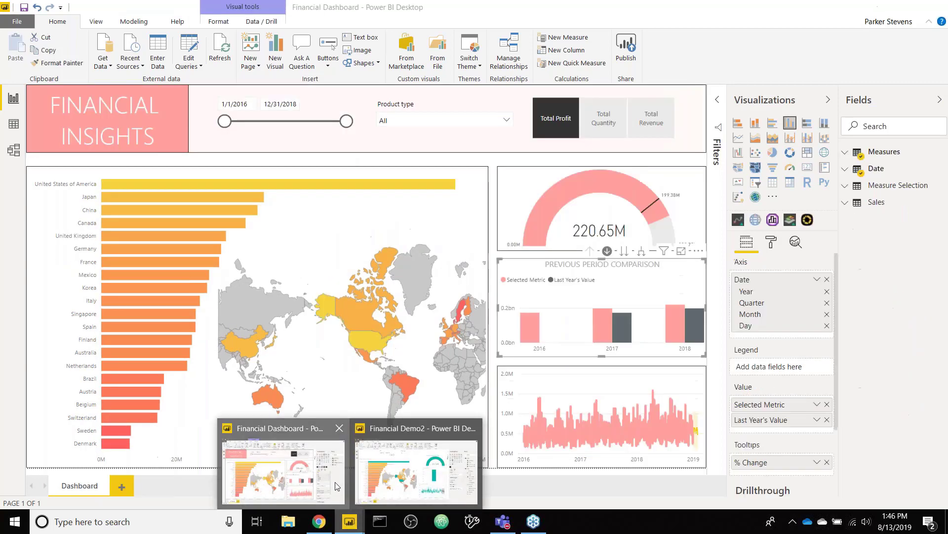
left_click(337, 487)
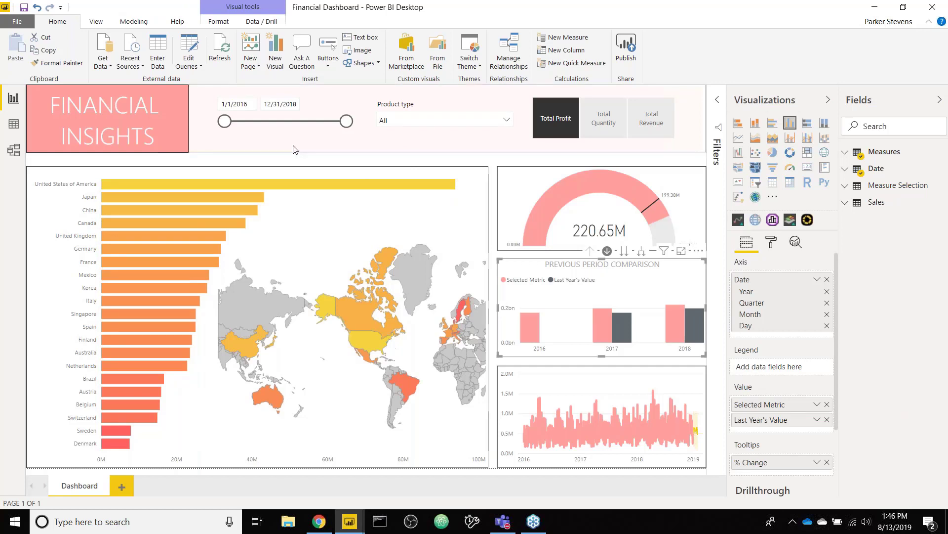
left_click(167, 143)
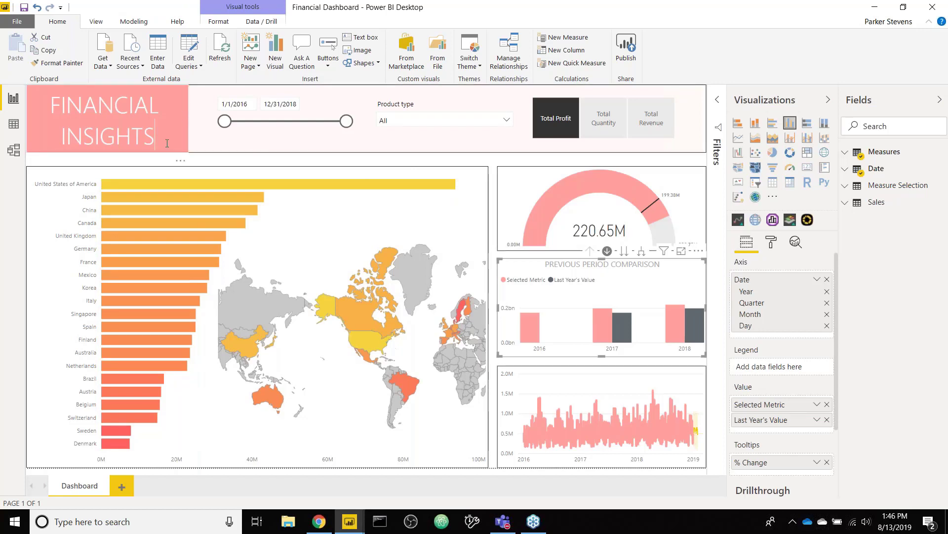
left_click(234, 144)
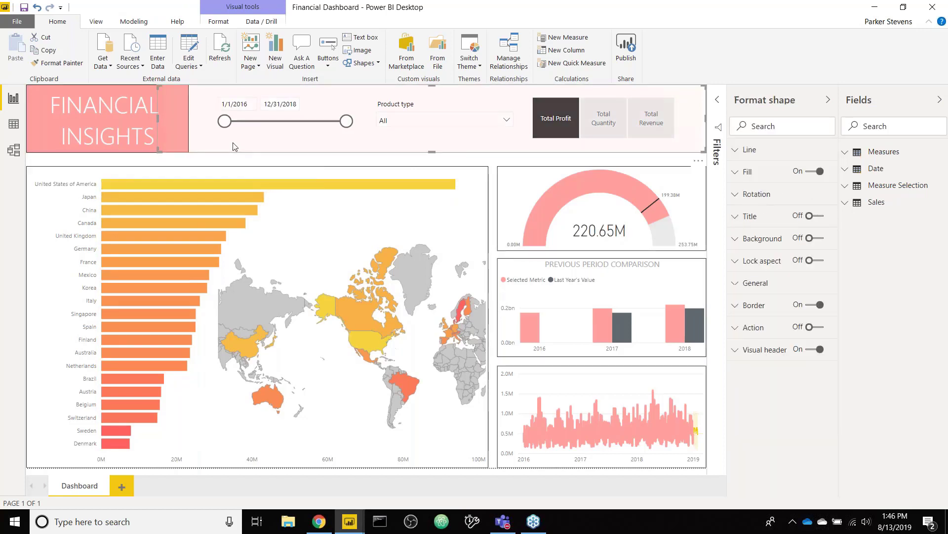
key("ctrl+c")
left_click(459, 161)
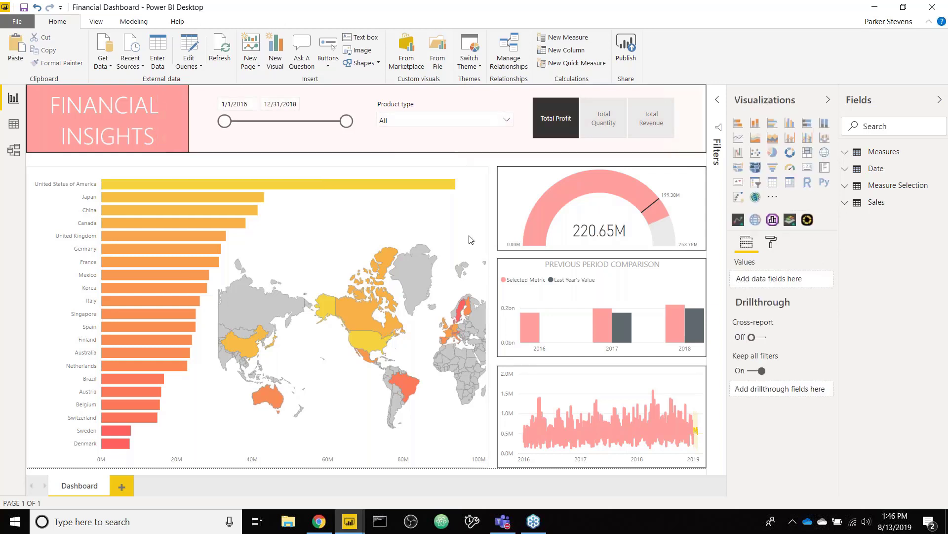
- Return to the Financial Demo2 report in Power BI Desktop, and switch to the webinar application
left_click(351, 524)
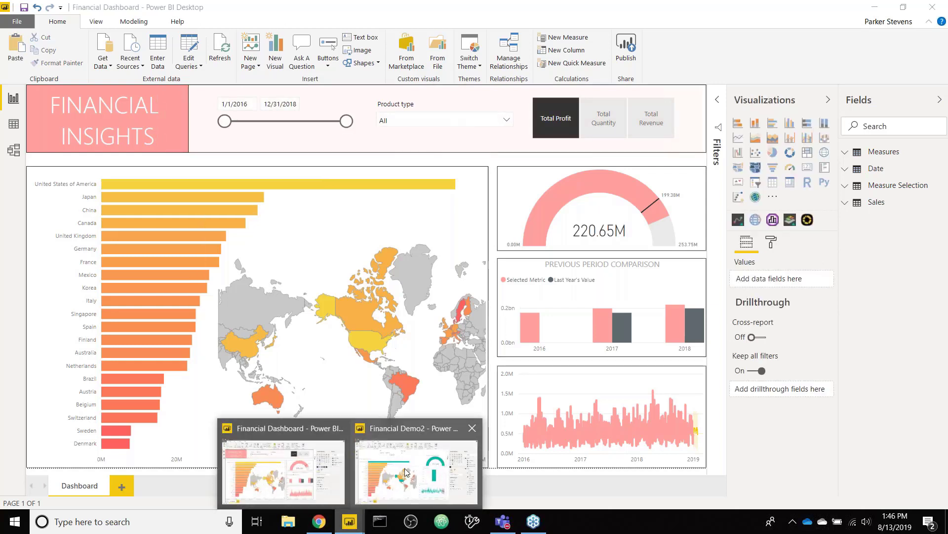
left_click(405, 471)
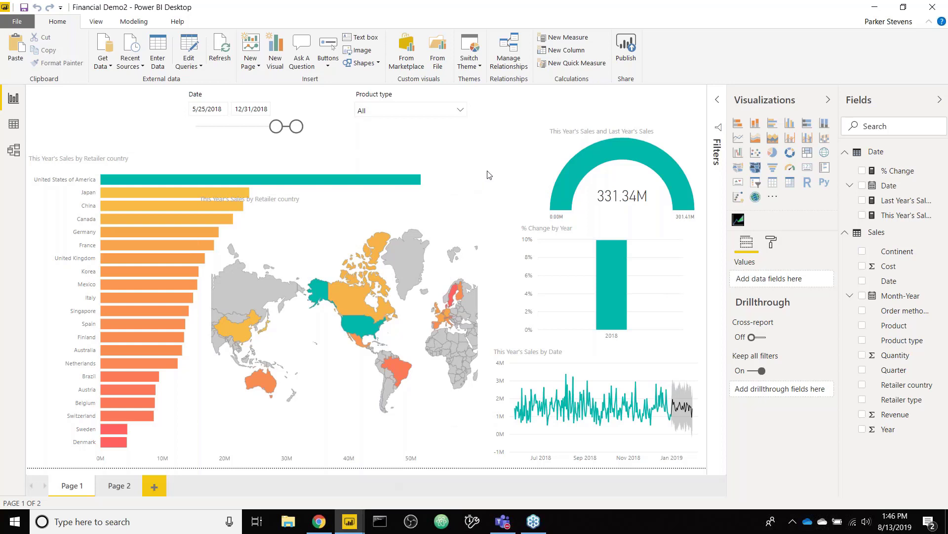
left_click(534, 524)
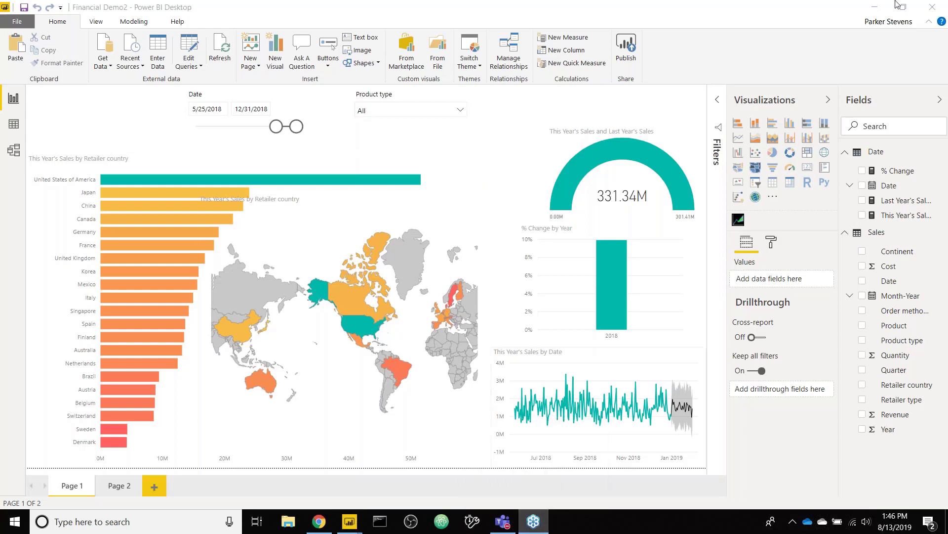